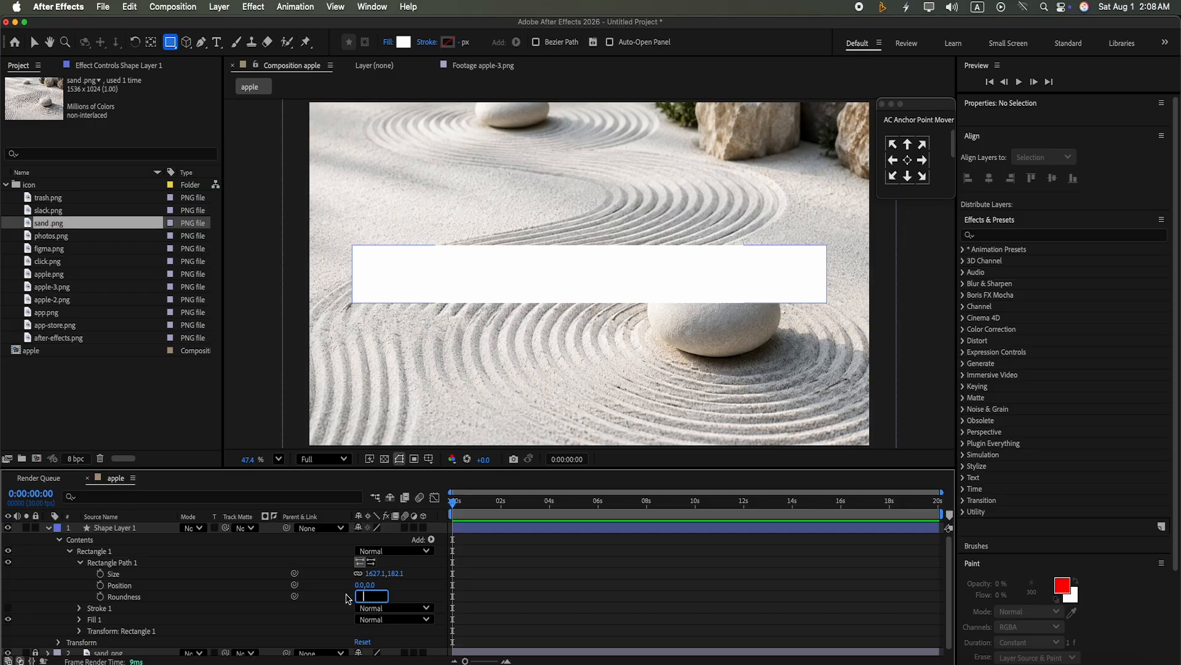
Set the white rectangle's roundness to 40 and collapse its shape layer.
key("Return")
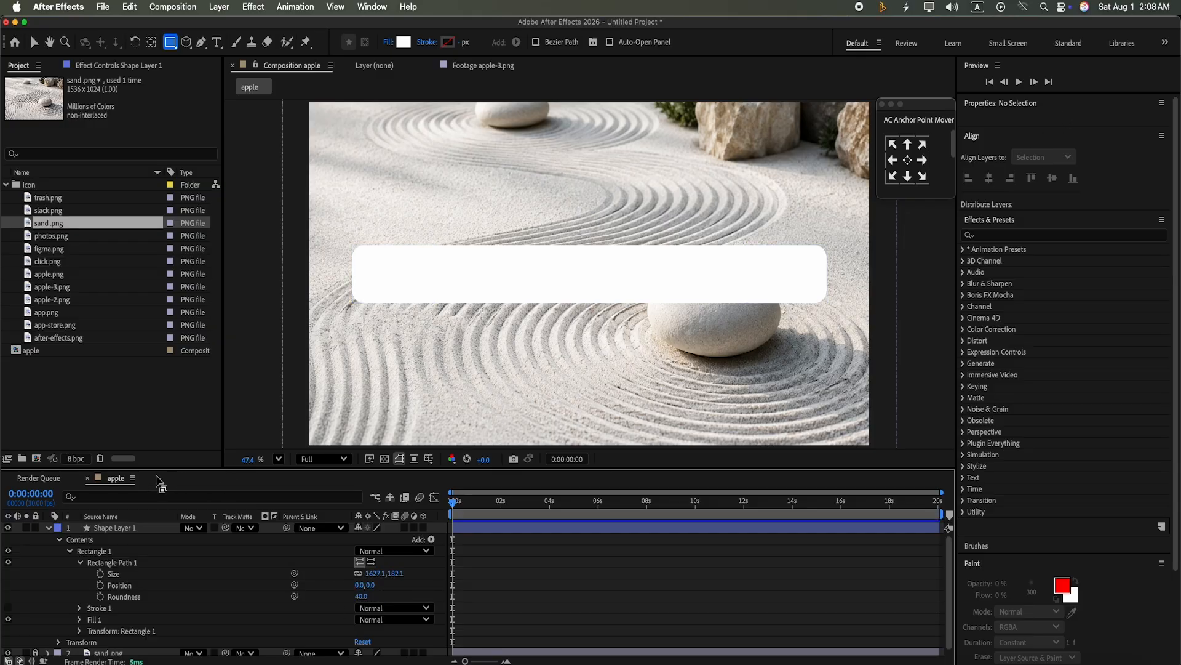
left_click(49, 528)
Create an adjustment layer in the composition and use Shape Layer 1 as its track matte.
right_click(439, 489)
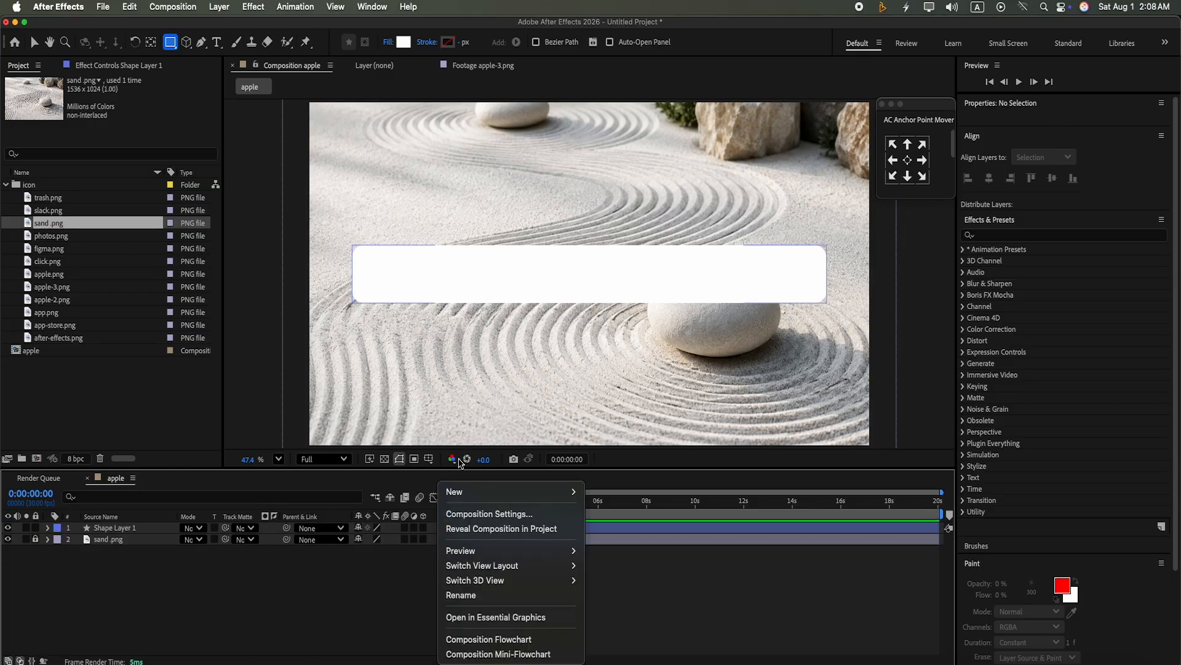
mouse_move(517, 491)
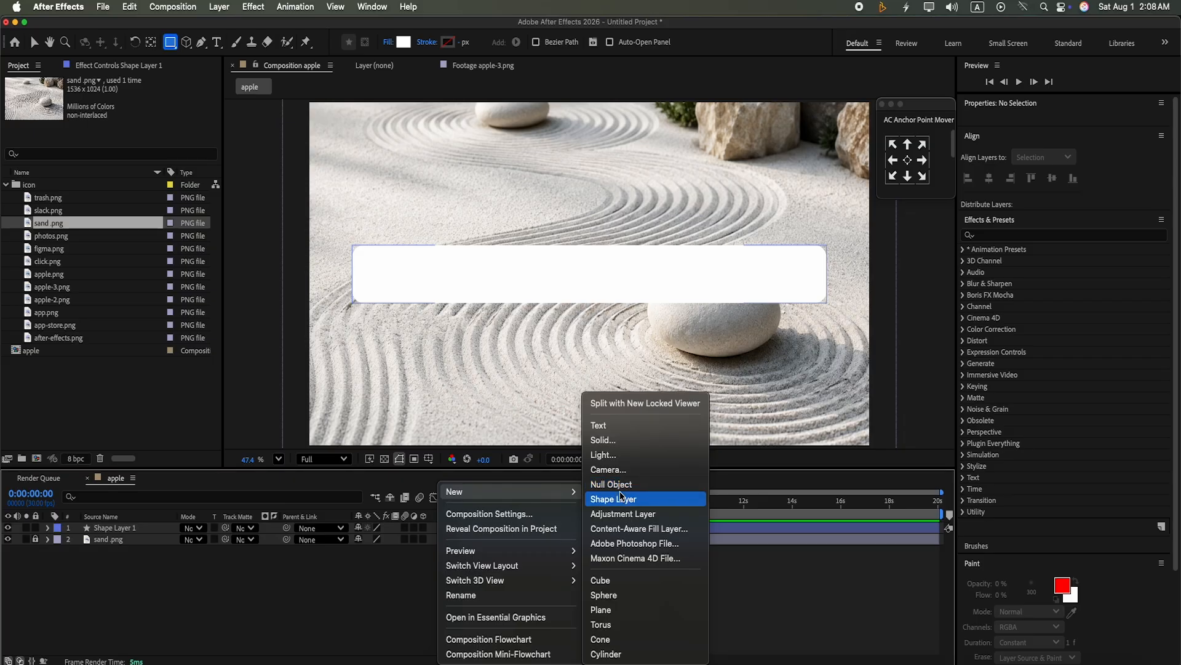
left_click(623, 513)
left_click_drag(225, 527, 114, 539)
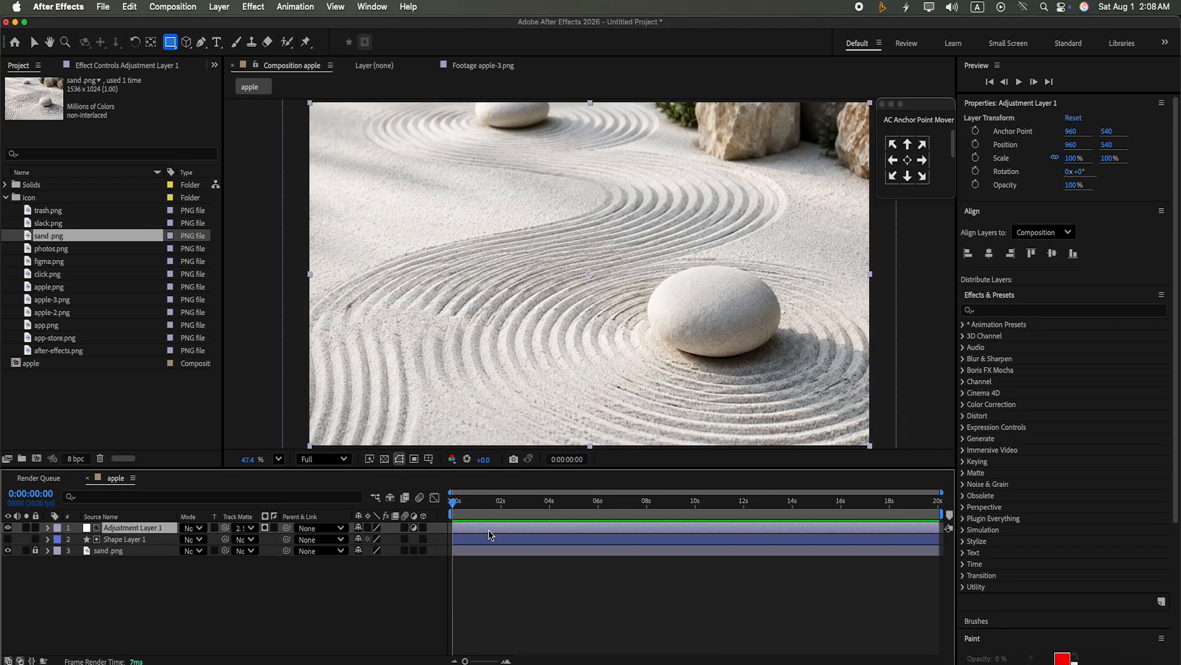
Apply Gaussian Blur (Legacy) to the adjustment layer with a blurriness of 120.
left_click(1086, 310)
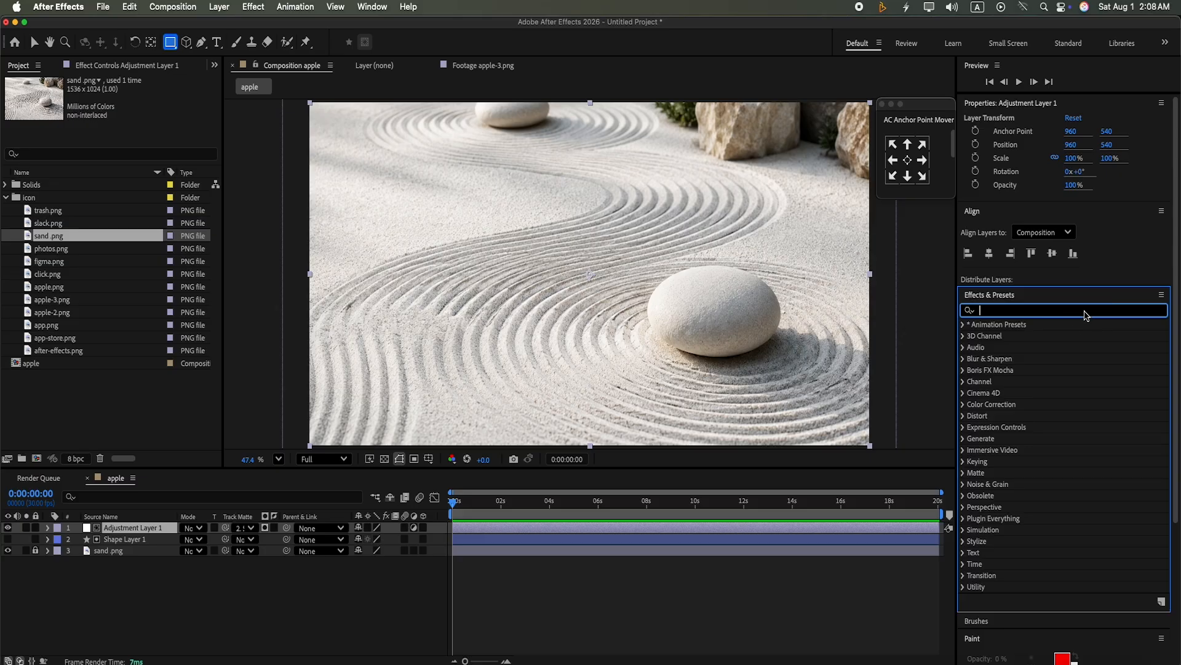
type("blur")
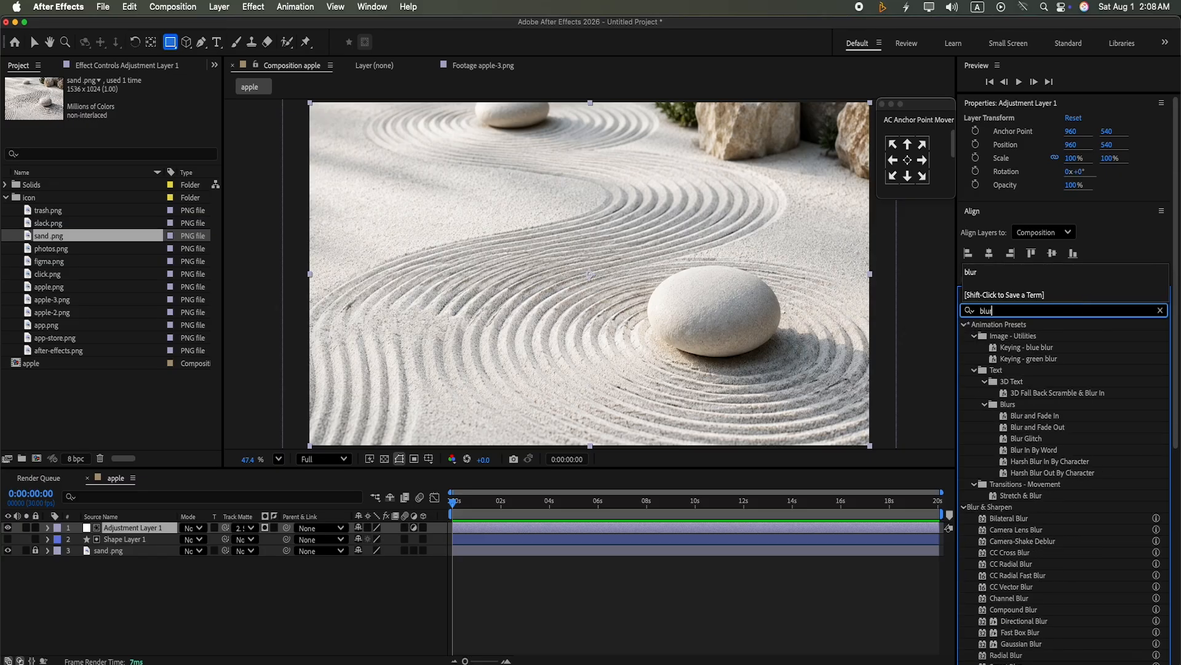
scroll(1058, 369, "down", 10)
left_click_drag(1024, 365, 690, 533)
left_click(128, 104)
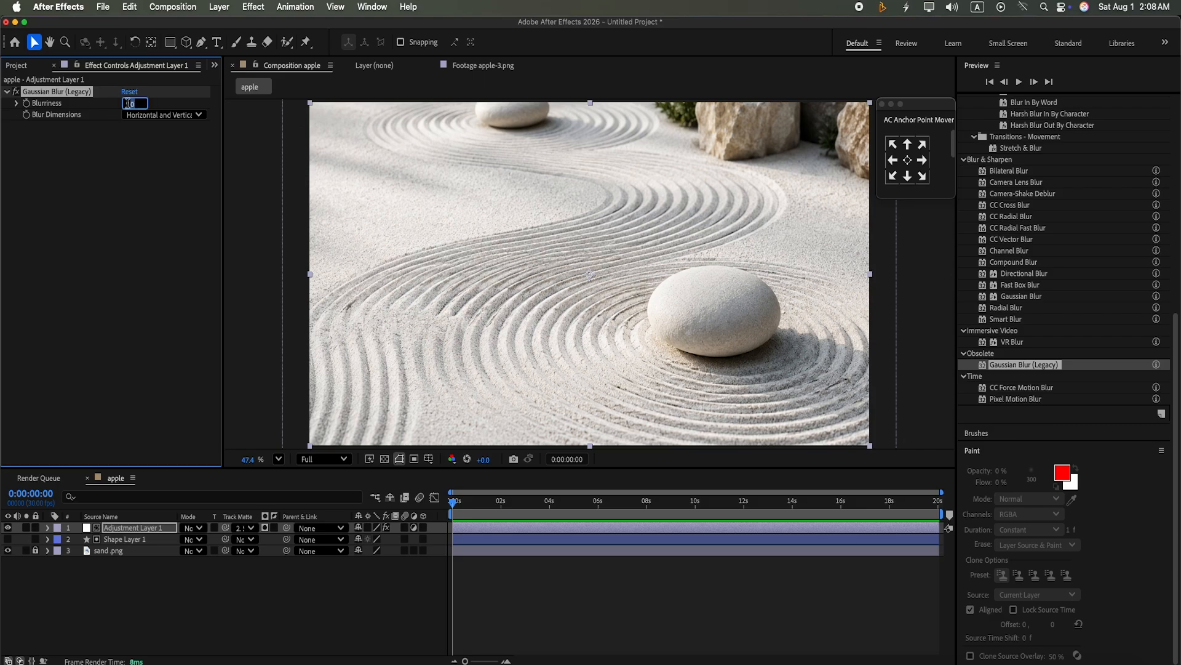
type("120")
key("Return")
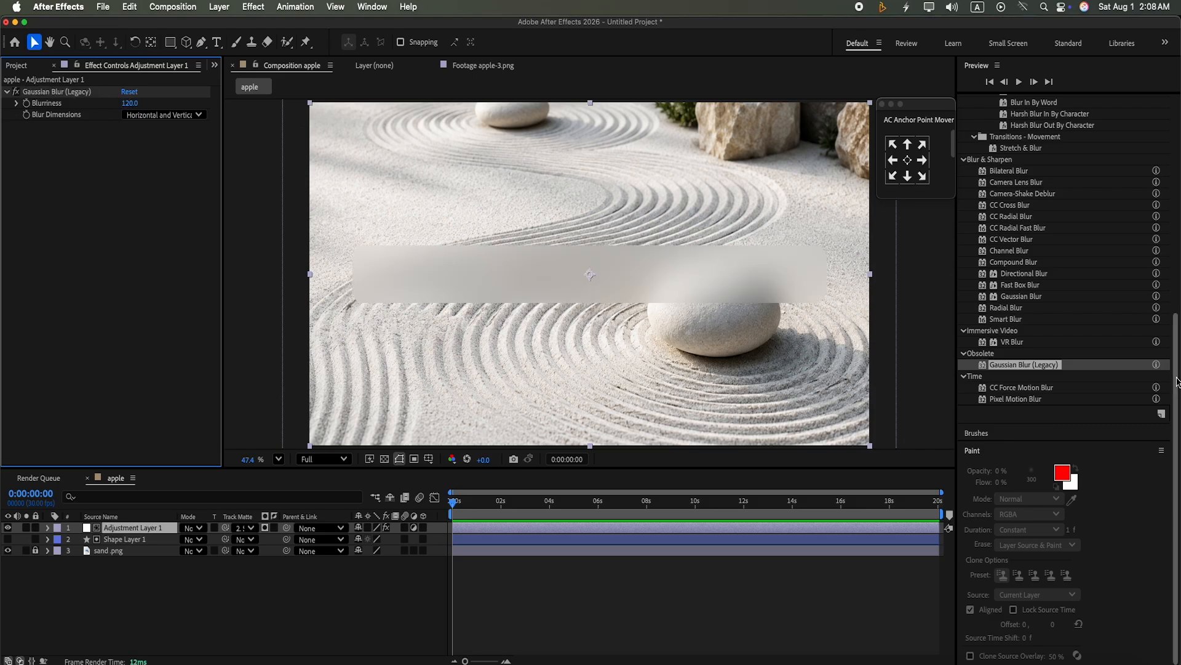
Apply the Tint effect to the adjustment layer and map black to a very dark shade.
scroll(1176, 380, "up", 10)
left_click(1160, 310)
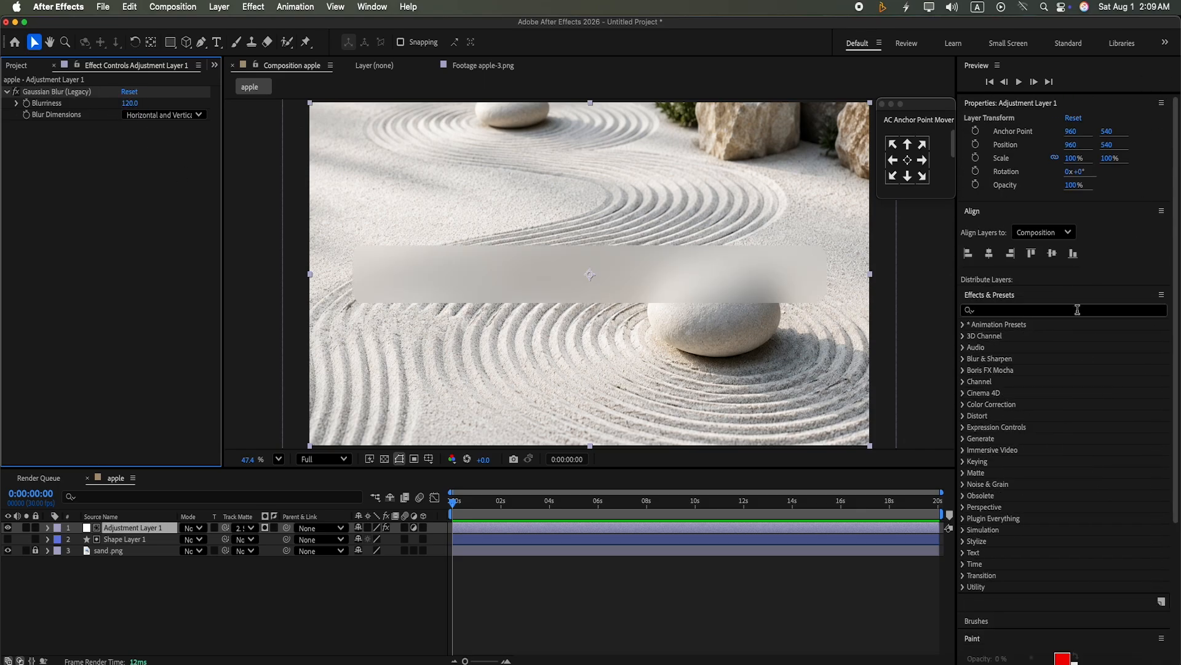
left_click(1005, 311)
type("tint")
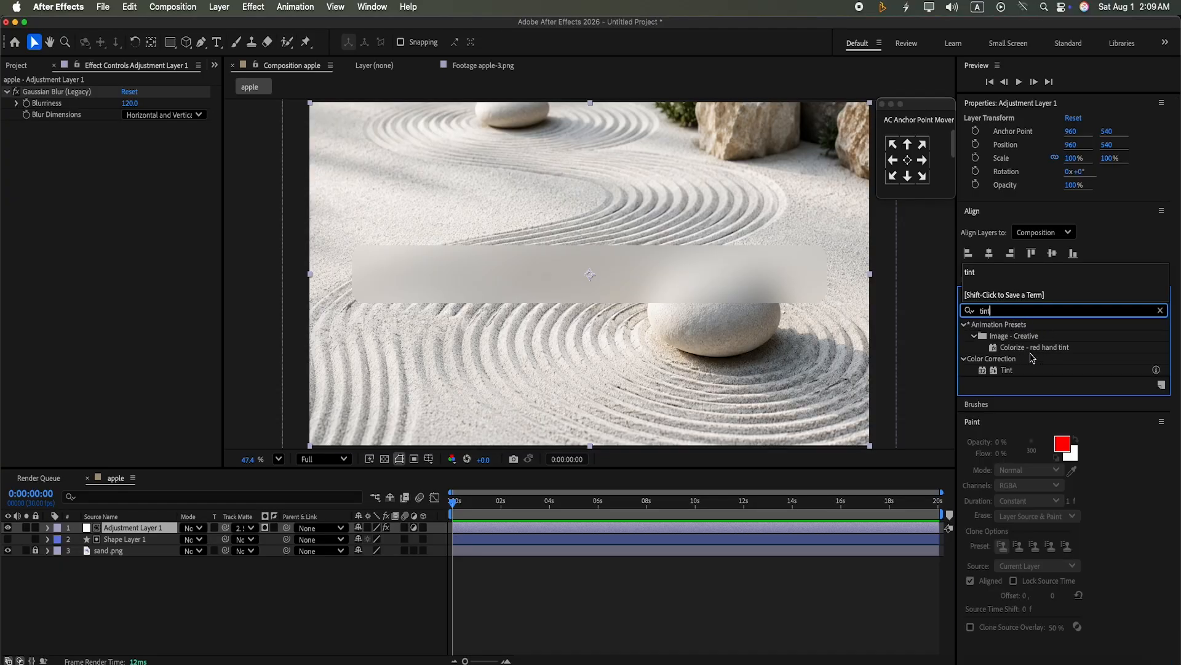
left_click_drag(1007, 369, 656, 528)
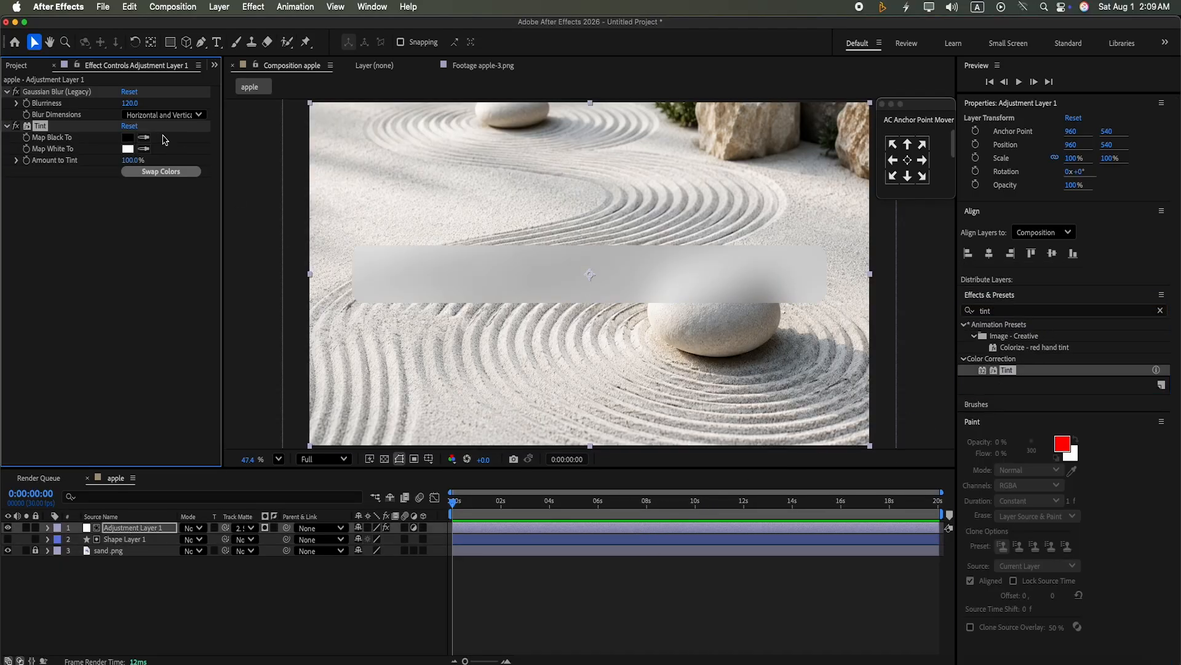
left_click(129, 138)
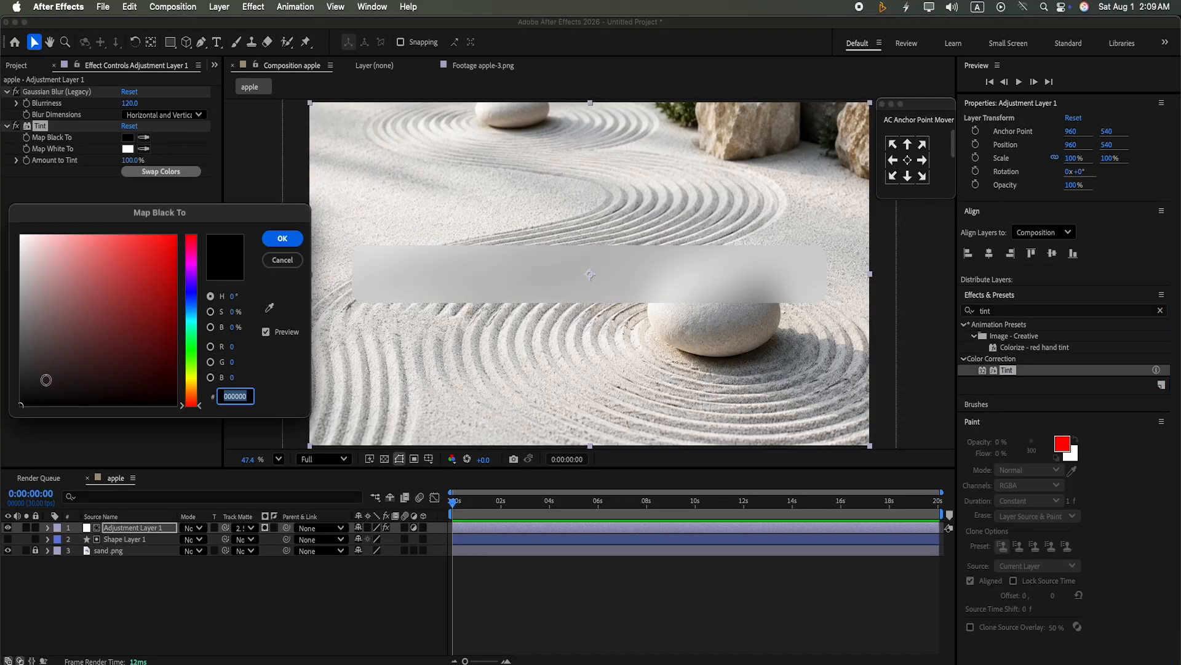
left_click(32, 388)
left_click(282, 238)
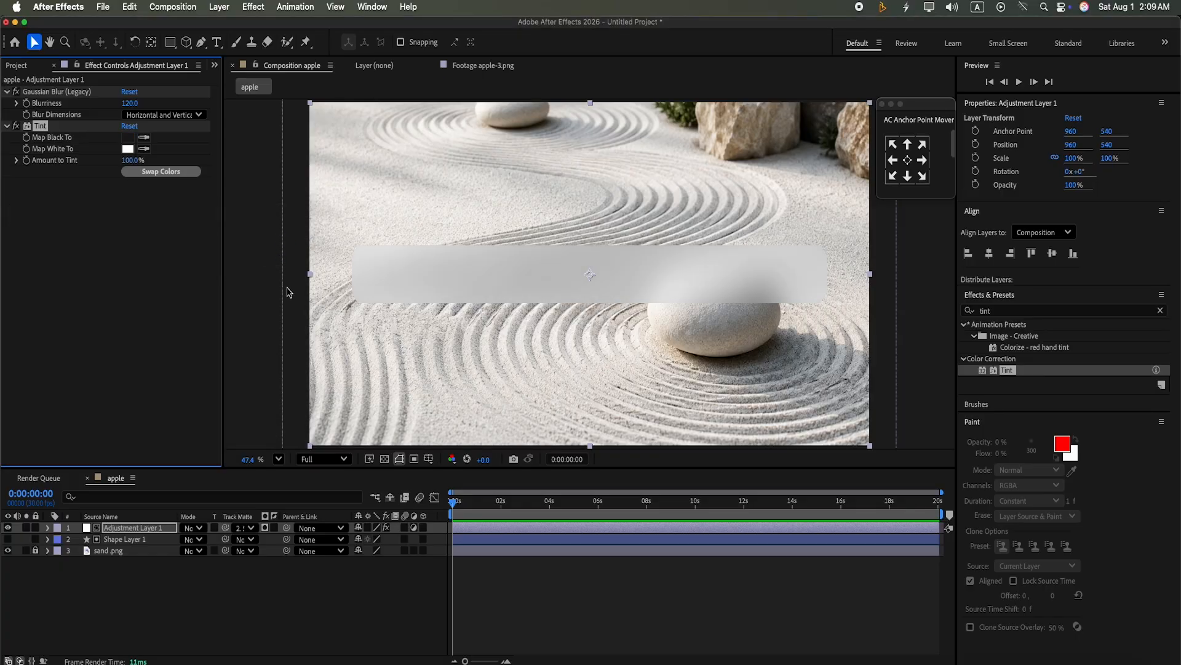
left_click(222, 585)
Keyframe Shape Layer 1's position from about 945, -112 above the frame at 0 seconds to 960, 540 at 1 second.
left_click(132, 534)
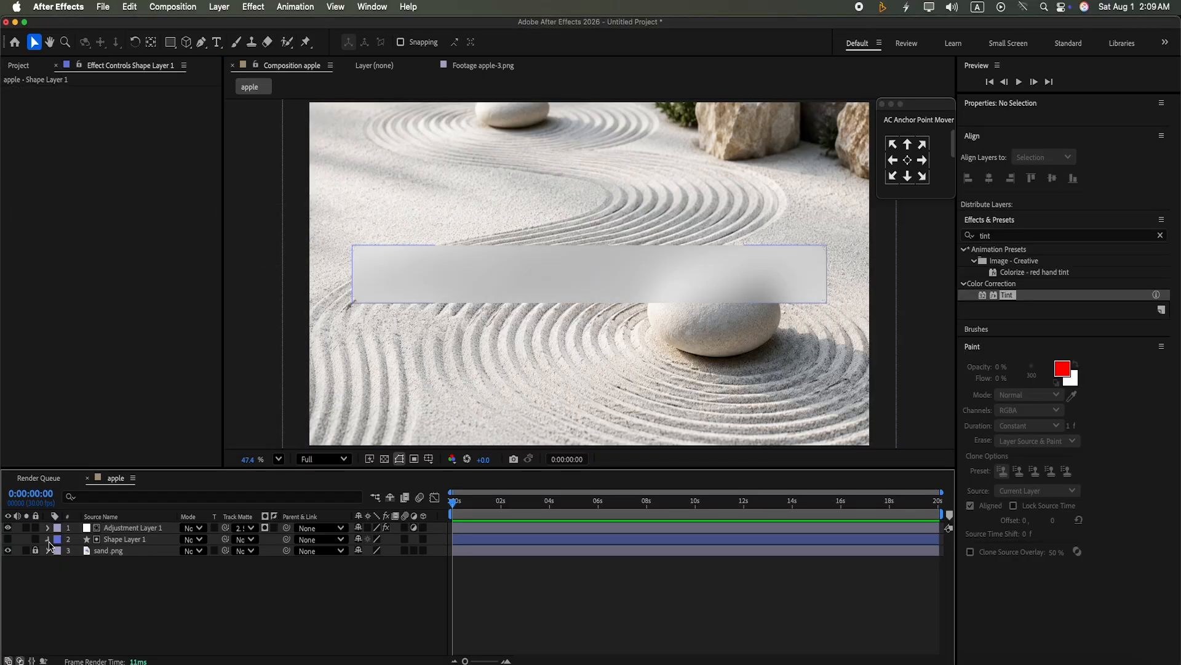
left_click(47, 539)
left_click(80, 586)
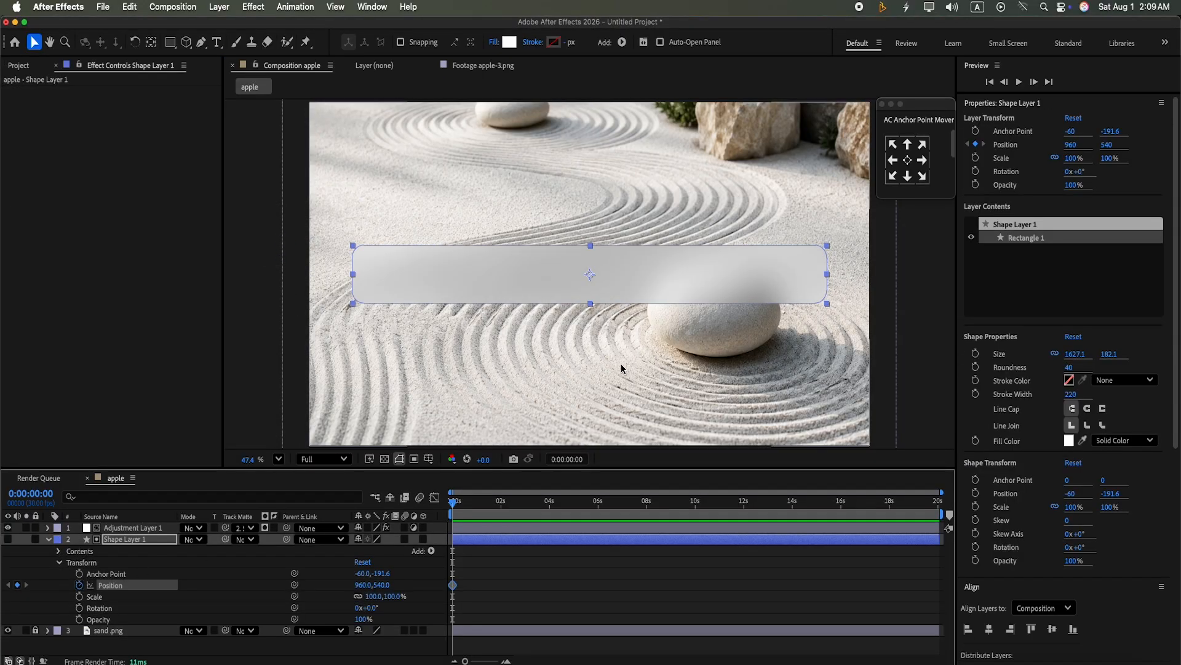
left_click_drag(466, 660, 490, 660)
left_click_drag(454, 506, 527, 514)
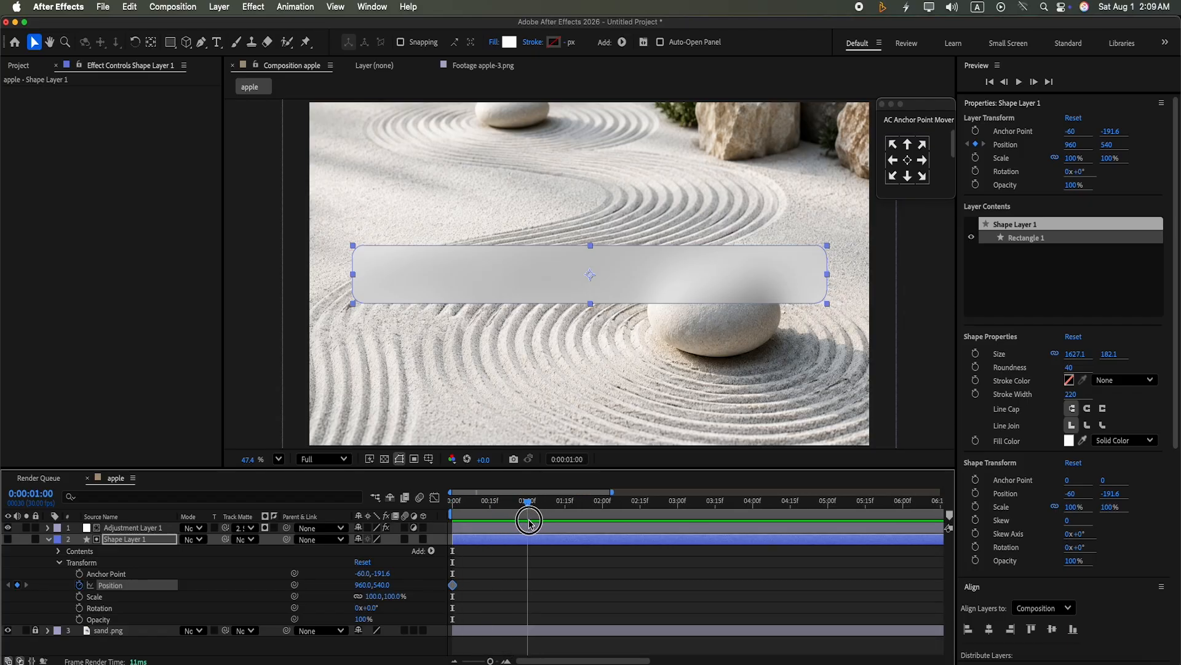
left_click_drag(453, 585, 527, 591)
left_click_drag(528, 505, 452, 537)
left_click_drag(553, 282, 549, 95)
Set the keyframe velocity of both position keyframes to 65% incoming and 65% outgoing influence.
left_click_drag(563, 574, 435, 601)
key("super+shift+k")
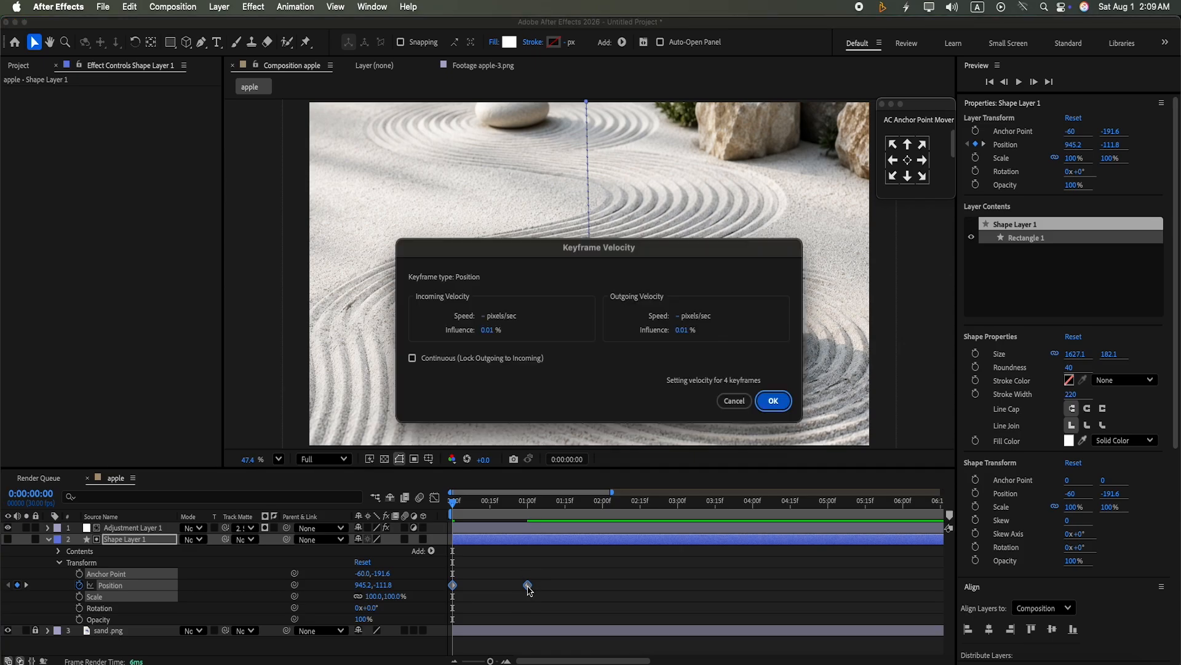
left_click(490, 331)
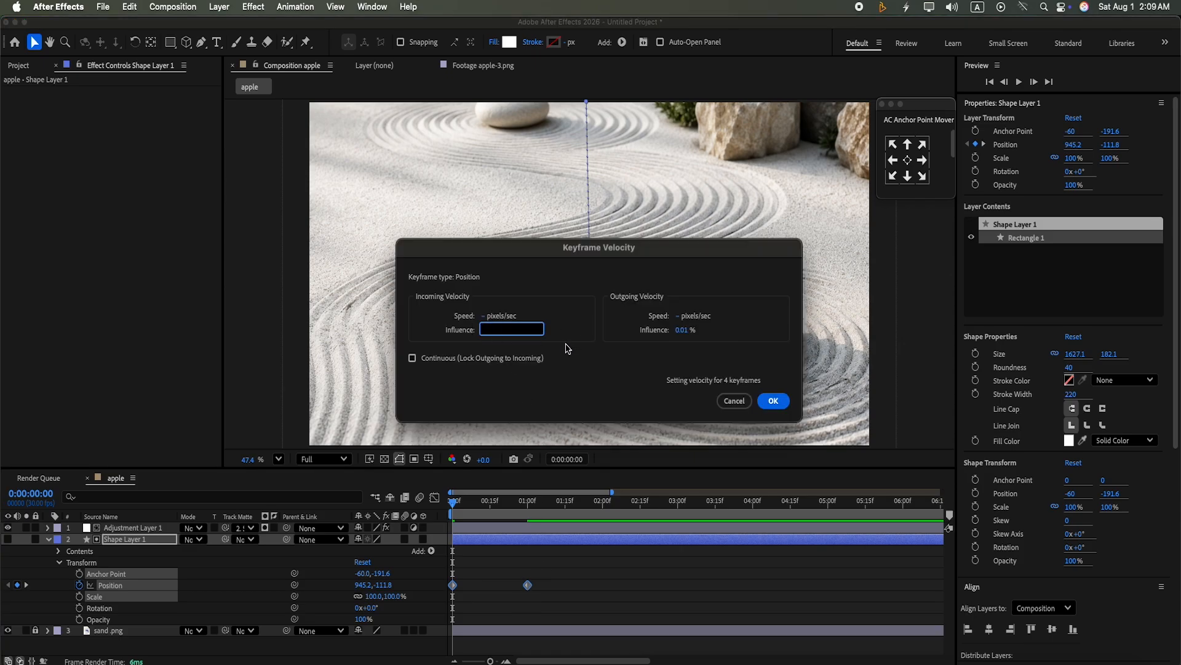
type("65")
left_click(685, 330)
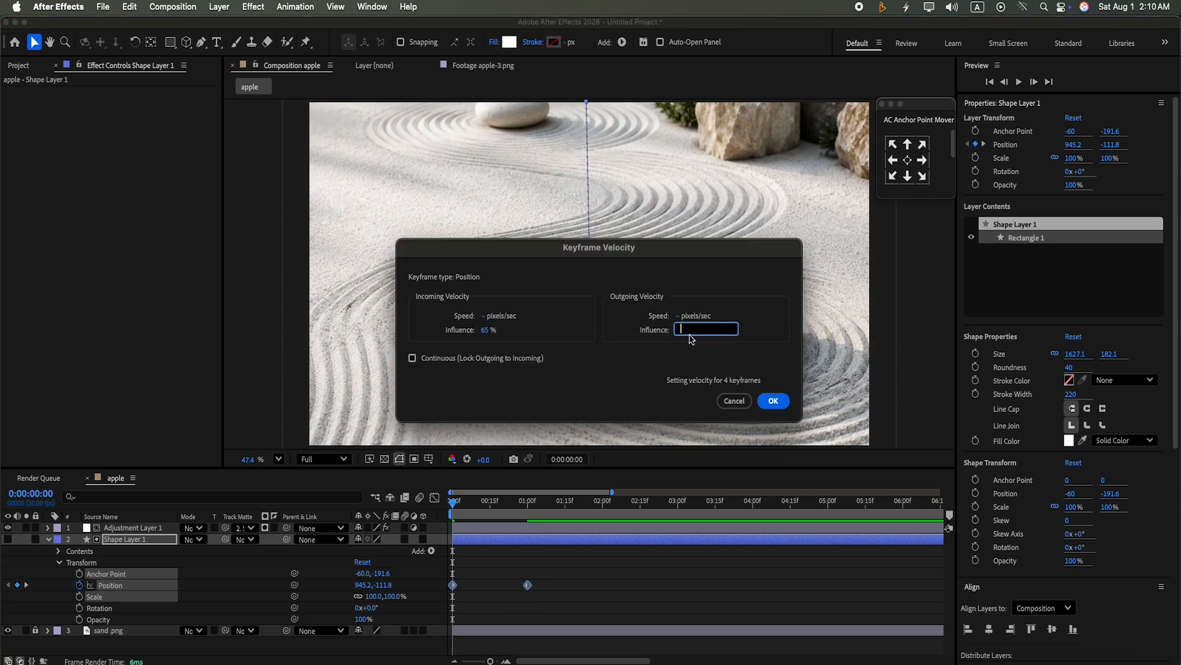
type("65")
left_click(772, 401)
Preview the bar's slide-in animation, collapse Shape Layer 1 and return to the start of the composition.
left_click(1019, 82)
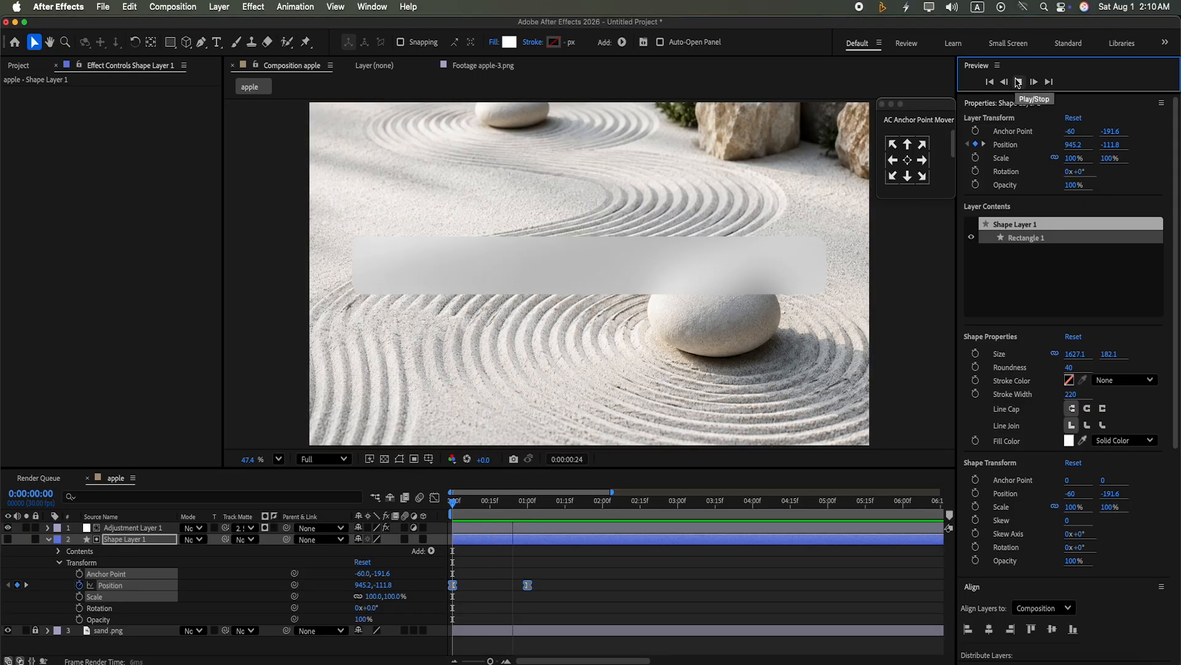
left_click(1019, 82)
left_click(50, 540)
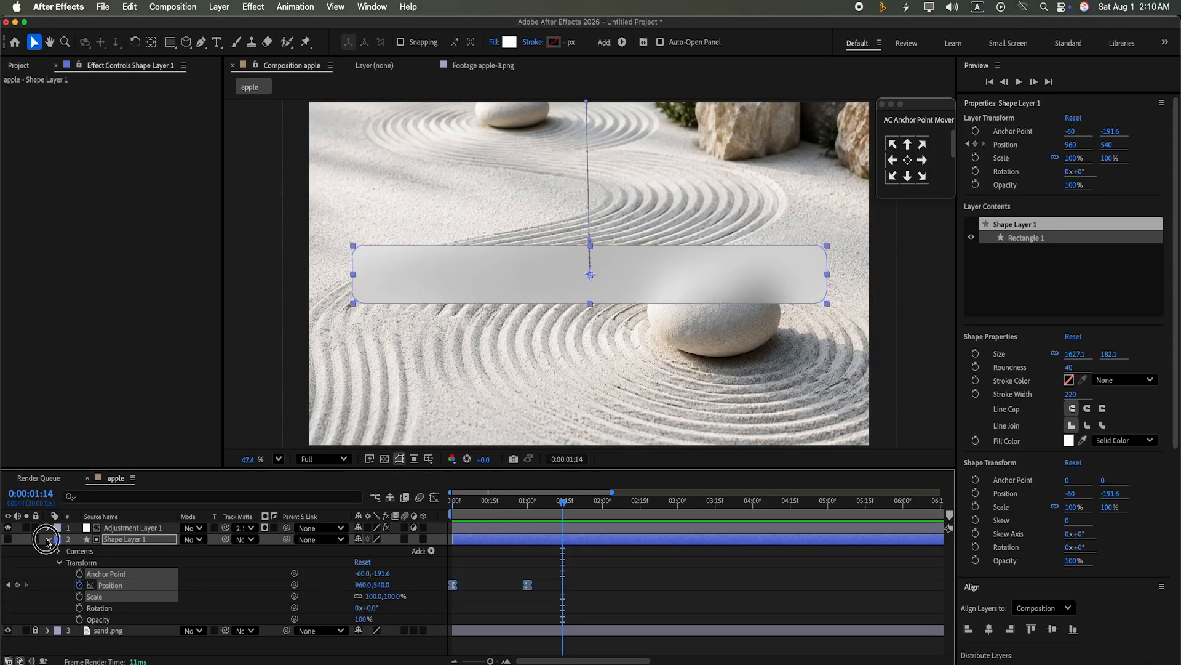
left_click(115, 597)
left_click_drag(568, 503, 435, 527)
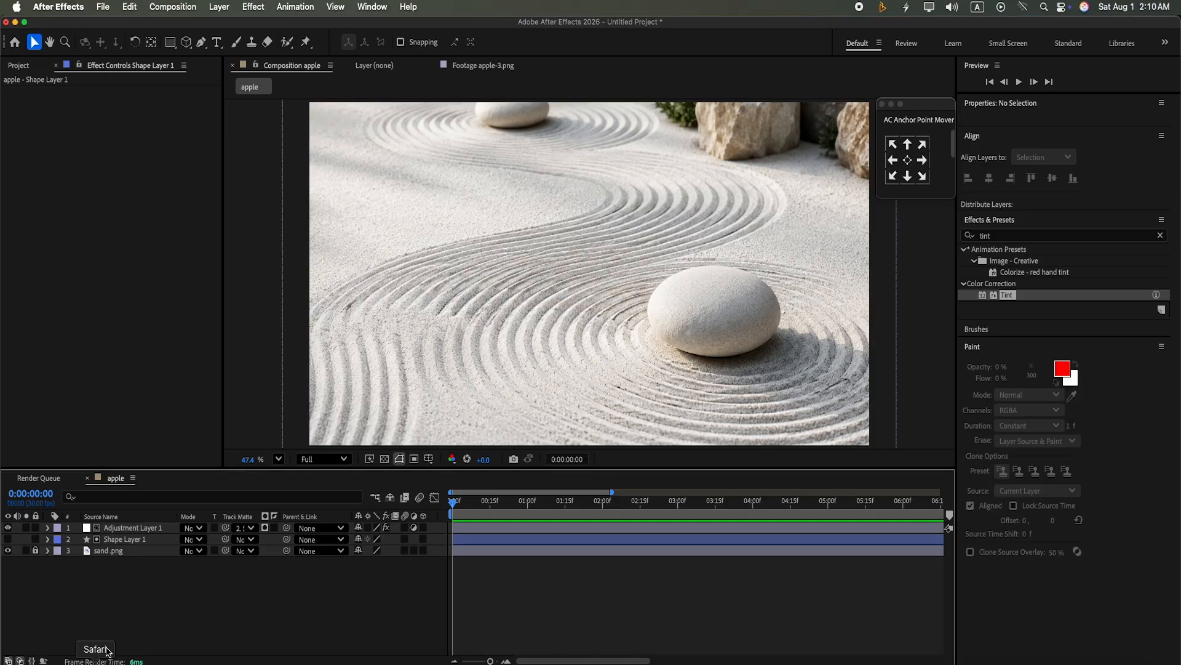
Add all the images in the icon folder, trash.png through after-effects.png, to the composition above the adjustment layer.
left_click(19, 65)
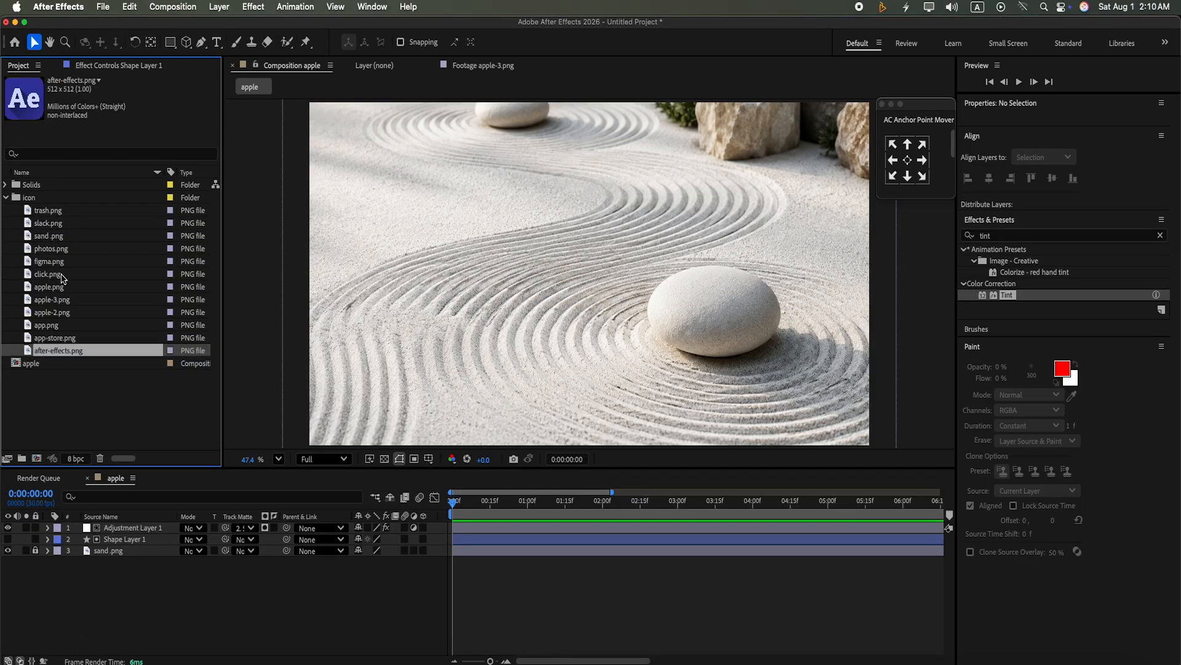
left_click(59, 214, "shift")
left_click_drag(60, 214, 126, 528)
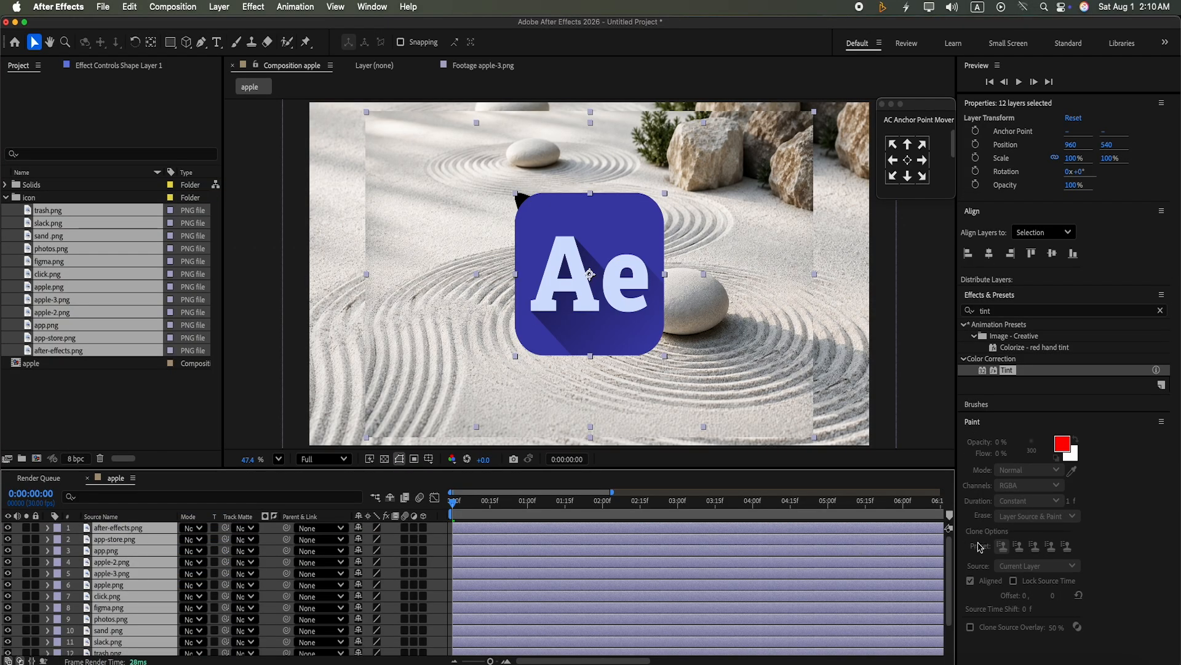
Delete the newly added sand.png and click.png layers from the composition.
left_click_drag(949, 606, 951, 618)
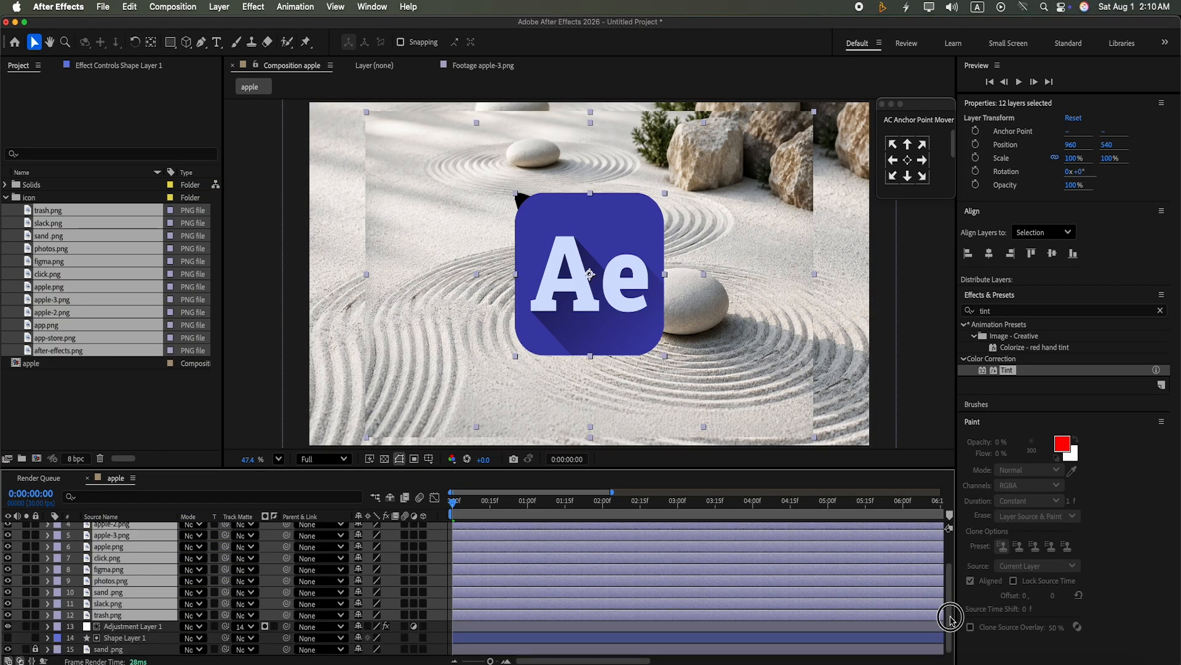
left_click(160, 620)
left_click(440, 595)
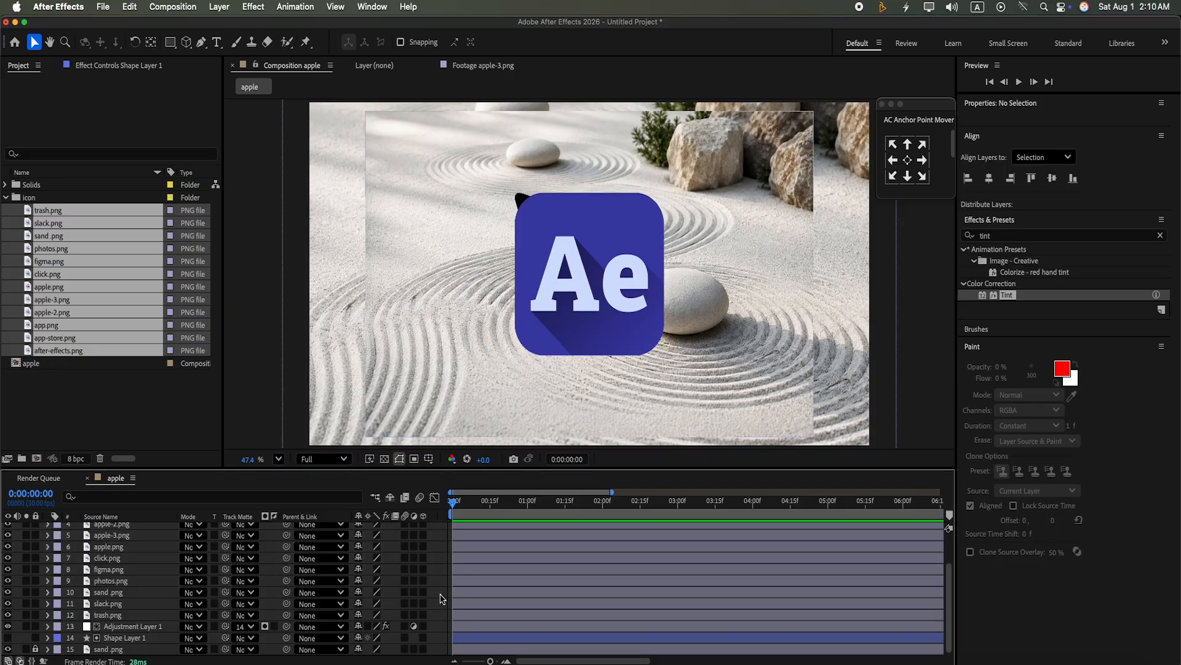
left_click(152, 593)
key("Delete")
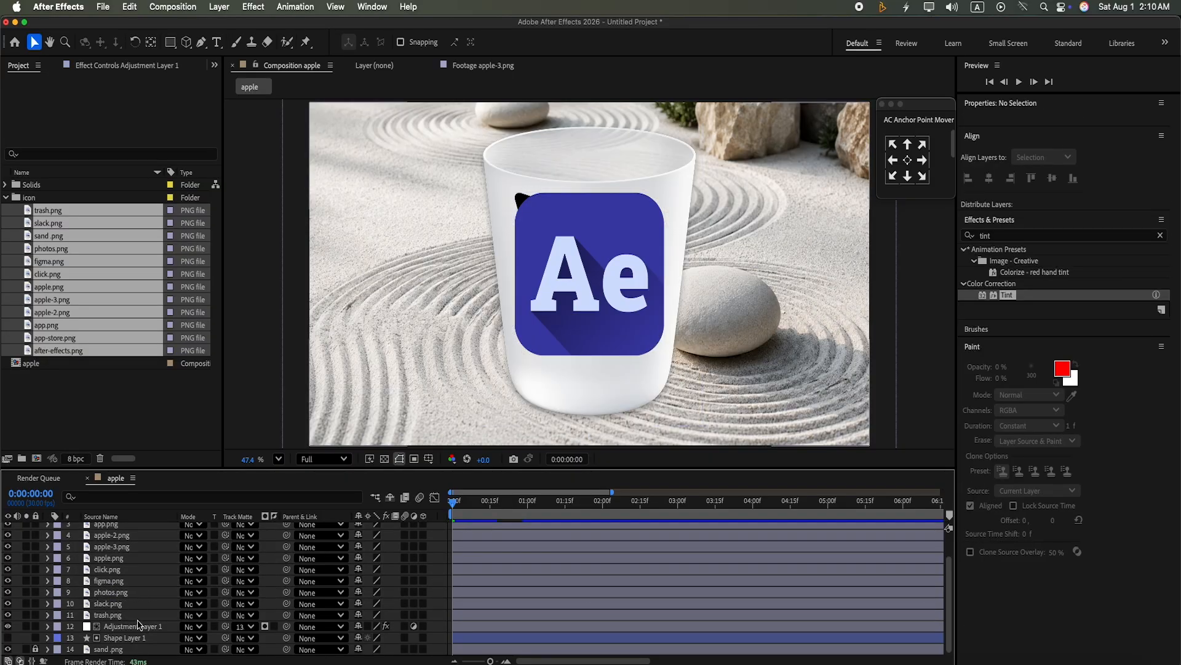
left_click(115, 571)
key("Delete")
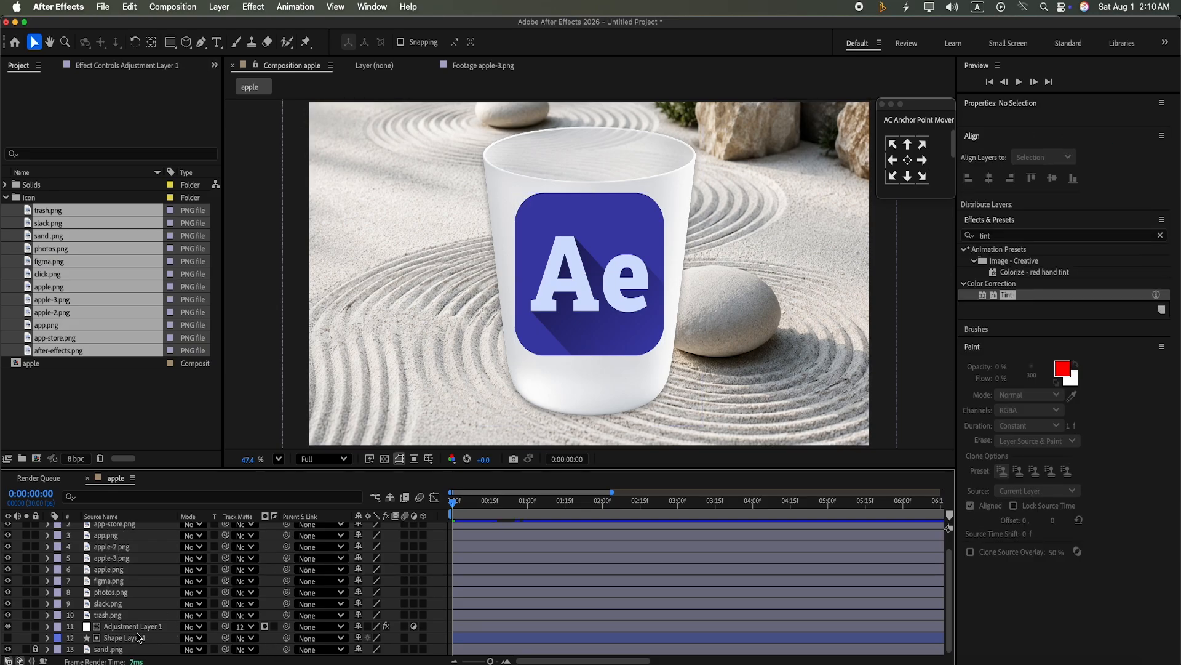
Lock the adjustment layer and Shape Layer 1, and scale all the icon layers to 25%.
left_click_drag(36, 626, 36, 637)
left_click(118, 614)
left_click_drag(949, 584, 951, 479)
left_click(510, 528, "shift")
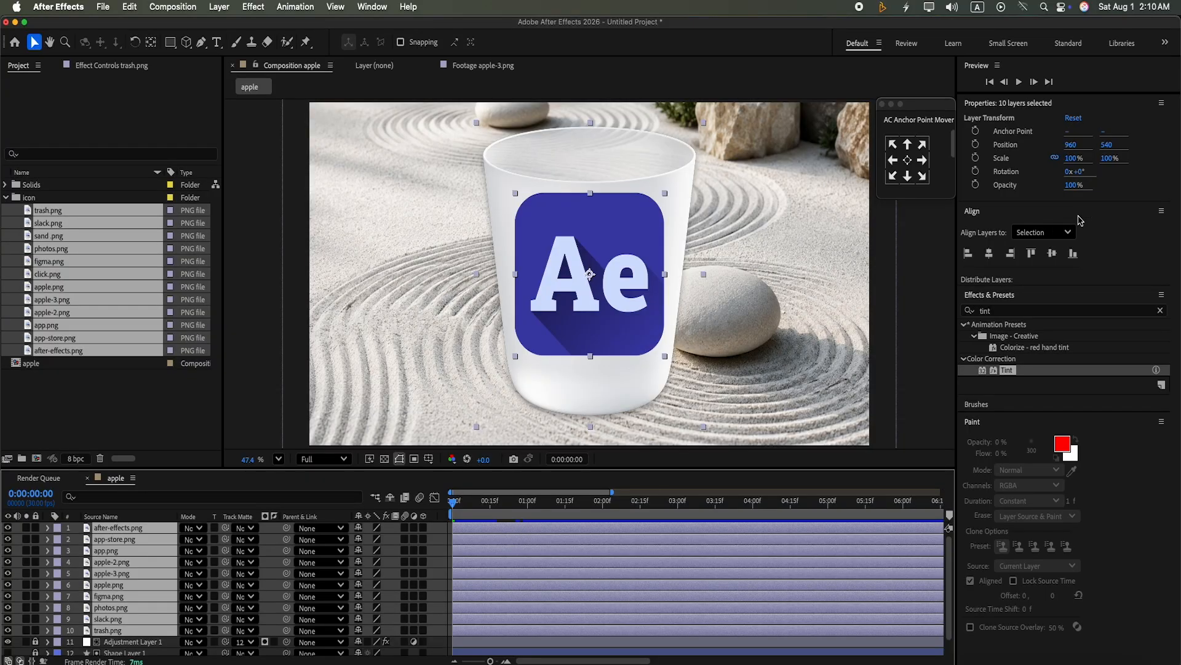
left_click(1113, 157)
type("25")
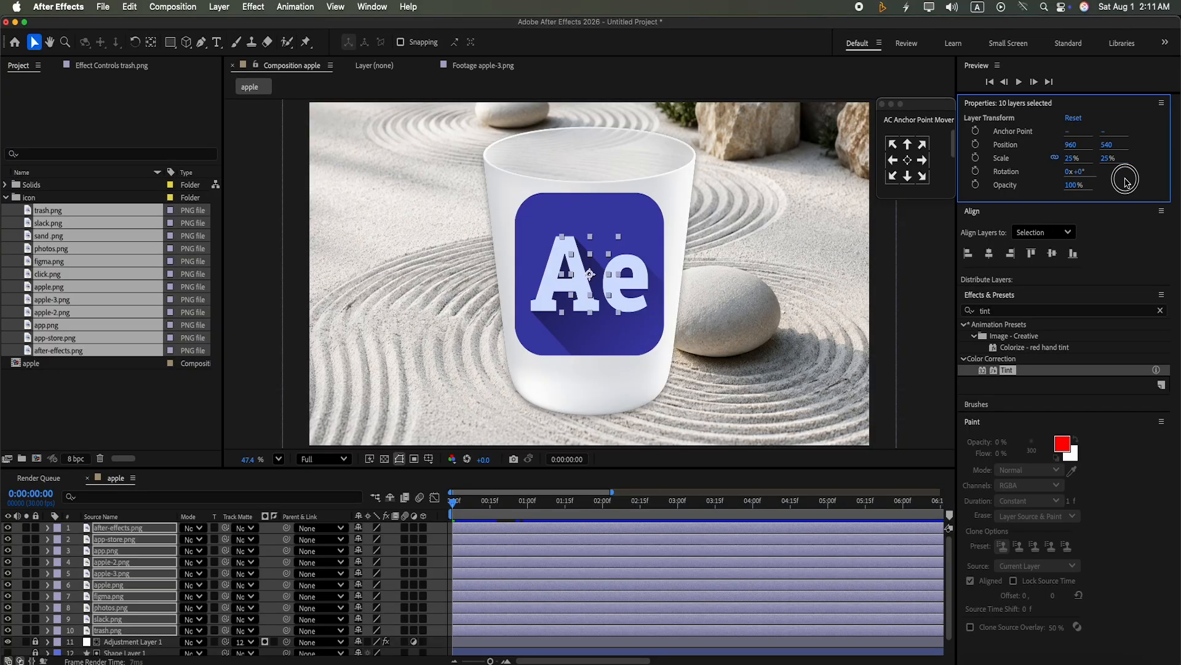
key("Return")
left_click(437, 580)
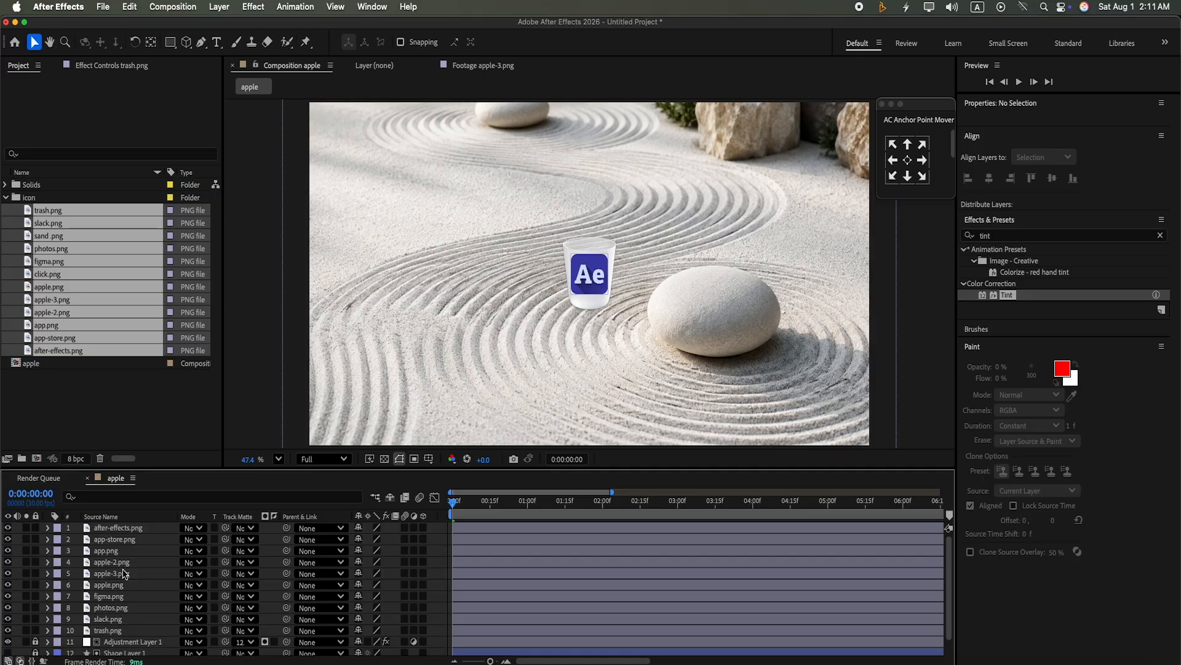
Set the trash.png layer's scale to 14%.
left_click(113, 630)
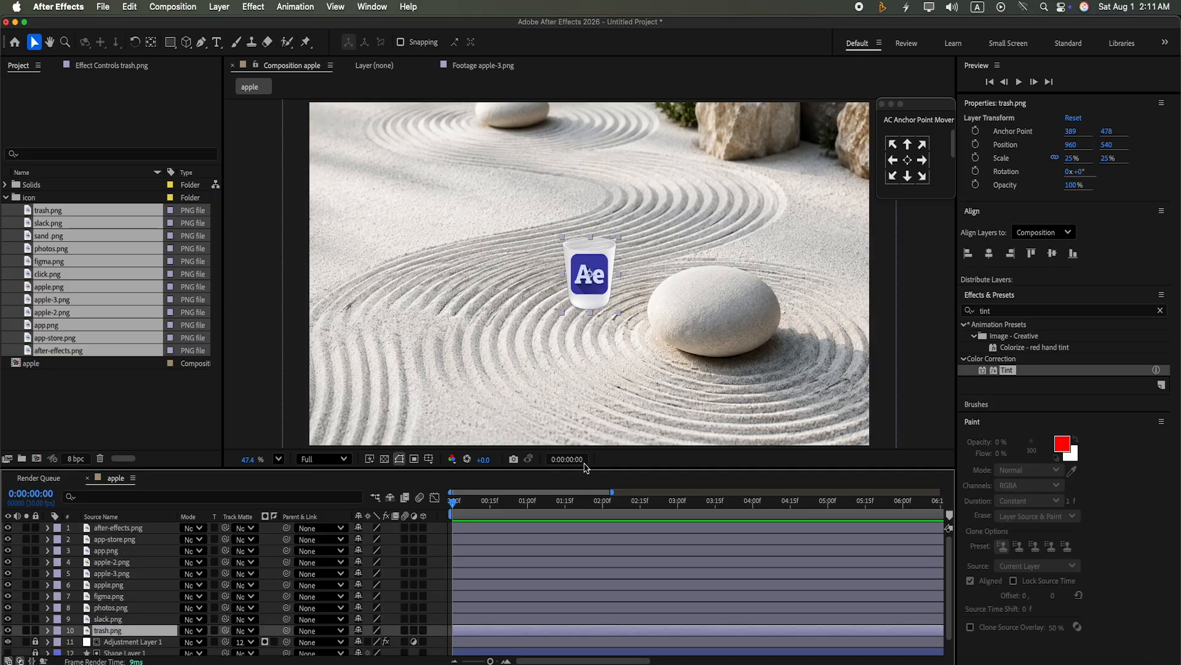
left_click_drag(1111, 161, 1111, 177)
Play the composition up to 0:00:01:01 and move the after-effects.png layer directly above trash.png in the layer stack.
key("space")
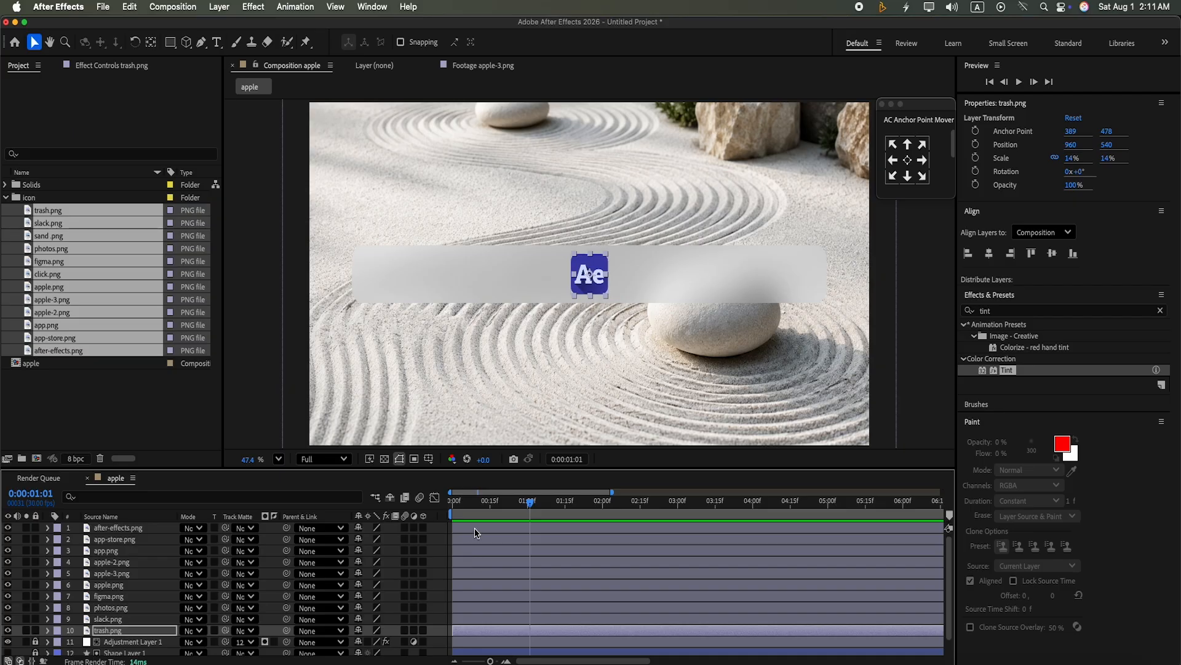
left_click(474, 531)
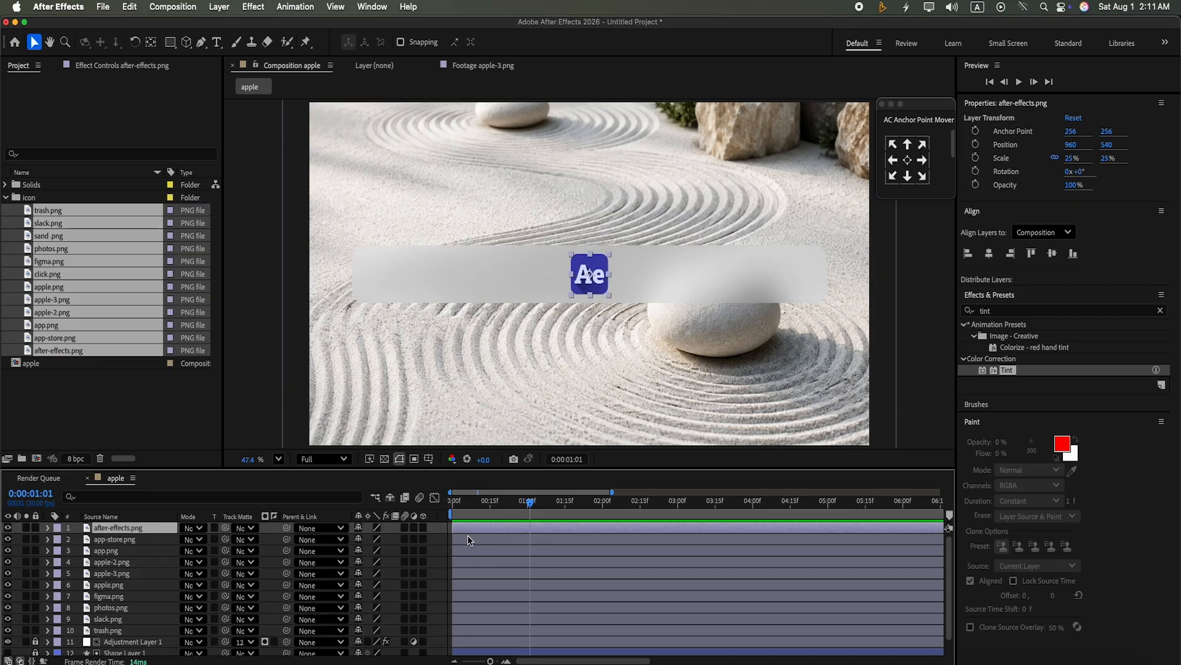
left_click(470, 539)
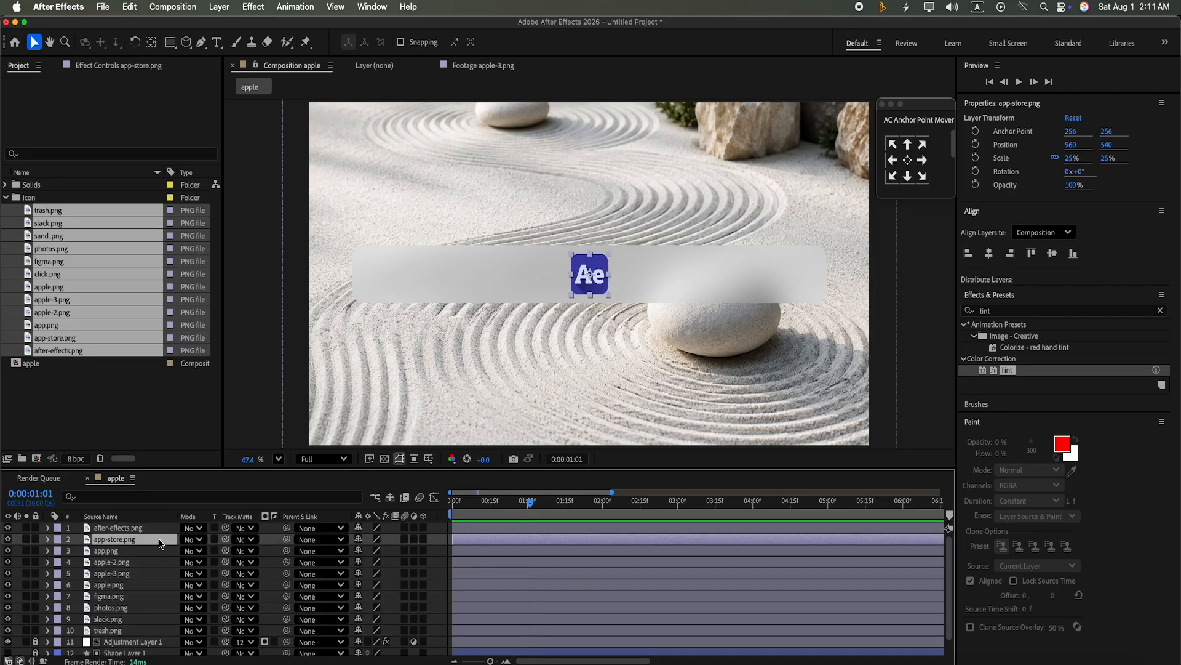
left_click_drag(160, 543, 165, 618)
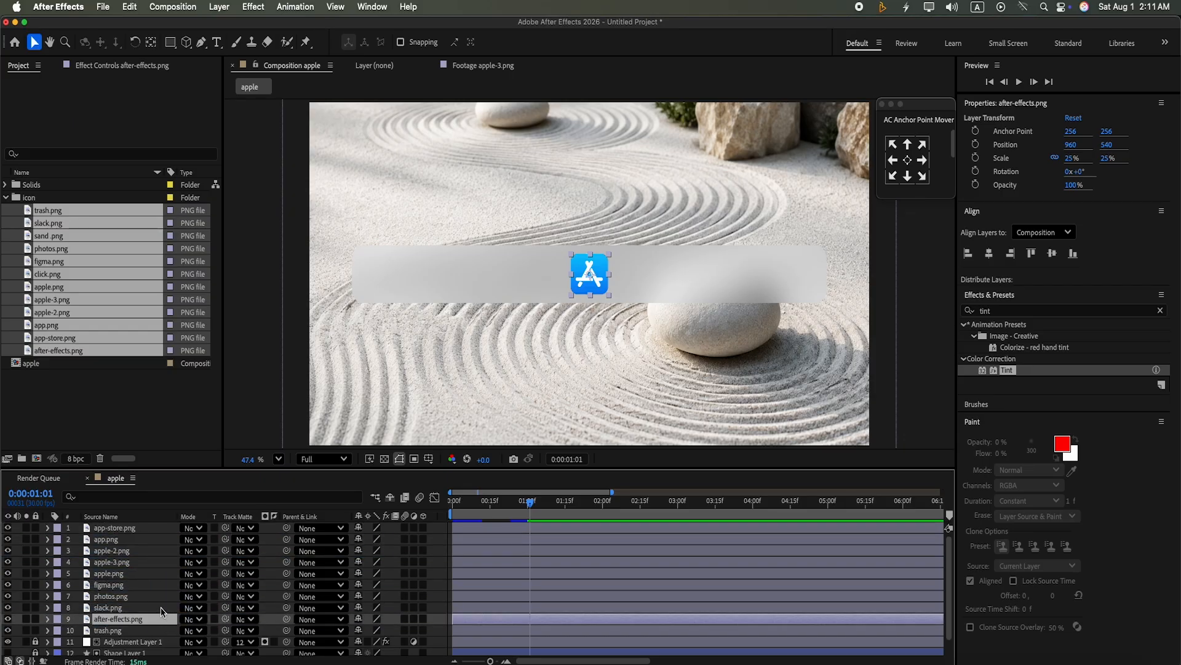
Set the X positions of app-store.png to 236, app.png to 372 and apple-2.png to 522, starting the icon row on the bar.
left_click(484, 530)
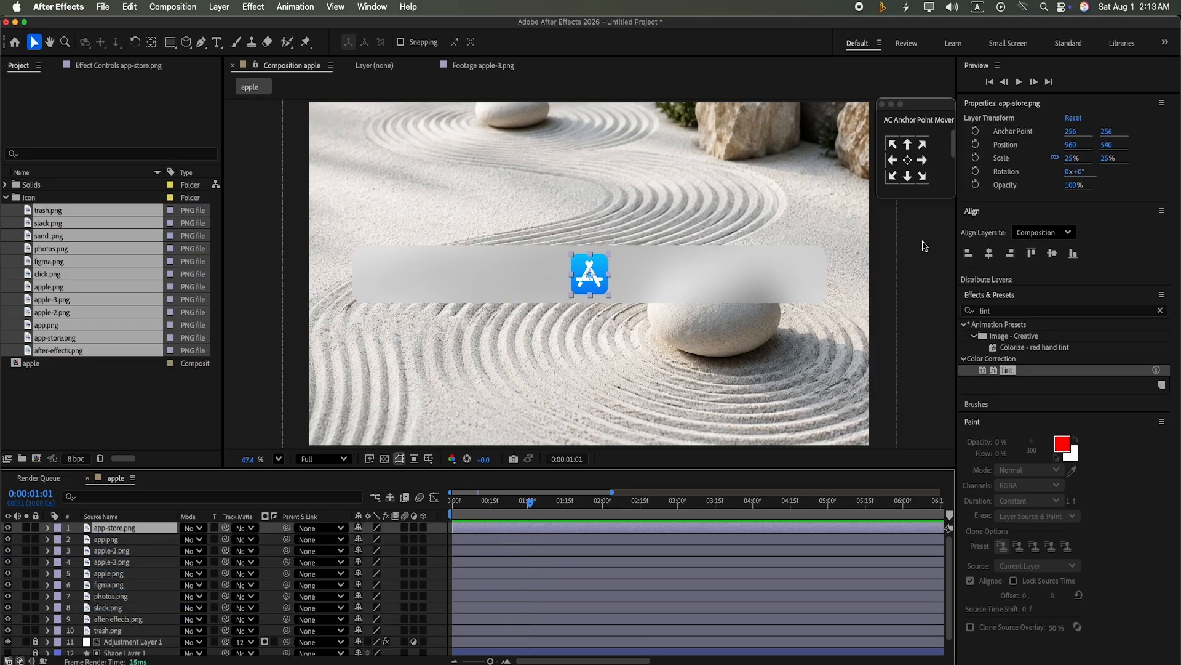
left_click_drag(1070, 145, 626, 146)
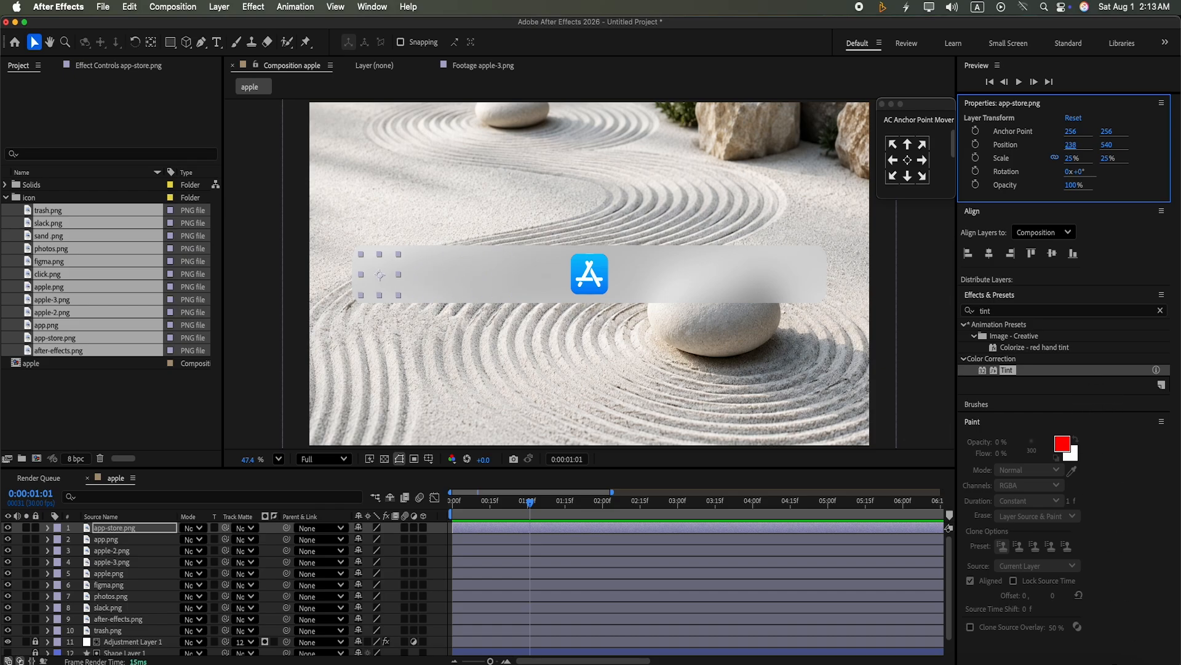
left_click(483, 540)
left_click_drag(1071, 145, 1104, 579)
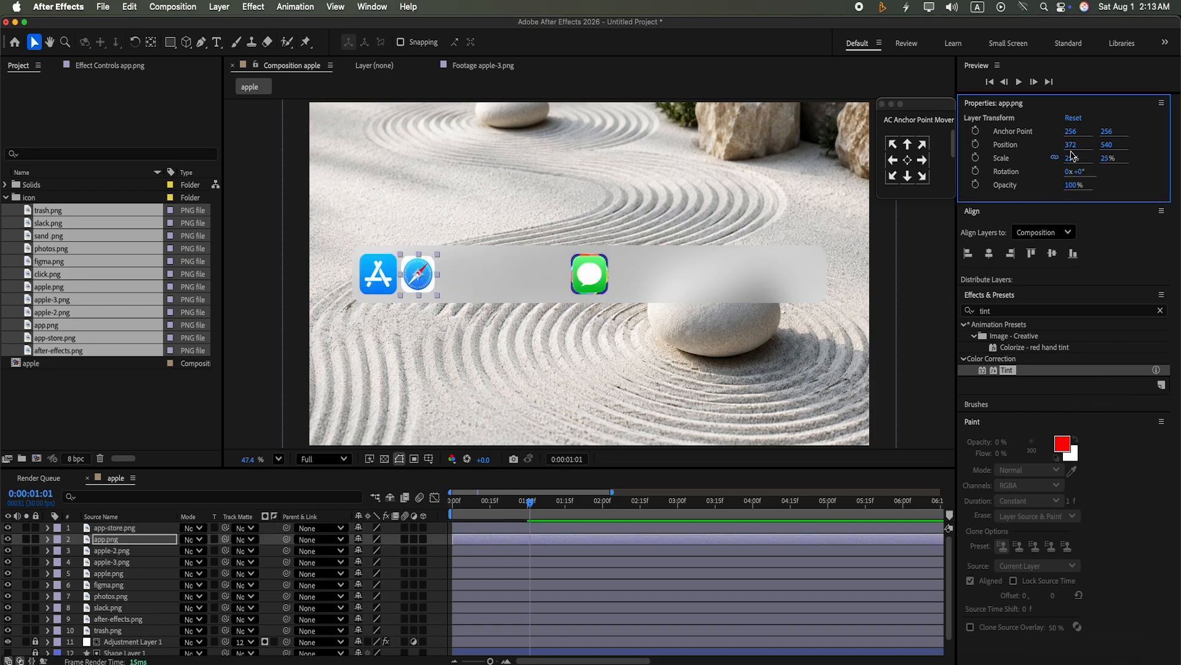
left_click(473, 552)
left_click_drag(1071, 145, 1103, 485)
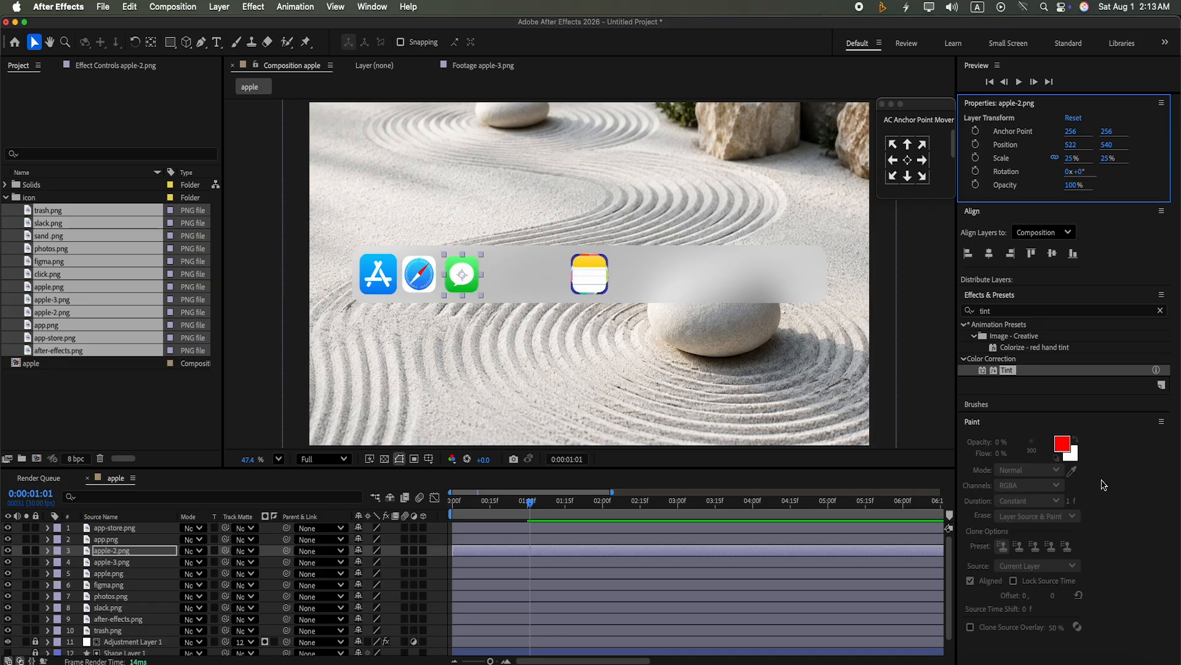
Shift apple-3.png, apple.png and figma.png horizontally so they continue the icon row after the green message icon.
left_click(478, 562)
left_click_drag(1071, 145, 1078, 248)
left_click(477, 573)
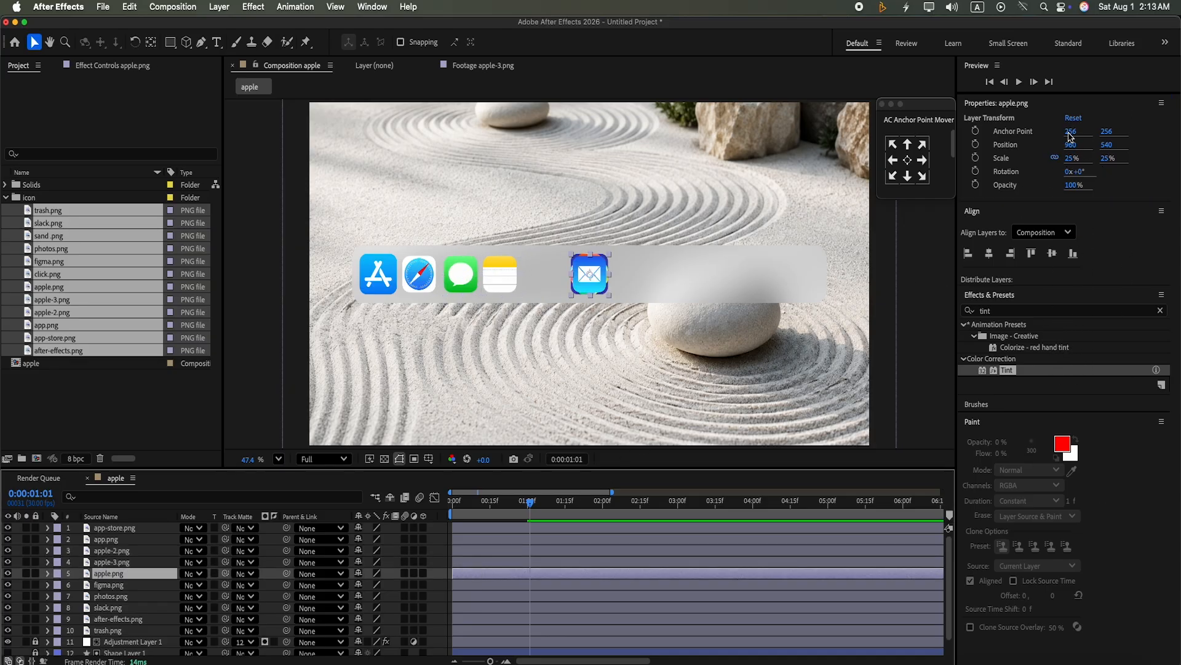
left_click_drag(1071, 145, 1086, 295)
left_click(477, 584)
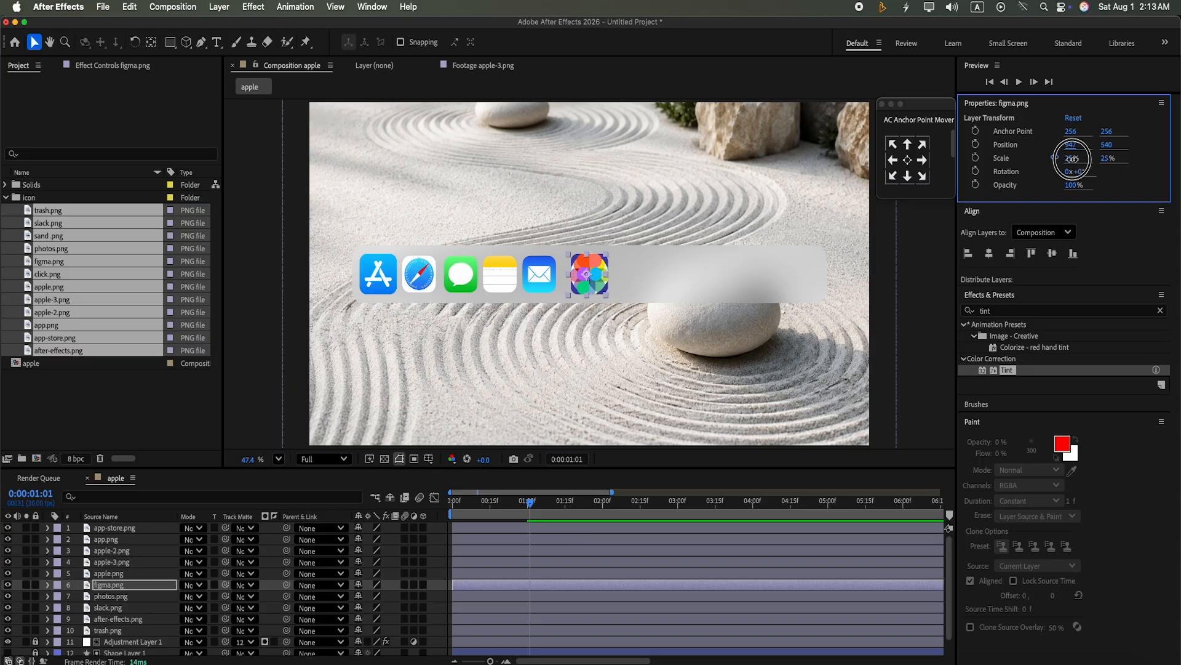
left_click_drag(1071, 145, 1077, 75)
Spread photos.png, slack.png, after-effects.png at X 1426 and trash.png along the rest of the bar, with the trash at its end.
left_click(477, 596)
left_click(489, 607)
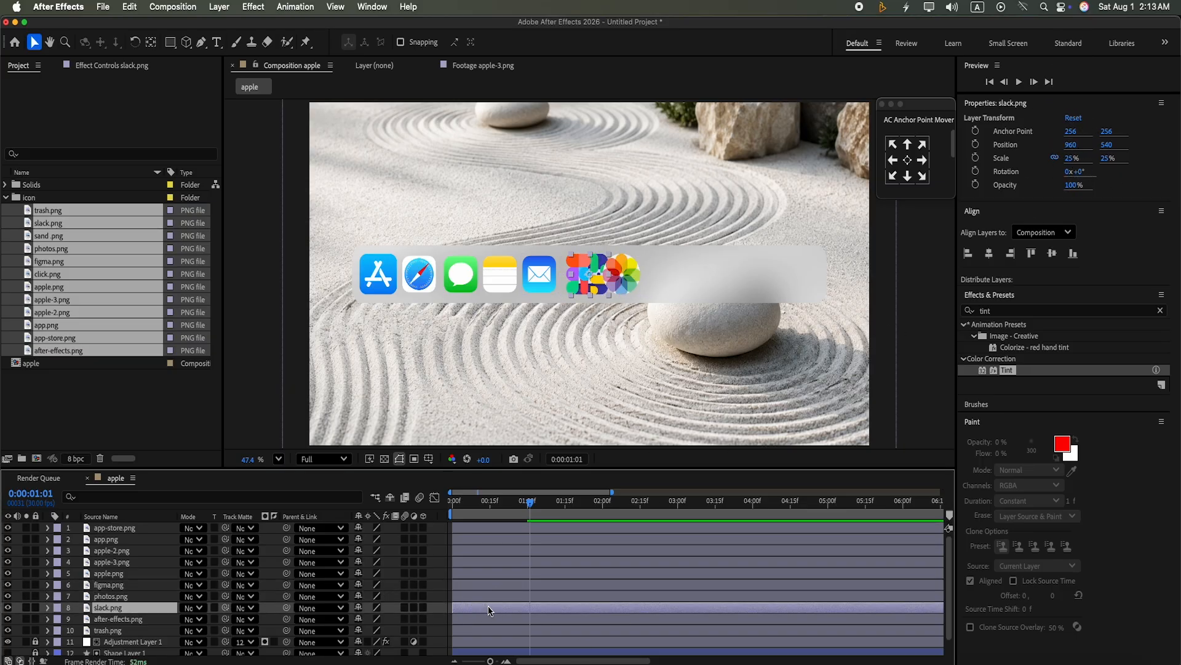
left_click_drag(1072, 145, 1096, 1)
left_click(494, 618)
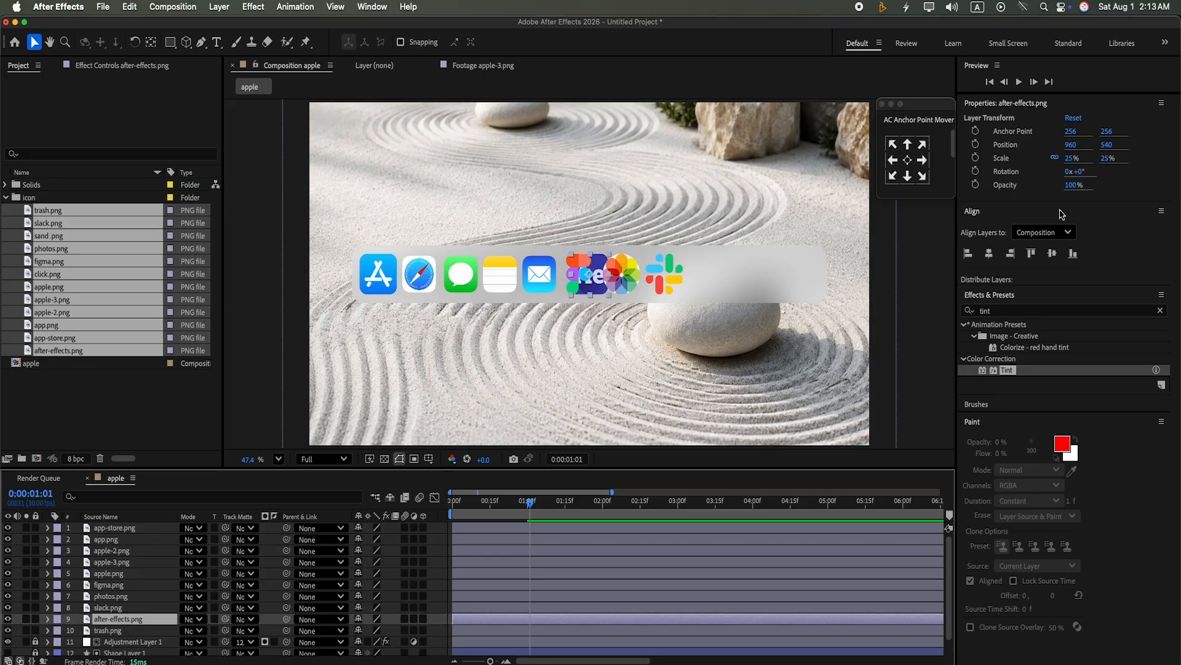
left_click_drag(1072, 145, 1045, 13)
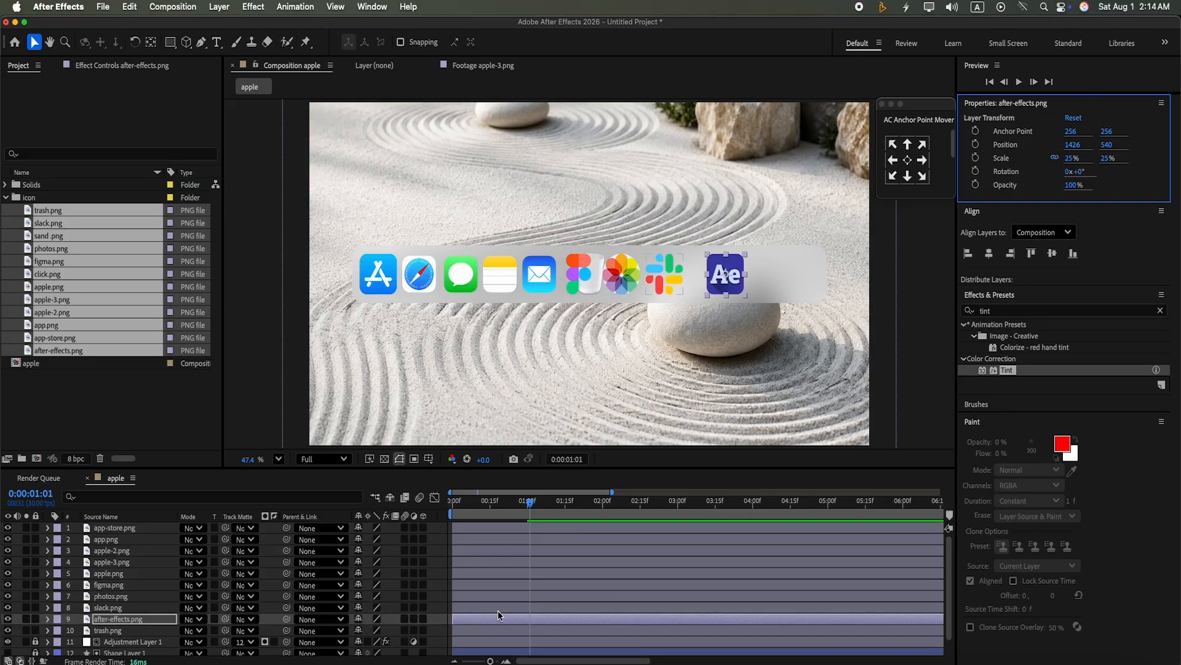
left_click(467, 634)
left_click_drag(1070, 144, 1063, 69)
Shift after-effects.png, slack.png to X 1323 and photos.png horizontally closer to the trash icon to even out the spacing.
left_click(732, 275)
left_click(677, 283)
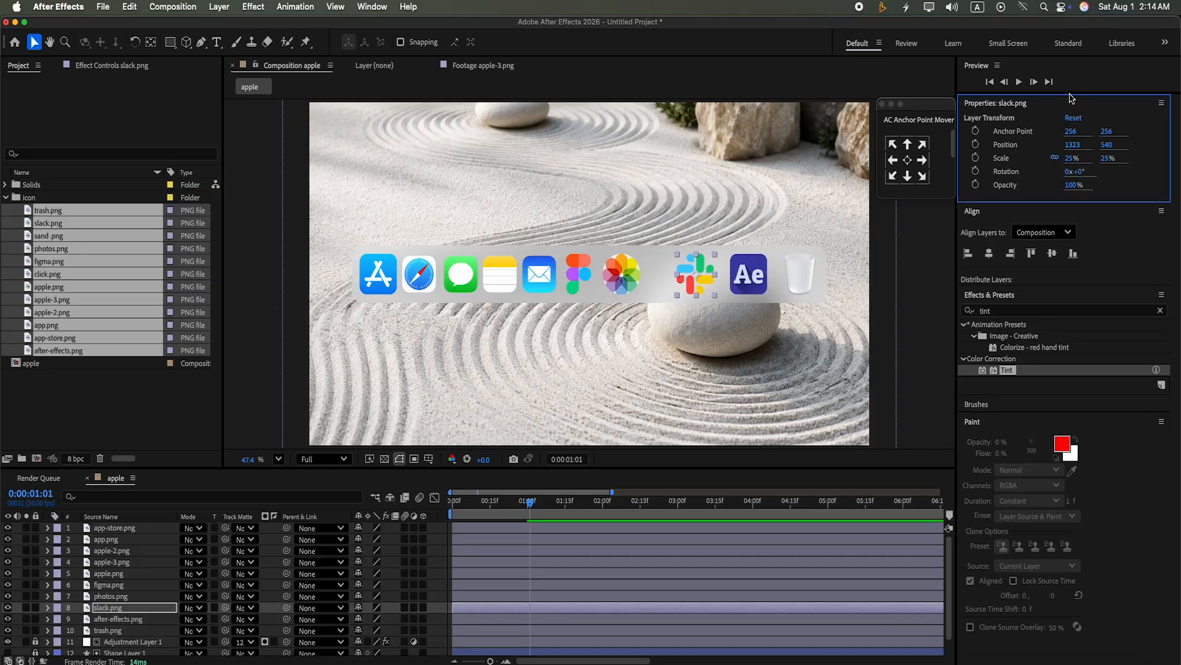
left_click_drag(1065, 134, 1062, 93)
left_click(631, 290)
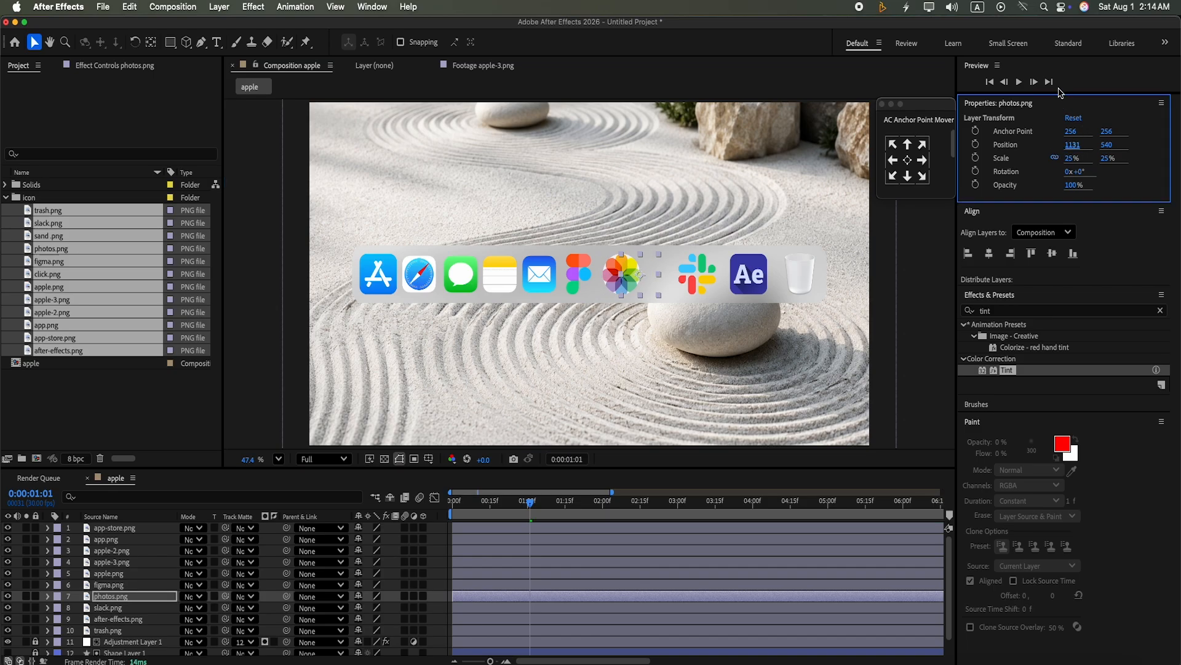
left_click_drag(1069, 147, 1056, 100)
Shift figma.png, apple.png, apple-3.png, apple-2.png and app.png slightly toward the trash end so the icons are more evenly spaced.
left_click(588, 278)
left_click(543, 275)
left_click(511, 282)
left_click(459, 283)
left_click_drag(1077, 147, 1058, 132)
left_click(419, 275)
left_click(437, 587)
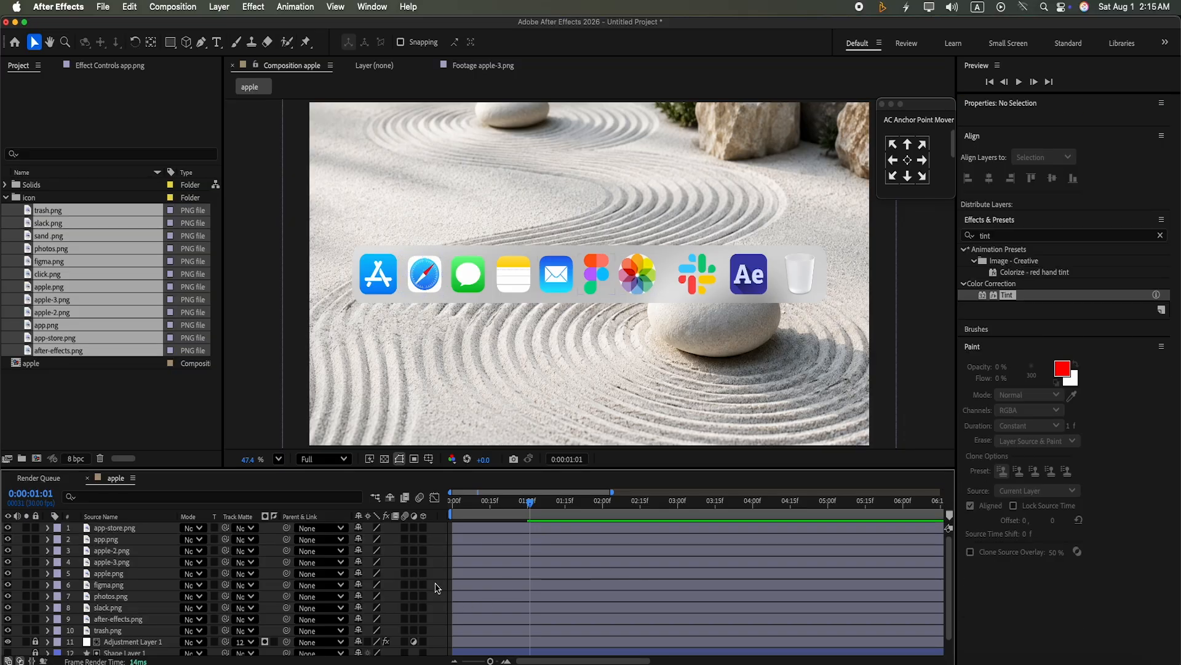
Assign the Aqua label color to the seven icon layers from app-store.png through photos.png.
left_click(468, 527)
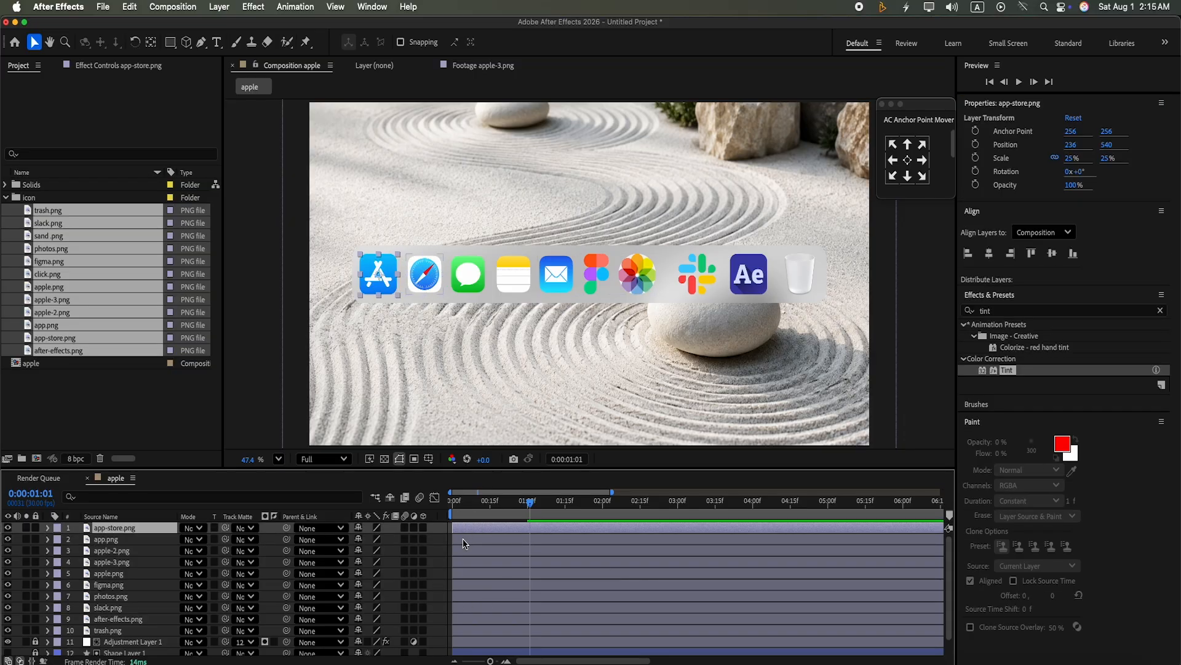
left_click(466, 540, "shift")
left_click(466, 551, "shift")
left_click(465, 563, "shift")
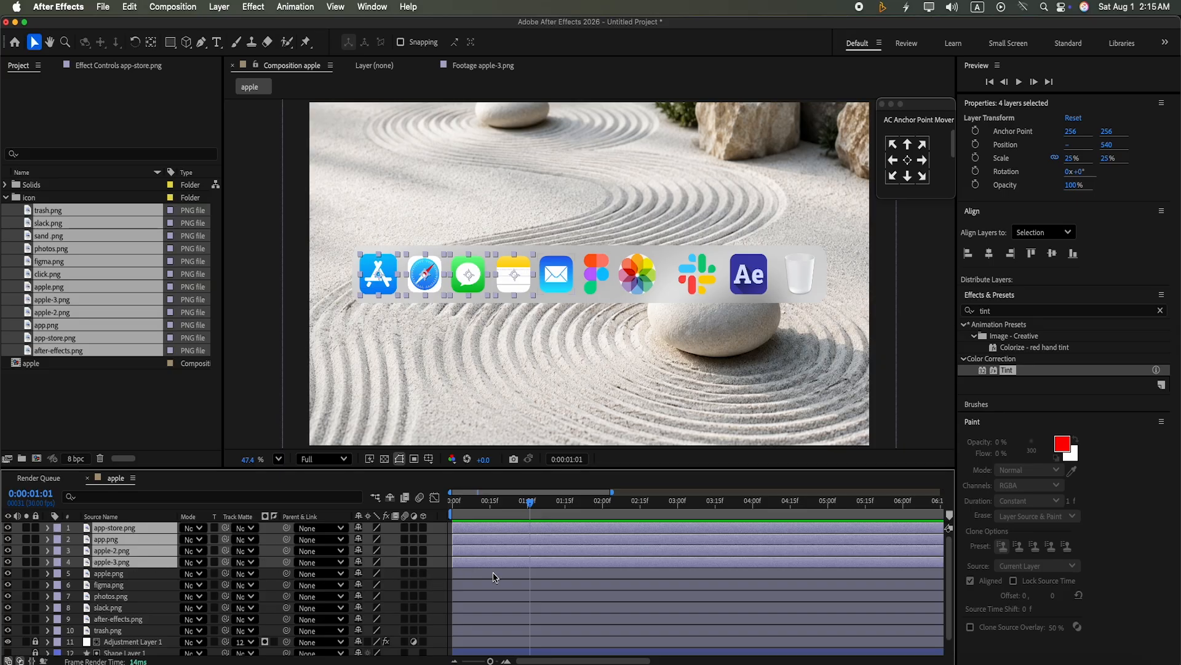
left_click(482, 574, "shift")
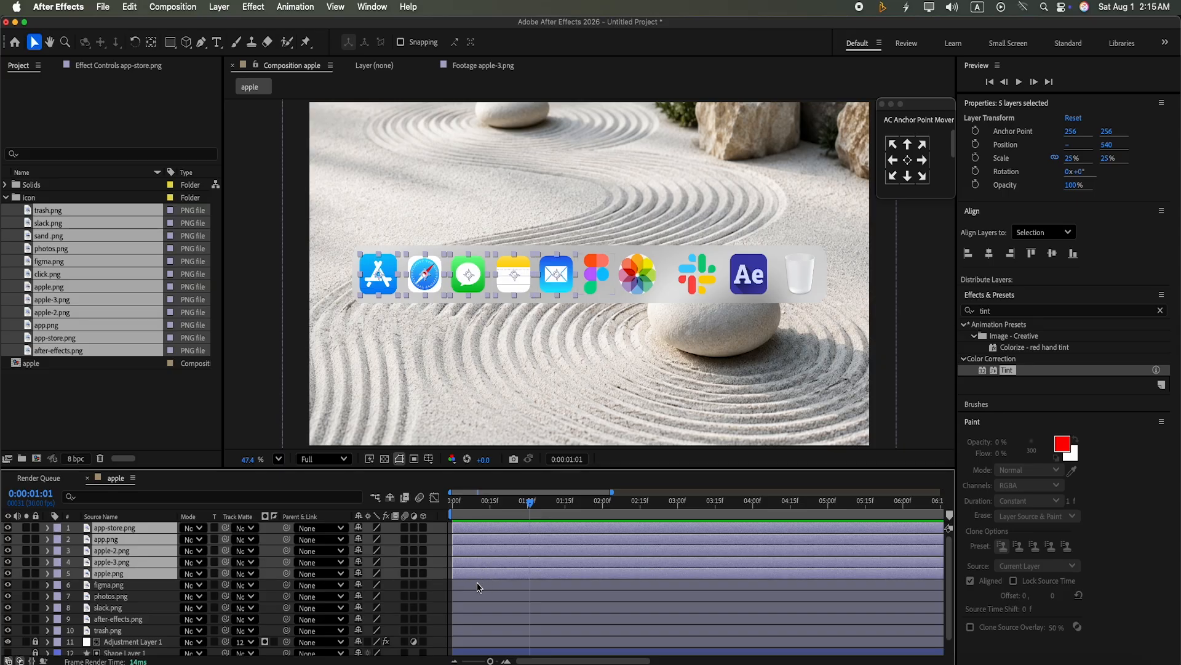
left_click(481, 585, "shift")
left_click(480, 597, "shift")
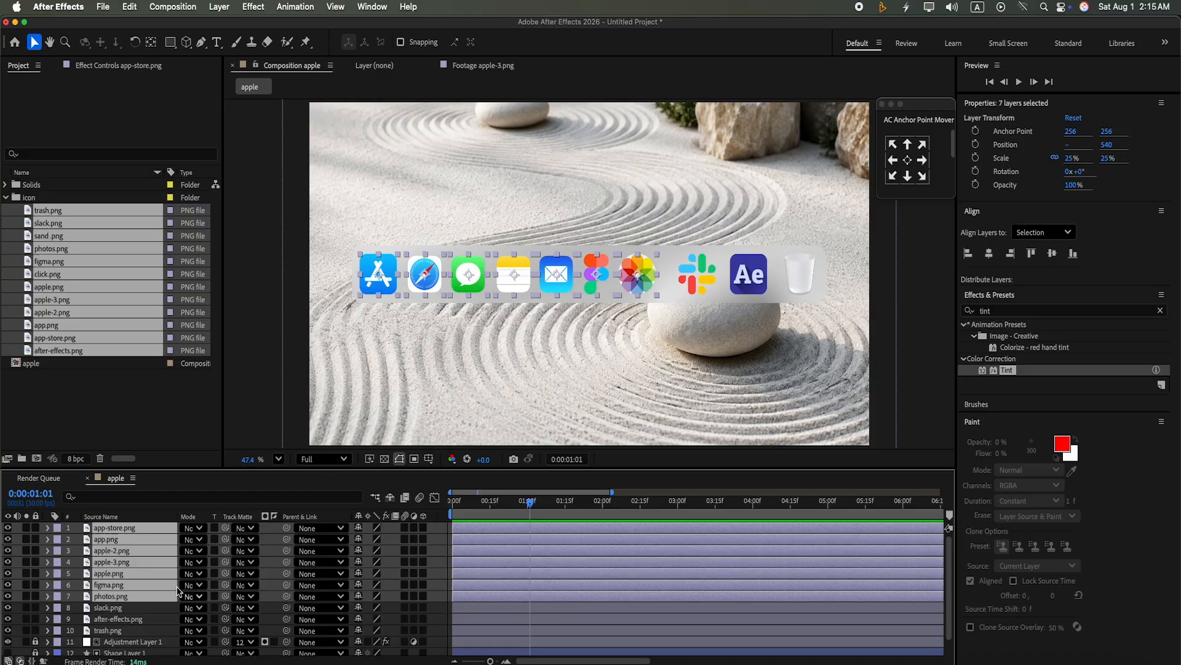
left_click(58, 528)
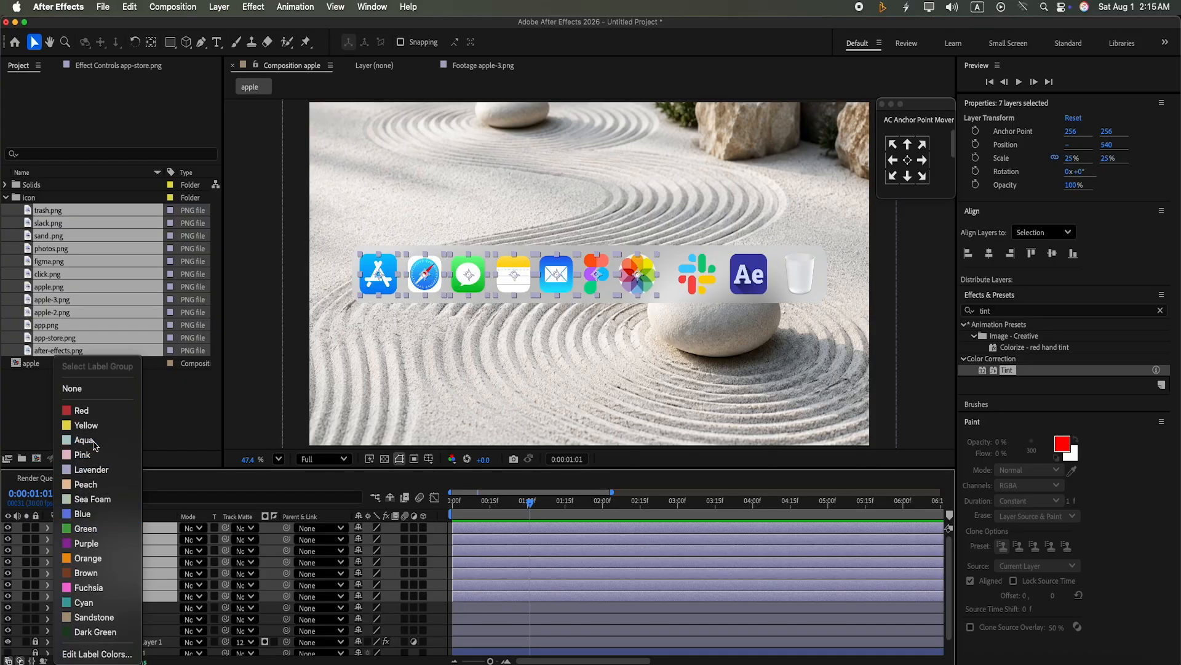
left_click(83, 440)
Add Position keyframes to the seven Aqua icon layers and move those keyframes from the playhead to 0:00:01:16.
left_click(49, 528)
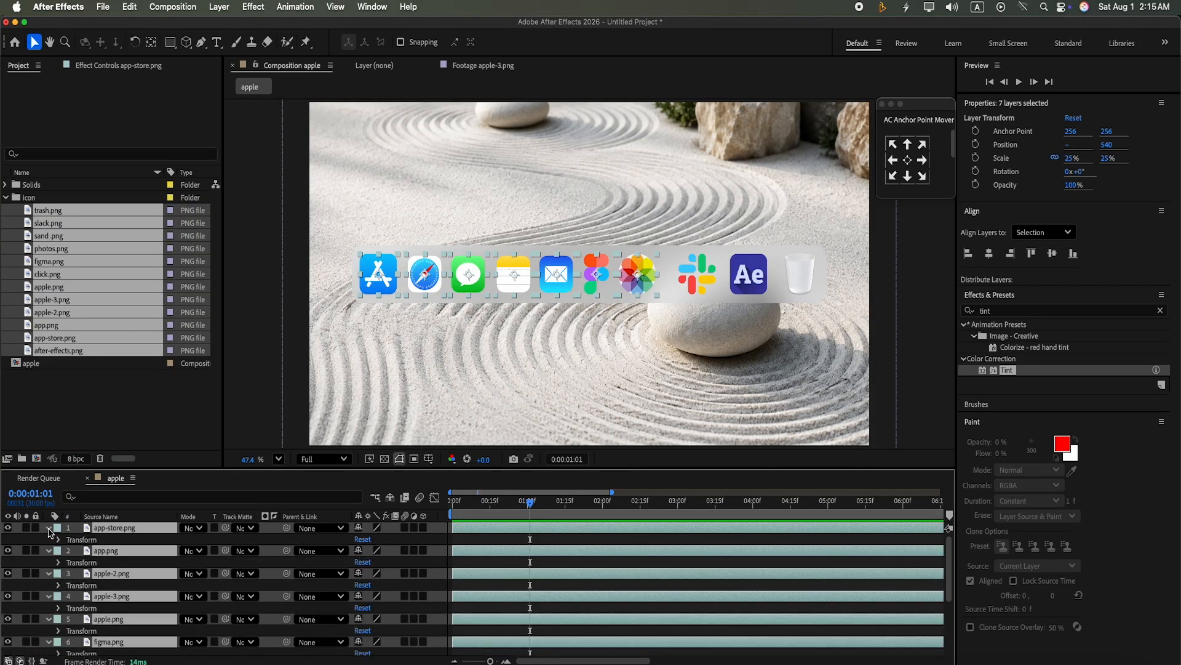
left_click(58, 540)
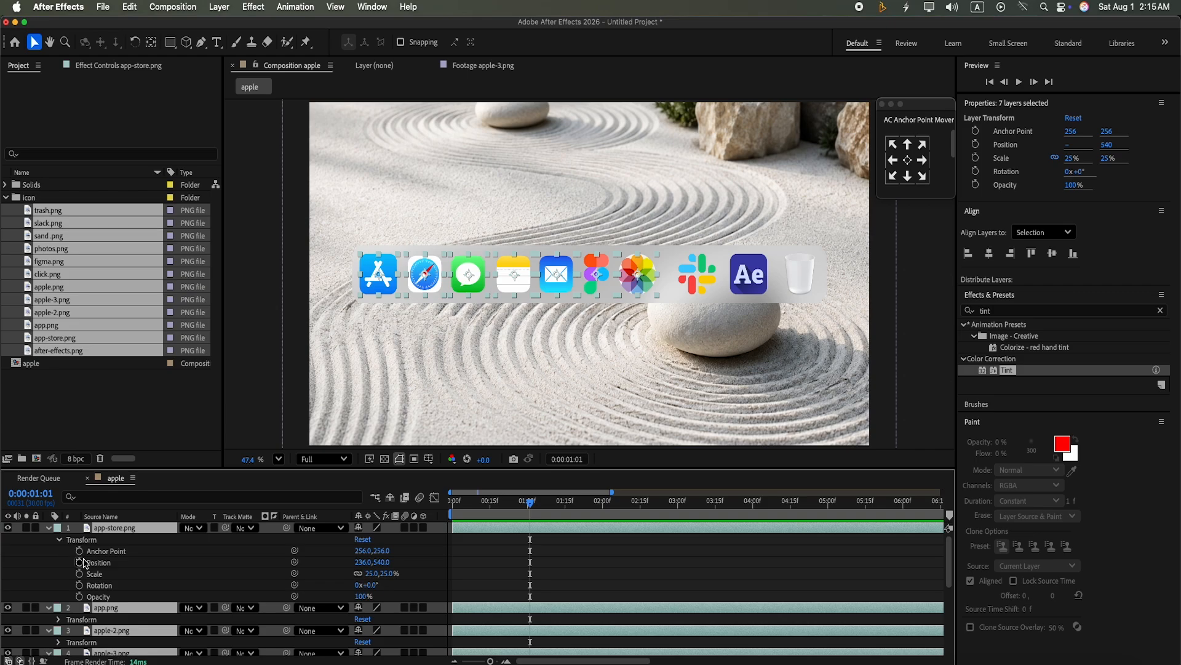
left_click(79, 562)
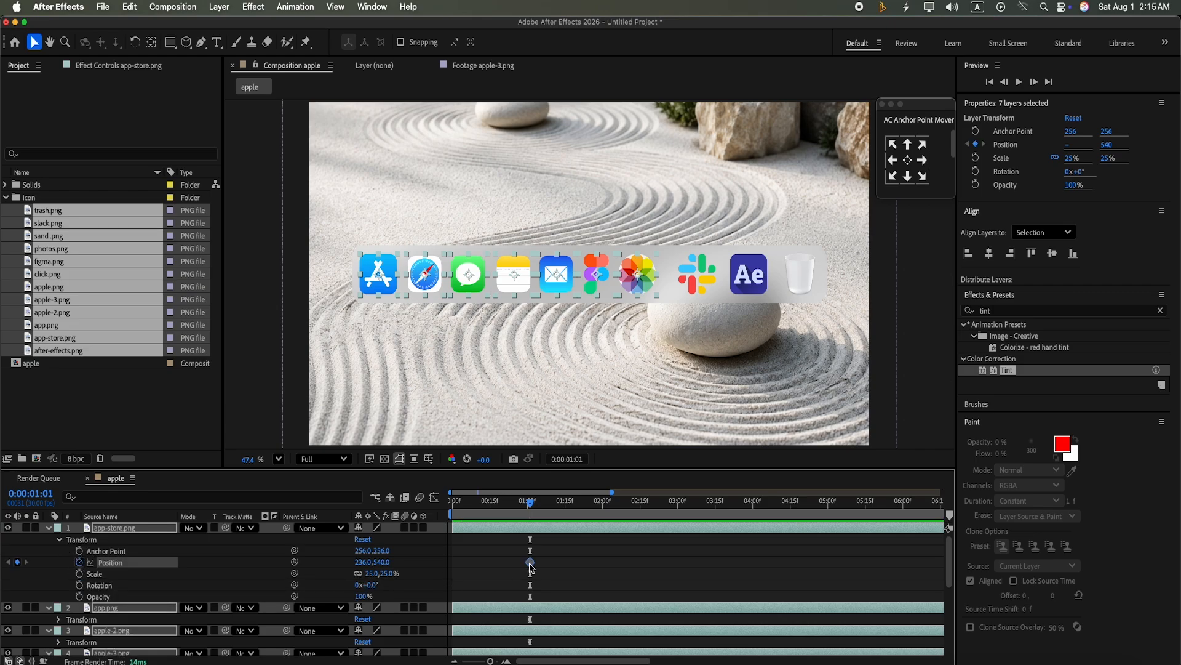
mouse_move(531, 567)
left_click_drag(531, 562, 565, 562)
left_click_drag(491, 660, 493, 661)
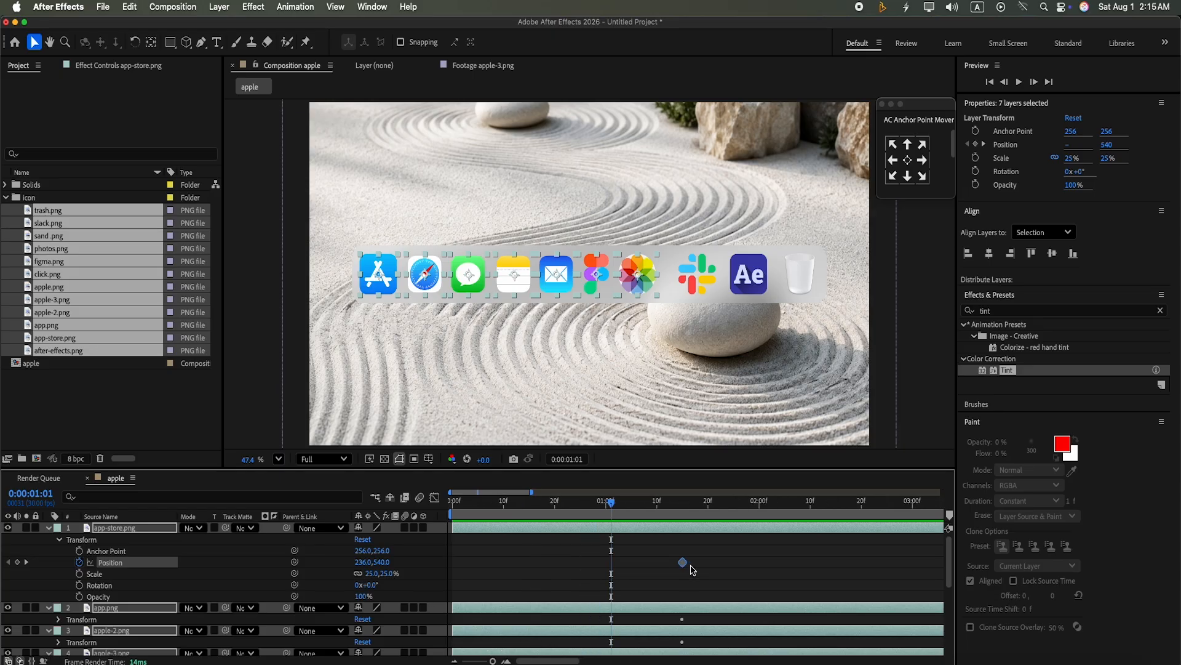
mouse_move(684, 566)
left_mouse_down()
mouse_move(664, 565)
mouse_move(715, 565)
mouse_move(687, 563)
left_mouse_up()
Move the seven icons straight down below the bar to Y 746.7 at 0:00:01:01, and preview their rise into the dock.
left_click_drag(557, 275, 558, 340)
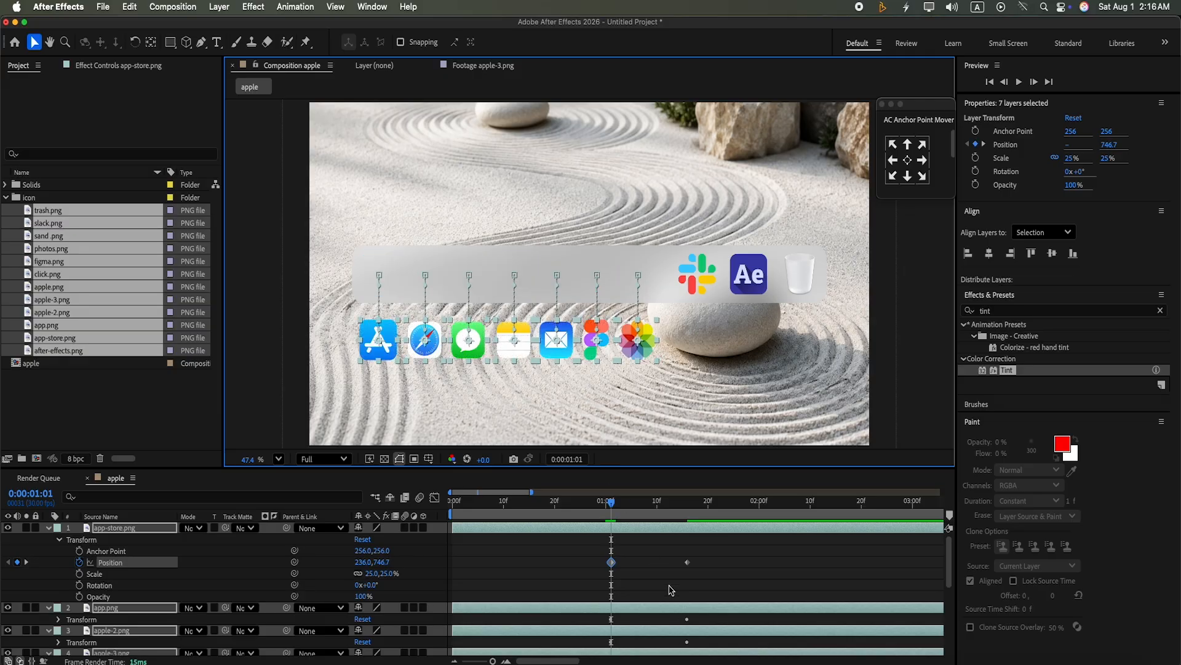
left_click(683, 612)
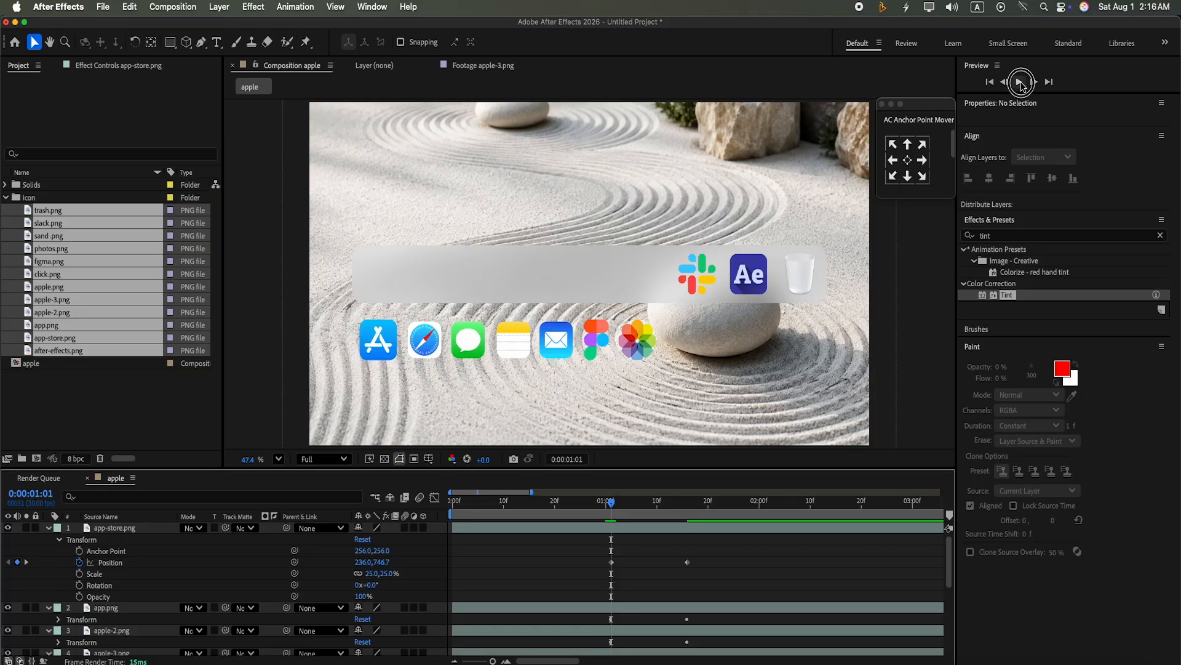
left_click(1019, 82)
left_click(1021, 84)
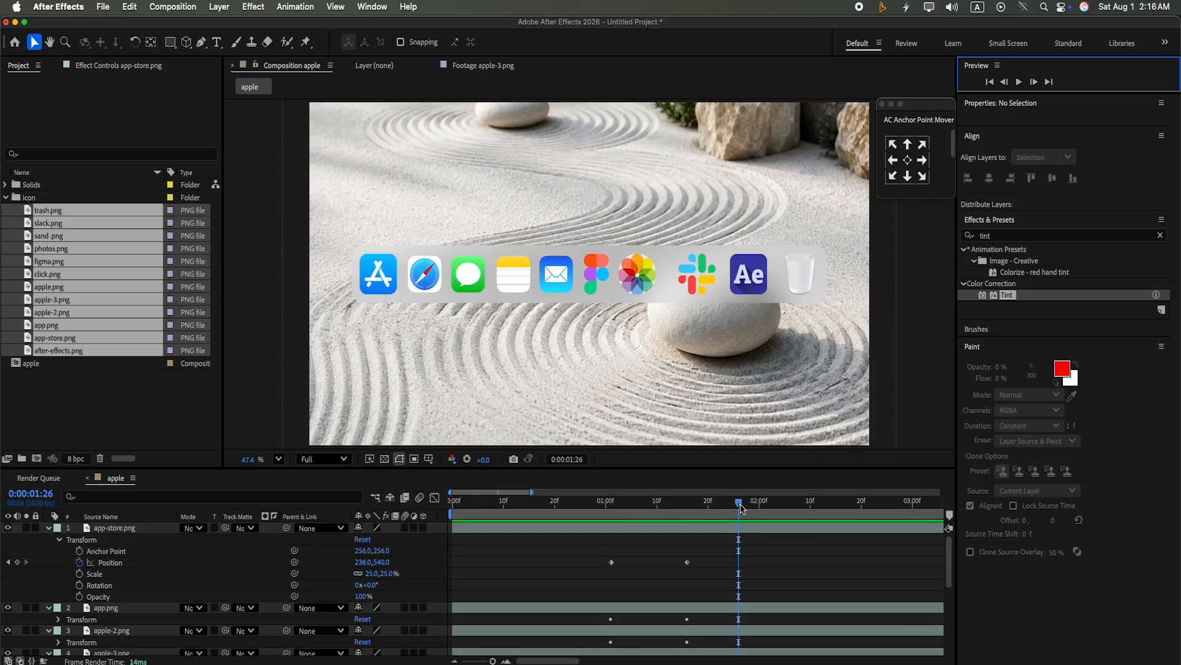
Add an Opacity keyframe of 0% to app-store.png at 0:00:01:01.
left_click_drag(741, 504, 611, 552)
left_click(608, 530)
left_click(80, 596)
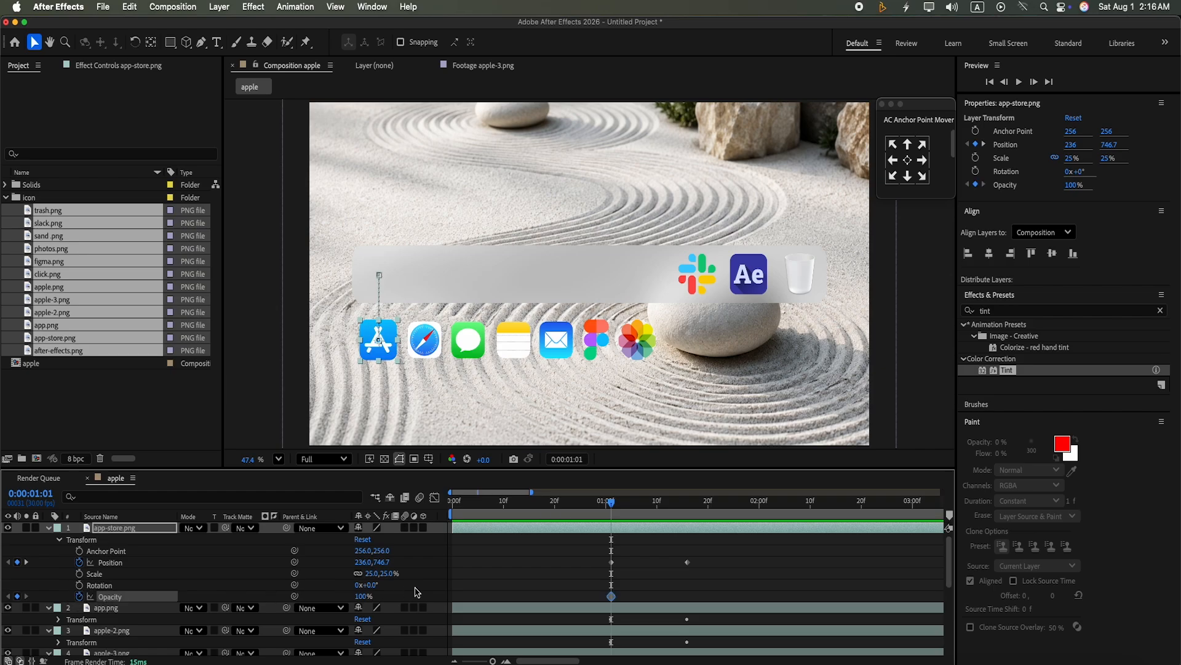
type("0")
left_click(405, 583)
Set app-store.png's opacity to 100% at 0:00:01:16, where its second Position keyframe sits.
left_click_drag(612, 504, 687, 503)
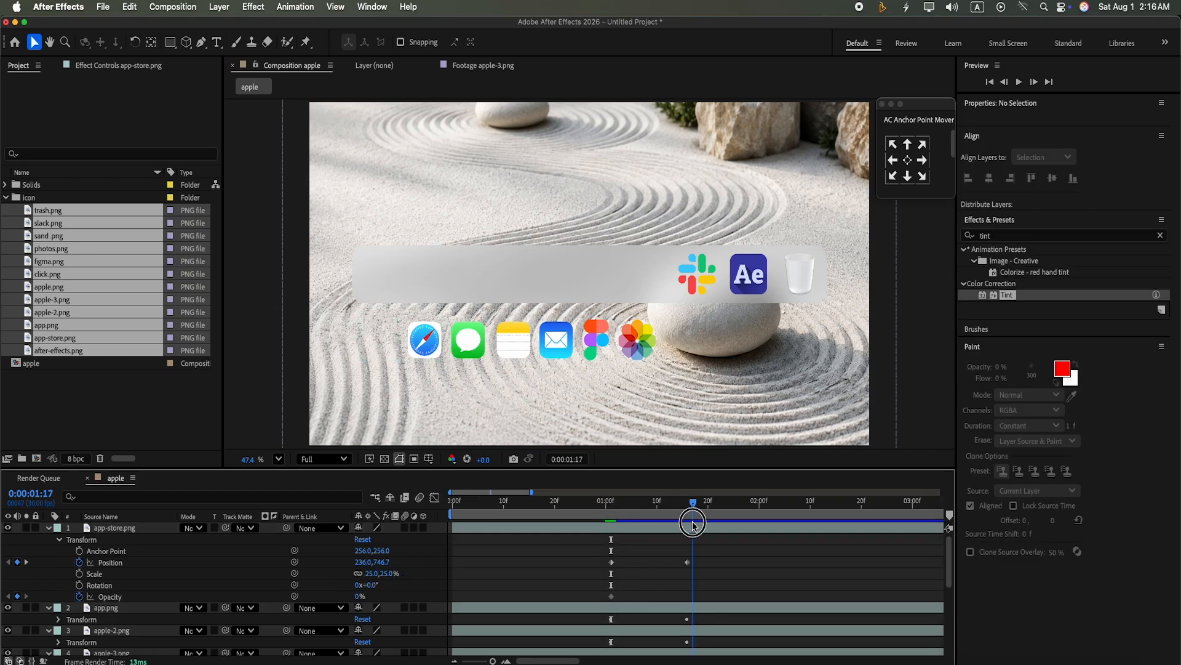
left_click(358, 595)
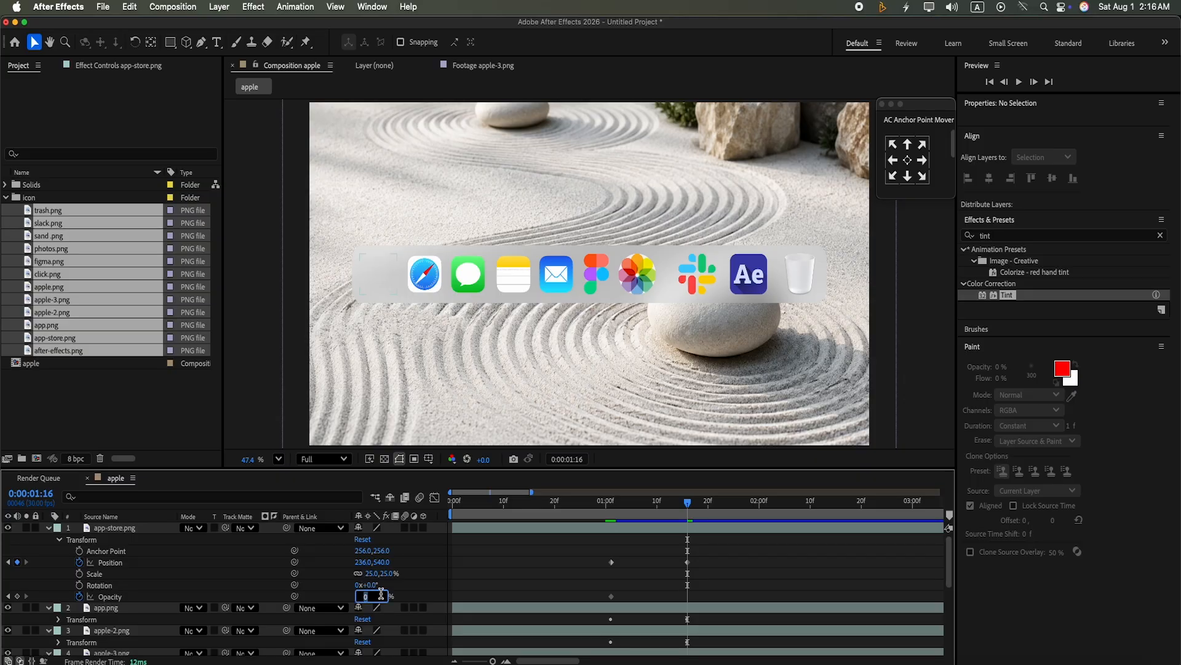
type("100")
key("Return")
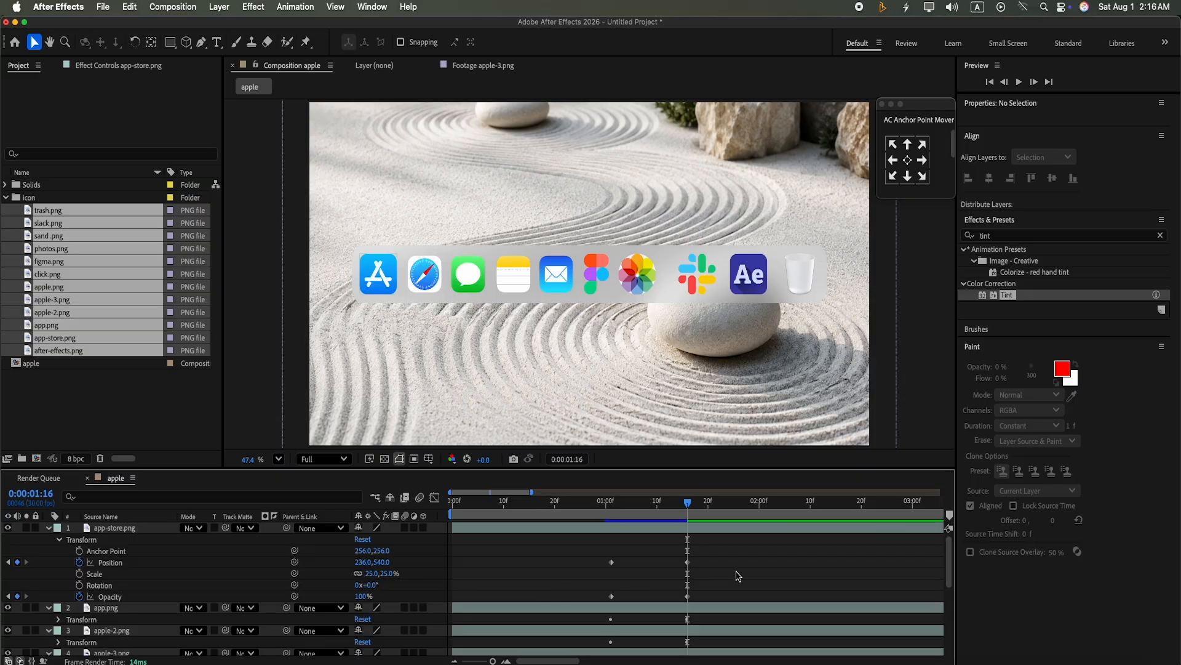
Ease app-store.png's two Opacity keyframes with 65% incoming and outgoing velocity influence.
left_click_drag(733, 565, 624, 589)
left_click_drag(736, 586, 589, 612)
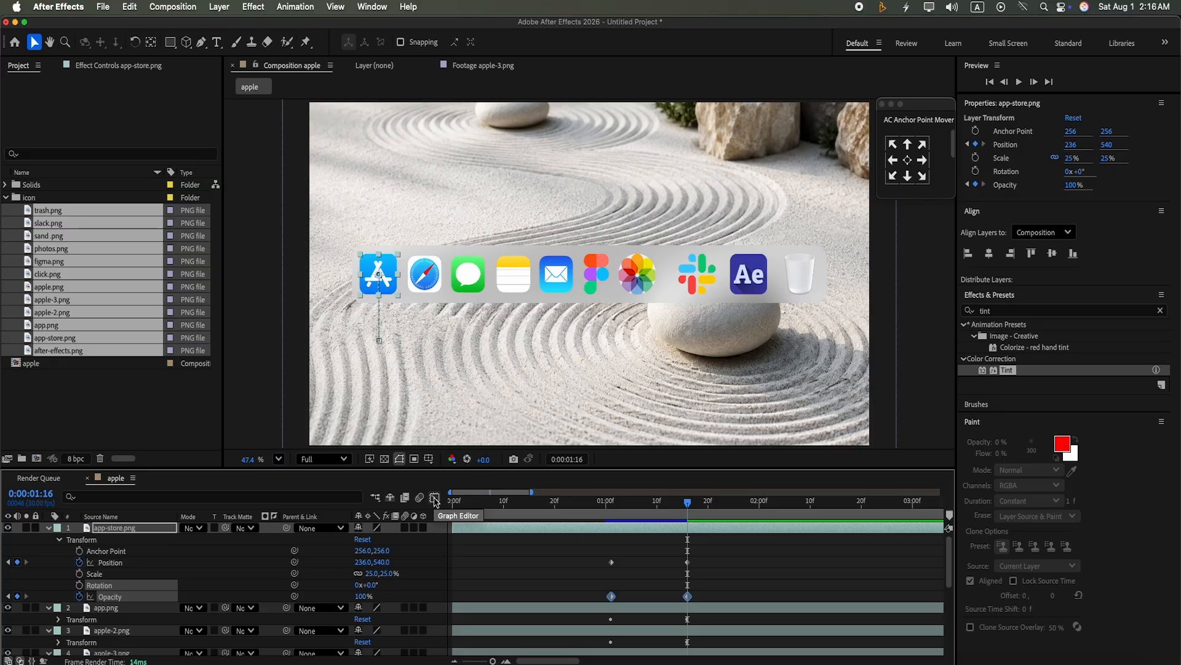
key("super+shift+k")
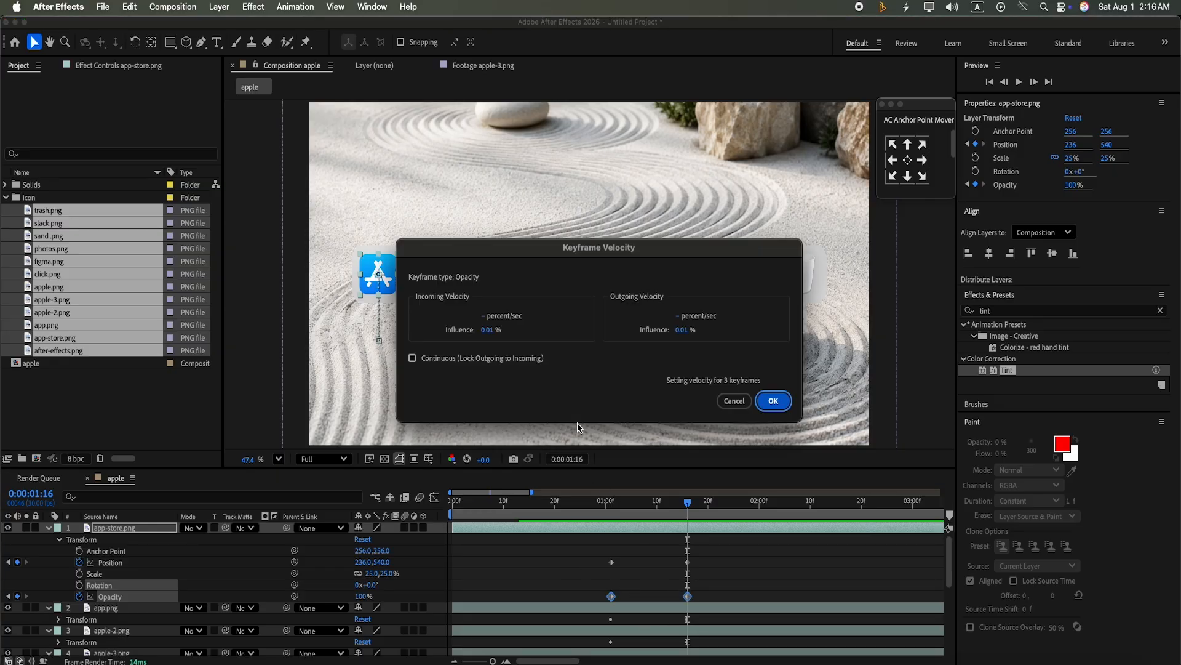
key("BackSpace")
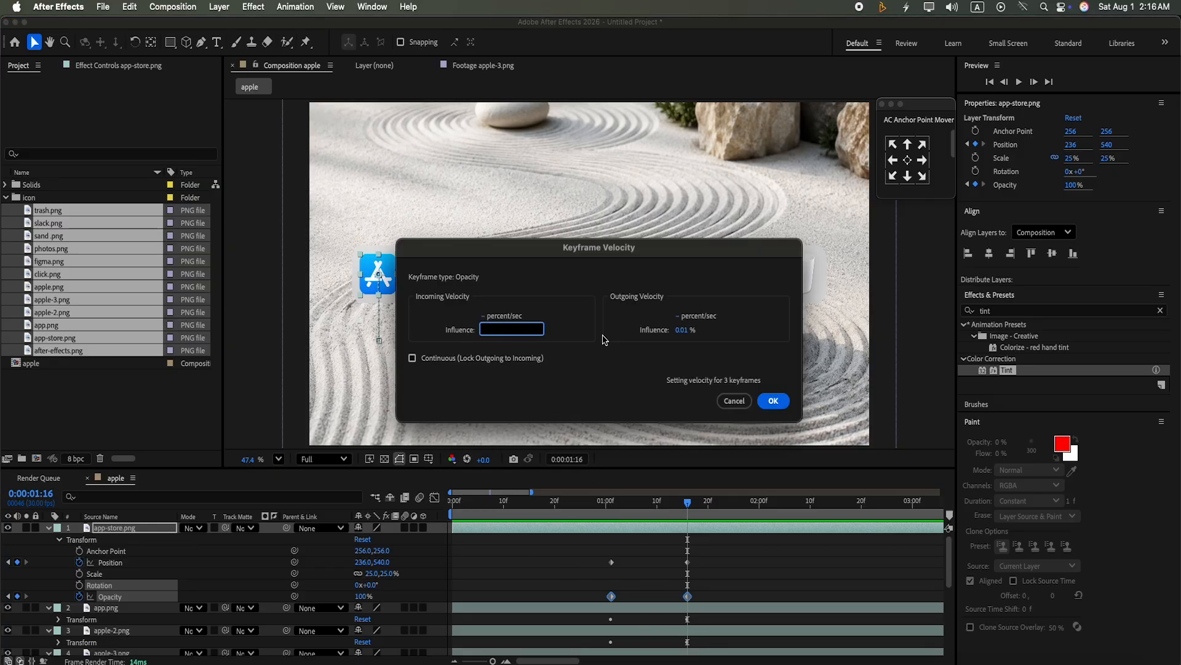
type("65")
left_click(680, 330)
type("6")
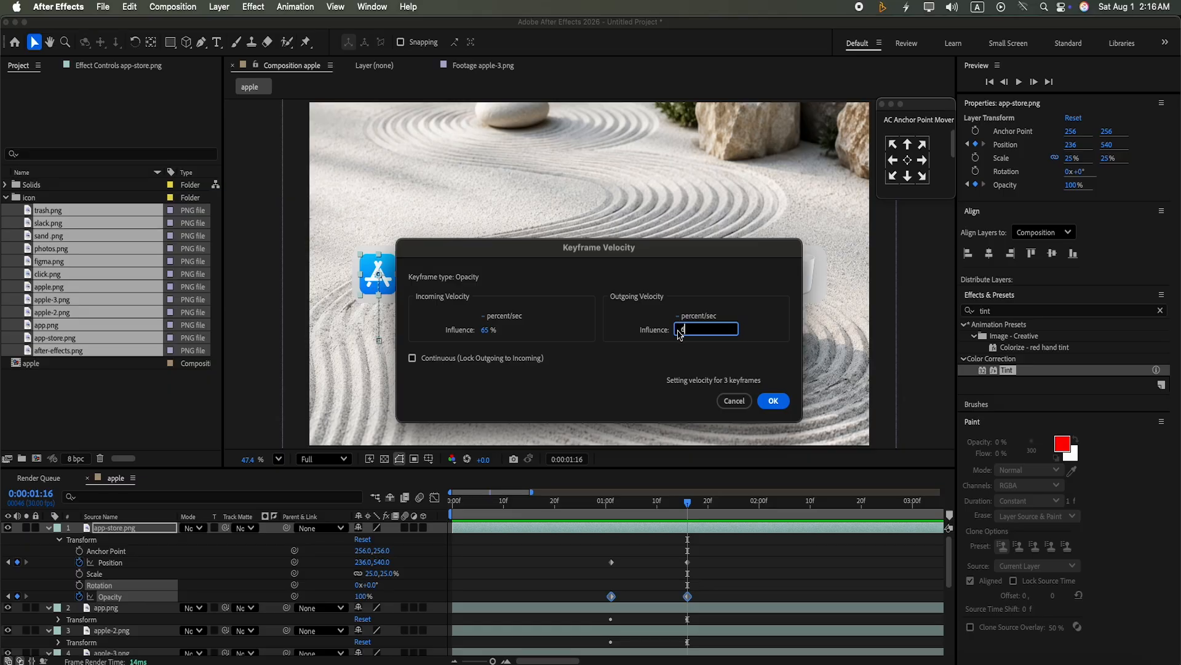
type(".0,5")
left_click(773, 403)
Ease app-store.png's two Position keyframes with 65% incoming and outgoing velocity influence.
left_click_drag(714, 560, 598, 576)
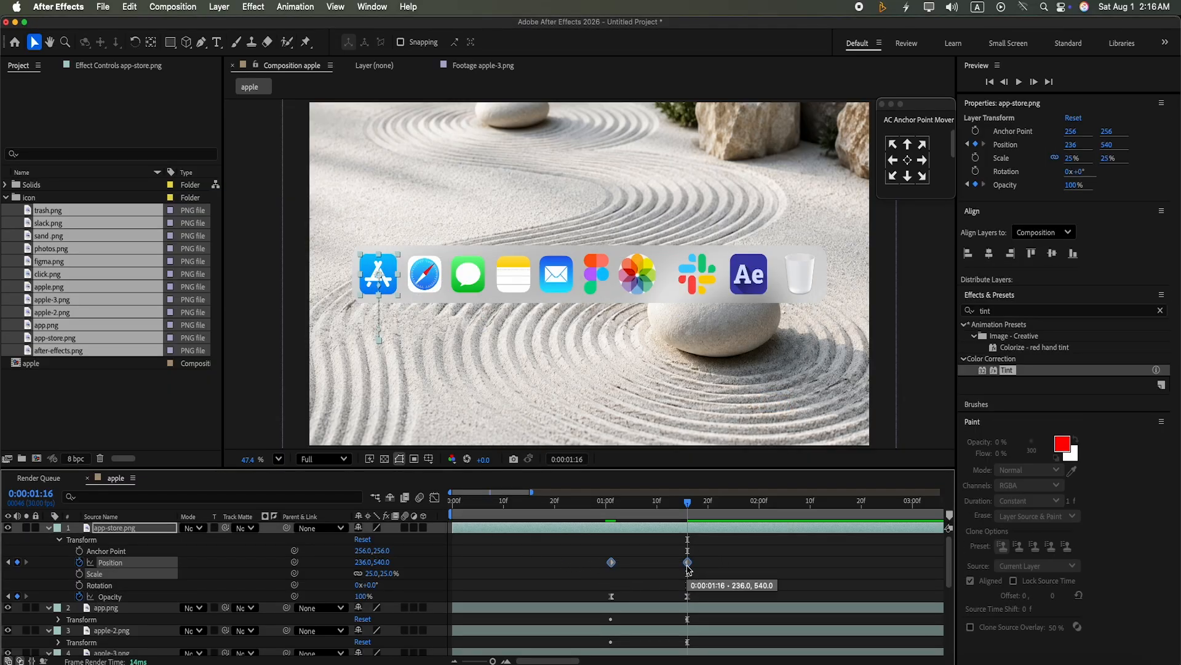
key("super+shift+k")
left_click(690, 331)
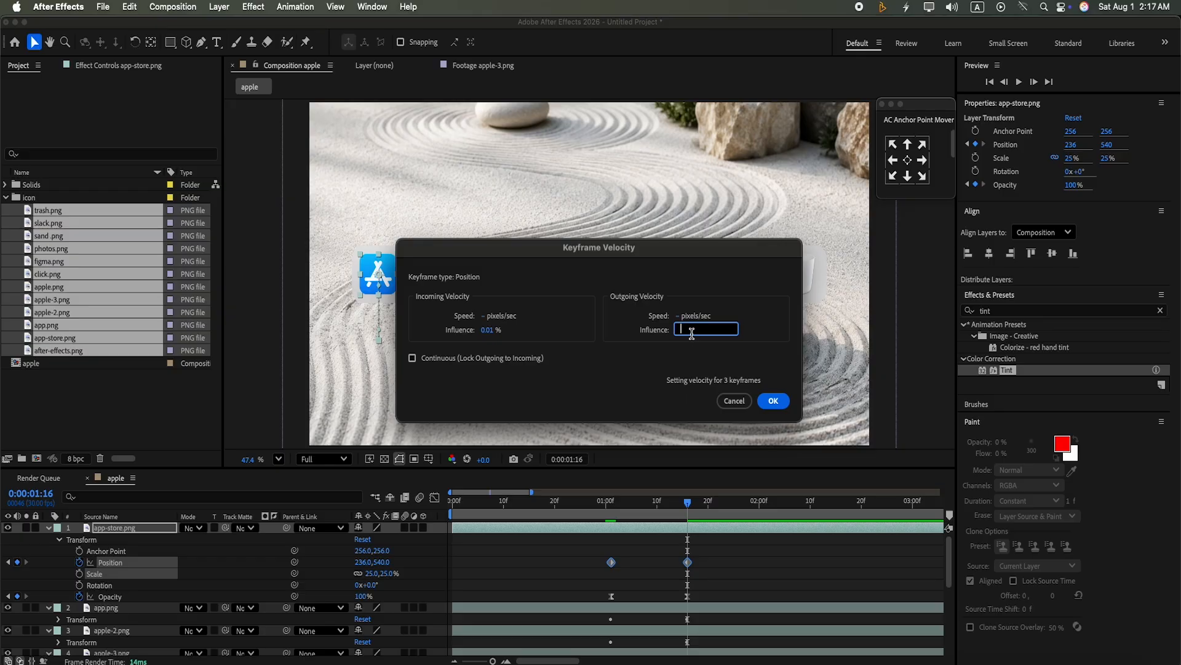
left_click(486, 331)
key("BackSpace")
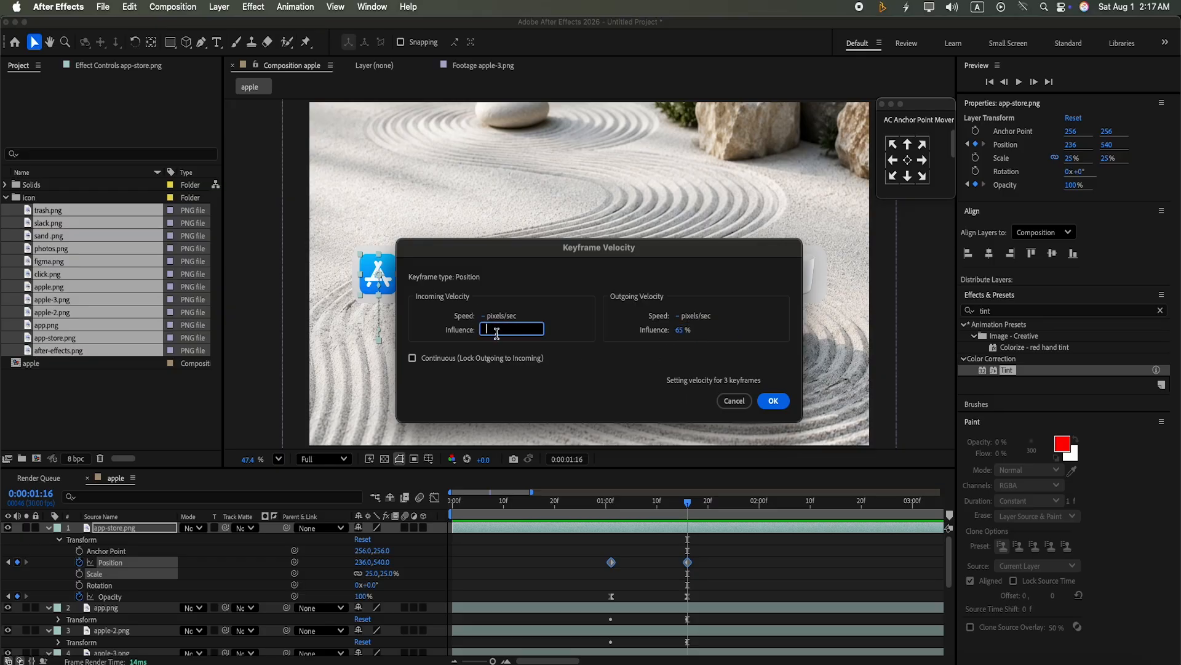
left_click(774, 400)
Copy app-store.png's eased Opacity keyframes onto the six layers app.png through photos.png at 0:00:01:01, and preview the result.
left_click_drag(740, 571, 625, 609)
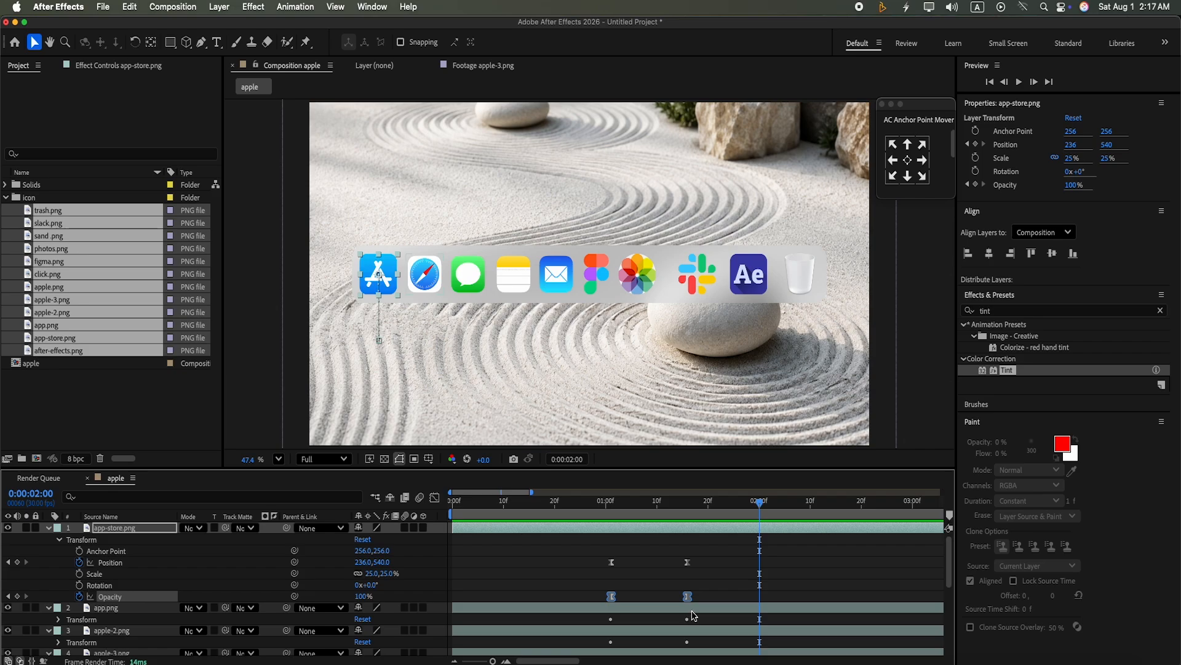
left_click_drag(775, 514, 612, 562)
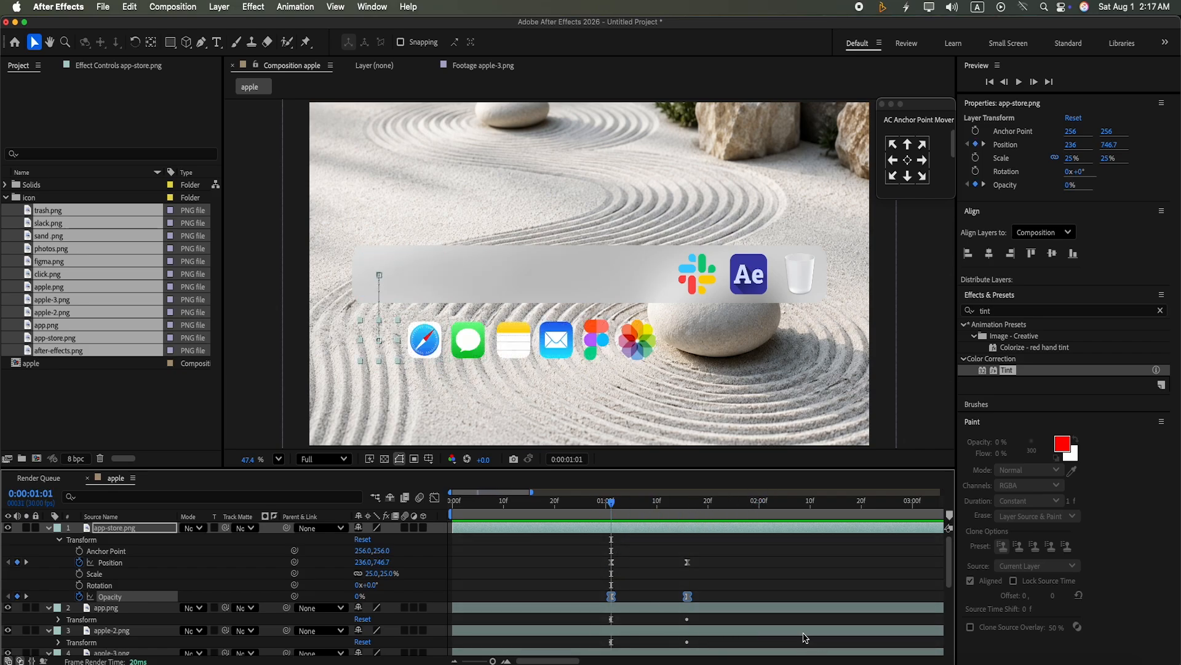
left_click(724, 608)
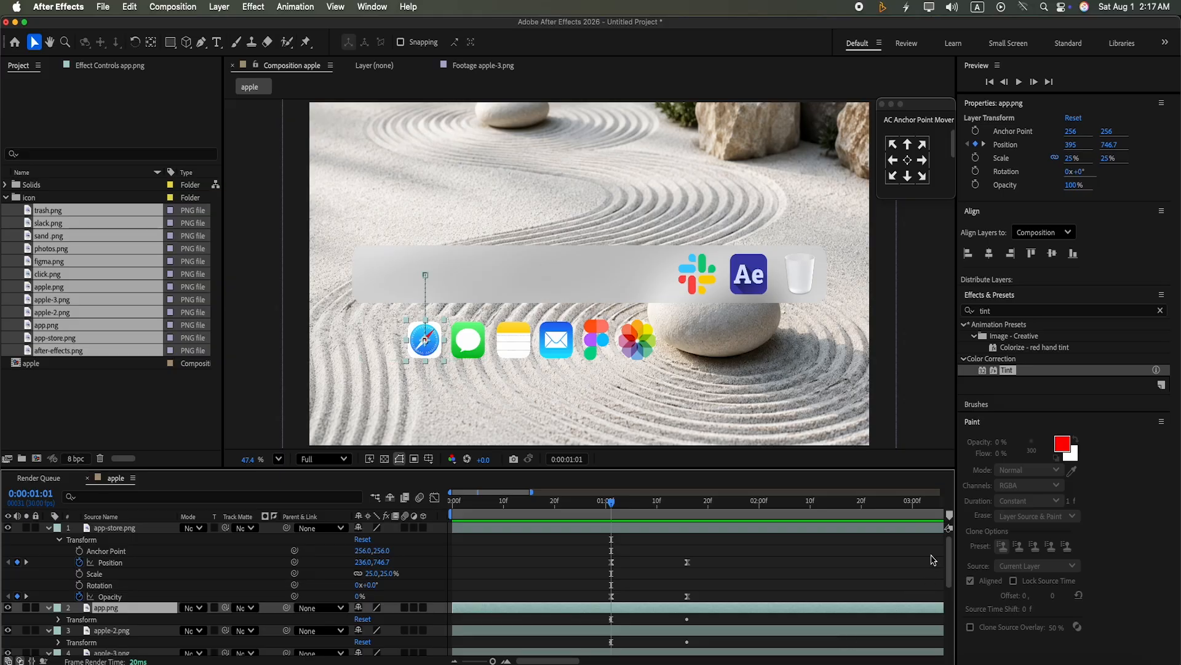
scroll(939, 560, "down", 5)
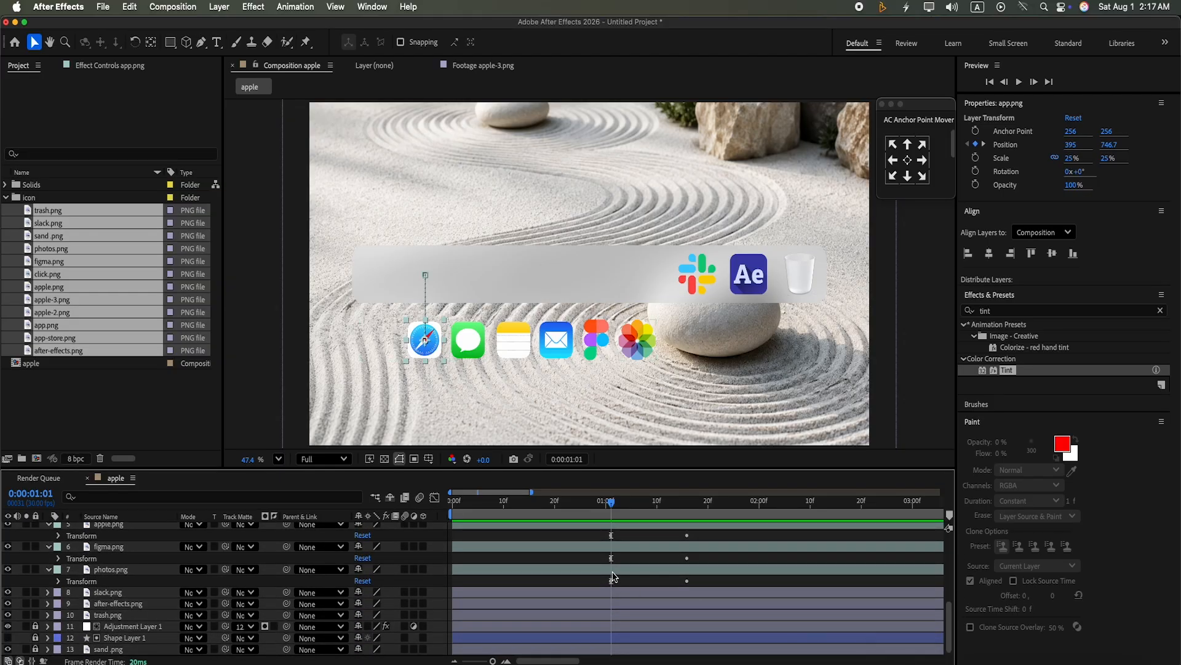
left_click(623, 569, "shift")
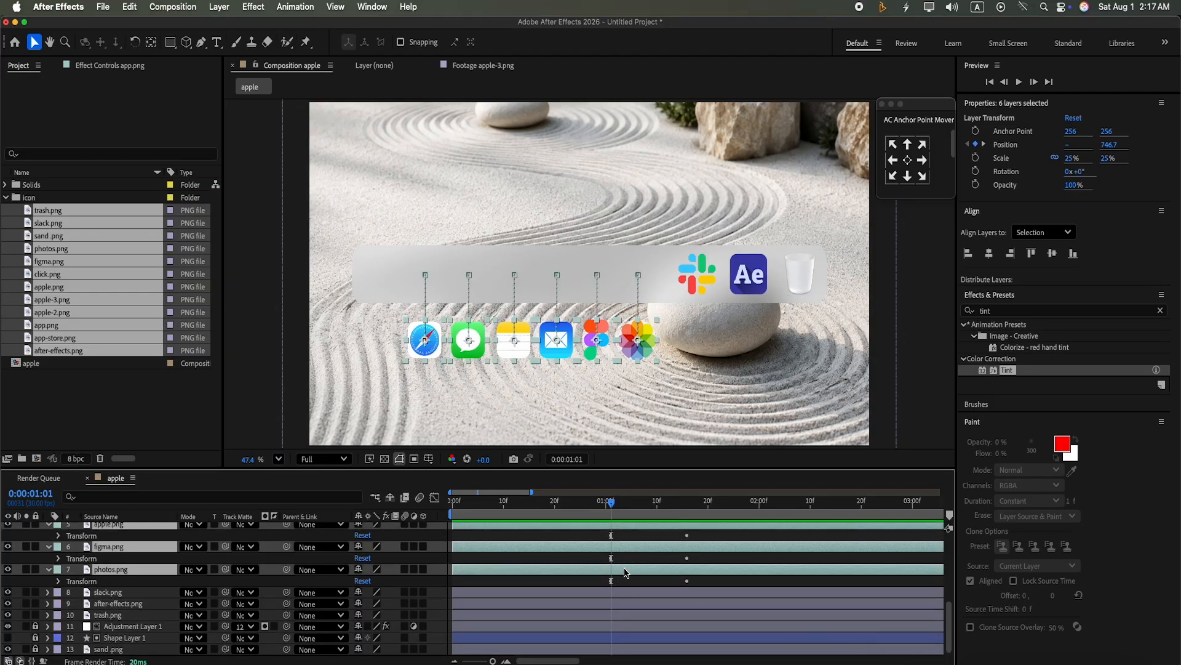
key("super+v")
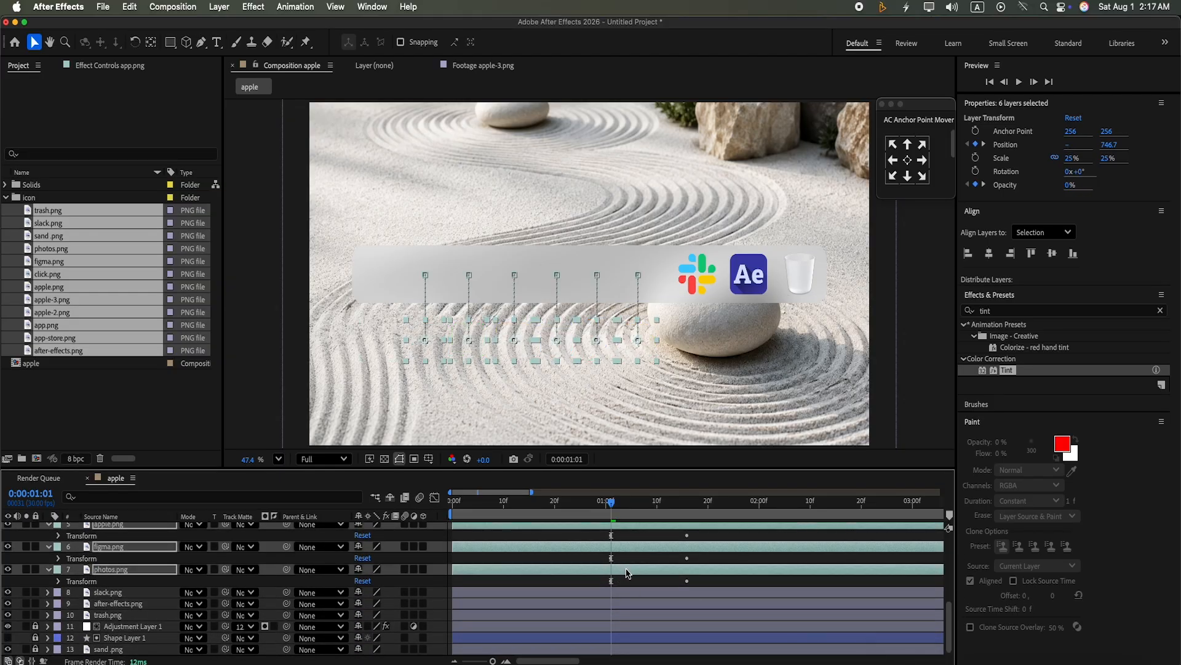
left_click(1019, 84)
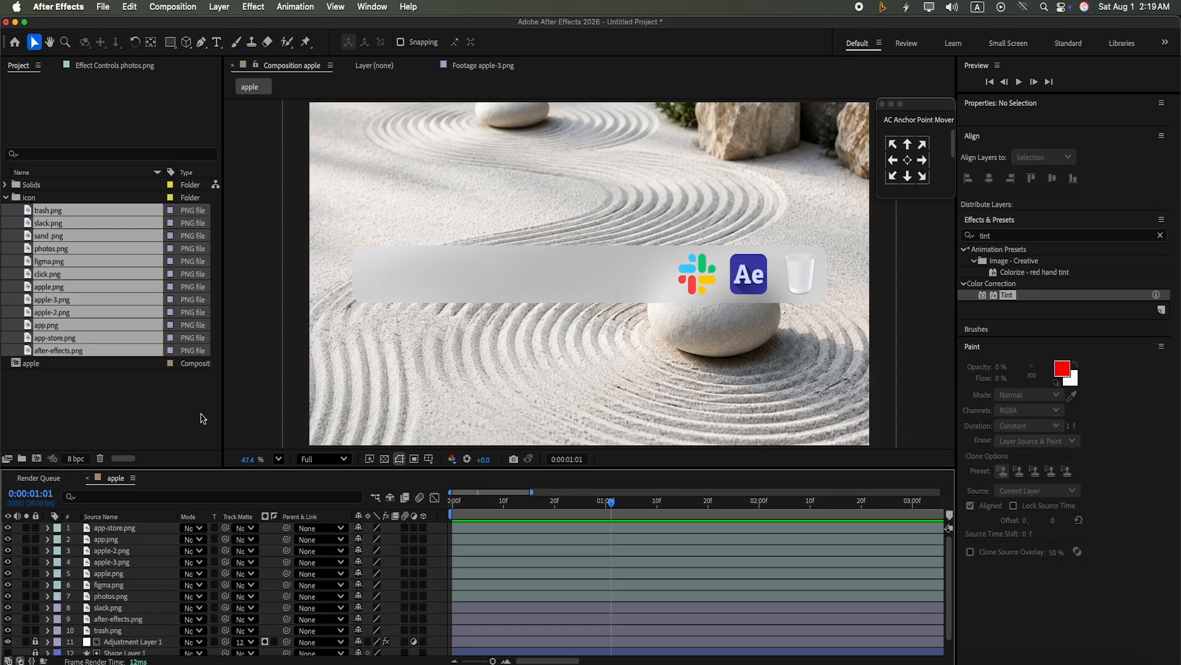
Stagger the seven Aqua icon layers from app-store.png to photos.png so each starts about 9 frames after the one above.
left_click(557, 596)
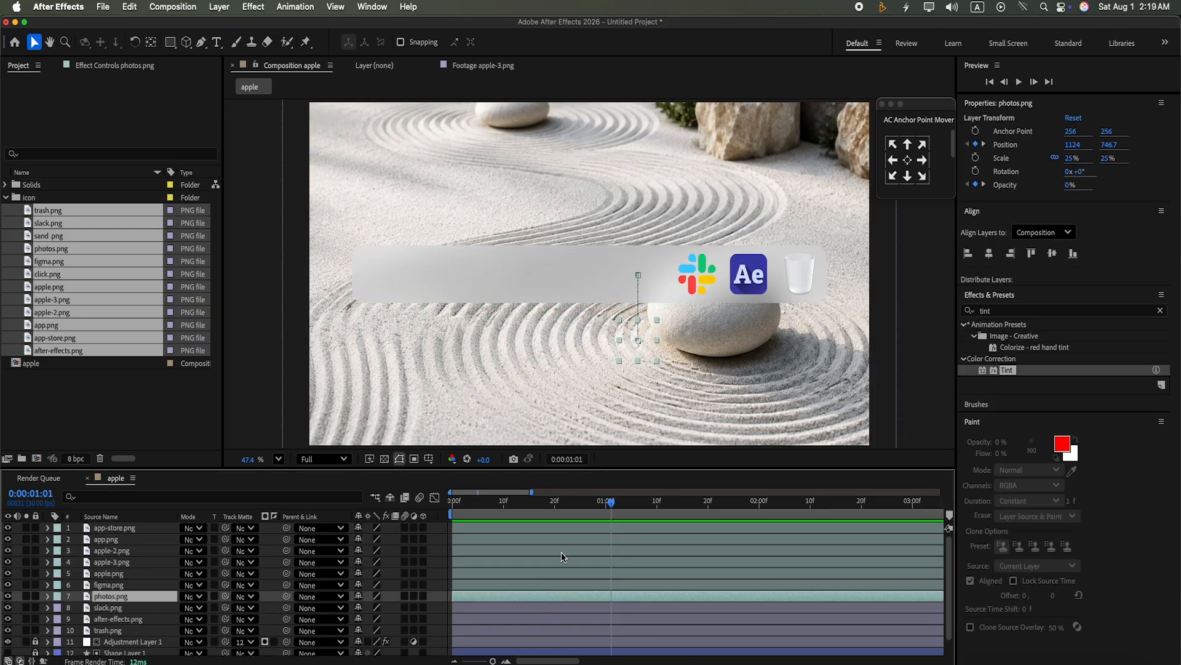
left_click(550, 529)
left_click(517, 600, "shift")
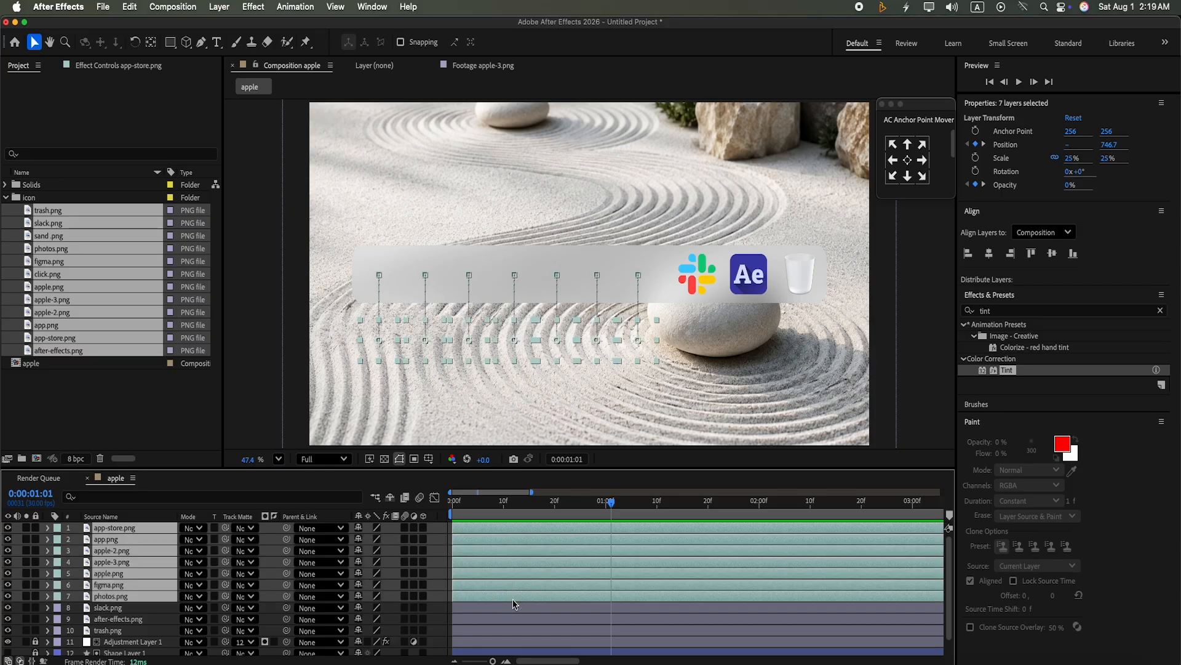
left_click_drag(533, 569, 817, 558)
Preview the staggered rise of the icons from the start of the composition.
left_click_drag(611, 504, 421, 532)
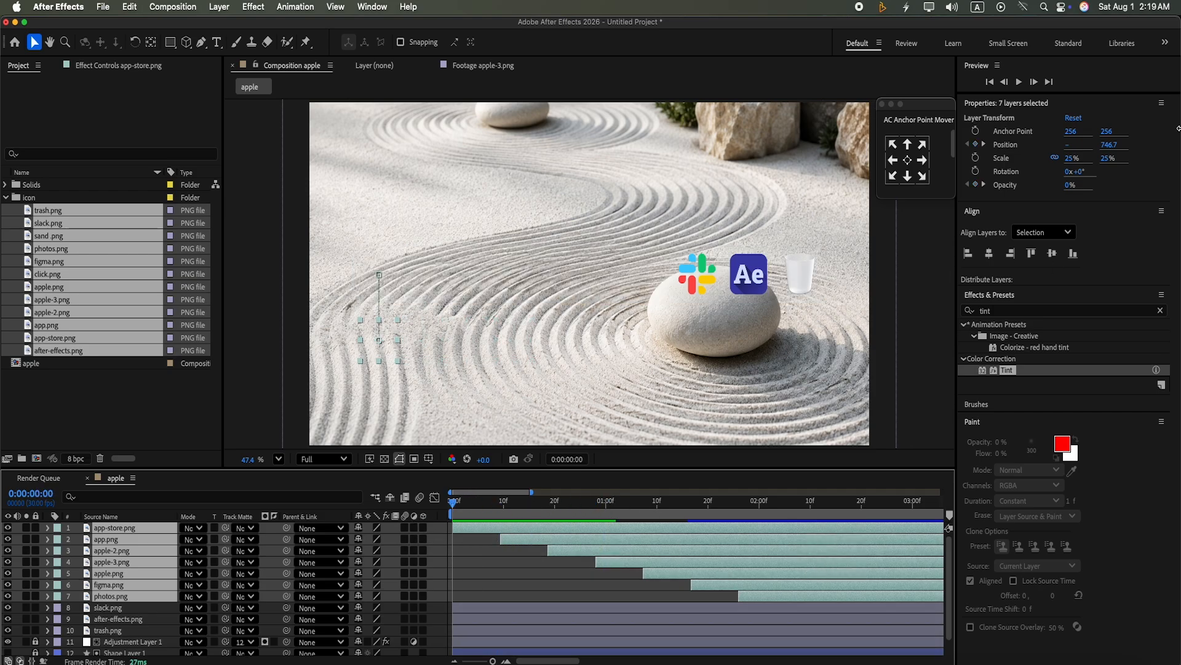
left_click(1019, 82)
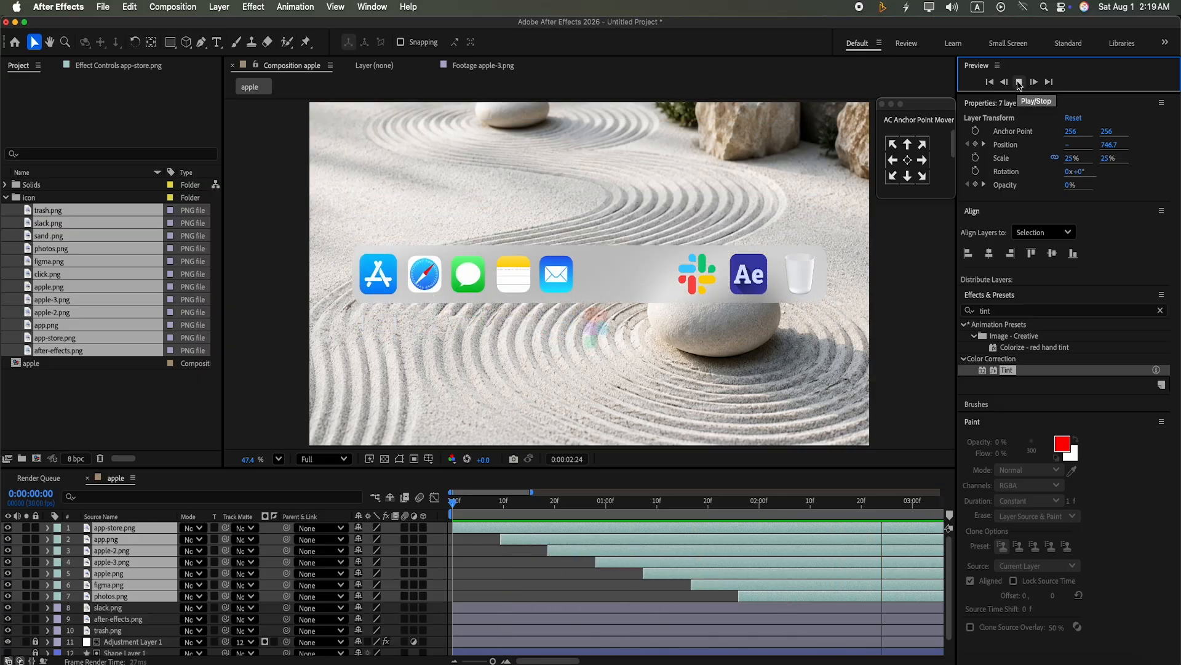
left_click(1019, 82)
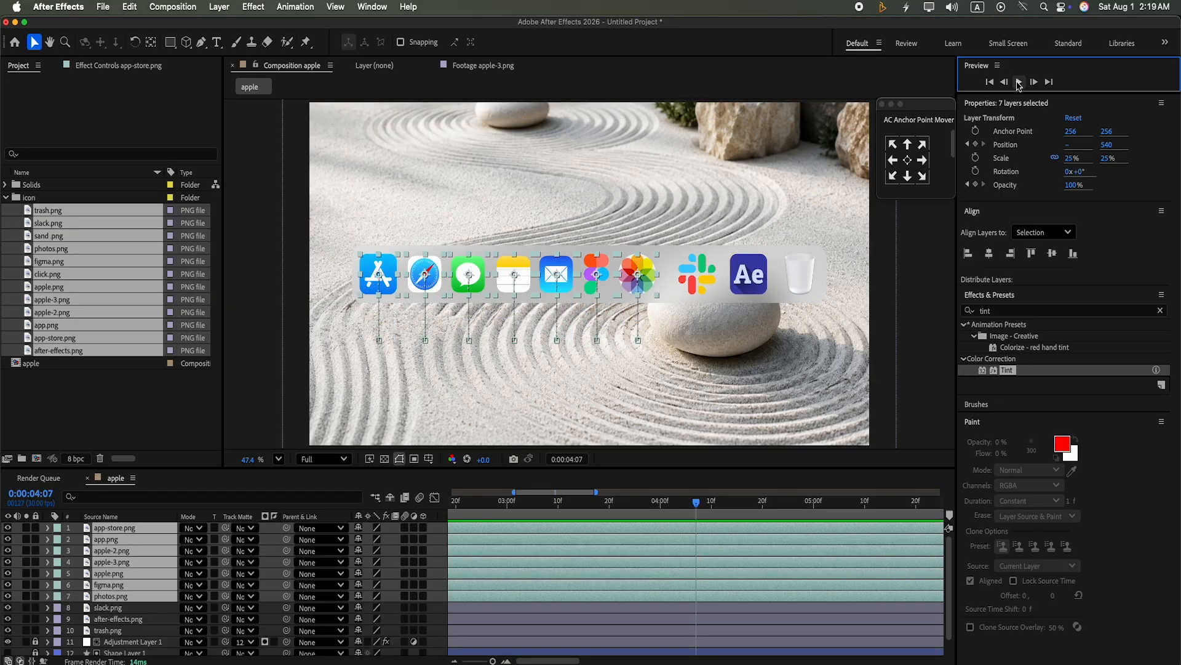
left_click(440, 561)
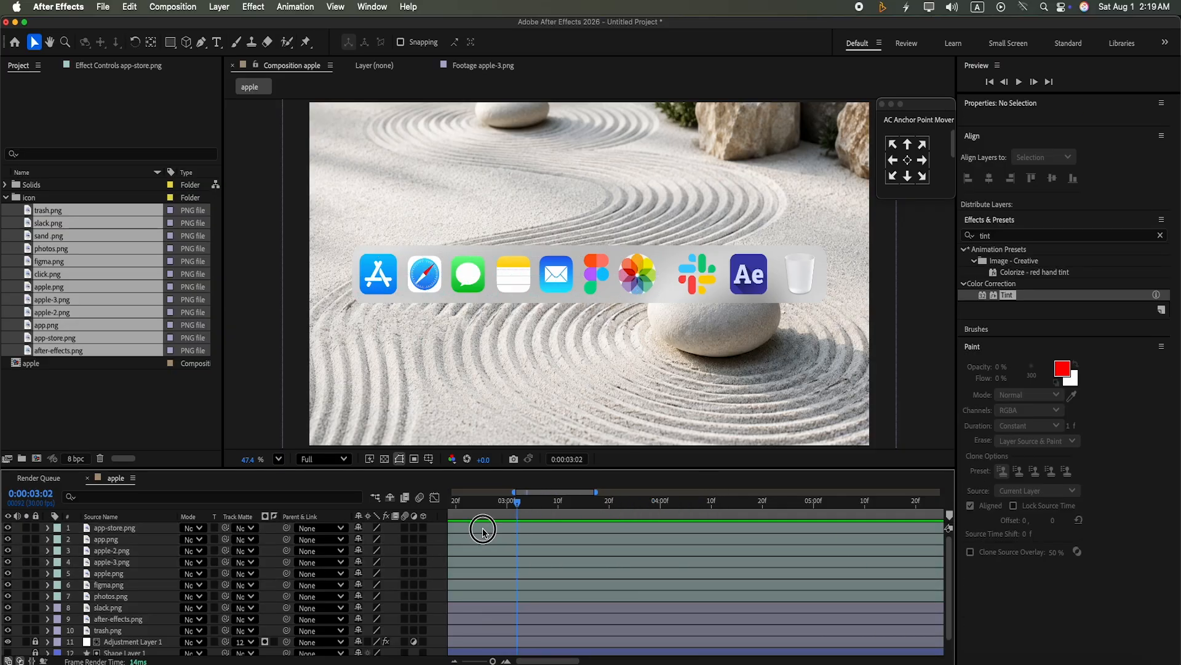
key("Home")
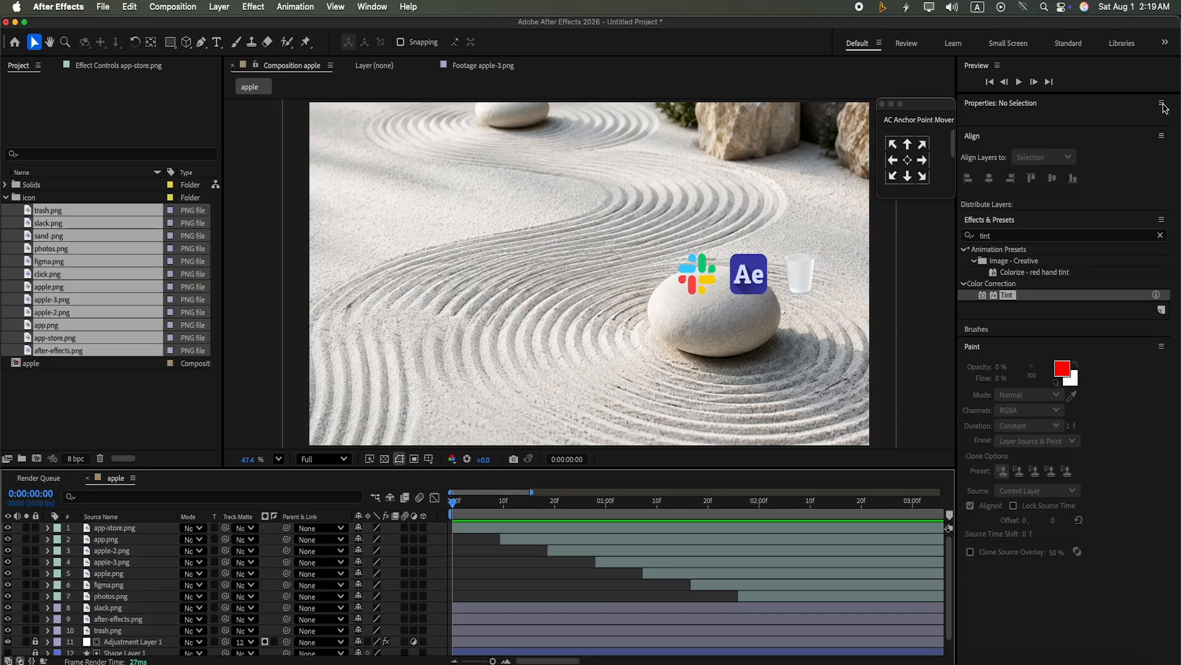
left_click(1021, 85)
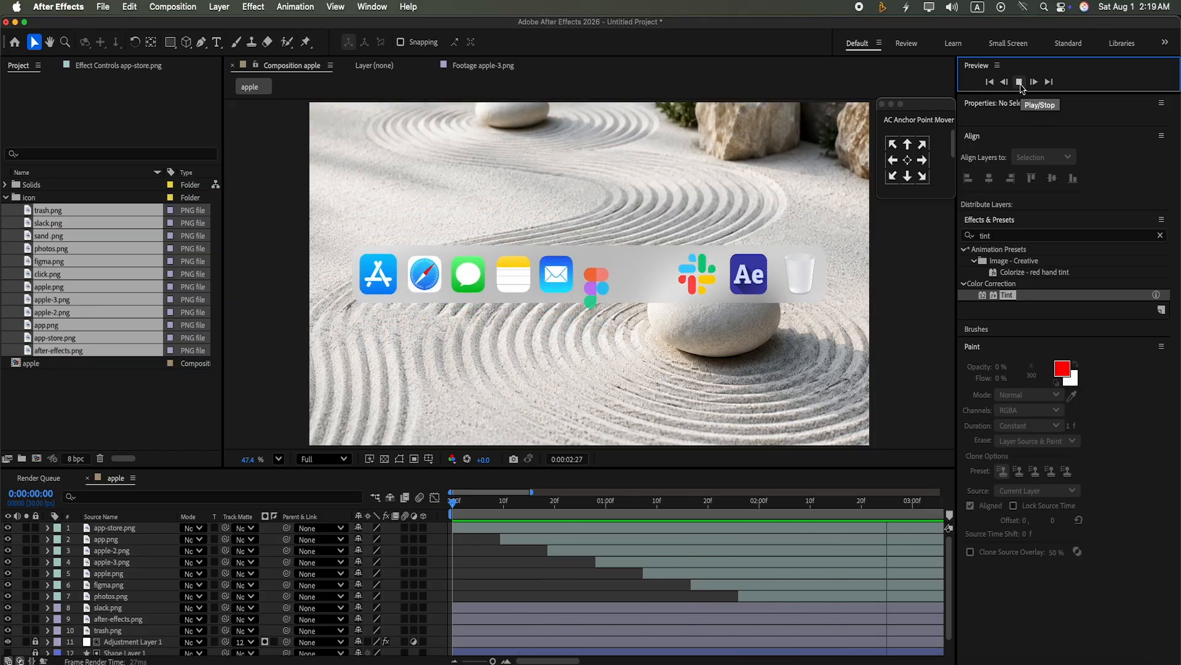
left_click(1019, 82)
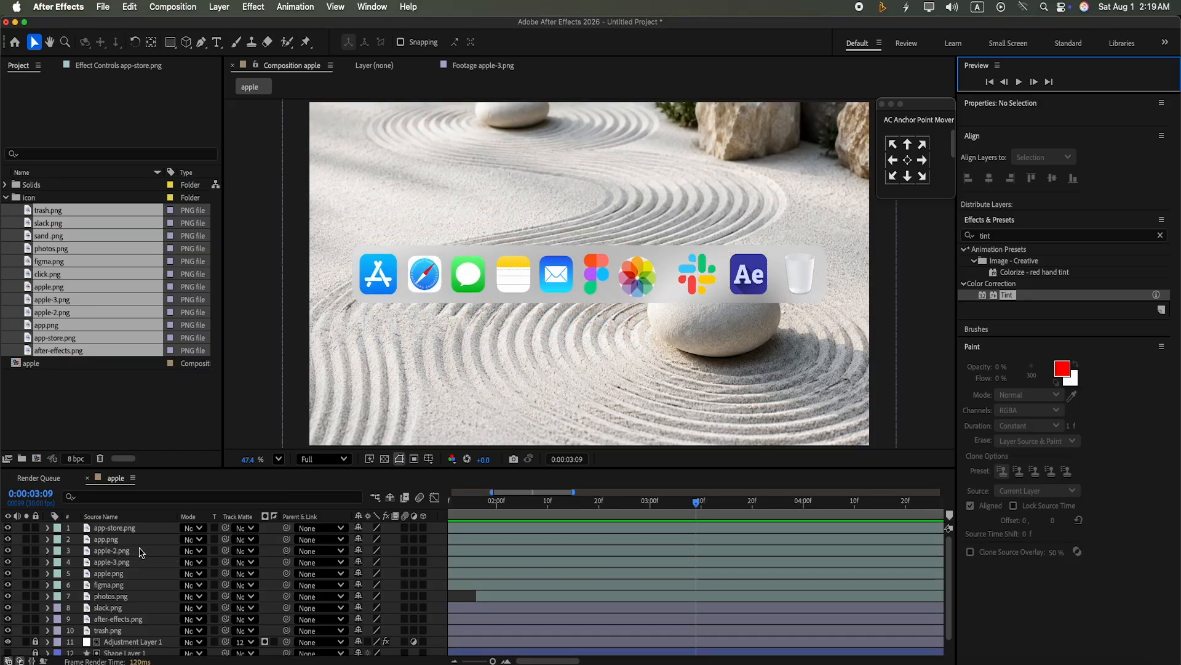
Move the seven Aqua icon layers below slack.png, after-effects.png and trash.png, and move trash.png to the top of the stack.
left_click(489, 598)
left_click(139, 529, "shift")
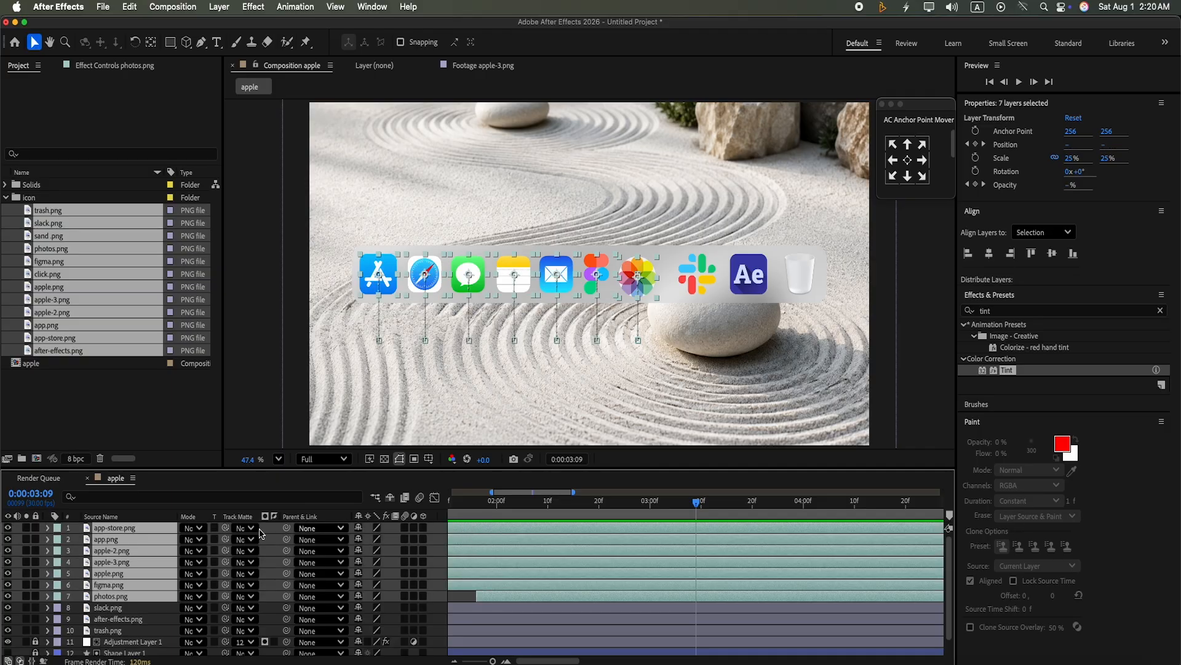
left_click_drag(148, 652, 200, 620)
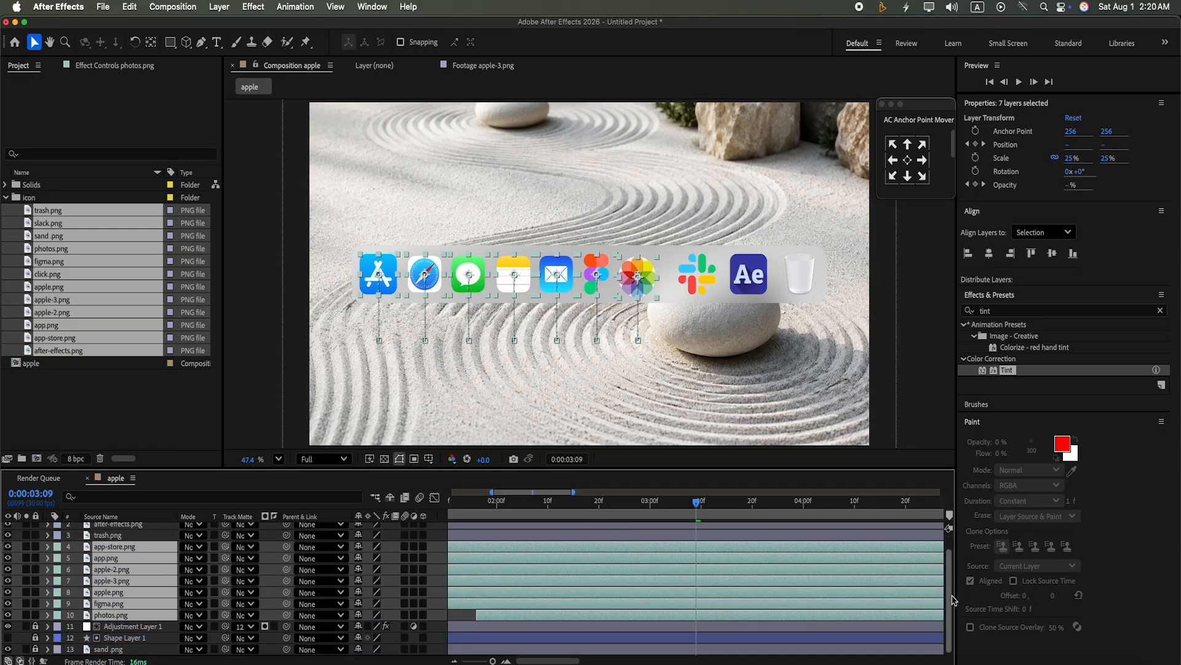
scroll(683, 574, "up", 1)
left_click(461, 551)
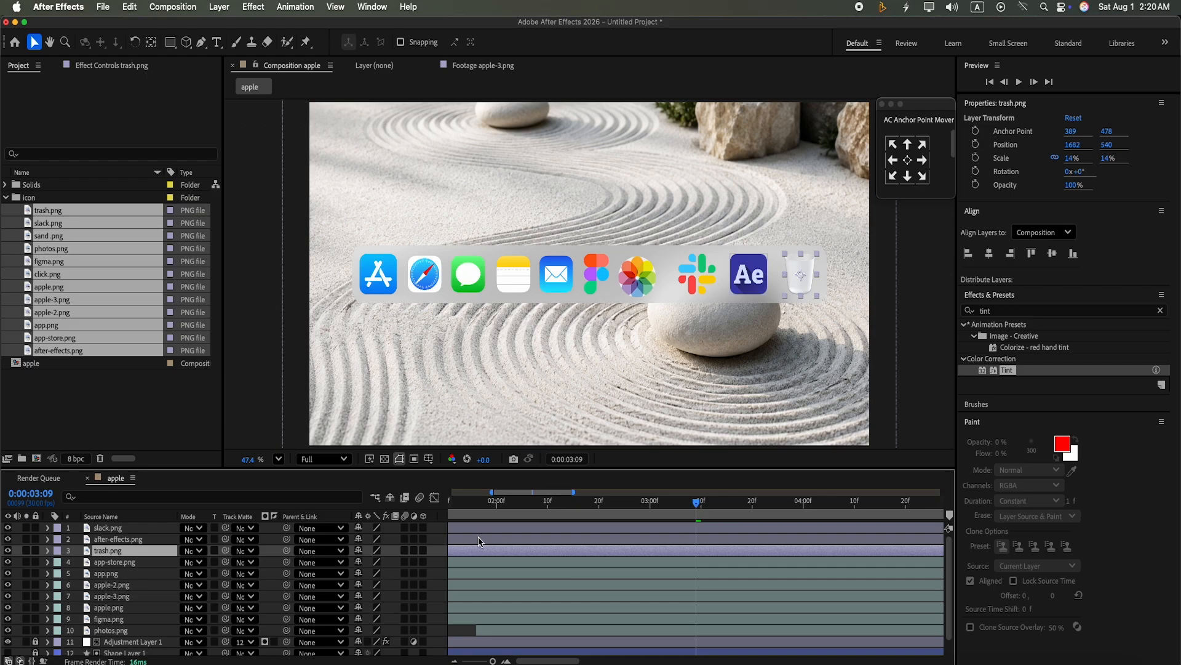
left_click_drag(140, 551, 148, 528)
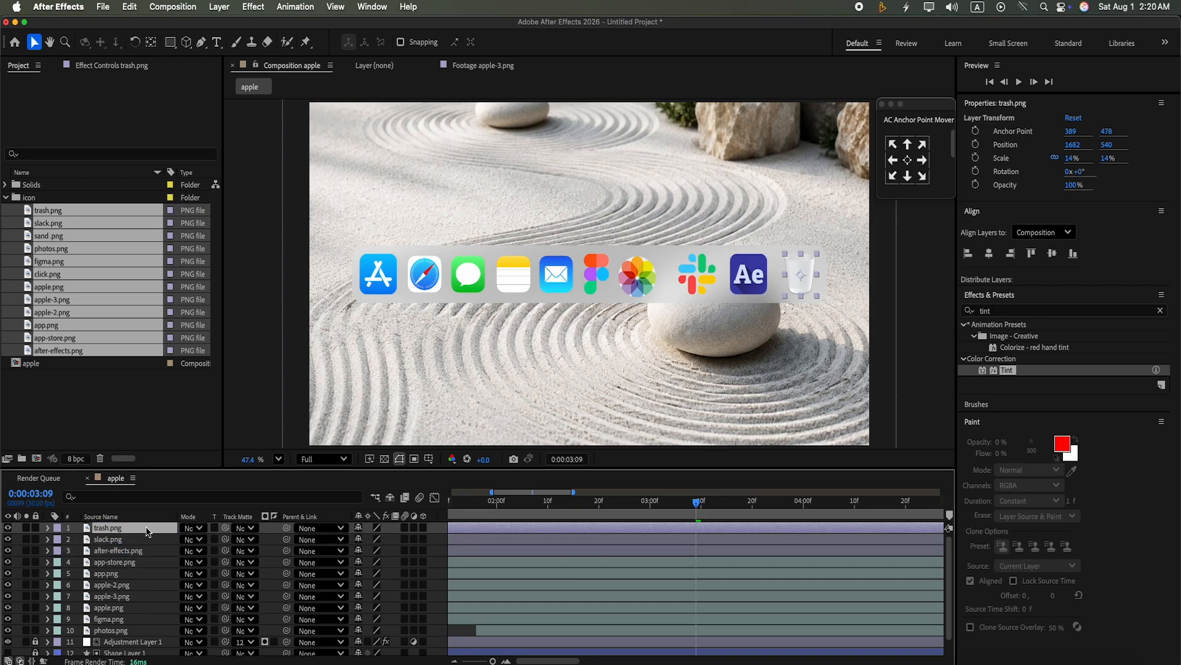
Change the label color of the slack.png and after-effects.png layers to yellow.
left_click(478, 542)
left_click(471, 554, "shift")
right_click(471, 553)
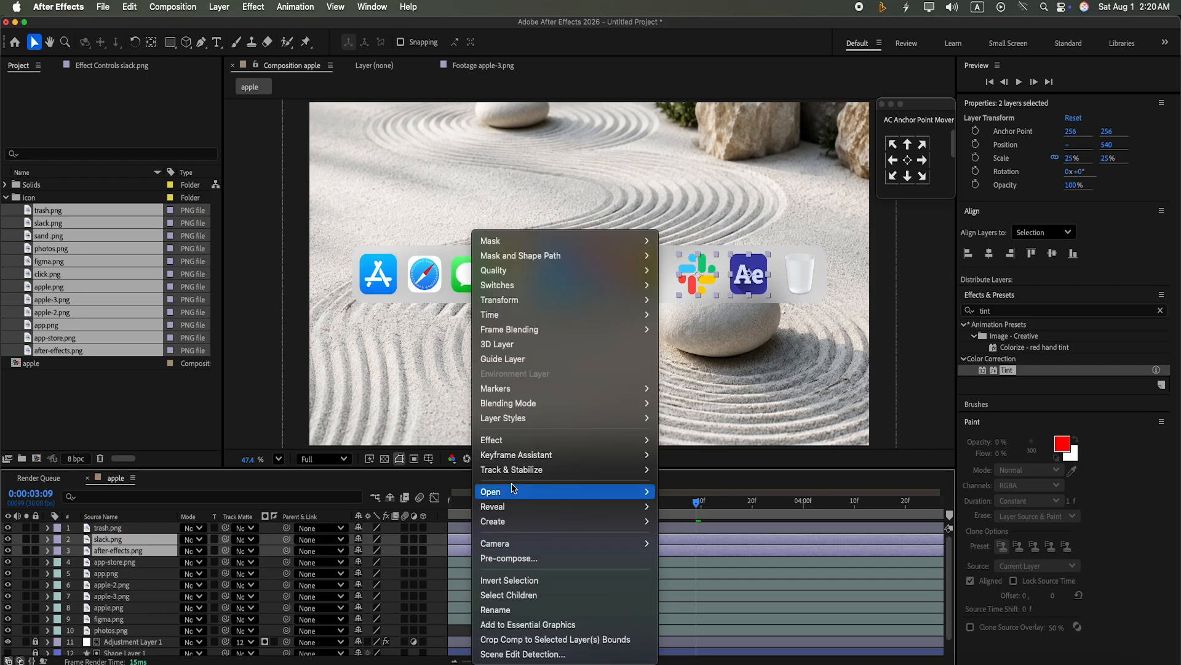
left_click(82, 549)
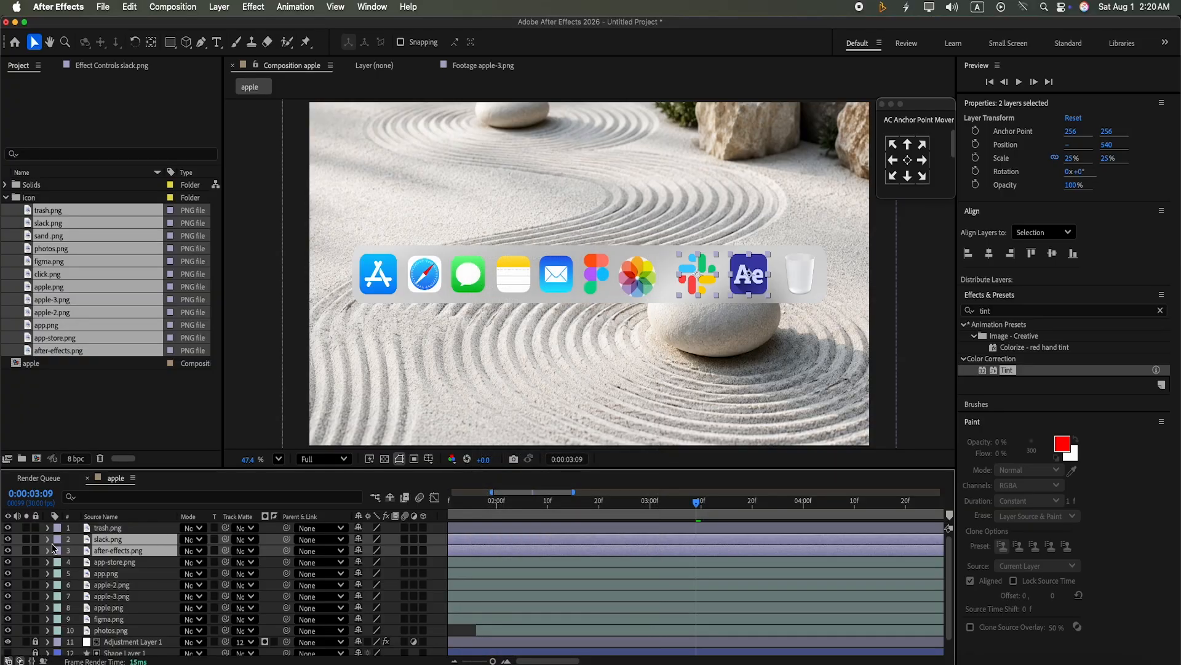
left_click(56, 542)
left_click(81, 429)
key("super+shift+a")
Shift the slack.png and after-effects.png layers so that both start at 0:00:03:20.
scroll(612, 554, "right", 2)
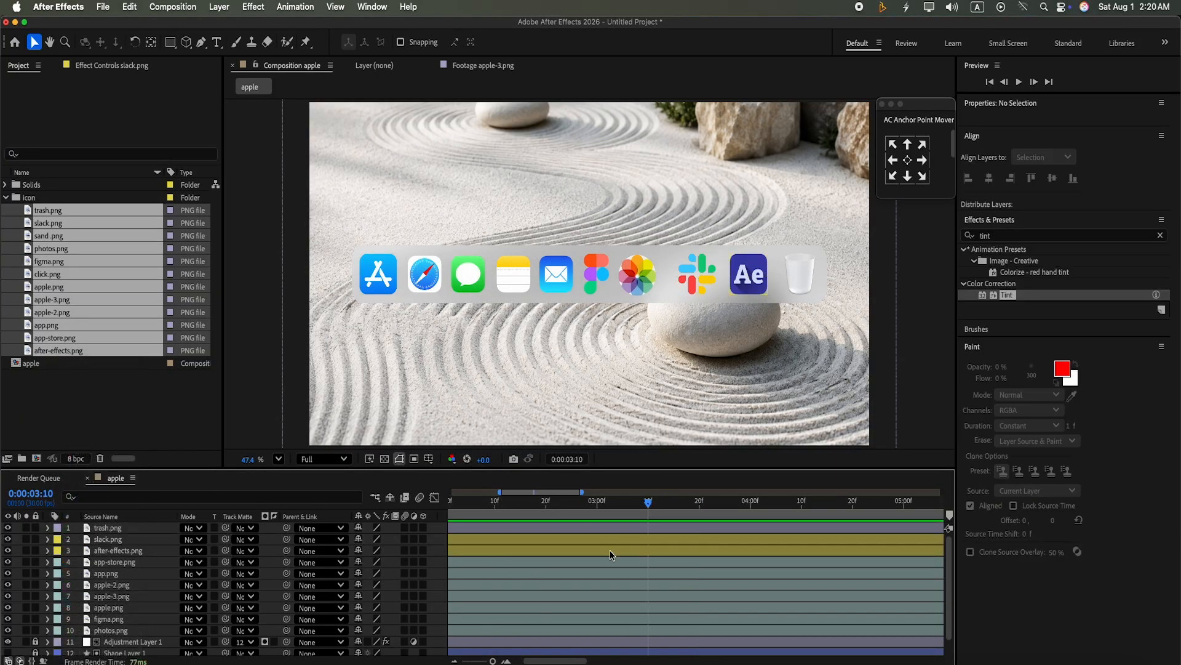
left_click(610, 552)
left_click(603, 540, "shift")
left_click_drag(575, 547, 810, 547)
left_click_drag(616, 546, 694, 556)
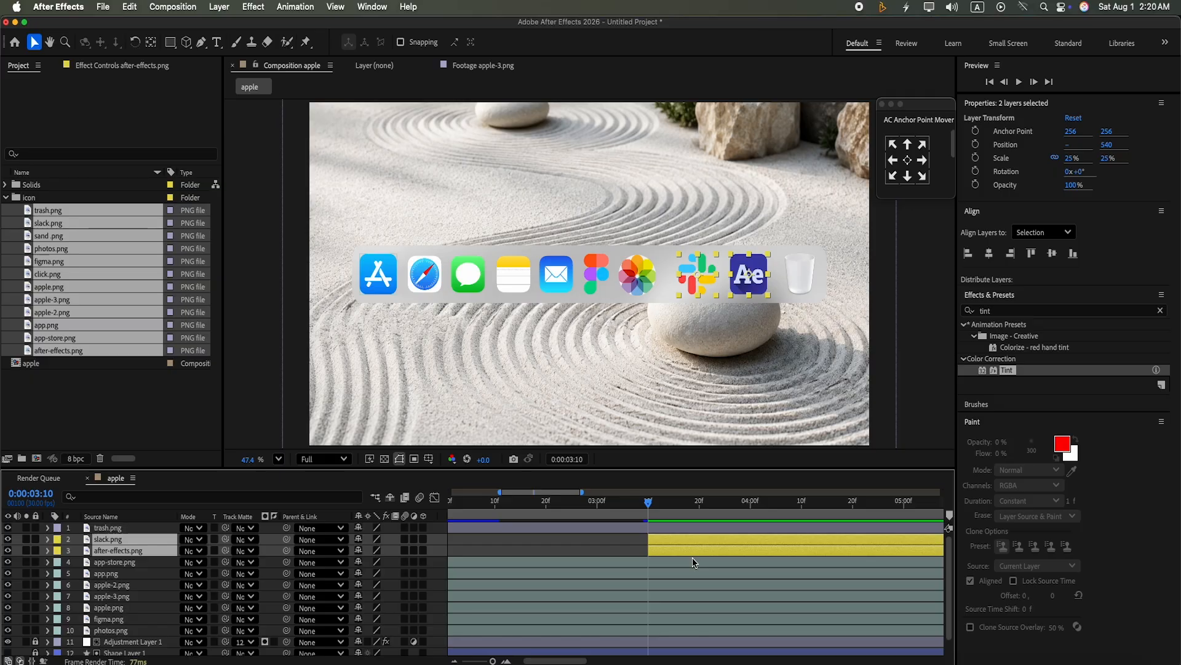
left_click_drag(681, 537, 725, 542)
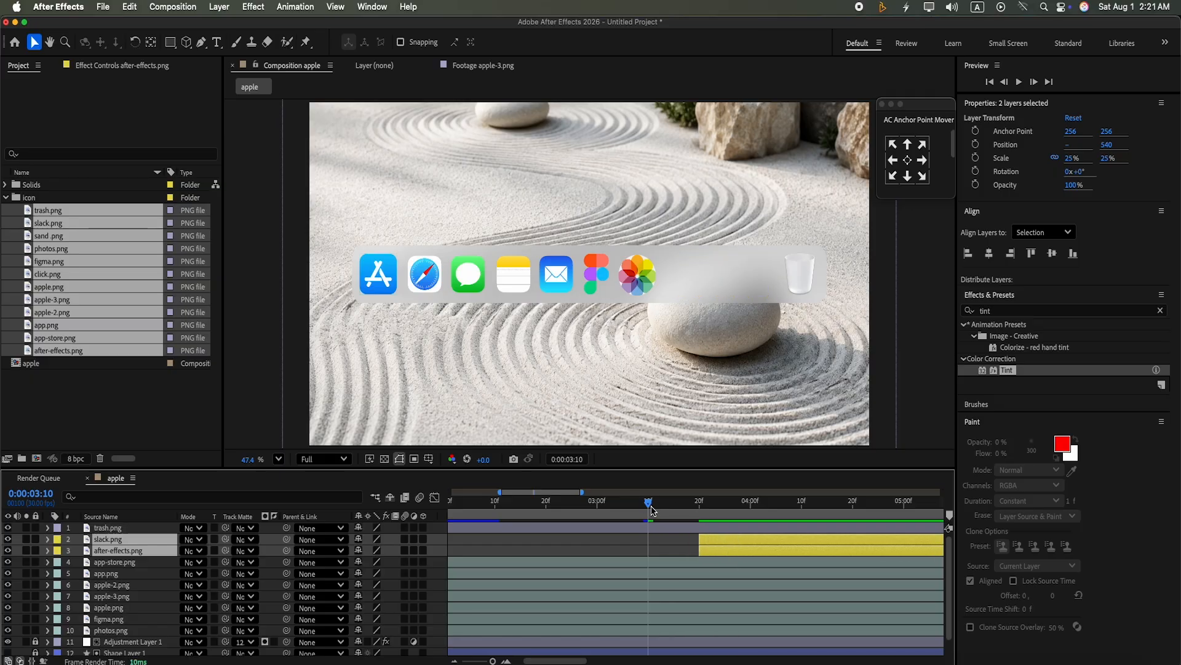
Draw a vertical divider line just after the Photos icon with the Pen tool, using a 3 px white stroke and no fill.
left_click(440, 570)
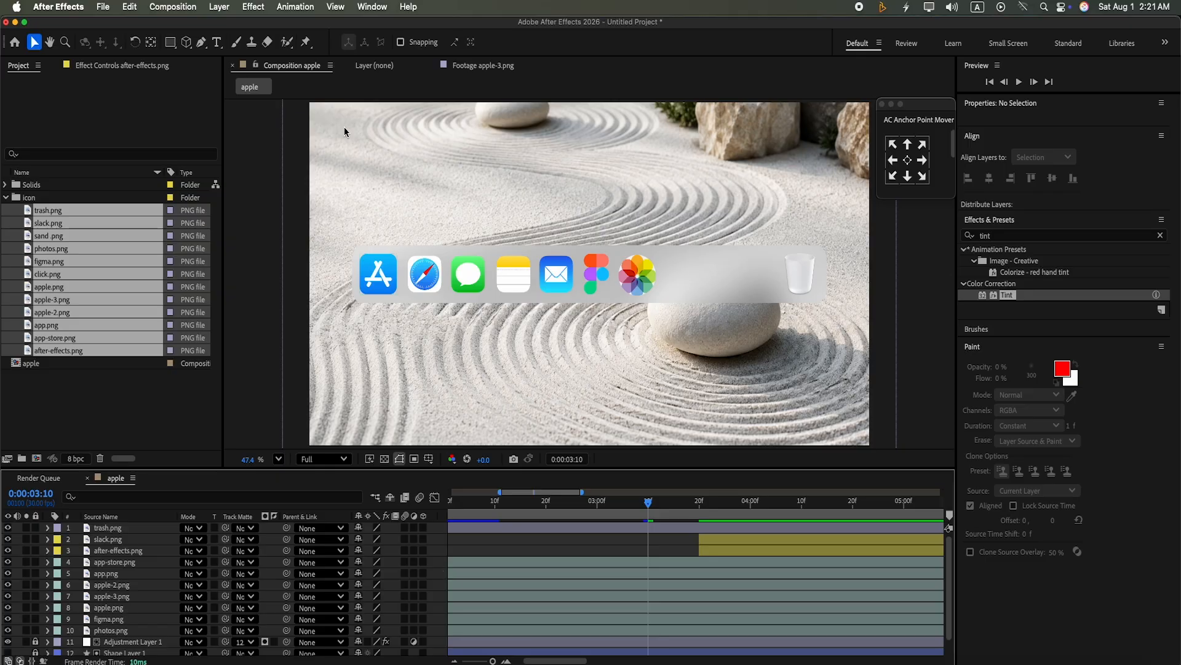
left_click(201, 42)
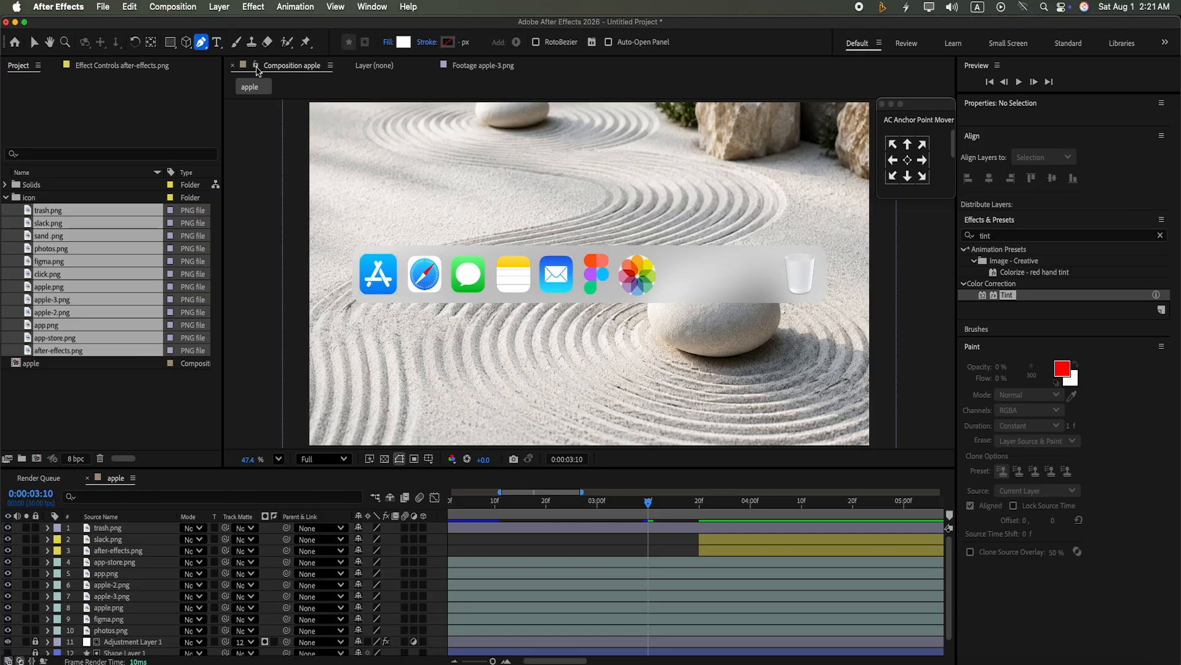
left_click(663, 260)
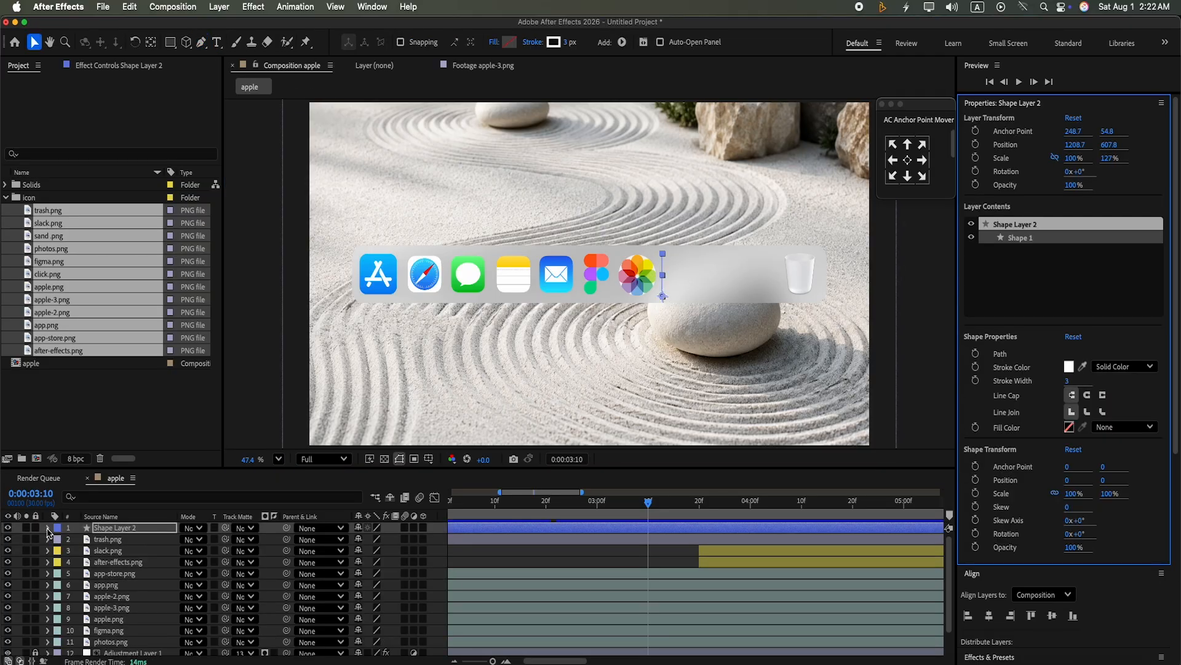
Add a Trim Paths operator to the divider's Shape Layer 2 and show its properties.
left_click(49, 527)
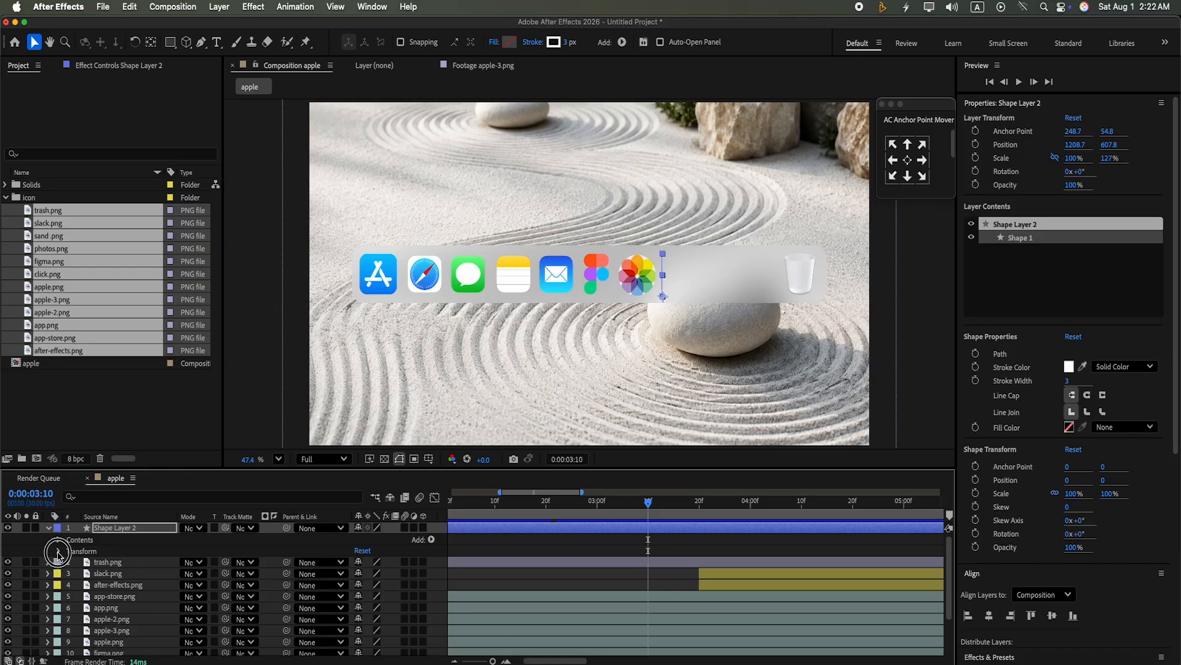
left_click(430, 540)
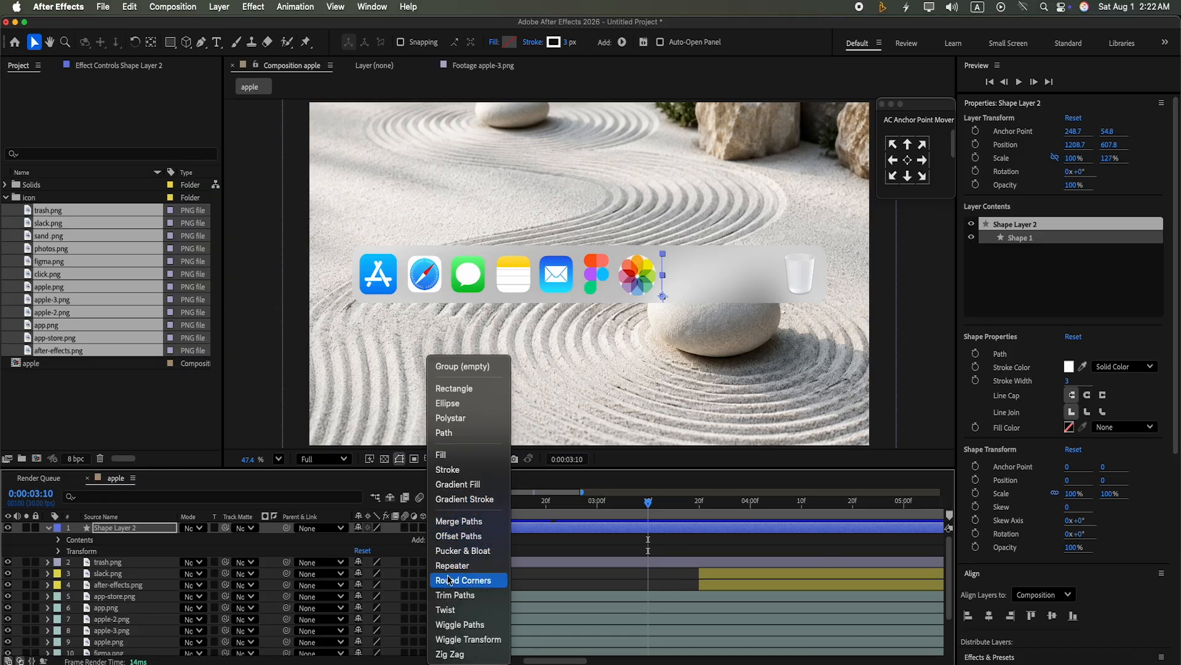
left_click(447, 596)
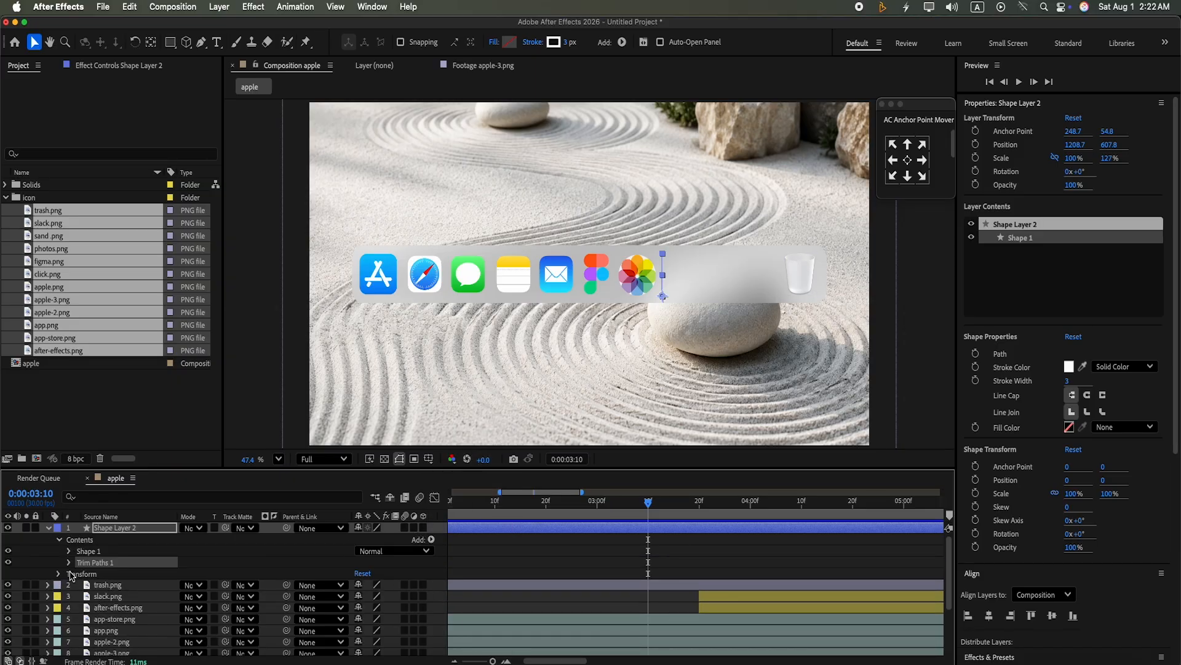
left_click(69, 563)
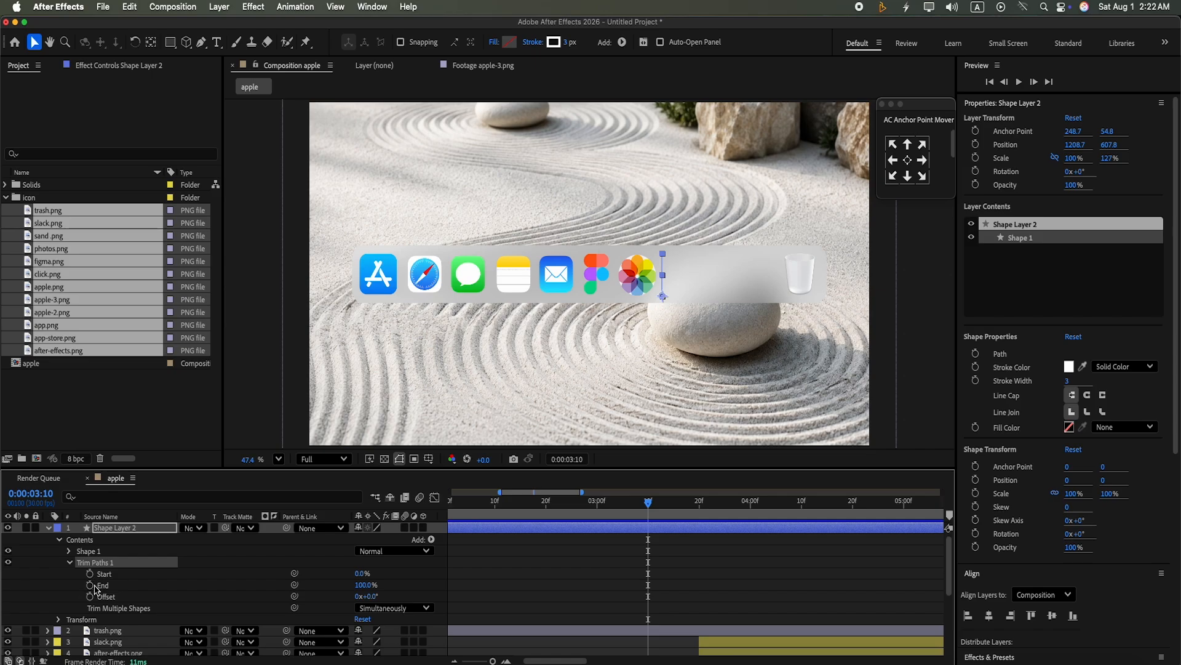
Keyframe the divider's Trim Paths End from 0% at 0:00:03:10 to 100% at 0:00:03:20, and preview the animation.
left_click(90, 585)
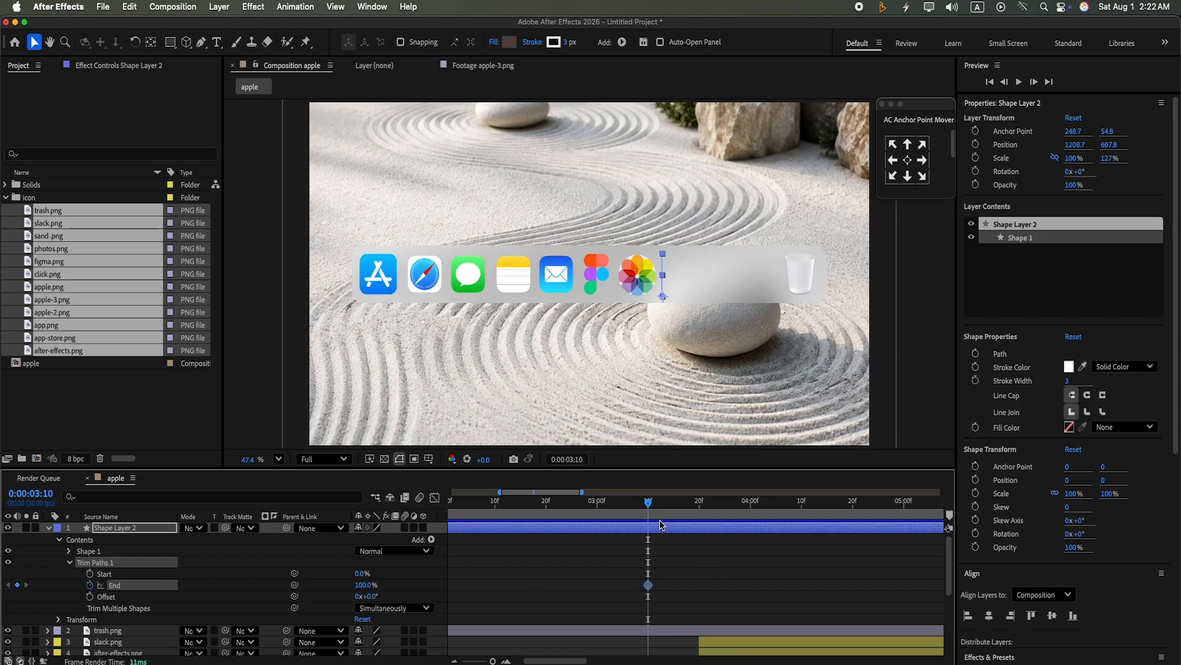
left_click_drag(651, 505, 699, 503)
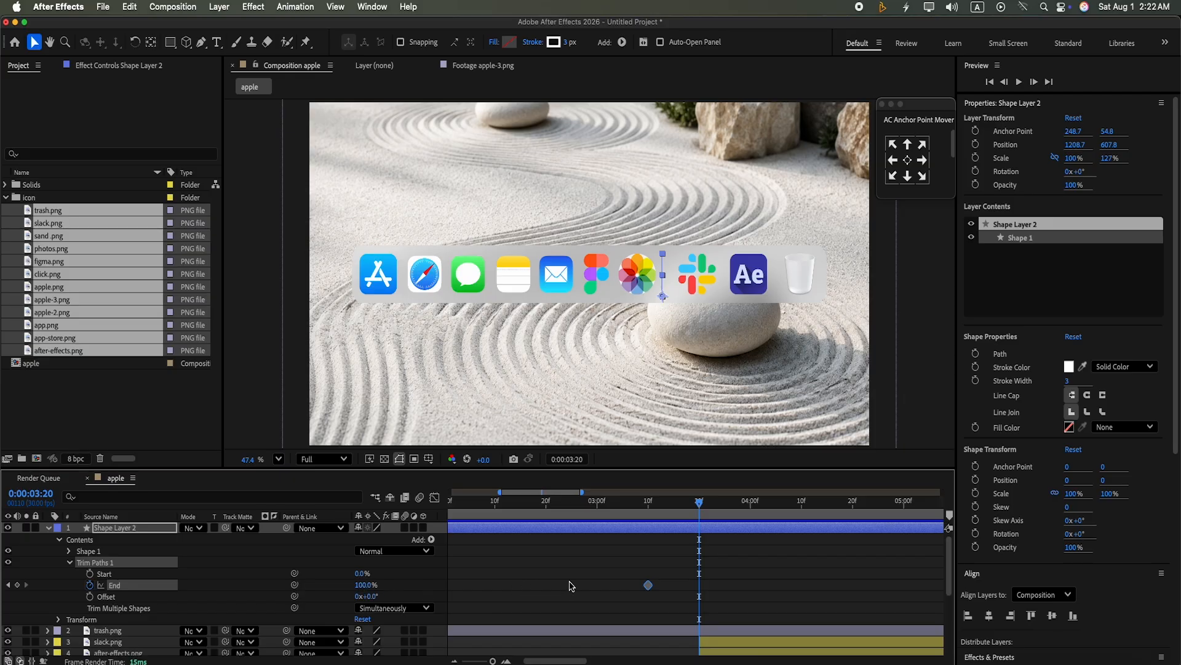
left_click_drag(648, 585, 699, 585)
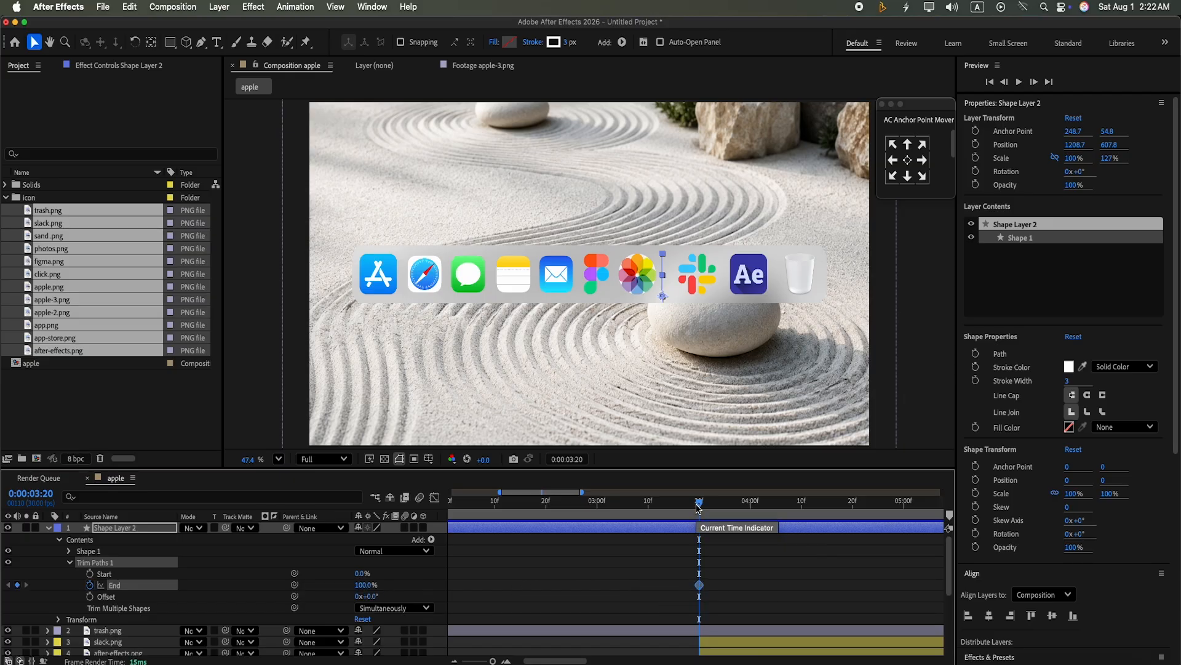
left_click_drag(699, 504, 648, 521)
left_click(363, 585)
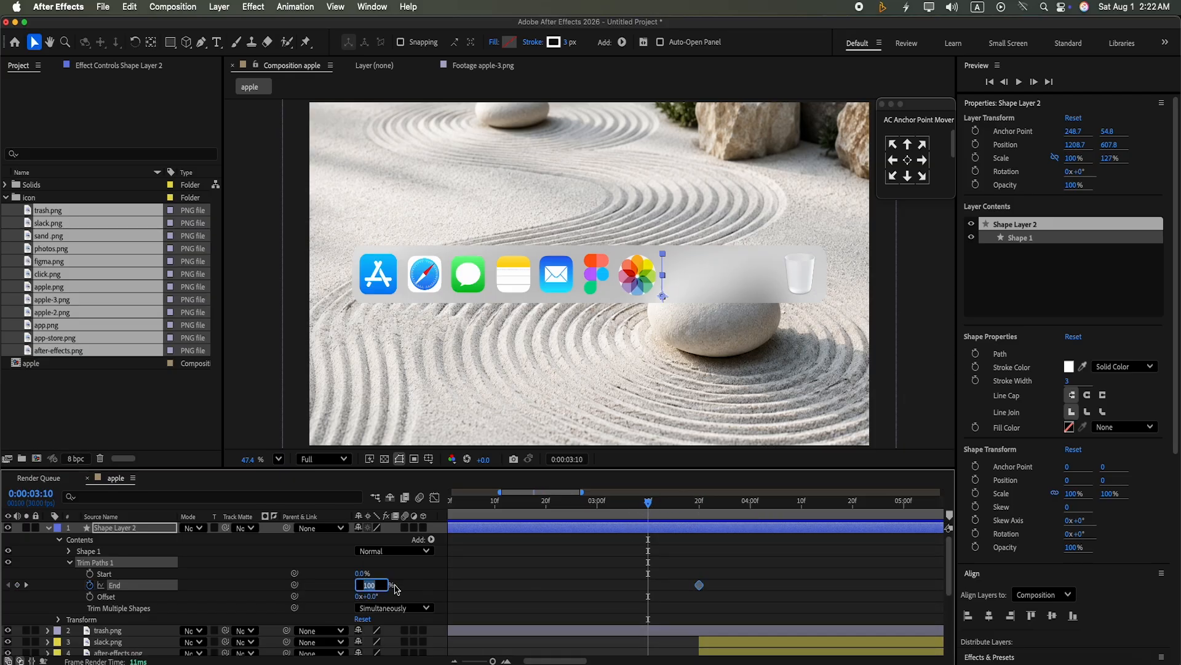
type("0")
key("Return")
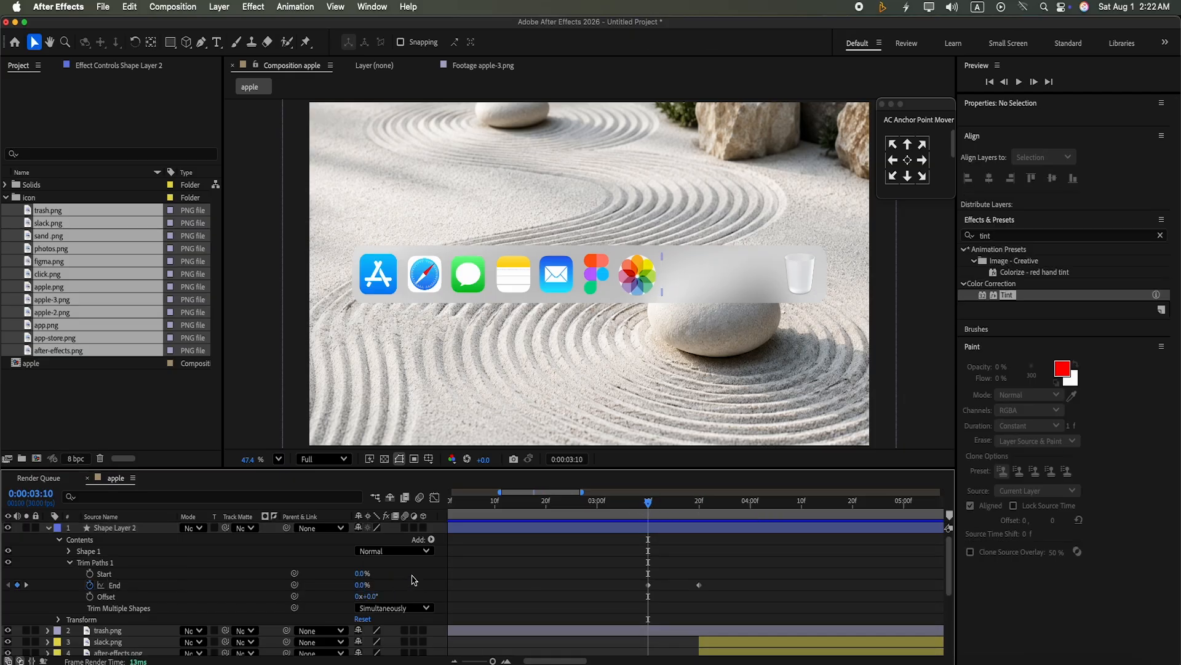
left_click(1020, 82)
left_click(1022, 85)
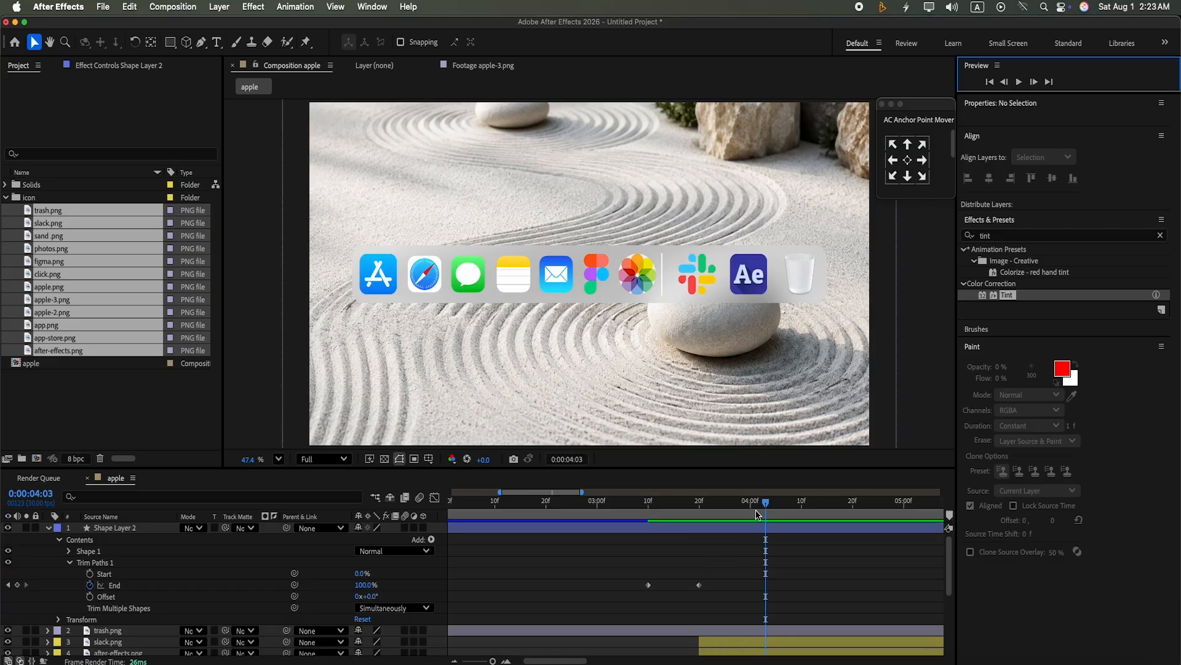
Ease both Trim Paths End keyframes of the divider with 65% incoming and 65% outgoing influence.
left_click_drag(757, 514, 647, 543)
left_click_drag(740, 589, 627, 573)
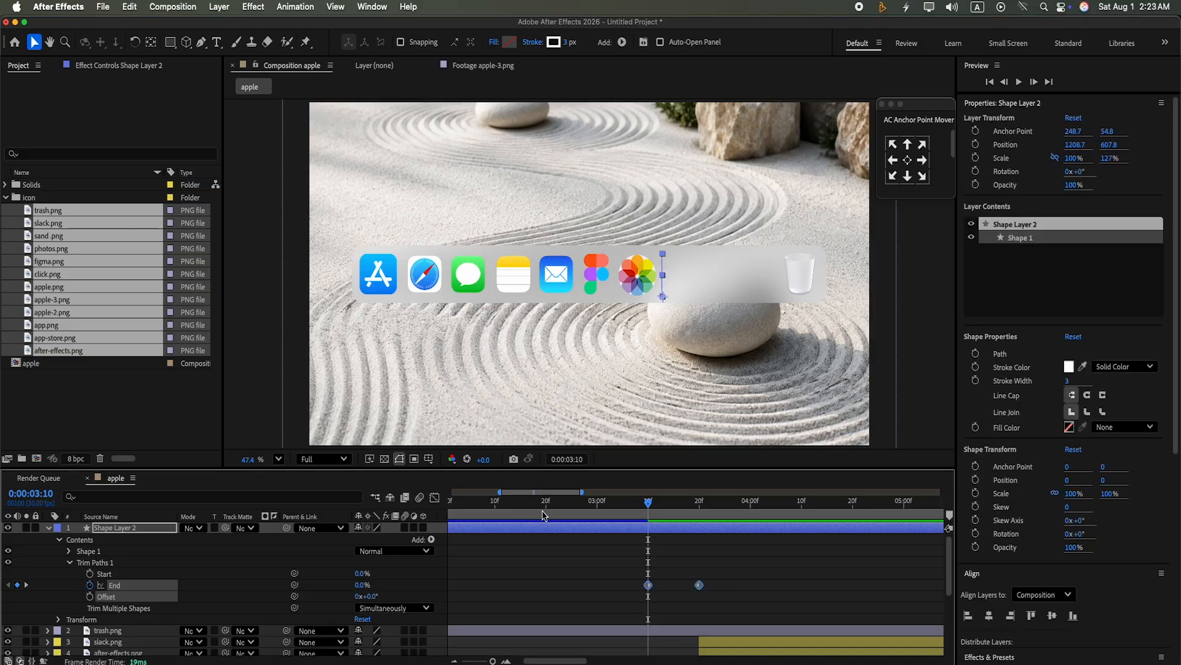
key("super+shift+k")
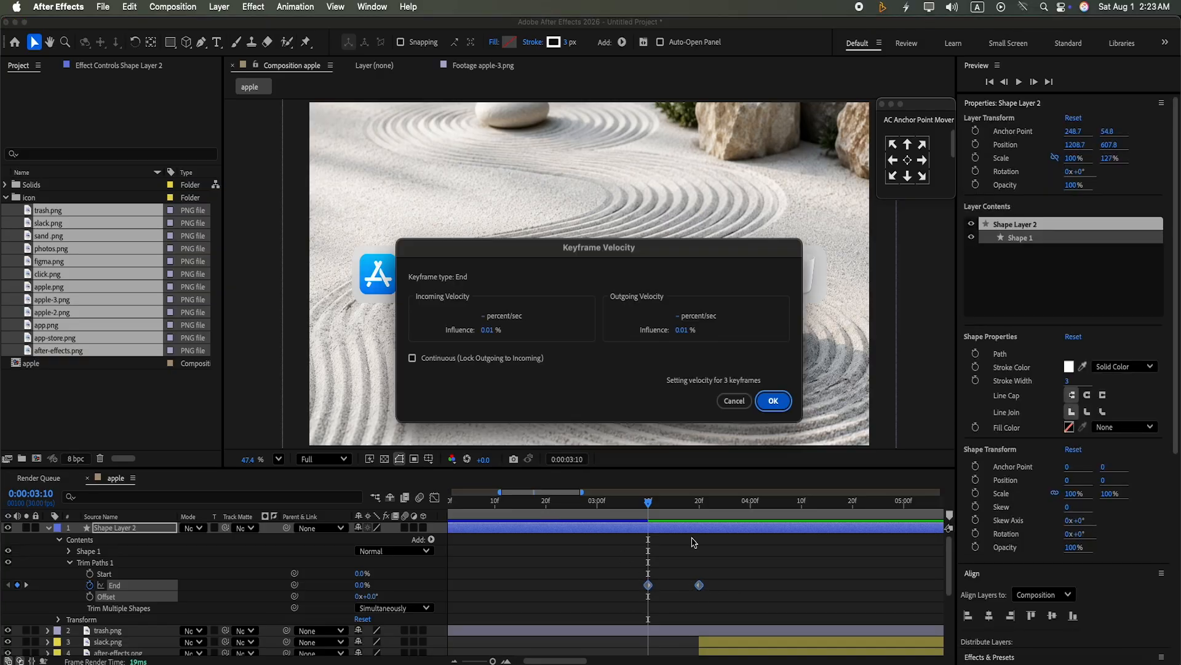
left_click(493, 331)
key("BackSpace")
type("65")
left_click(686, 329)
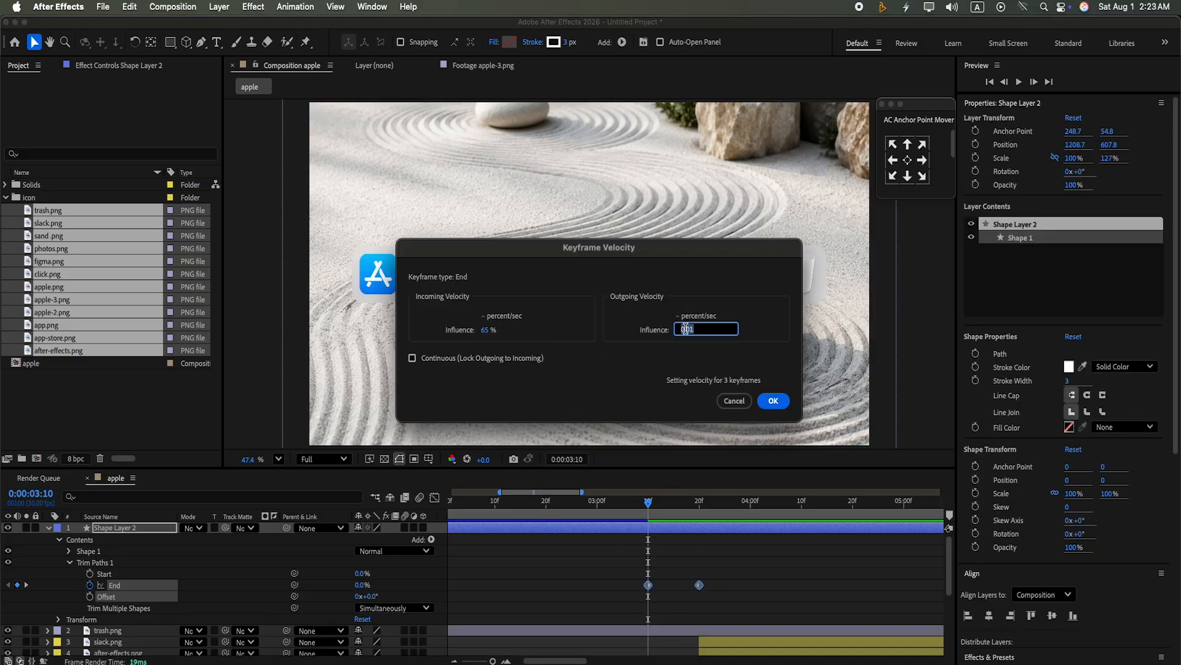
type("65")
left_click(773, 401)
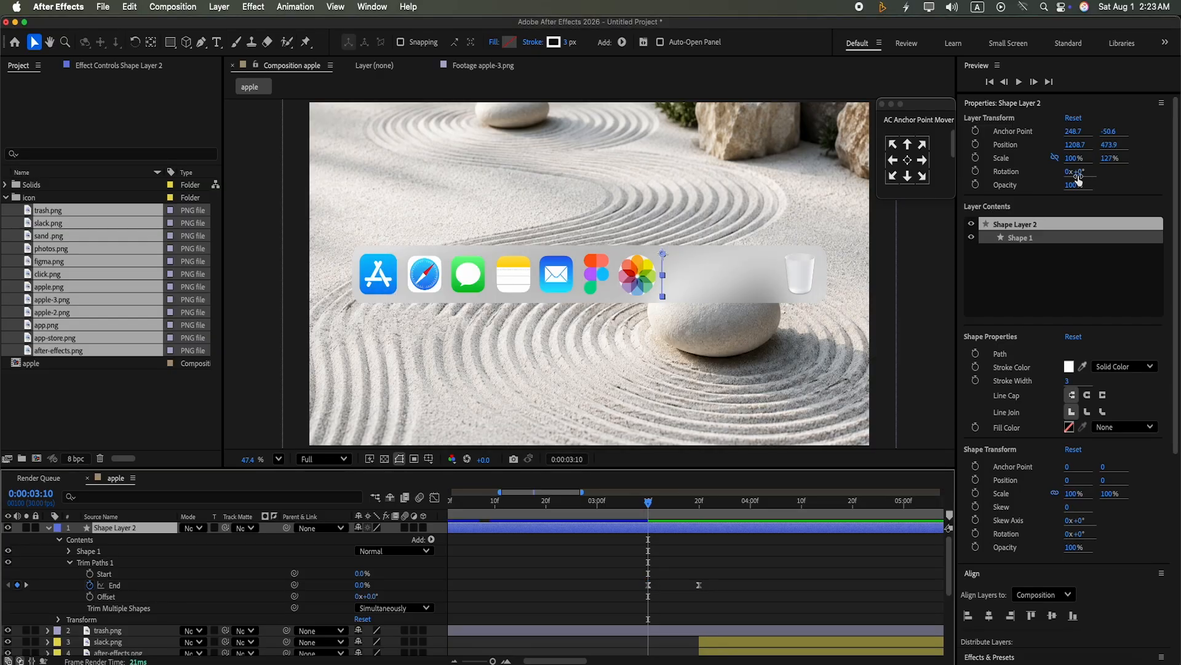
Rotate the divider layer by 180° and shift it vertically to a Y position of 610.9.
left_click(1083, 172)
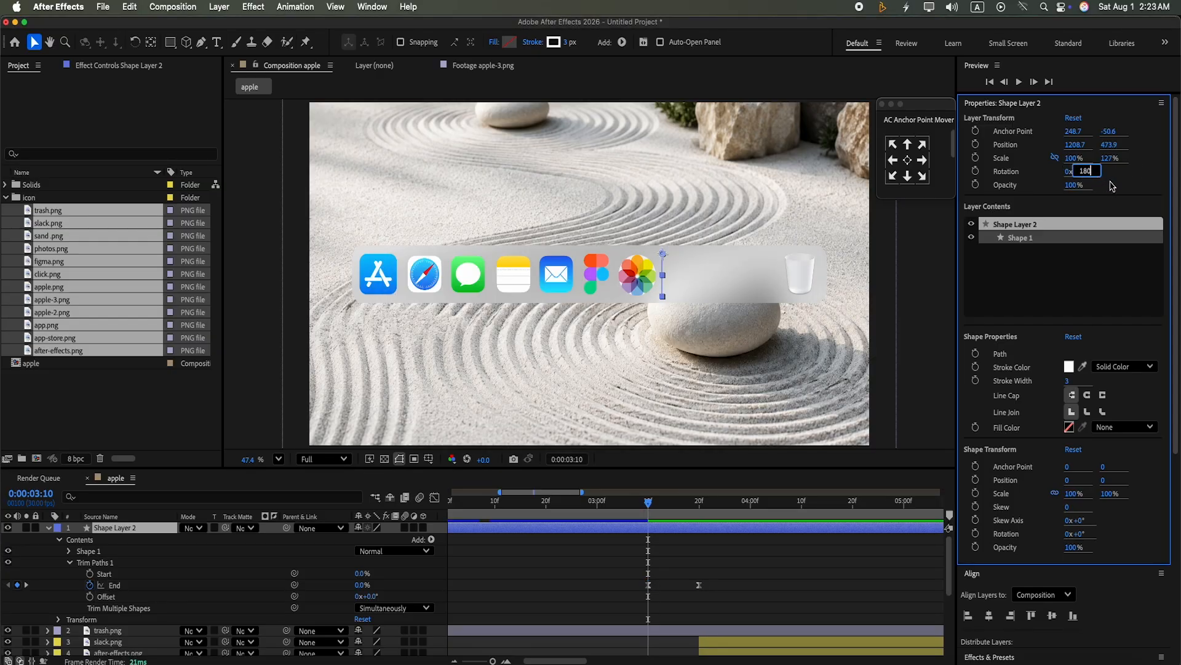
key("Return")
left_click_drag(1109, 144, 1106, 246)
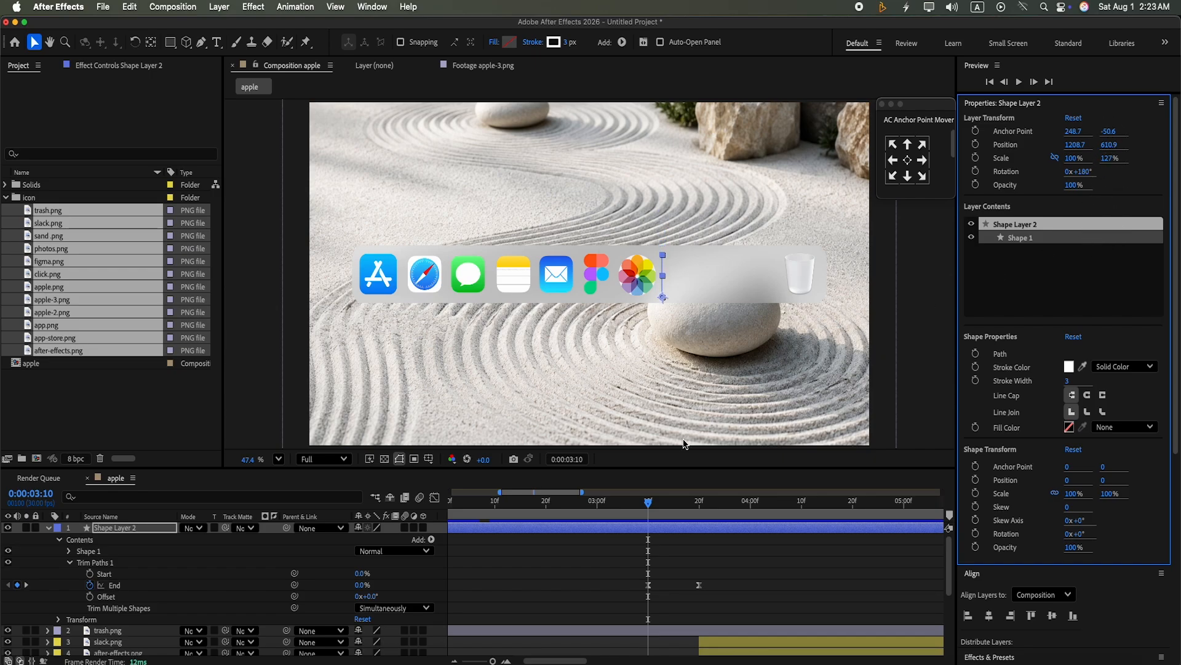
Move Shape Layer 2 directly below after-effects.png in the stack, and shift slack.png and after-effects.png to start at 0:00:03:26.
left_click(770, 502)
left_click(49, 527)
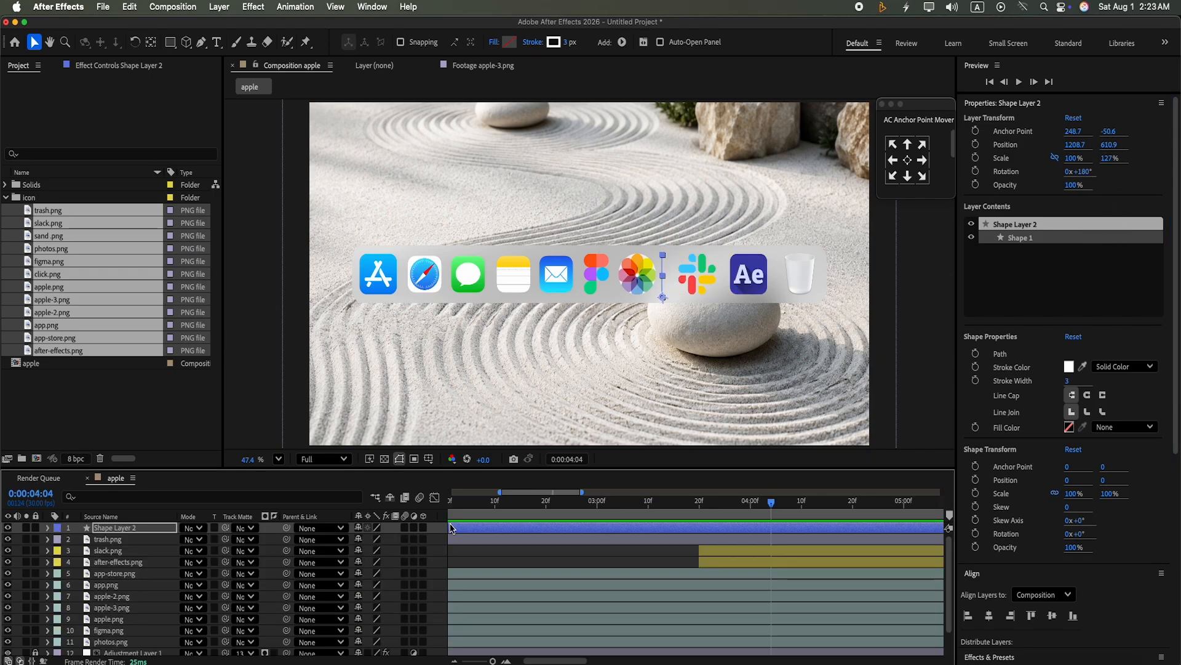
left_click_drag(175, 529, 173, 567)
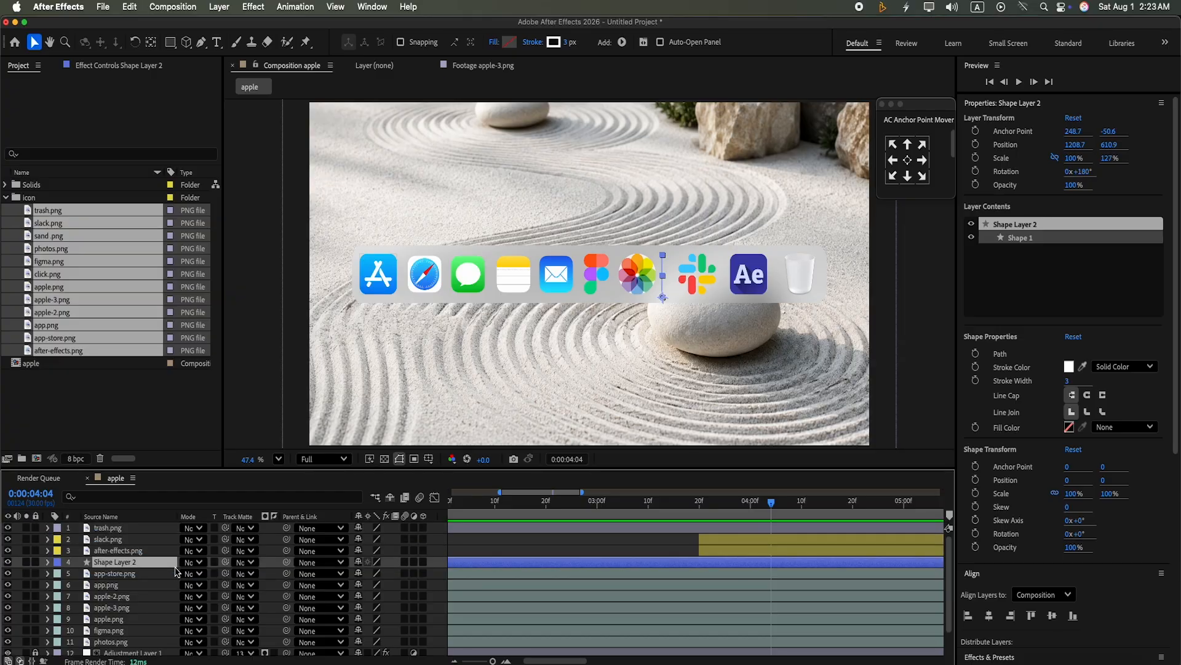
left_click_drag(713, 542, 744, 538)
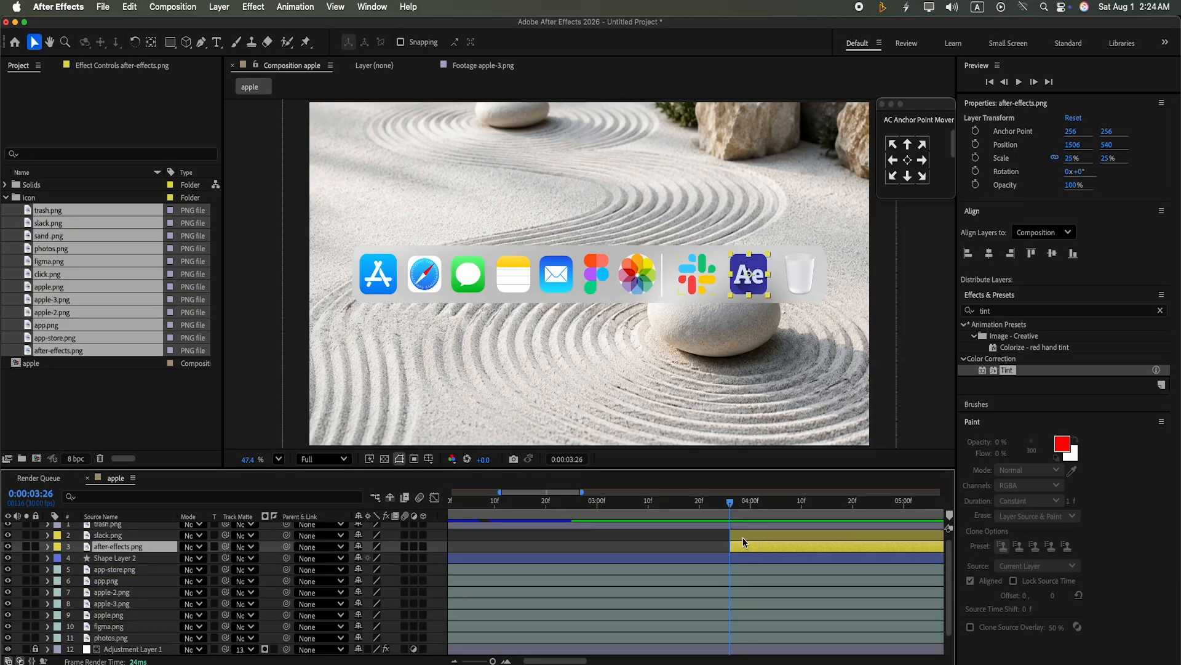
Animate the Position of slack.png and after-effects.png from Y 761.5 at 0:00:03:26 up to their dock positions at 0:00:04:10.
left_click(743, 538, "shift")
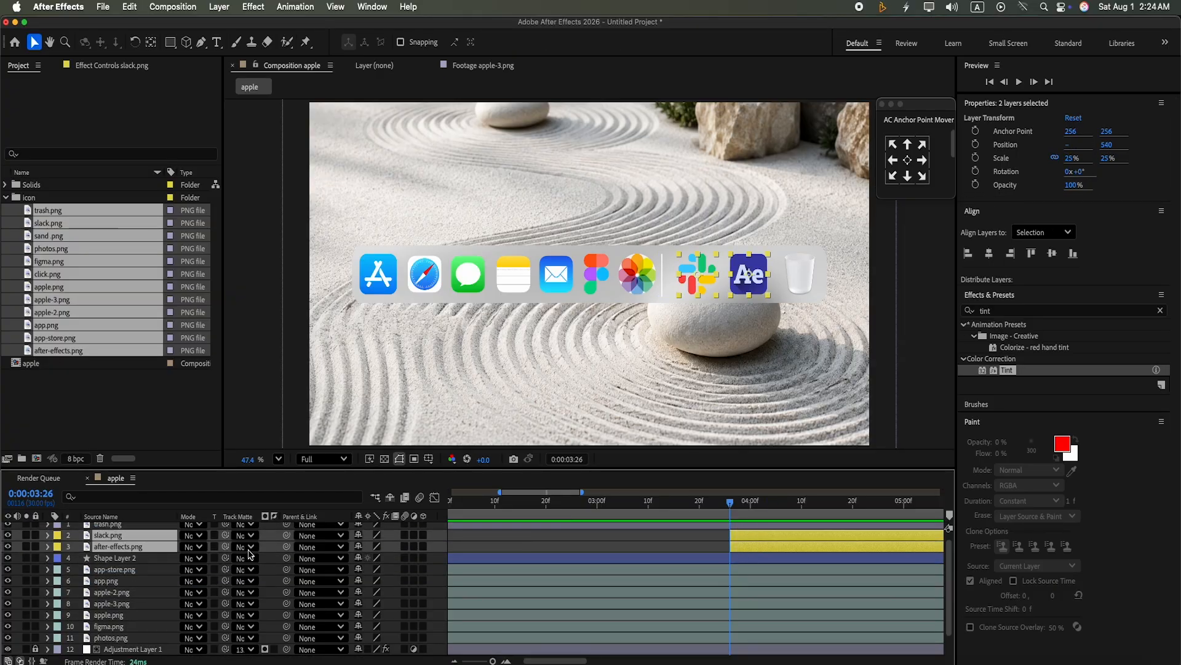
left_click(48, 535)
left_click(59, 547)
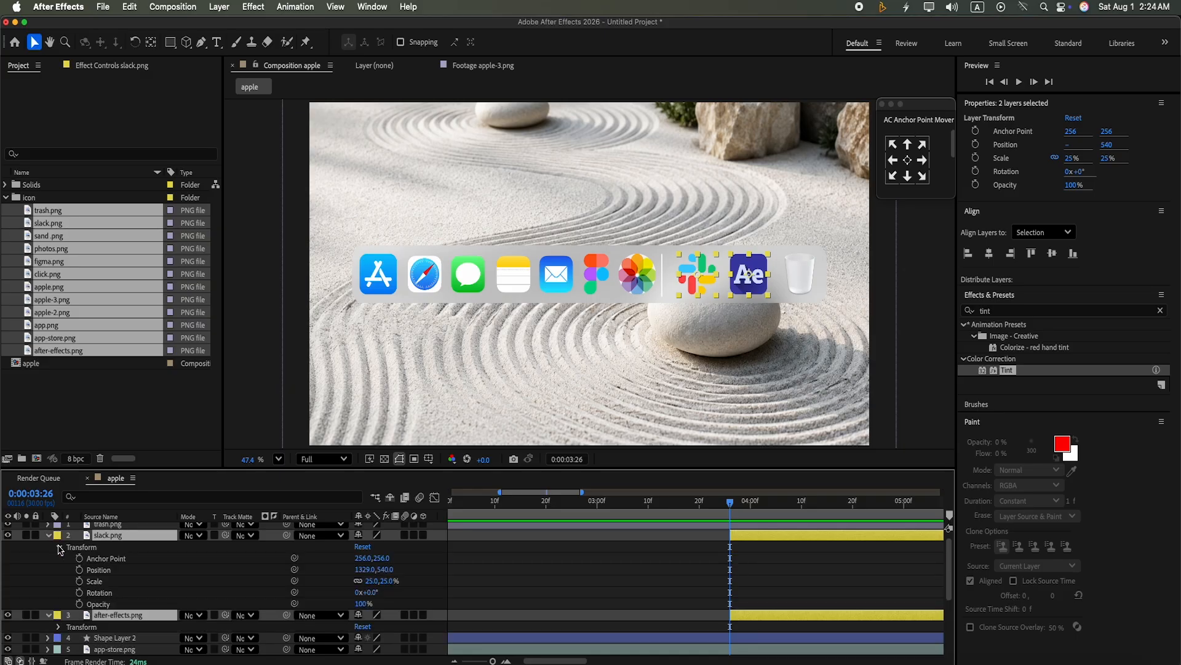
left_click(79, 570)
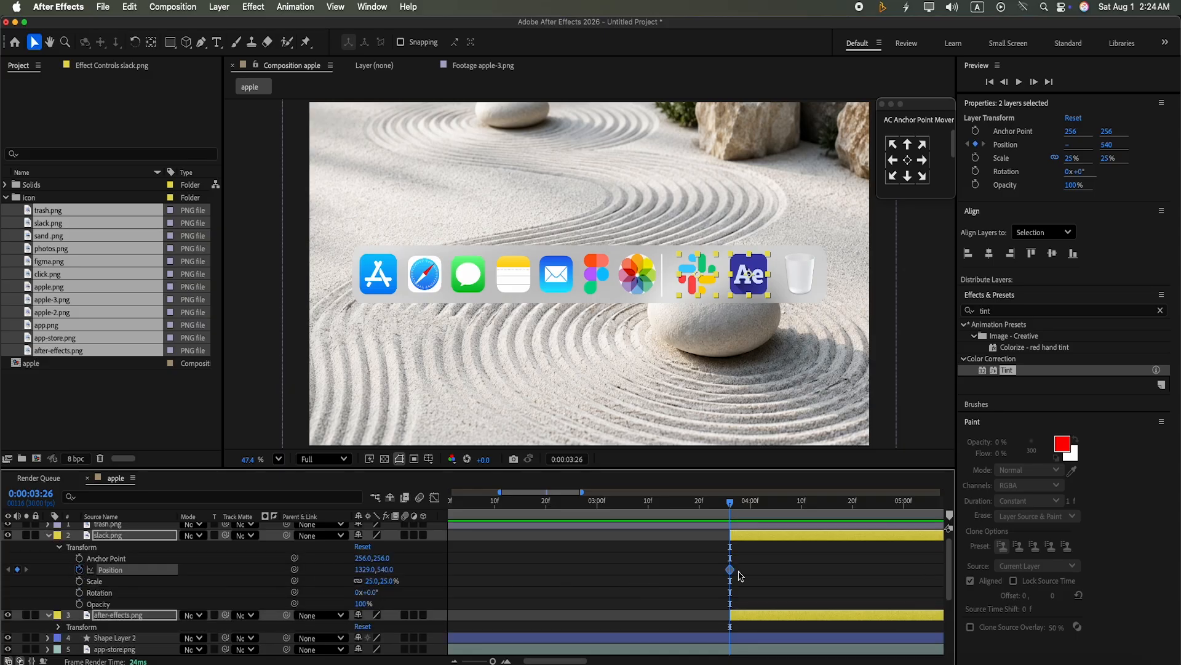
left_click_drag(739, 573, 808, 569)
left_click_drag(743, 276, 738, 345)
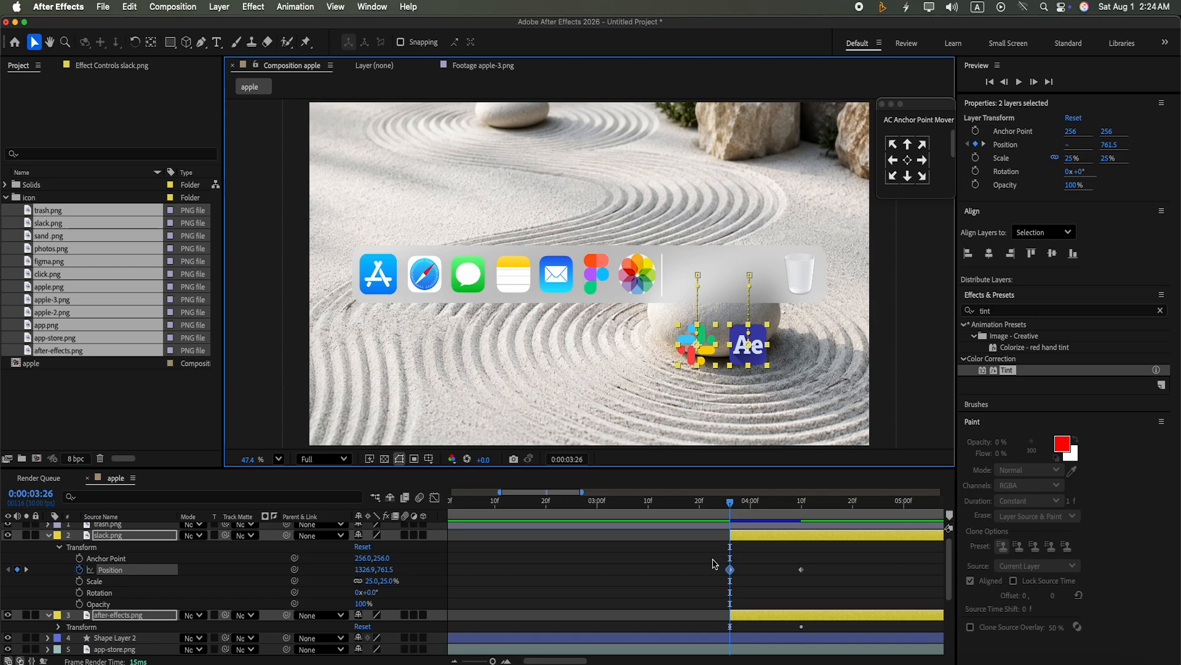
Ease the Position keyframes of slack.png and after-effects.png with 65% incoming and outgoing influence, and preview the rise.
left_click(59, 627)
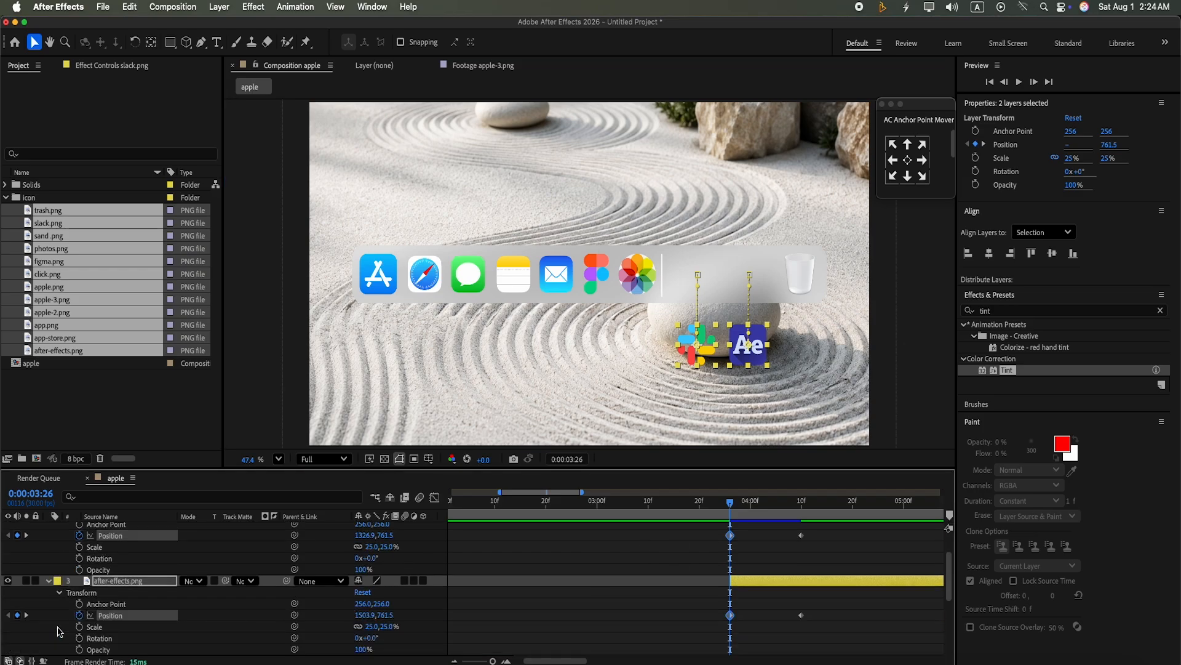
left_click_drag(707, 540, 802, 616)
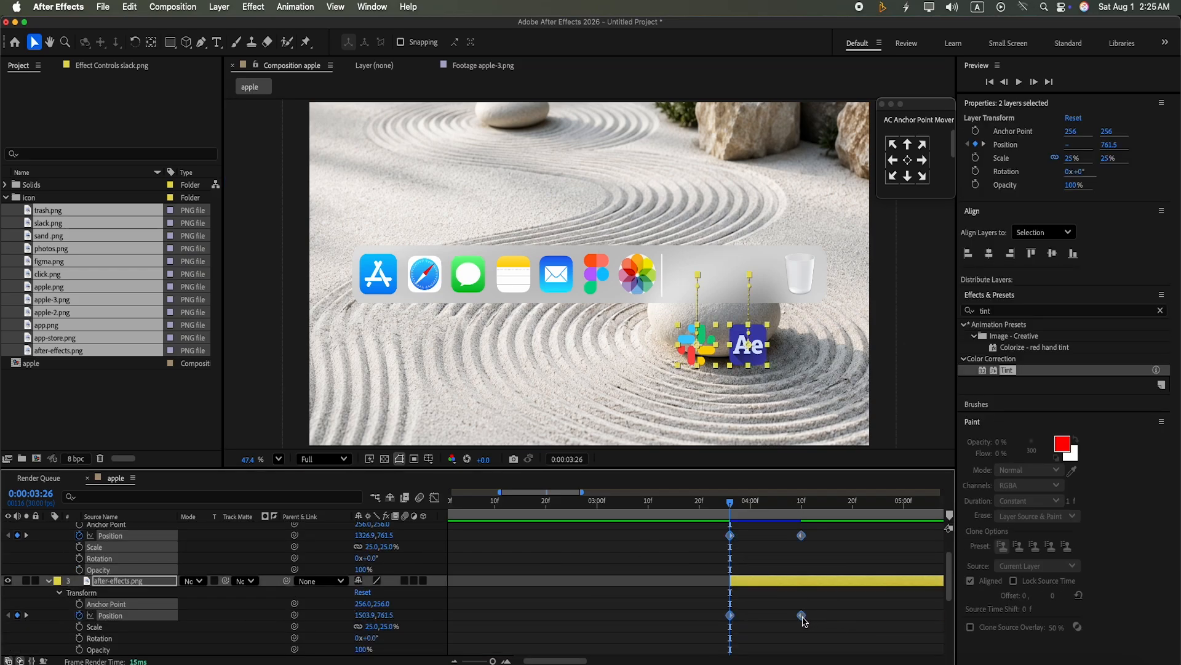
key("super+shift+k")
left_click(487, 330)
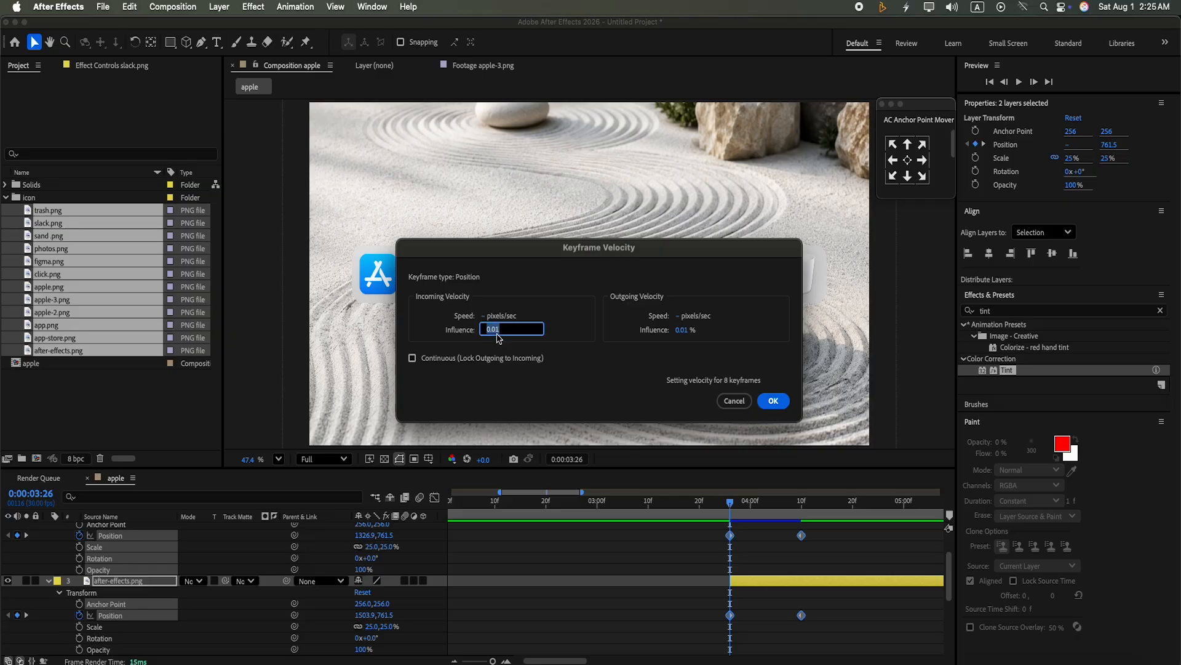
type("65")
left_click(680, 331)
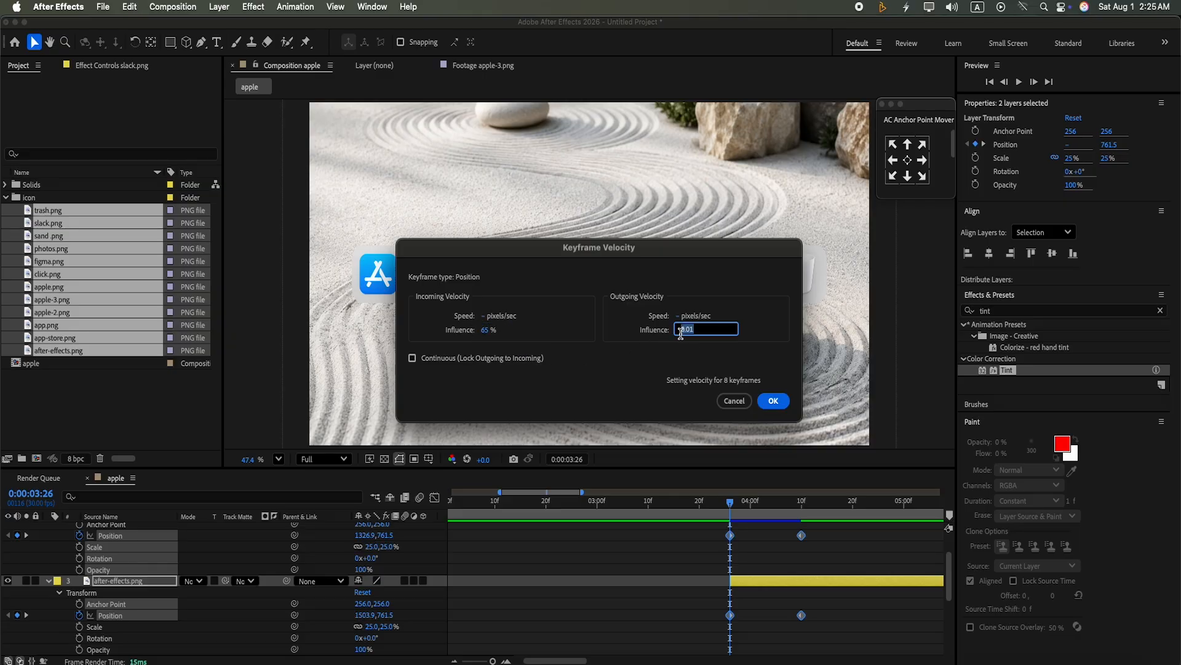
type("65")
left_click(770, 402)
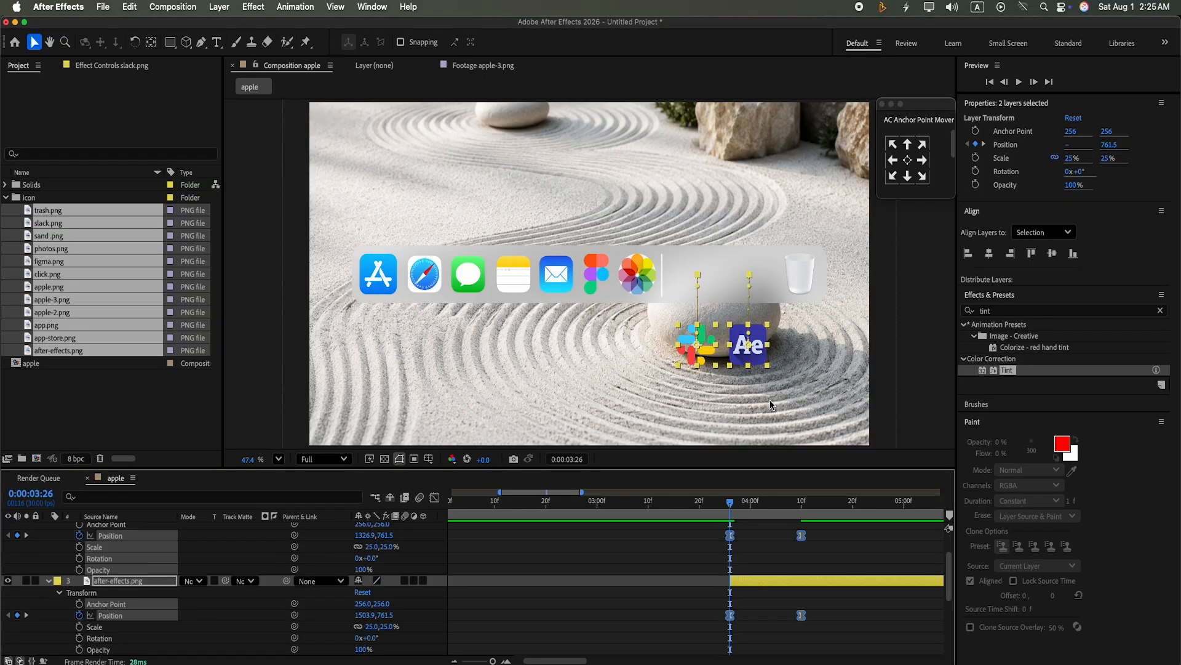
left_click(1020, 82)
left_click(1019, 82)
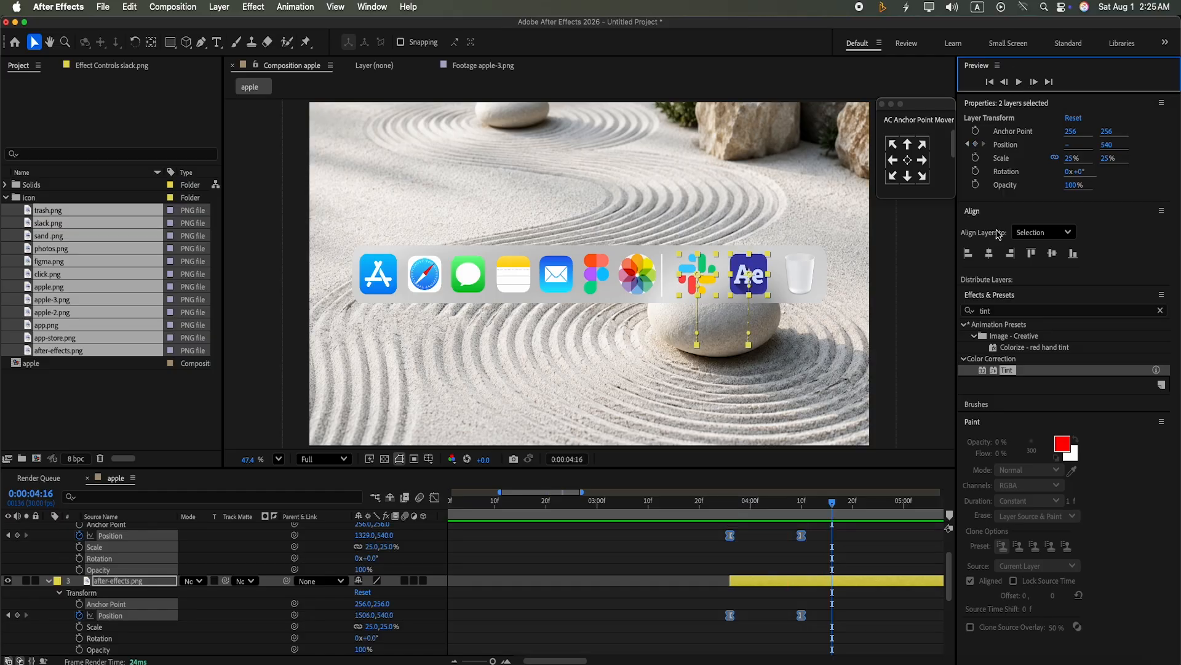
Keyframe the Opacity of slack.png from 0% at 0:00:03:26 to 100% at 0:00:04:10.
left_click_drag(824, 506, 730, 545)
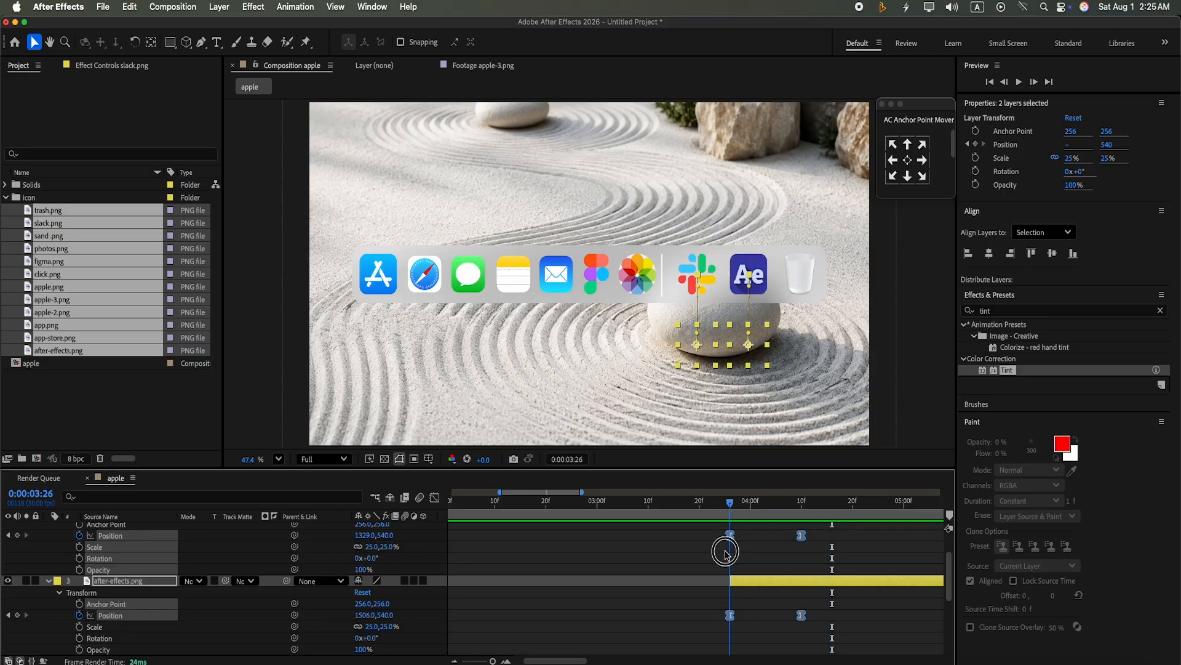
left_click(763, 563)
left_click(79, 569)
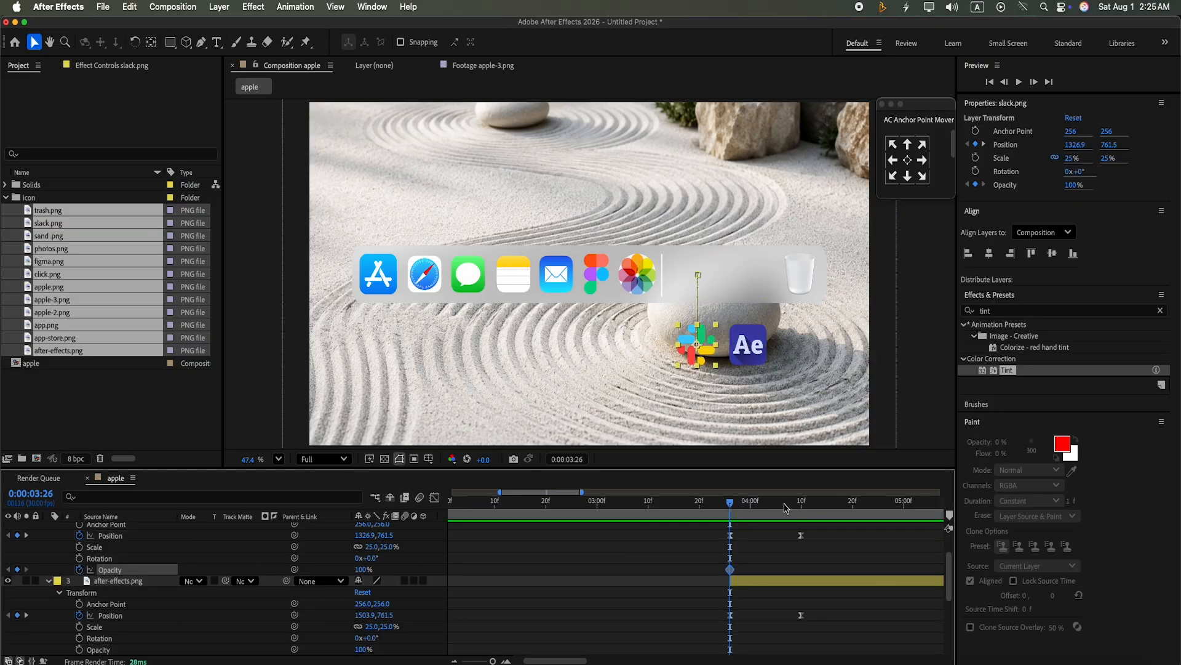
left_click_drag(734, 508, 803, 521)
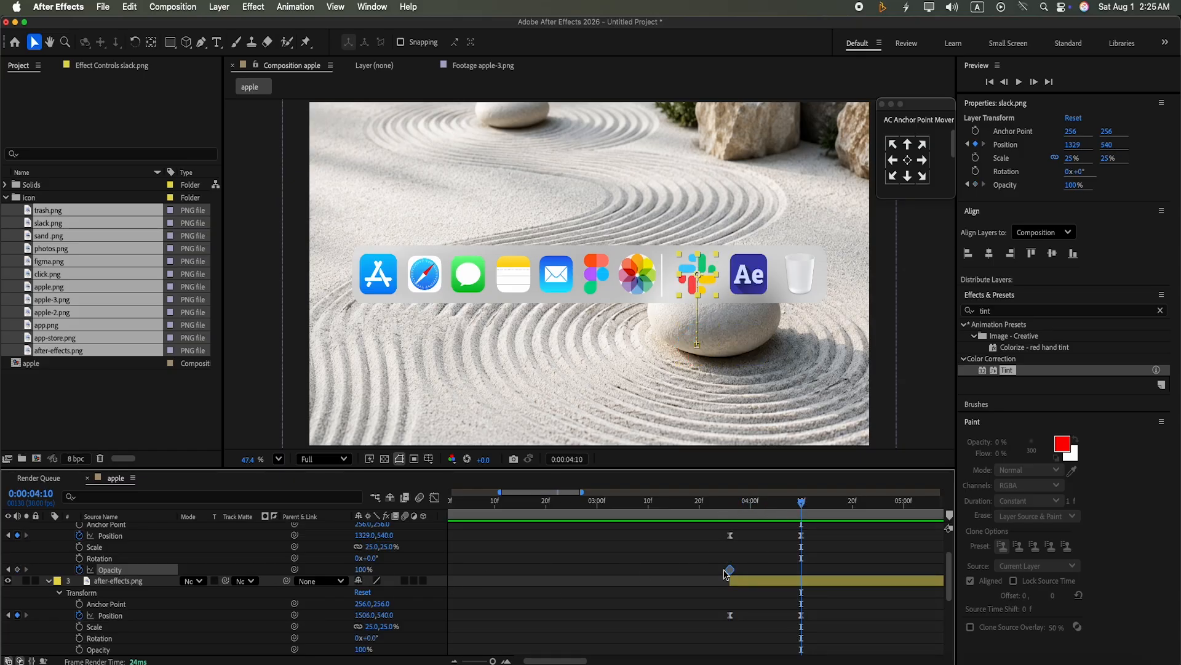
left_click_drag(729, 569, 803, 576)
left_click_drag(801, 506, 734, 545)
left_click(363, 570)
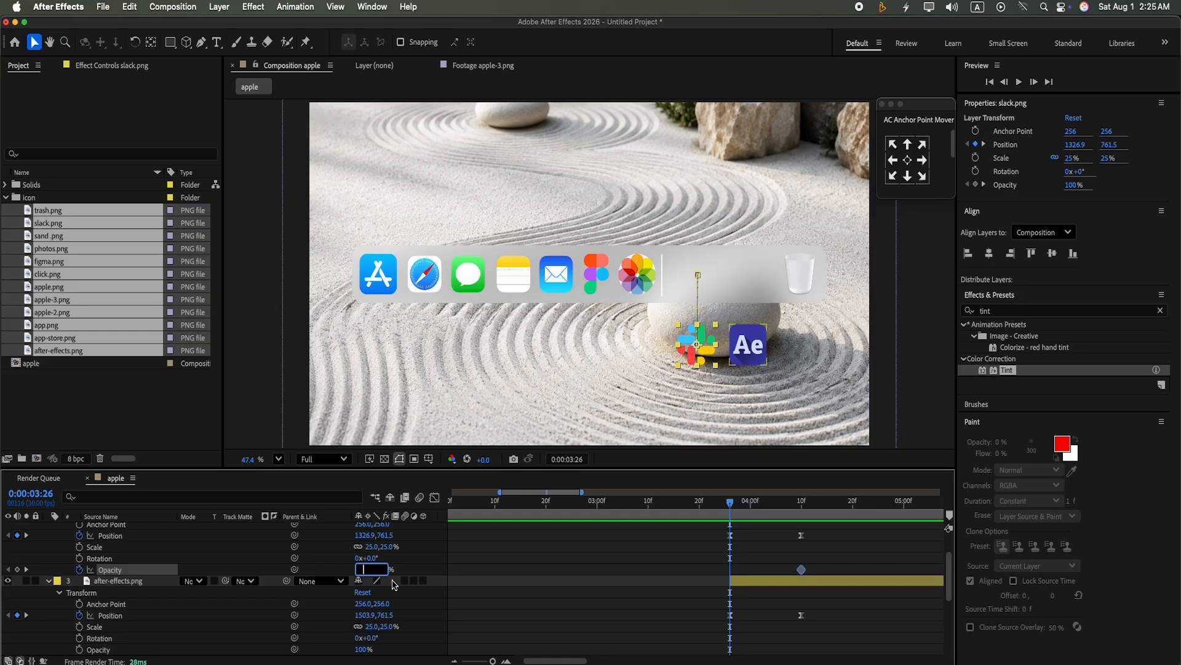
type("0")
key("Return")
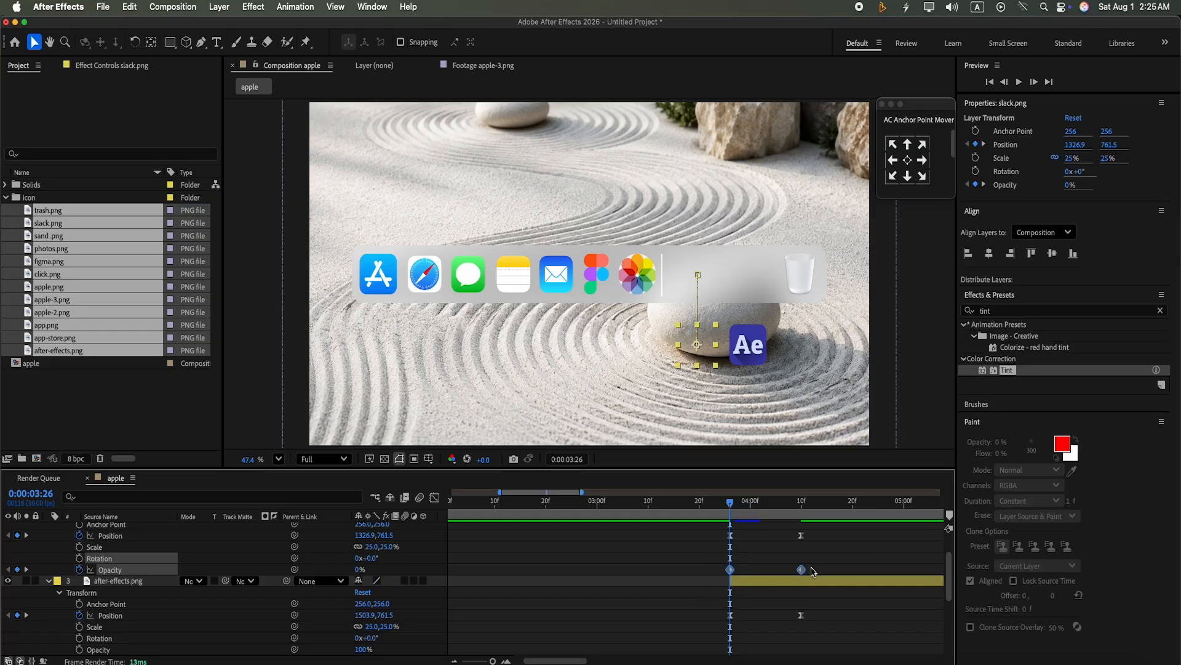
Ease the Opacity keyframes of slack.png with 65% incoming and outgoing influence, and preview the fade.
key("super+shift+k")
left_click(491, 331)
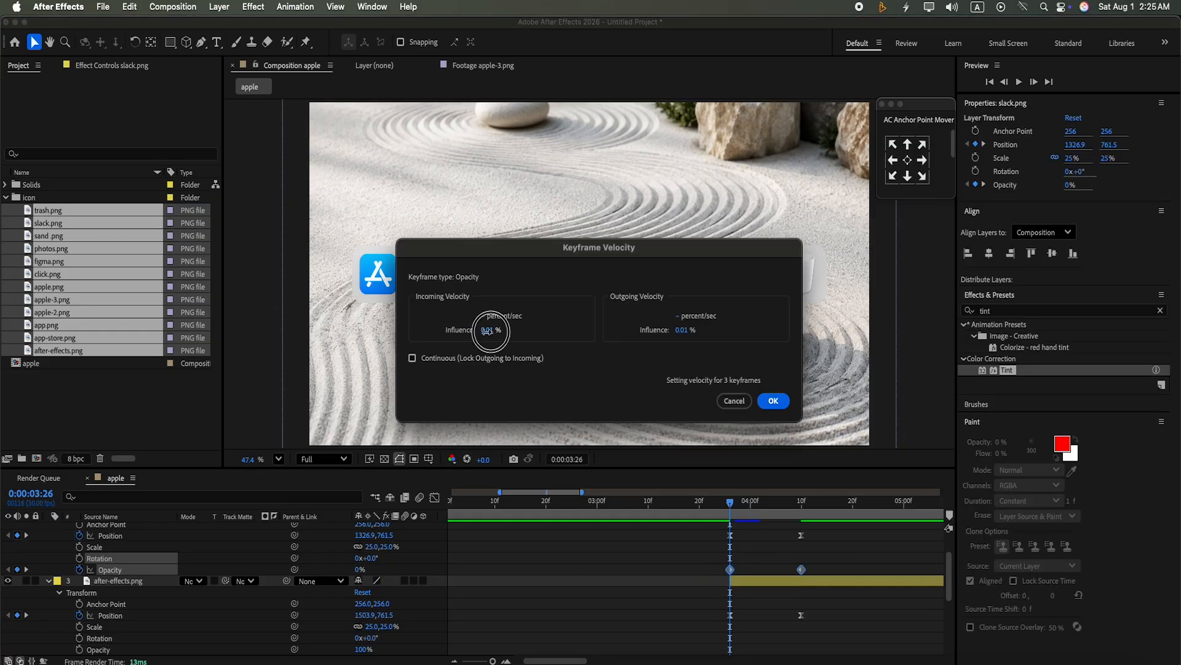
key("BackSpace")
left_click(684, 331)
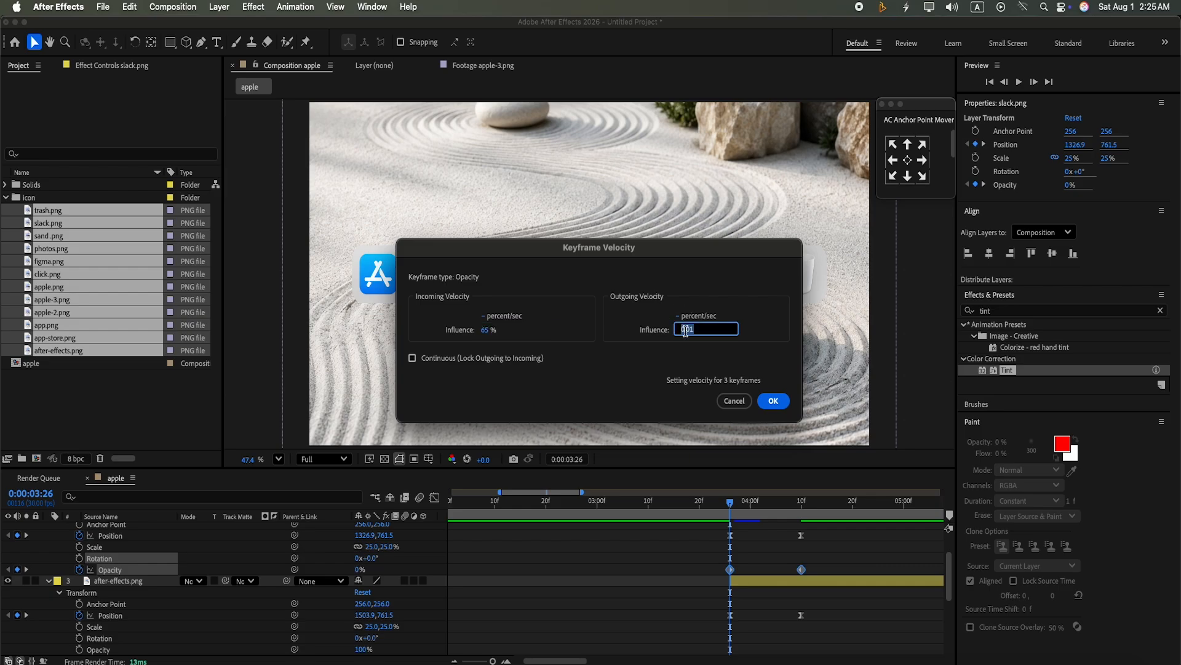
type("65")
left_click(773, 401)
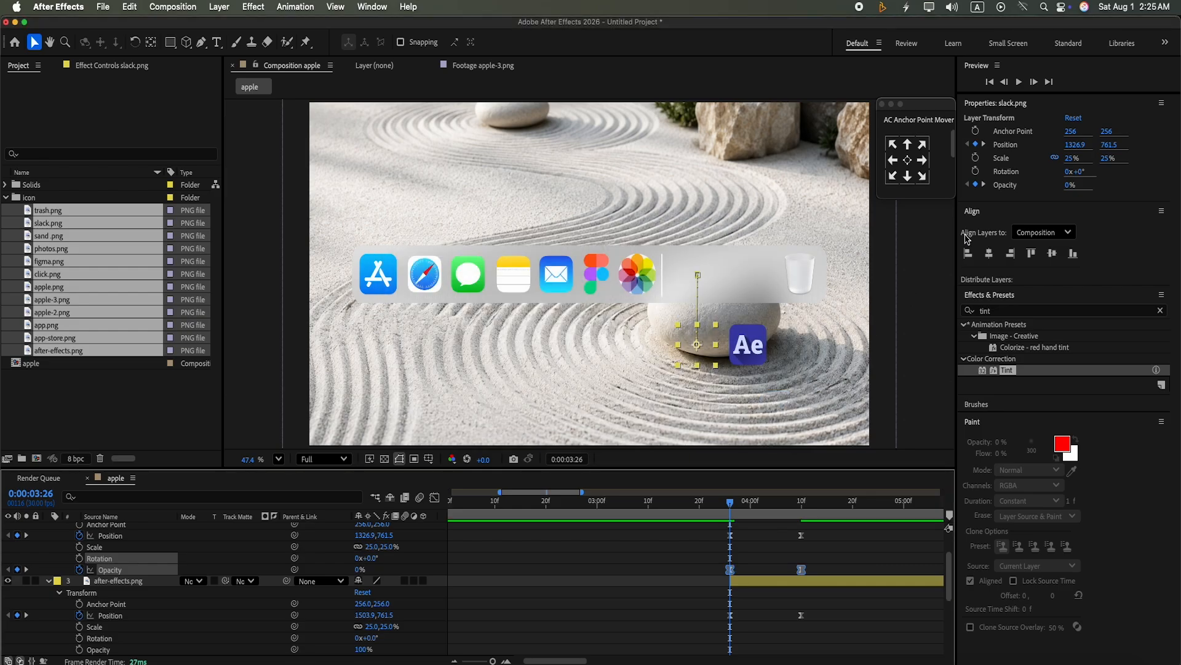
left_click(1020, 82)
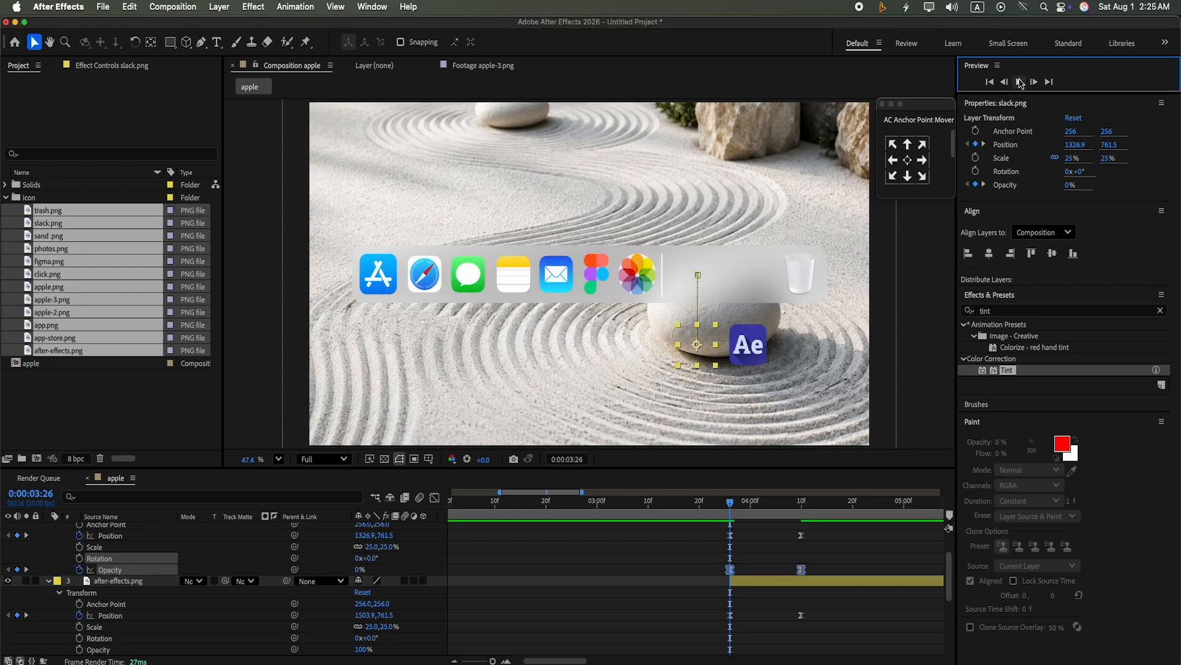
left_click(828, 508)
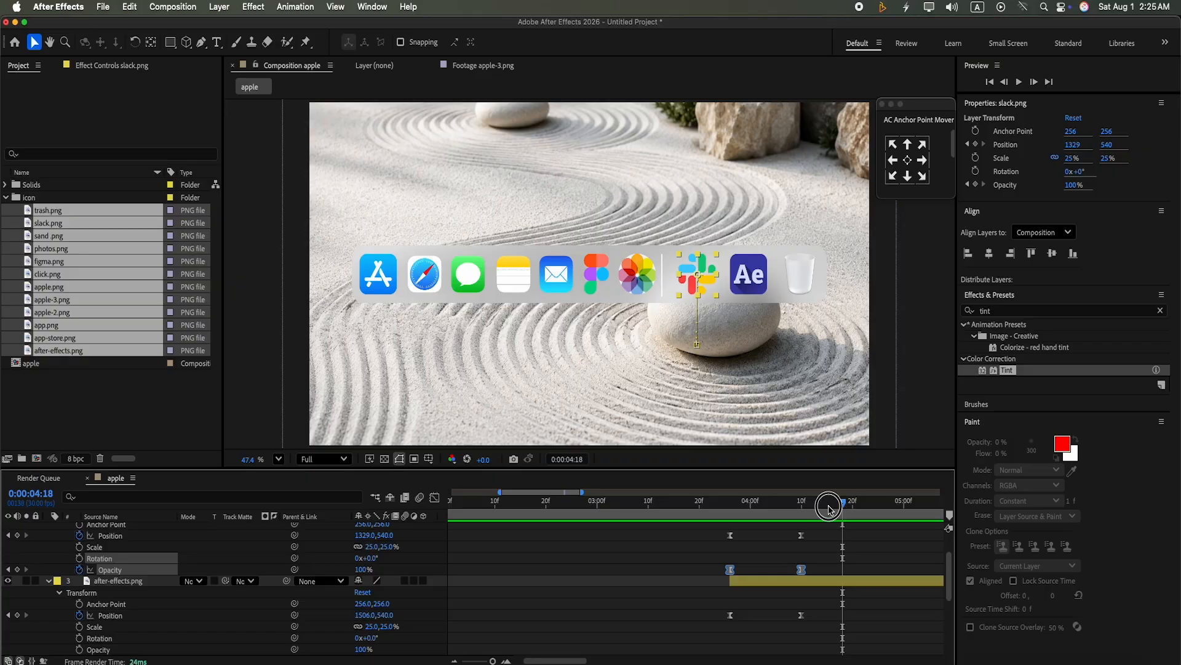
Paste the slack.png Opacity keyframes onto after-effects.png at 0:00:03:26, and preview both icons.
left_click_drag(828, 508, 731, 535)
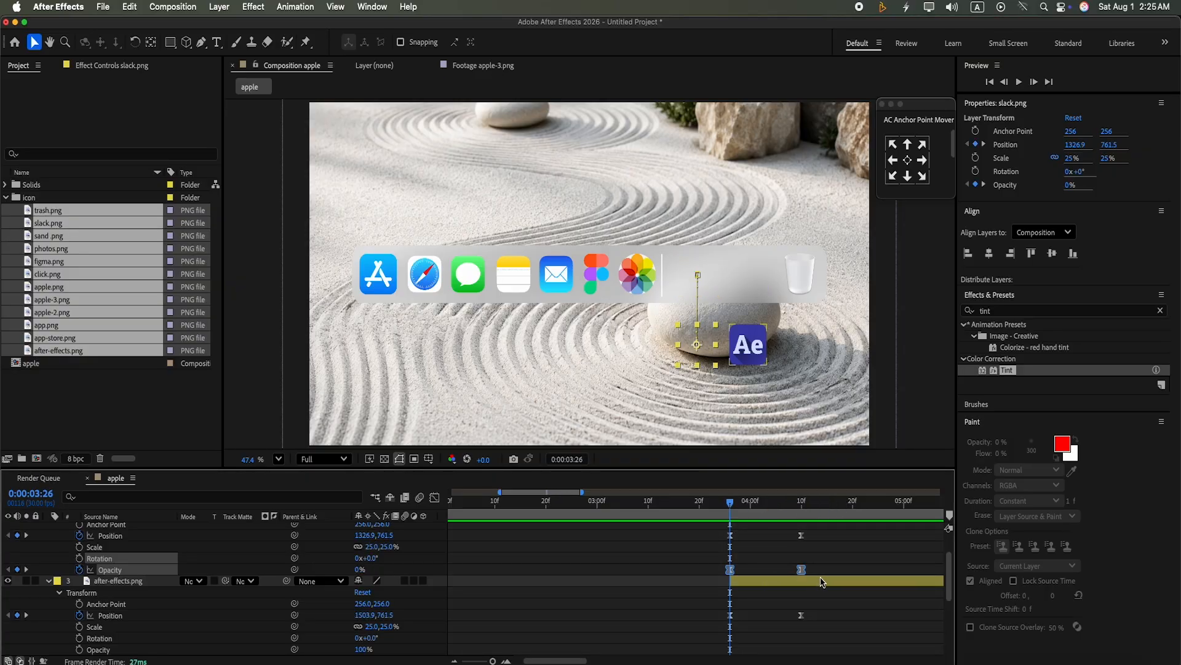
left_click(799, 580)
key("cmd+v")
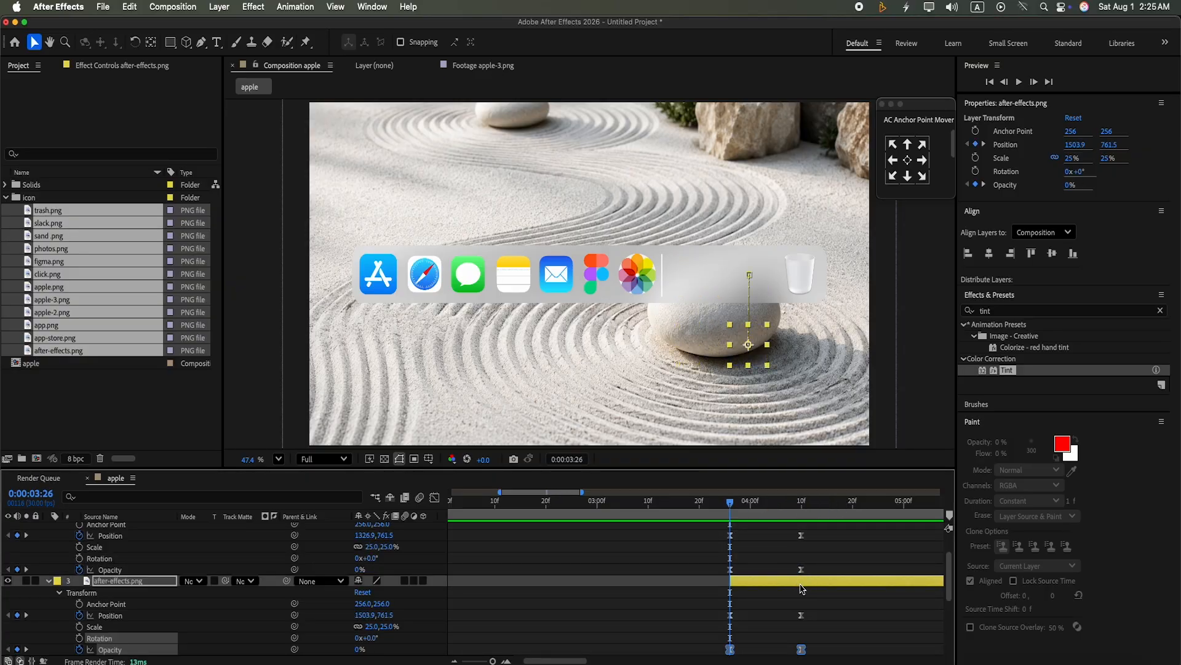
left_click(1019, 83)
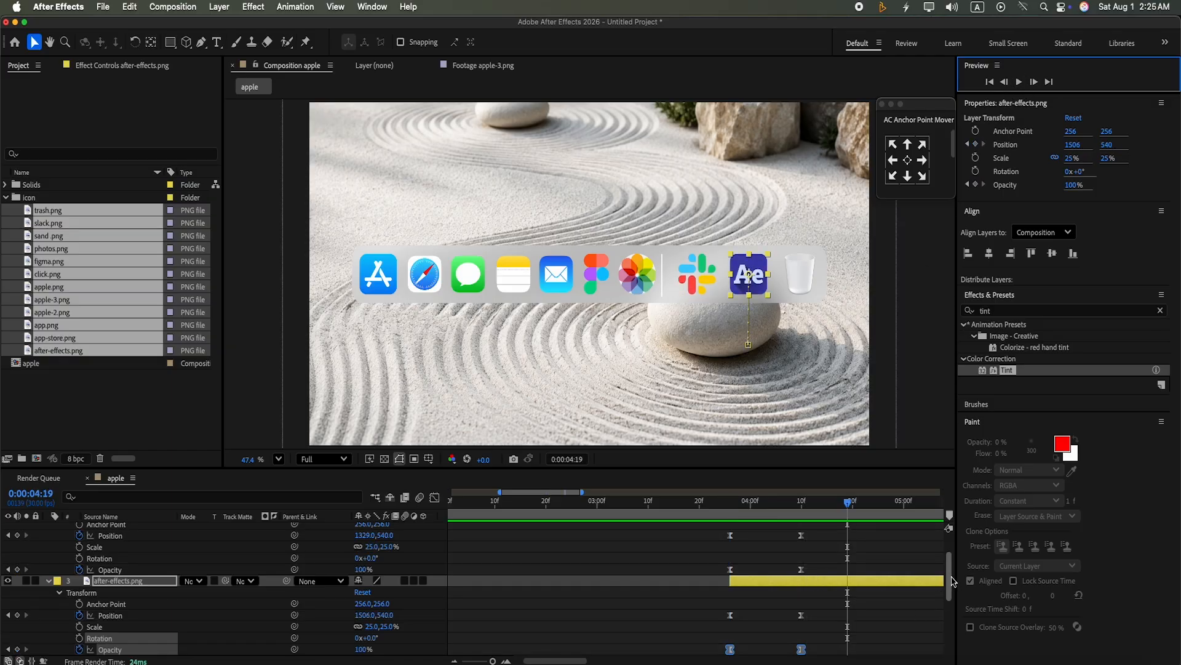
Shift after-effects.png to start at 0:00:04:10, collapse both icon layers, and preview the animation from the start.
mouse_move(947, 582)
left_mouse_down()
mouse_move(946, 597)
mouse_move(945, 570)
left_mouse_up()
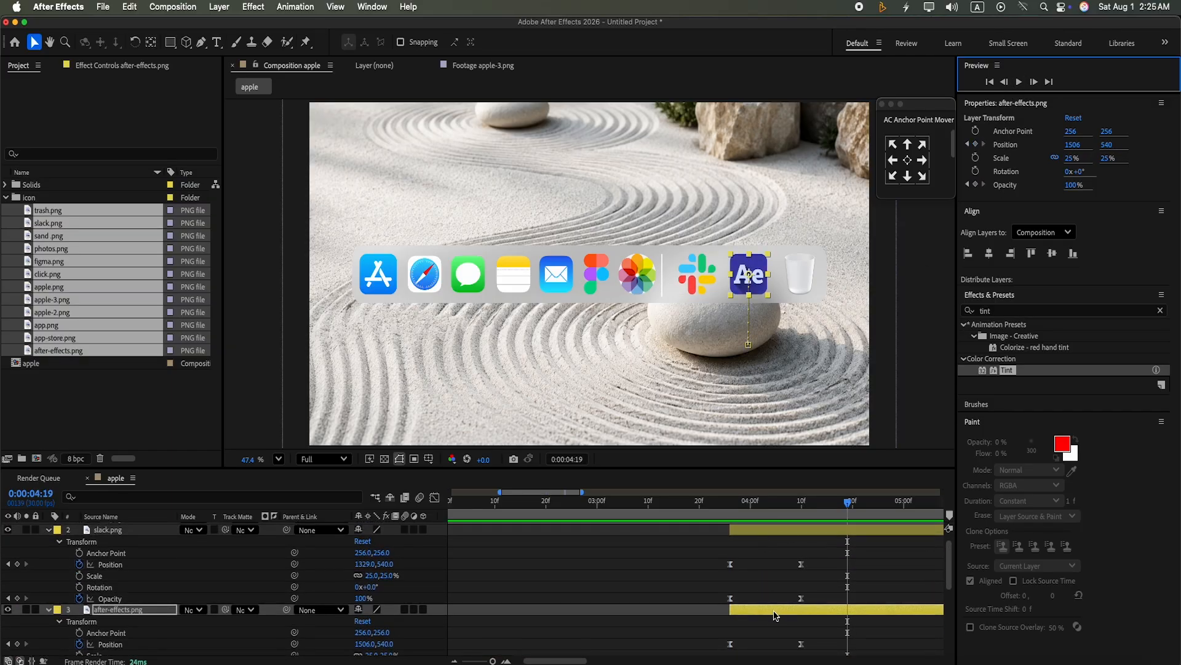
left_click_drag(767, 612, 836, 623)
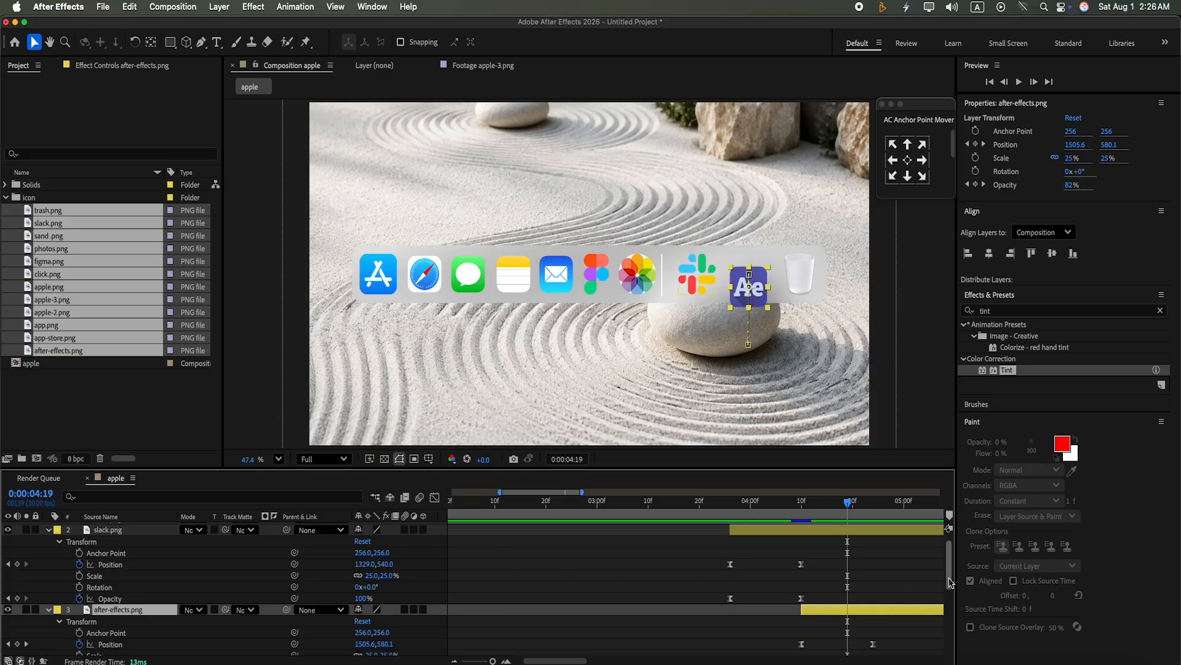
left_click(48, 529)
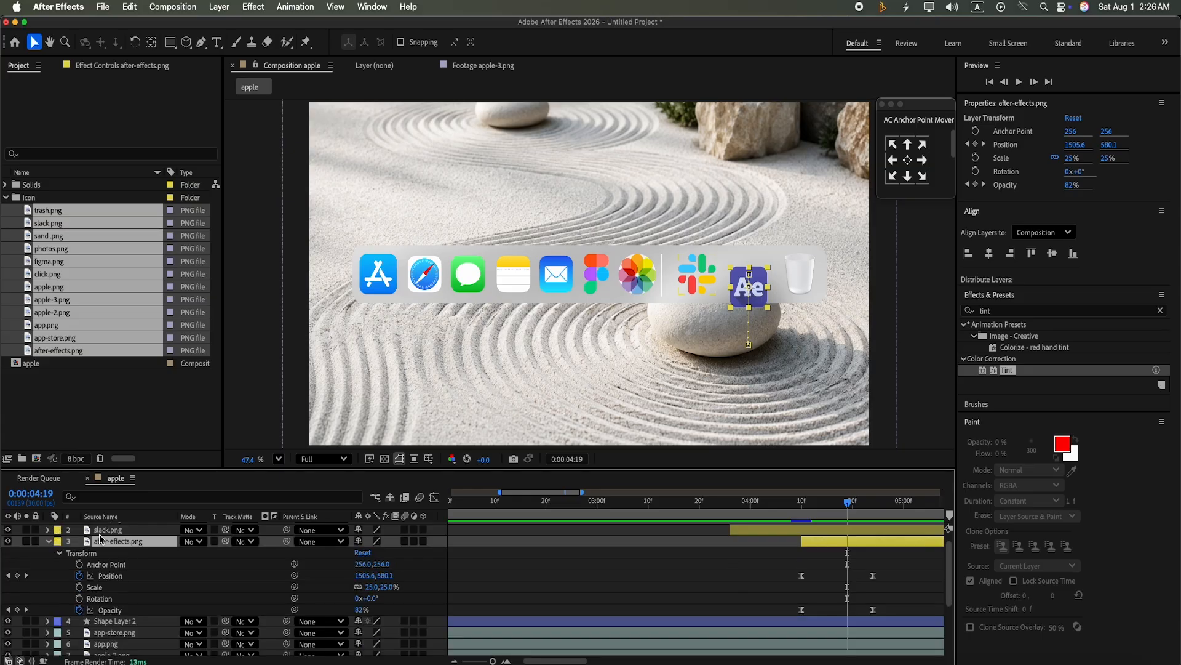
left_click(47, 541)
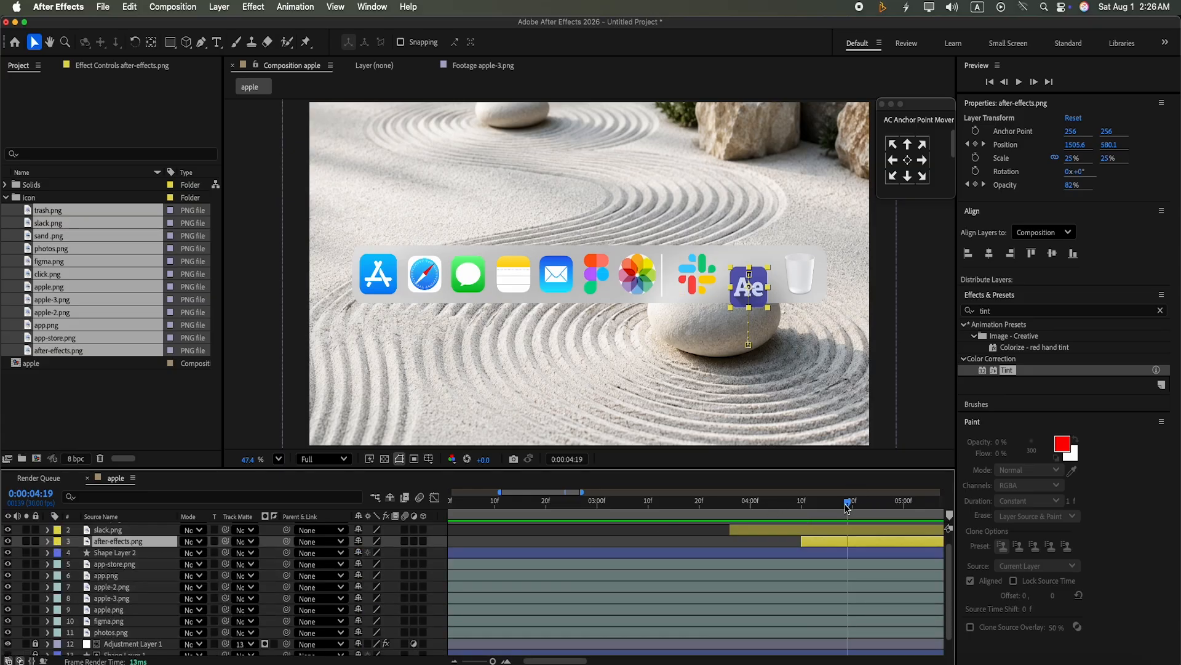
key("Home")
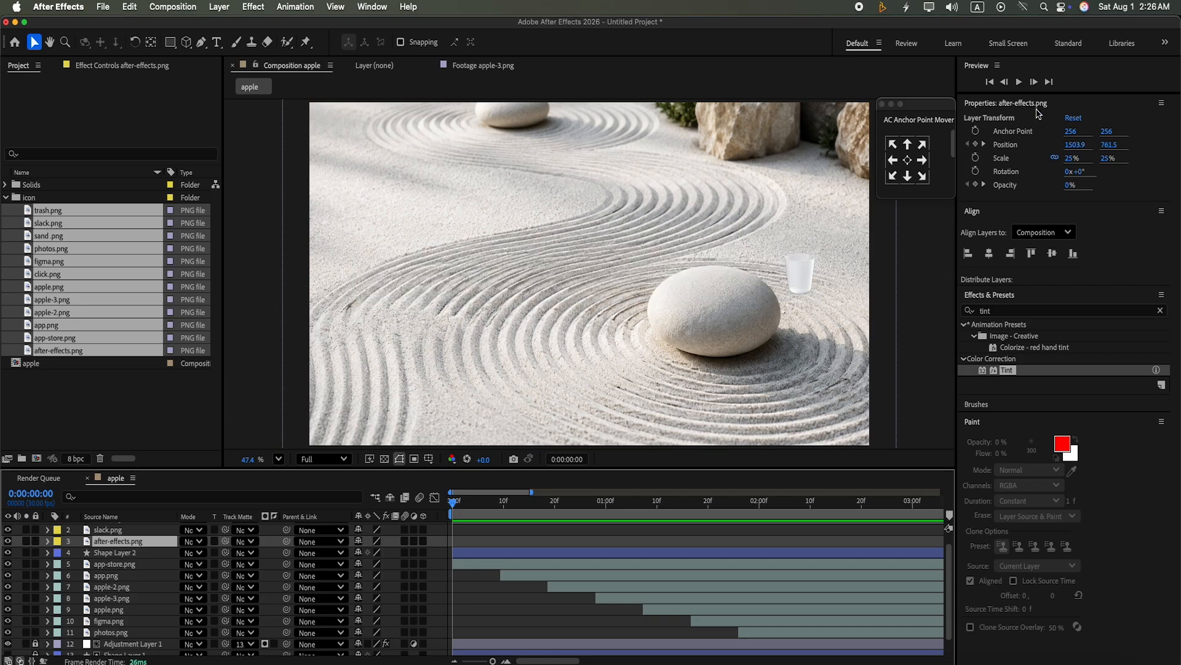
left_click(1019, 83)
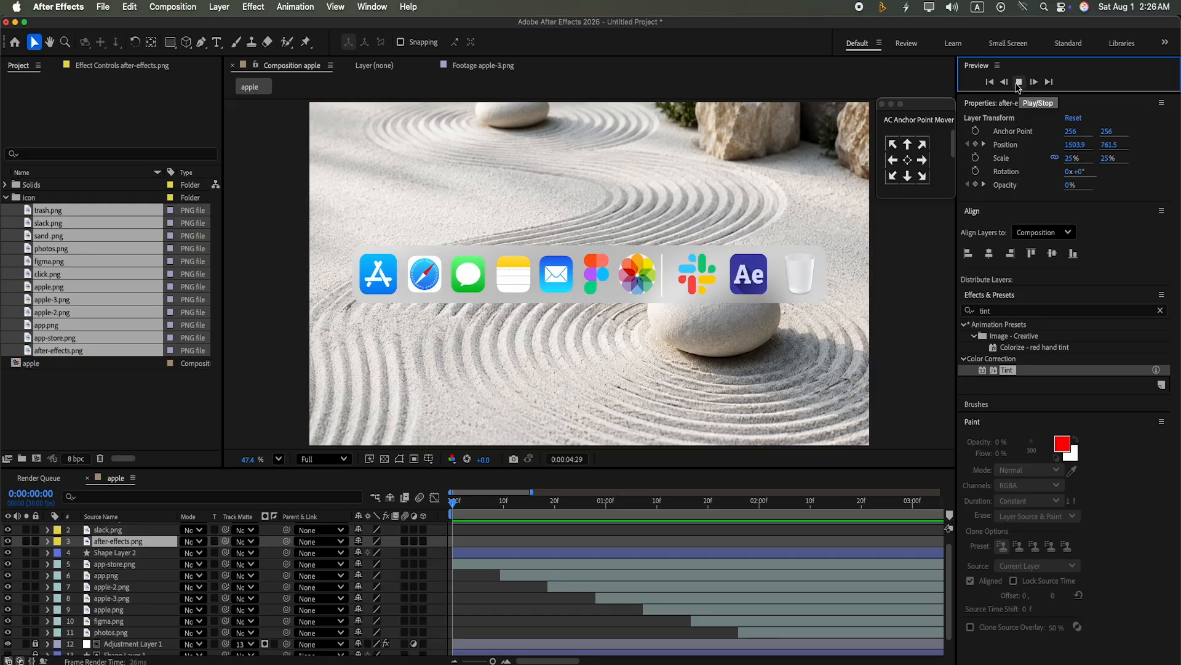
left_click(1020, 83)
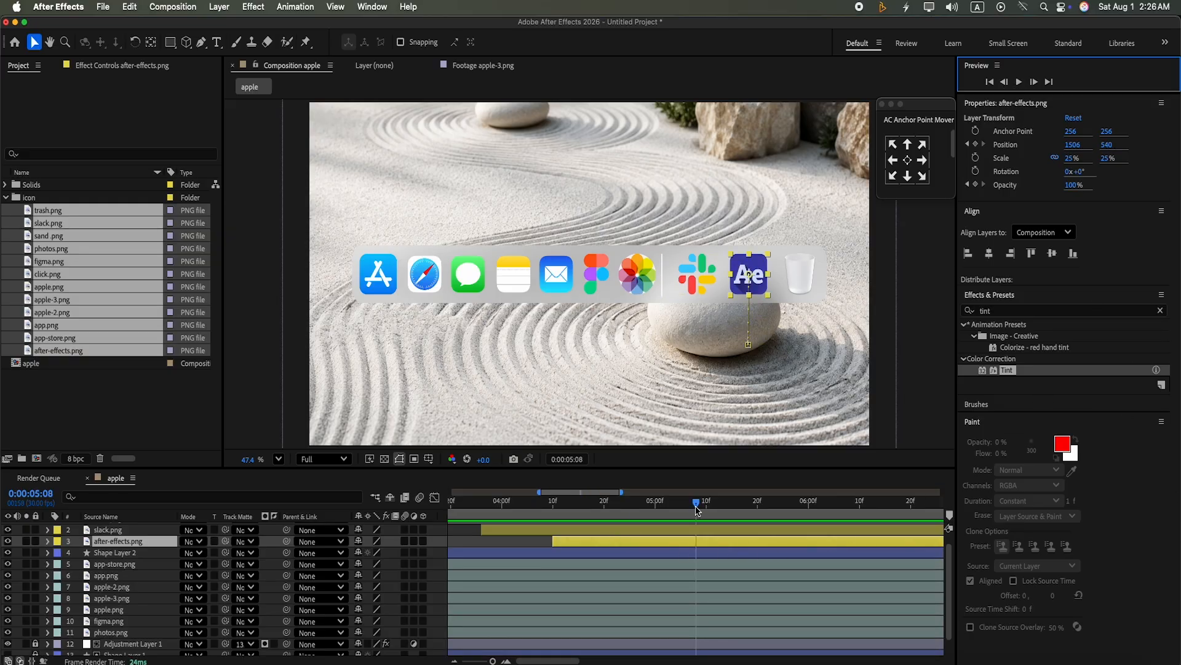
Duplicate the divider Shape Layer 2 and place the copy between slack.png and after-effects.png in the stack.
left_click_drag(698, 511, 656, 517)
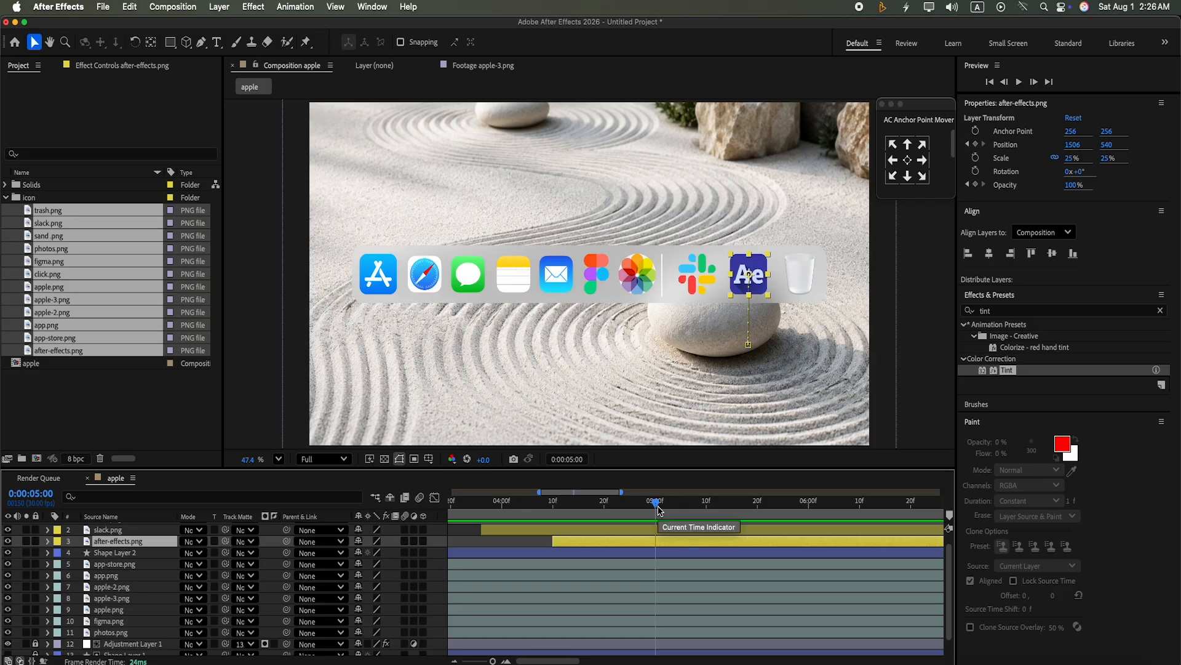
left_click(123, 554)
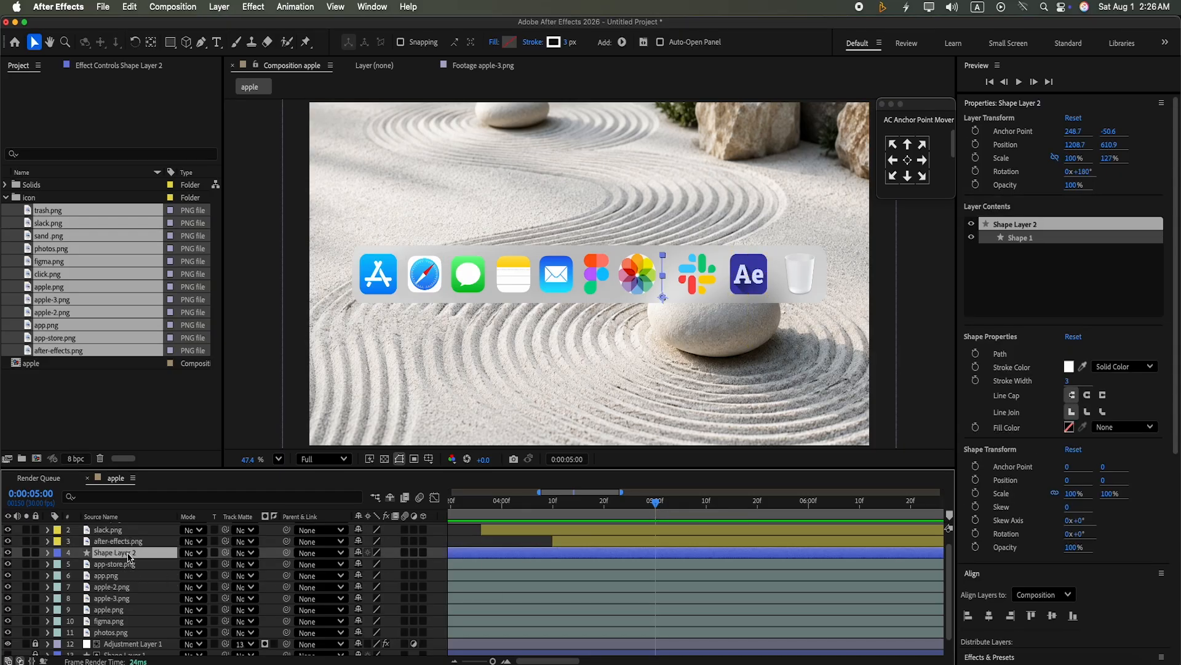
key("super+d")
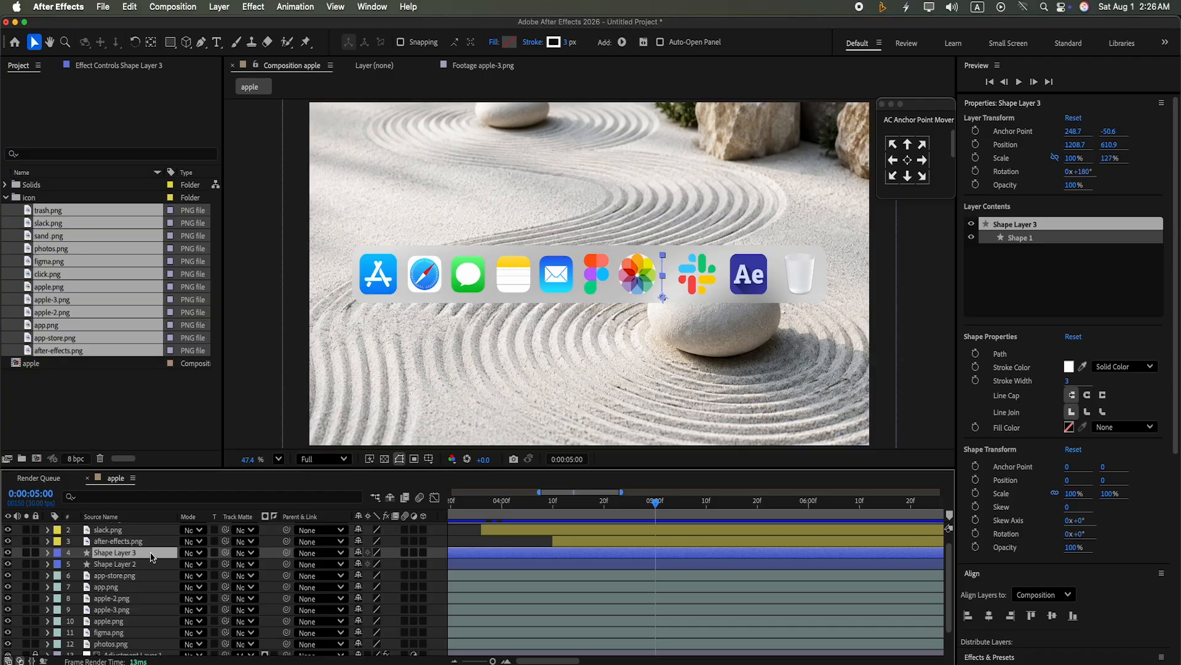
left_click_drag(152, 557, 160, 543)
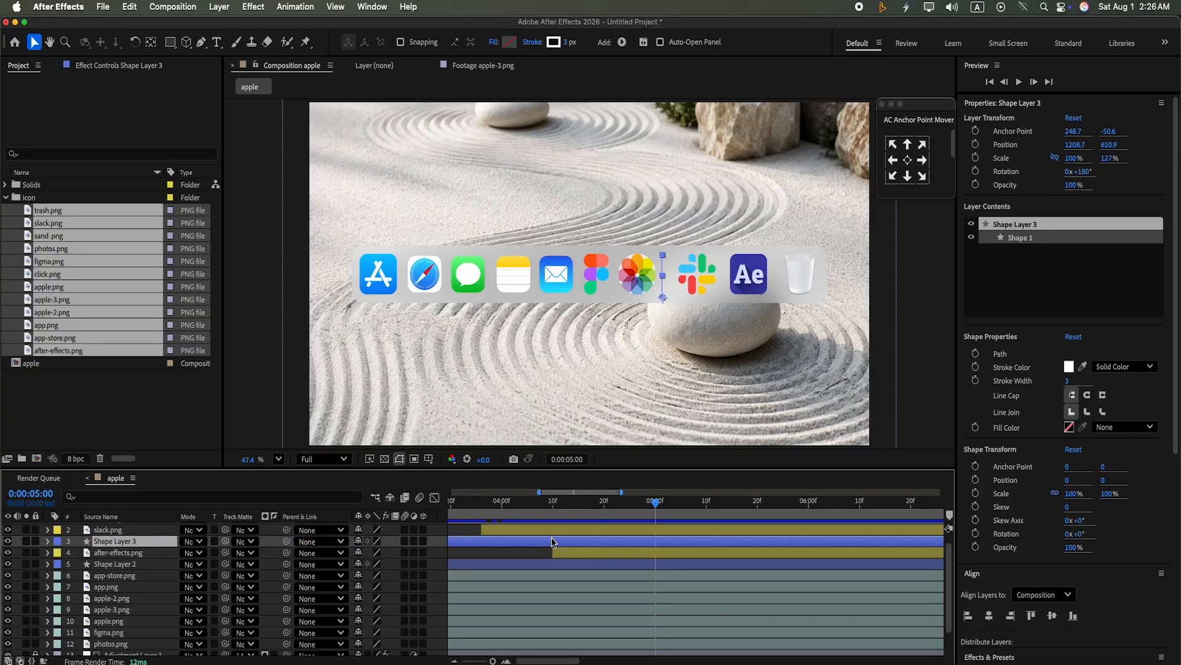
Shift Shape Layer 3 to start at about 0:00:00:29 and move it to X position 1600.7, beside the trash icon.
left_click_drag(552, 542, 657, 546)
left_click_drag(1077, 149, 1053, 5)
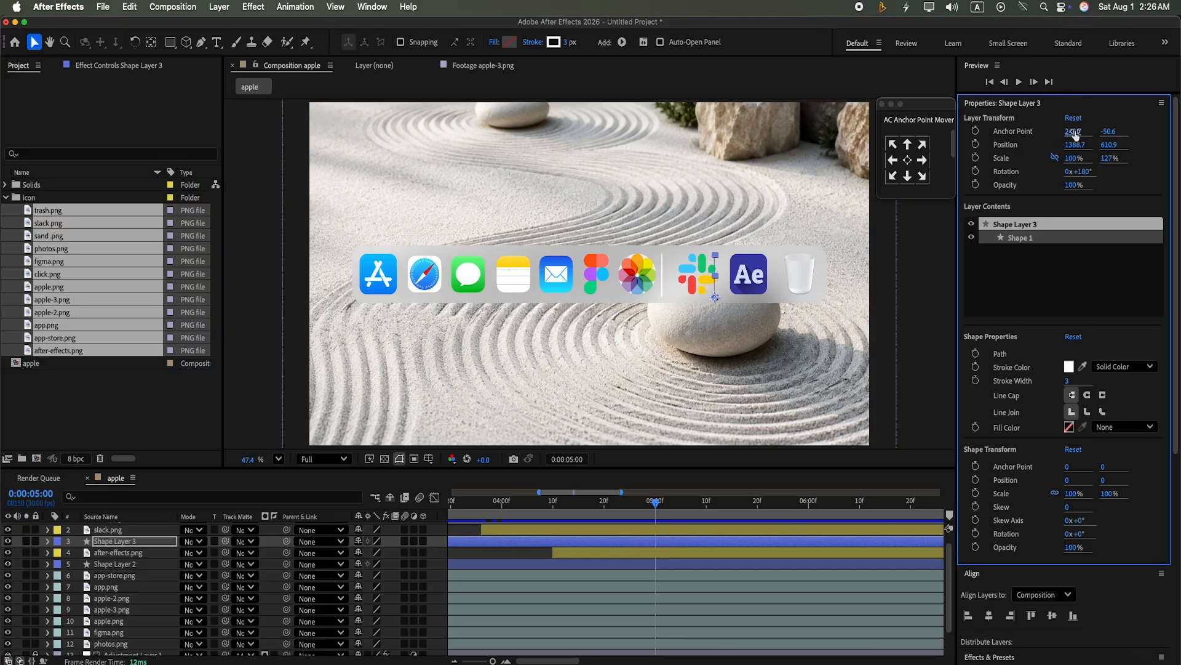
left_click_drag(1071, 148, 1053, 79)
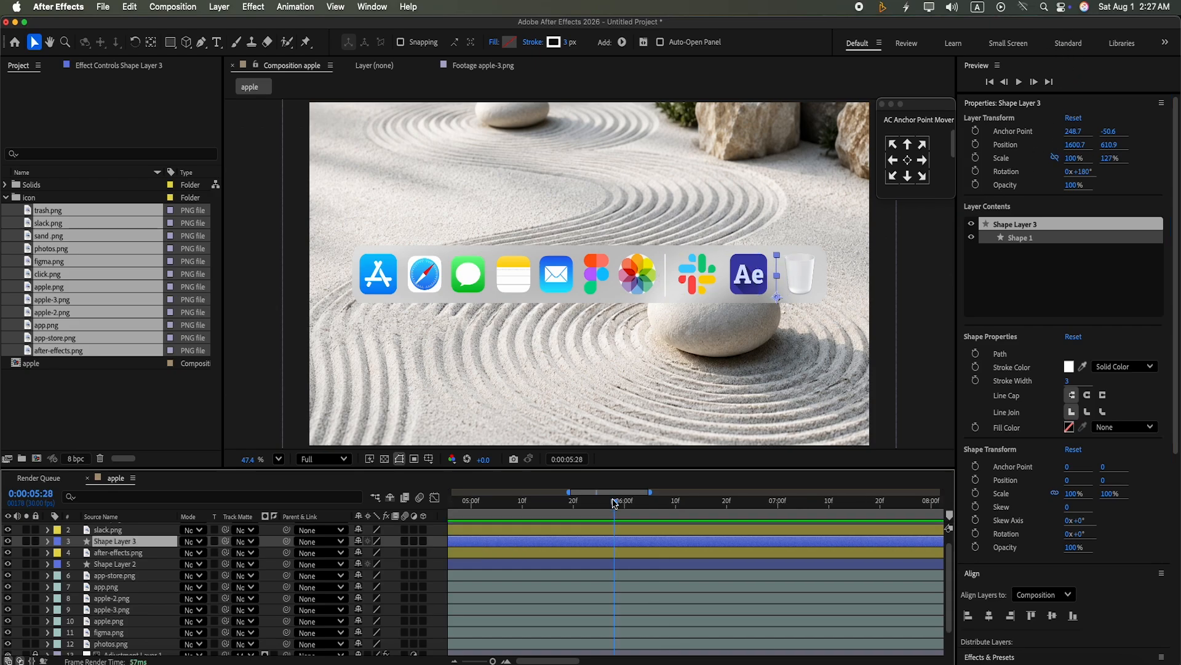
Preview the dock animation to check the timing of the second divider.
mouse_move(616, 505)
left_mouse_down()
mouse_move(471, 511)
mouse_move(673, 510)
mouse_move(596, 510)
left_mouse_up()
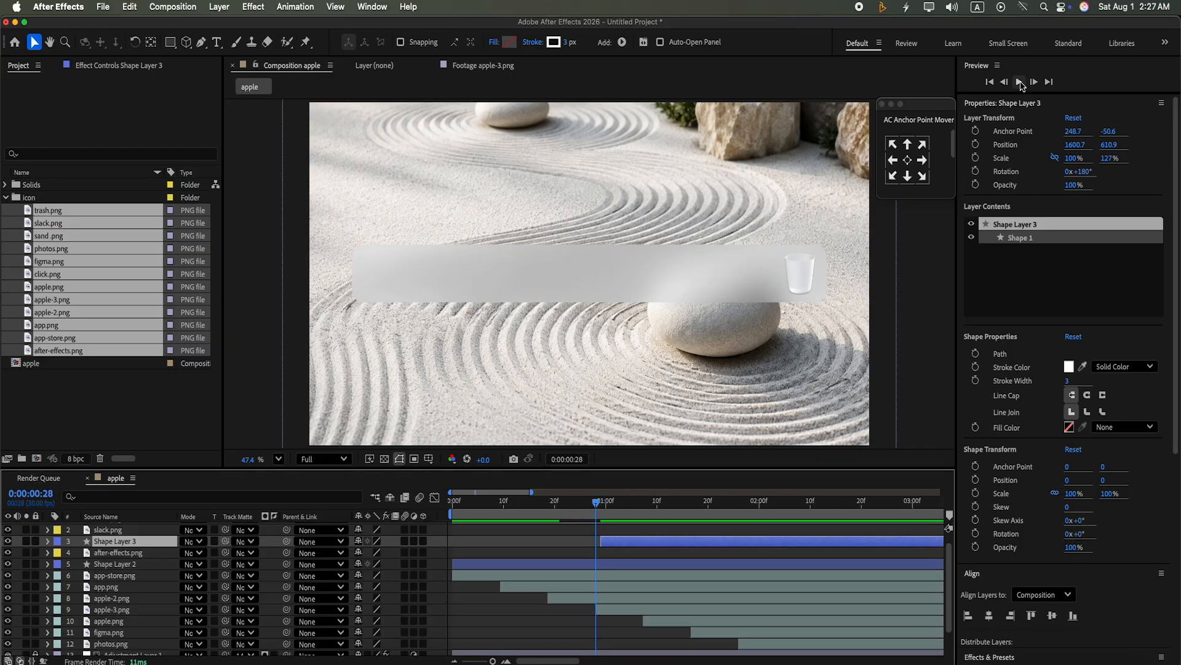
left_click(1020, 81)
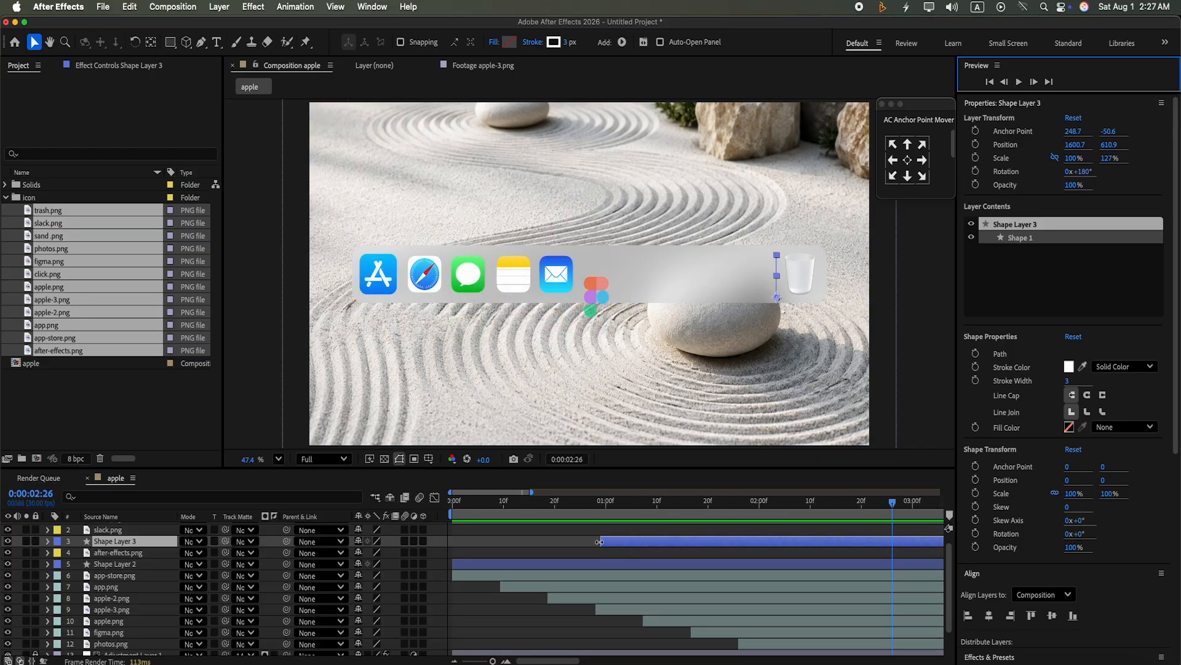
left_click_drag(494, 660, 487, 661)
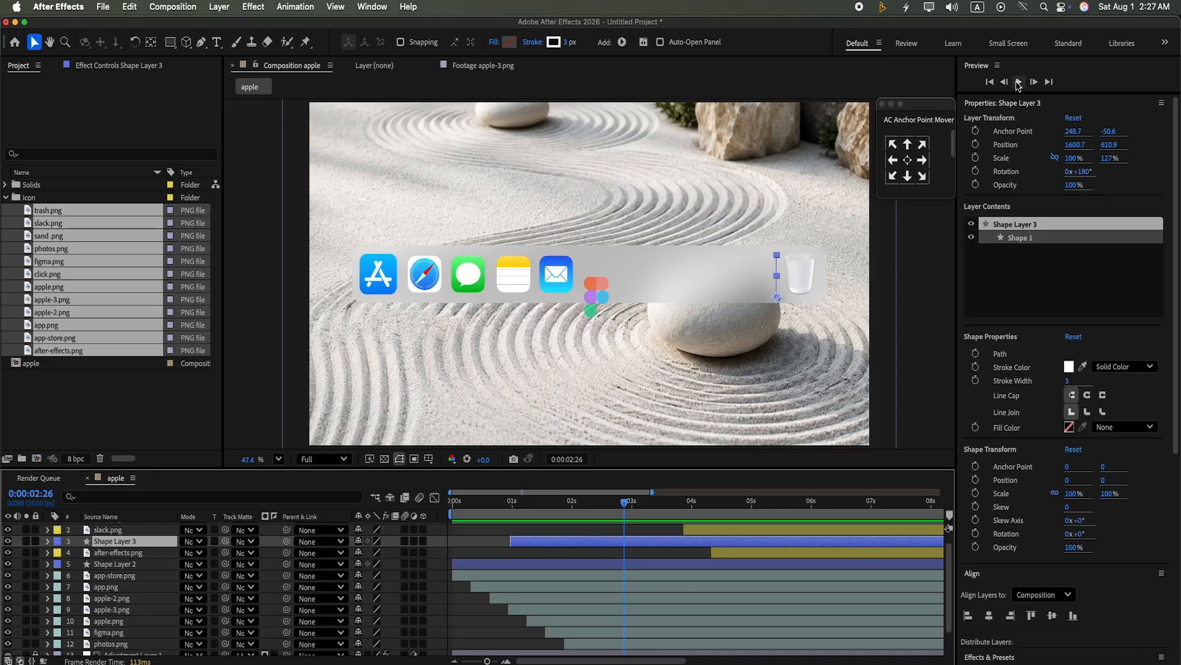
left_click(1019, 82)
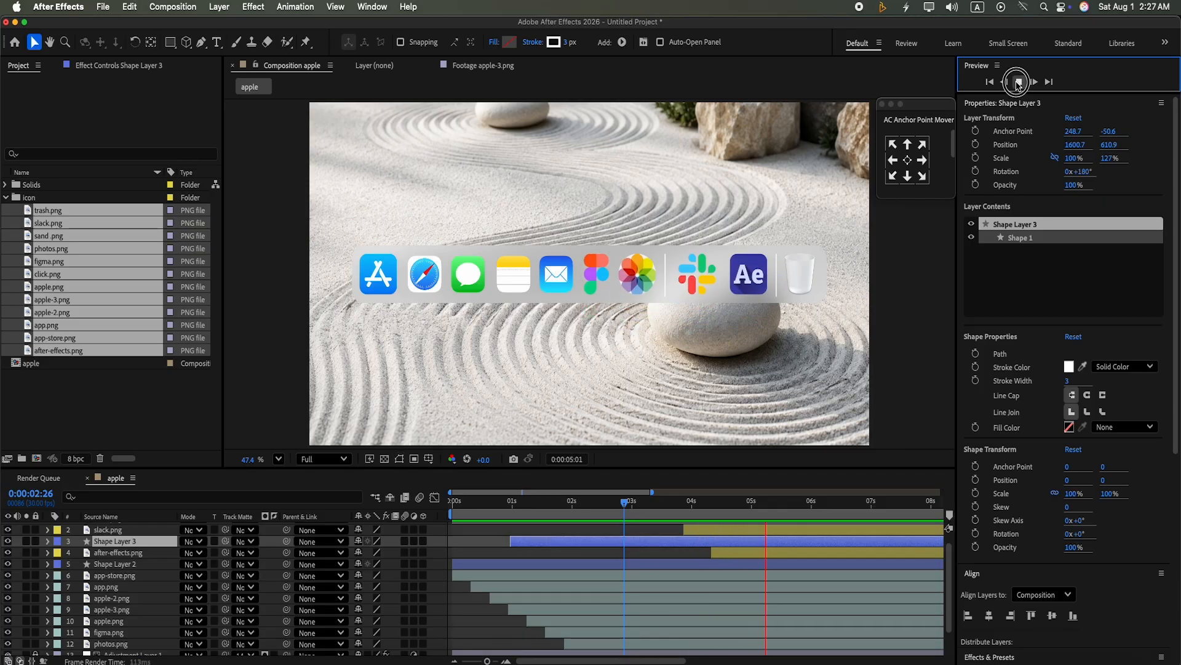
left_click(1019, 83)
Delay Shape Layer 3 to start at about 0:00:01:12, and preview the second divider from 0:00:03:18.
left_click_drag(699, 545, 723, 545)
left_click_drag(761, 508, 687, 519)
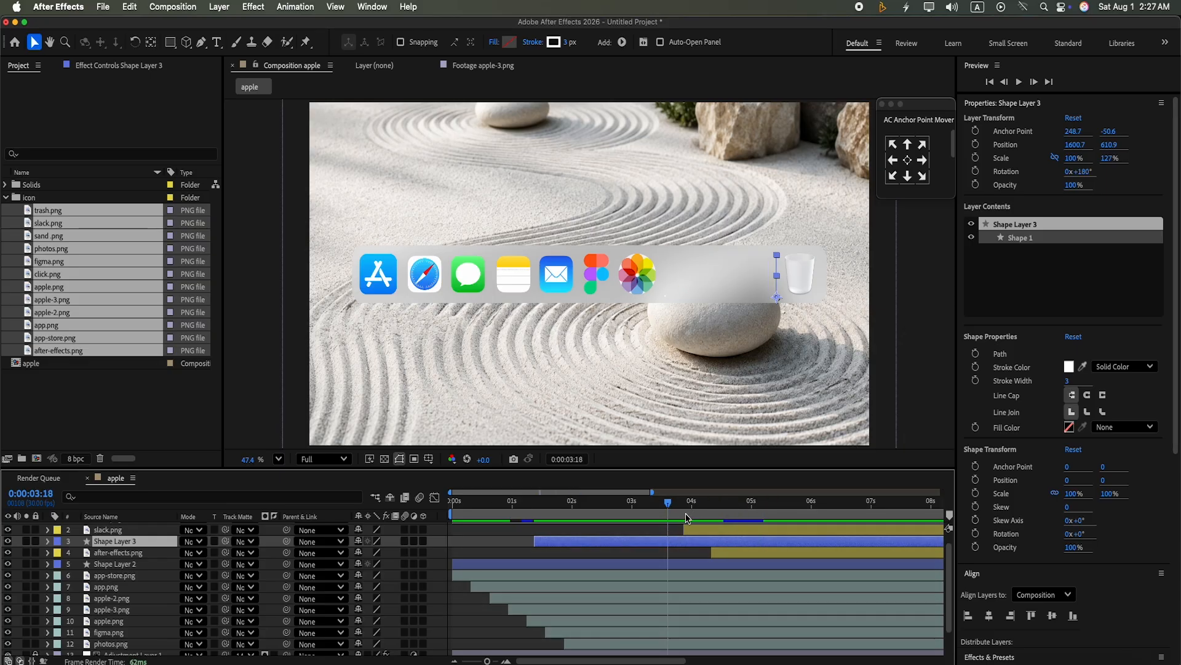
left_click(1020, 82)
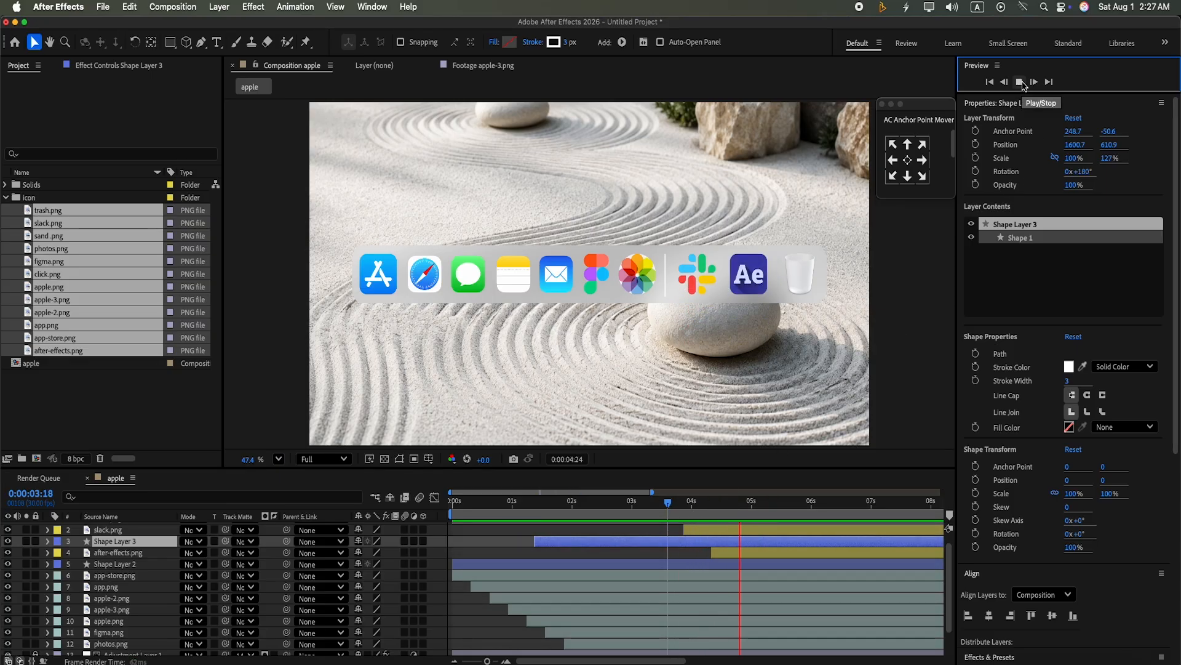
left_click(645, 584)
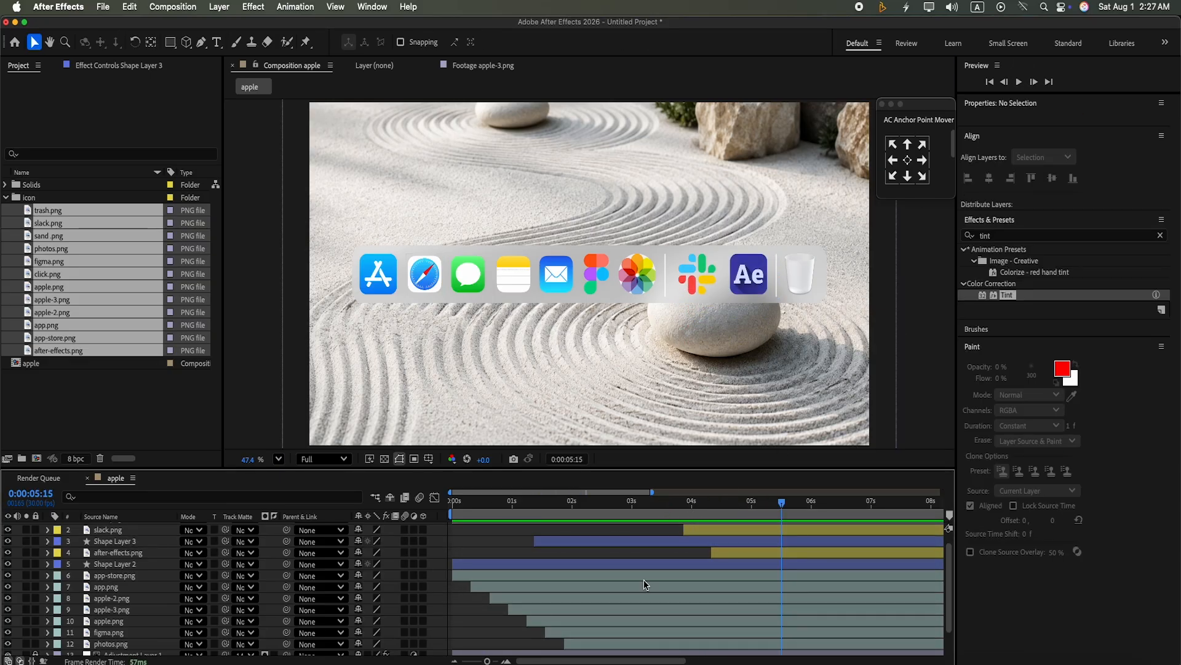
Add a Position keyframe to trash.png at 0:00:05:12, just past the keyframes of Shape Layer 3.
left_click(726, 534)
scroll(948, 590, "down", 2)
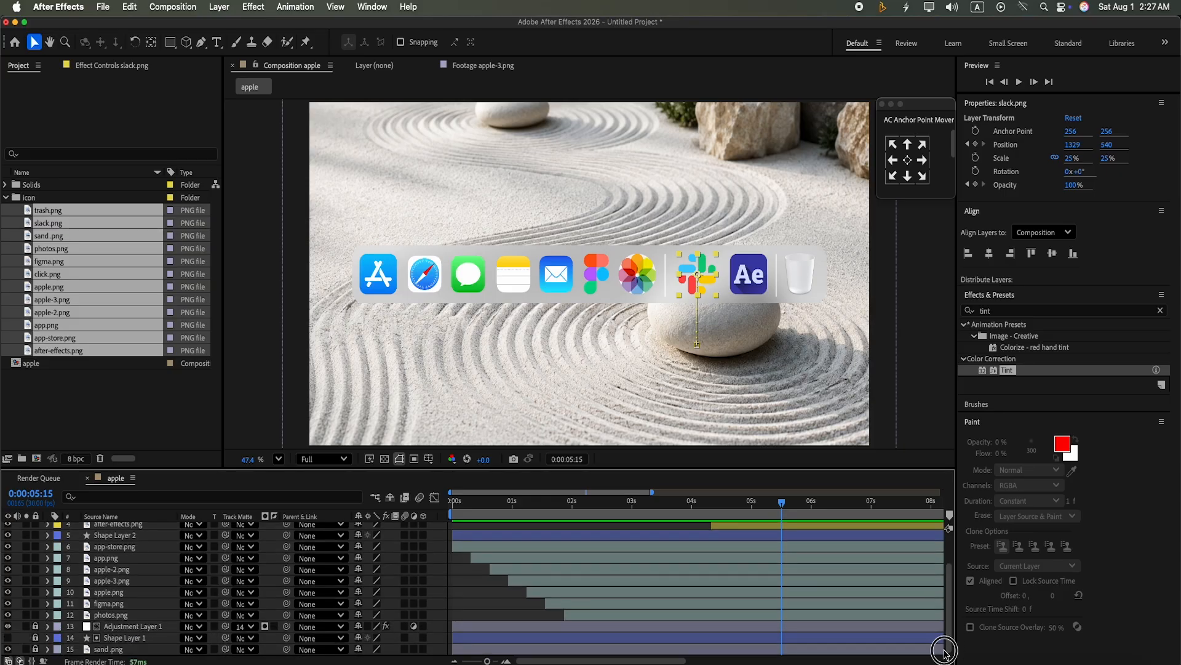
left_click(501, 628)
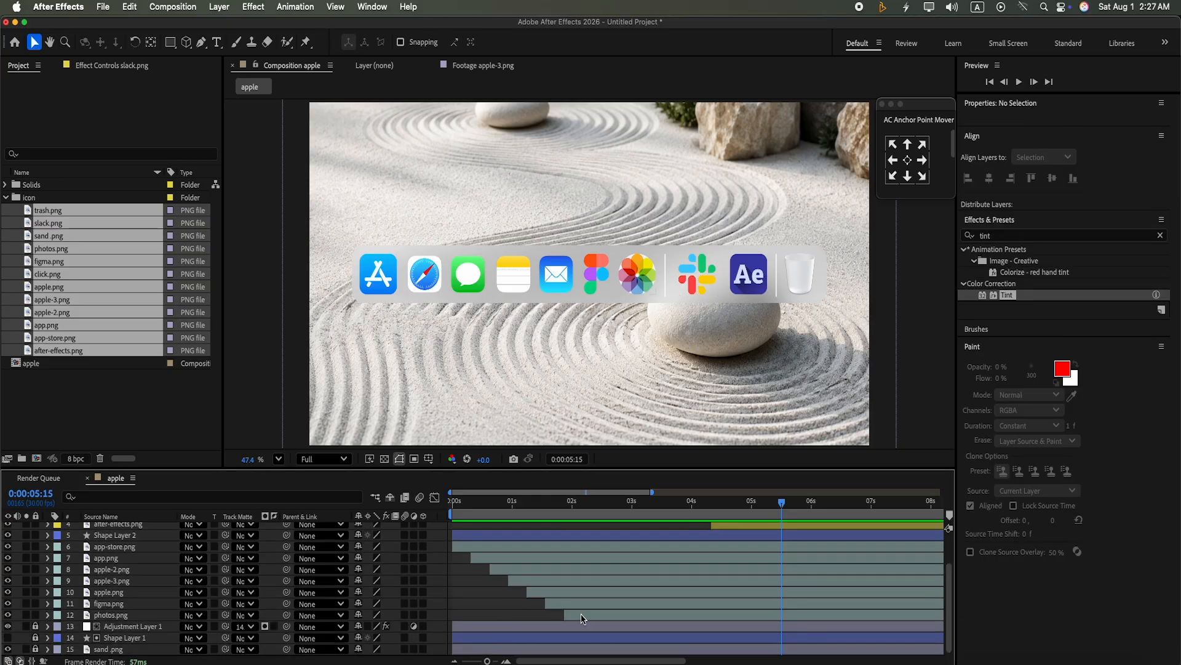
left_click_drag(956, 594, 954, 500)
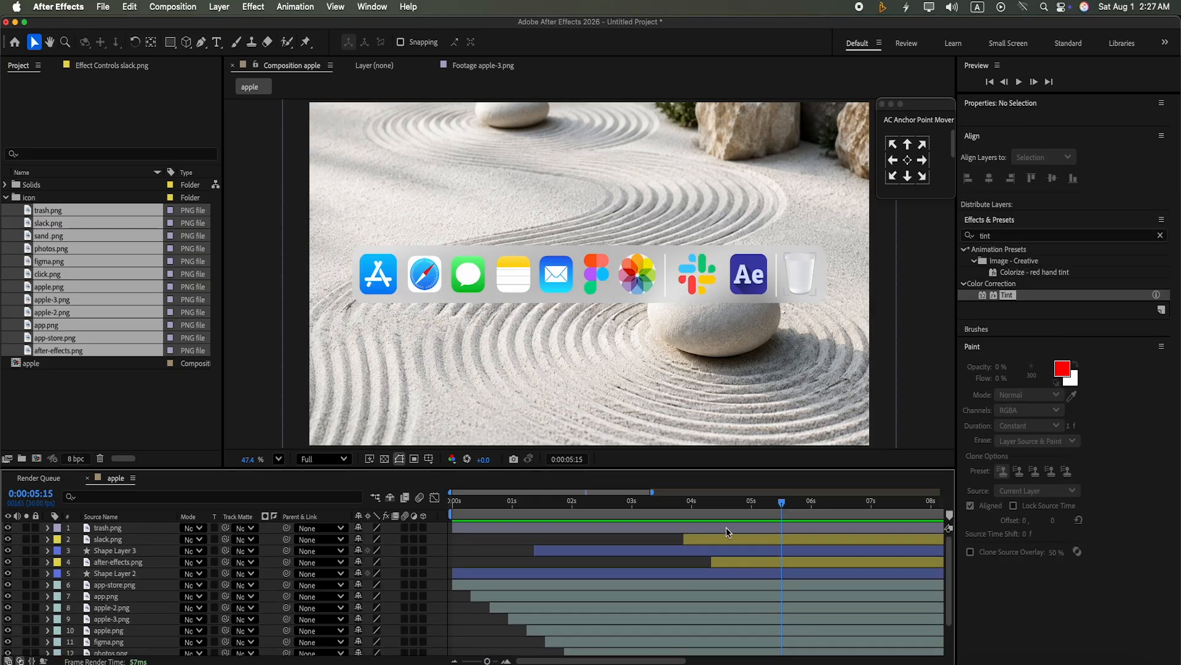
left_click(726, 527)
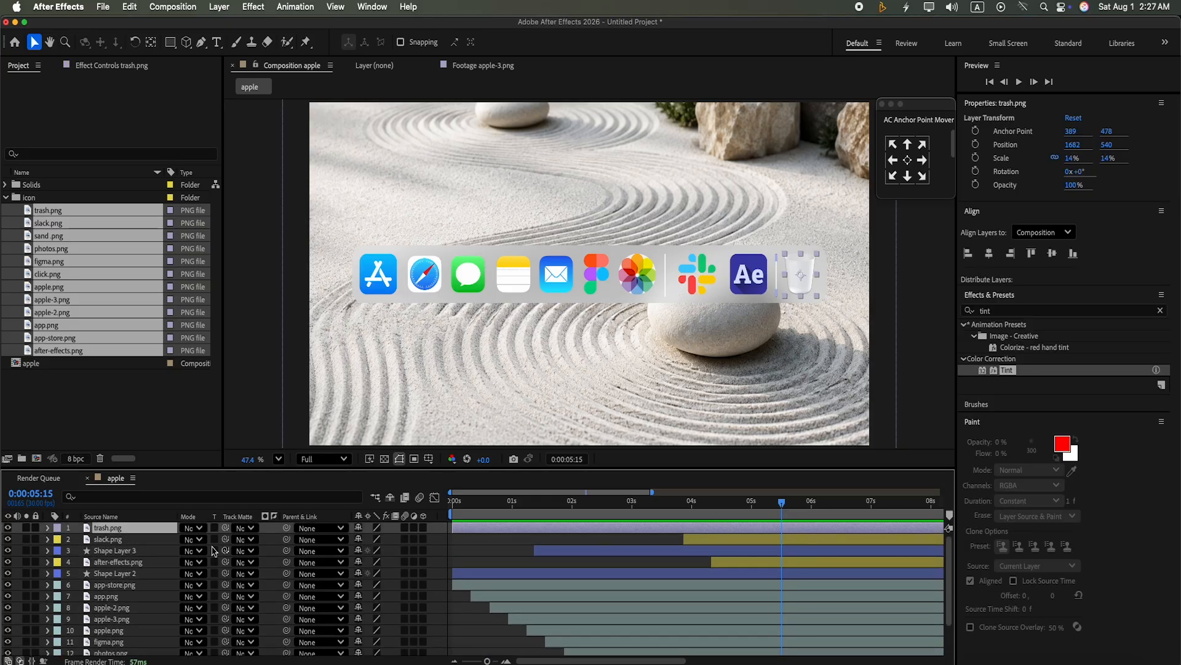
left_click(48, 527)
left_click(556, 561)
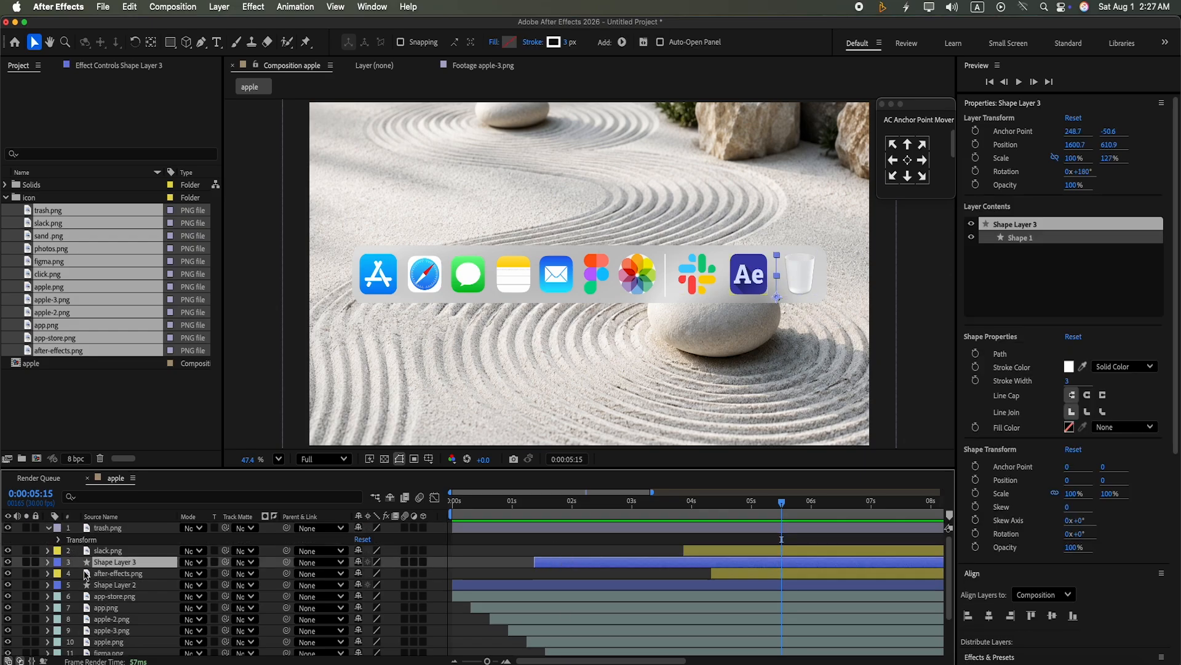
left_click(48, 562)
left_click_drag(779, 494, 774, 517)
left_click(59, 540)
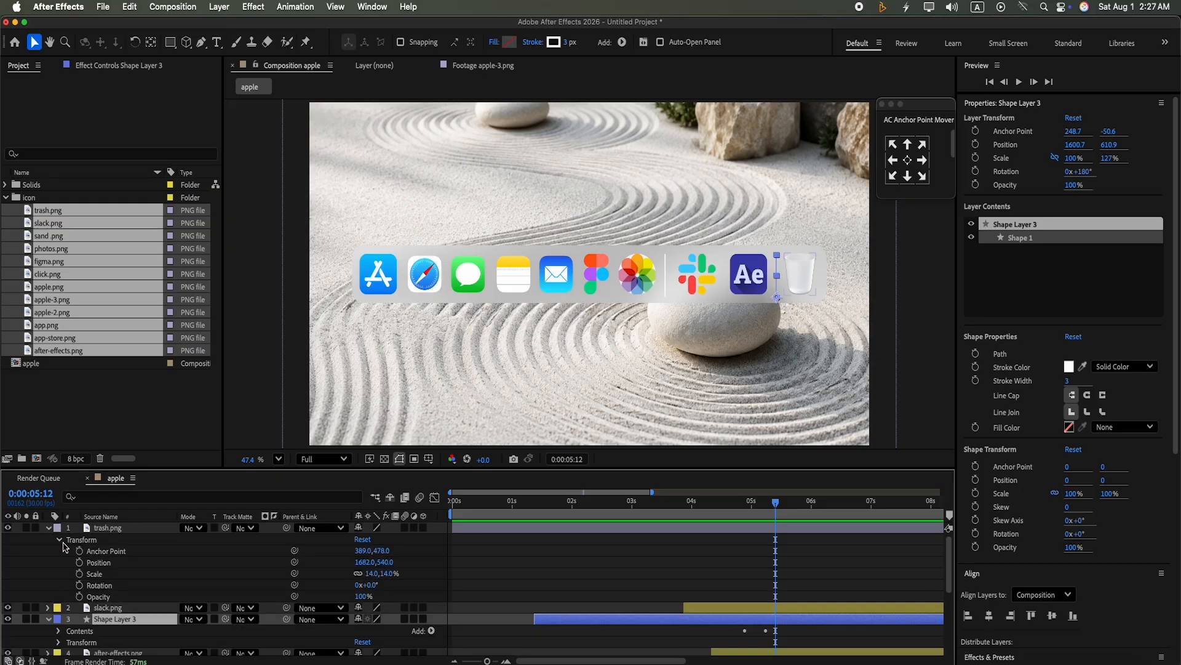
left_click(79, 562)
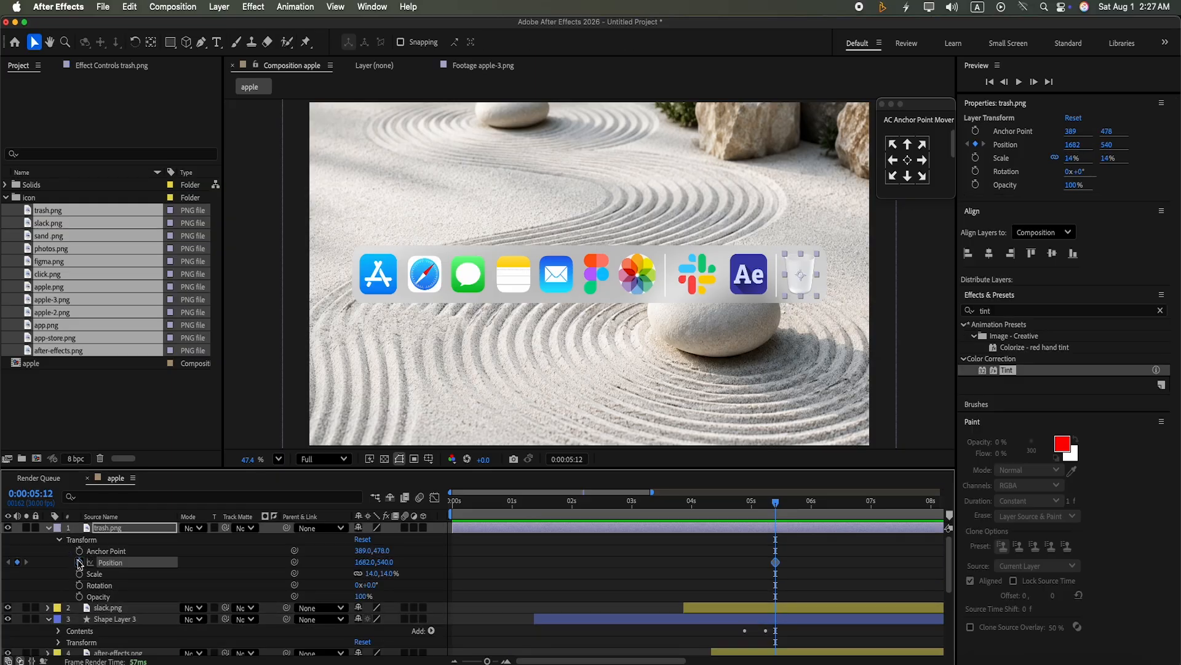
Add an Opacity keyframe to trash.png at 0:00:05:12 and shift its Position and Opacity keyframes together to about 0:00:05:25.
left_click(79, 596)
left_click_drag(730, 554, 799, 610)
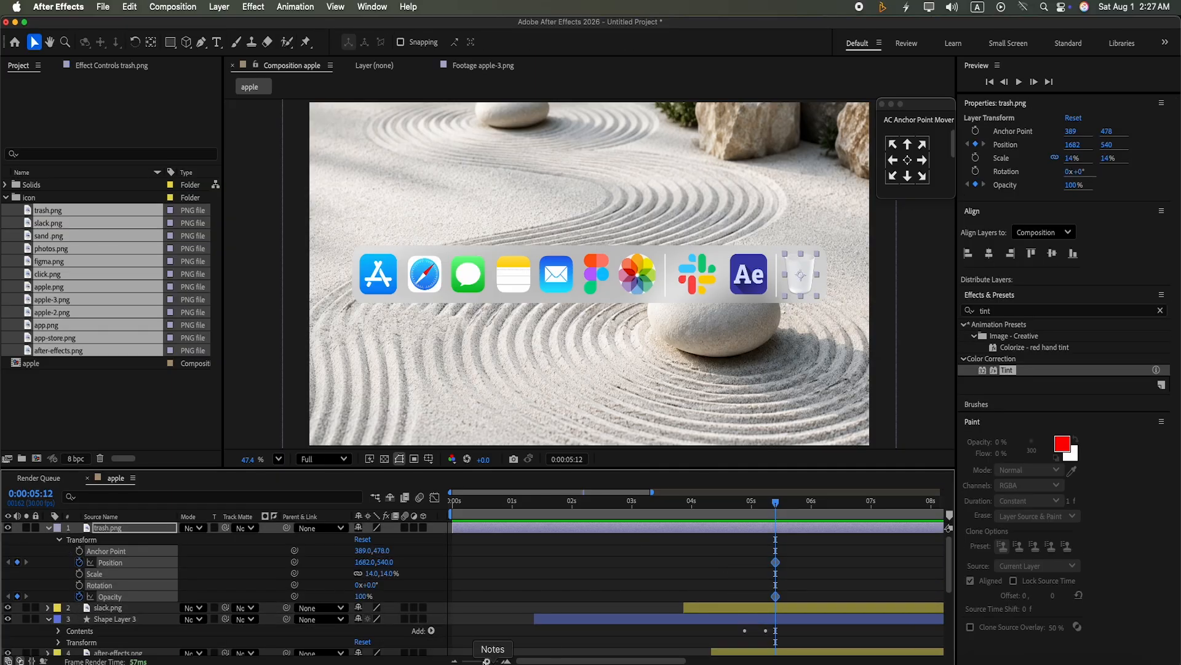
left_click_drag(486, 662, 493, 661)
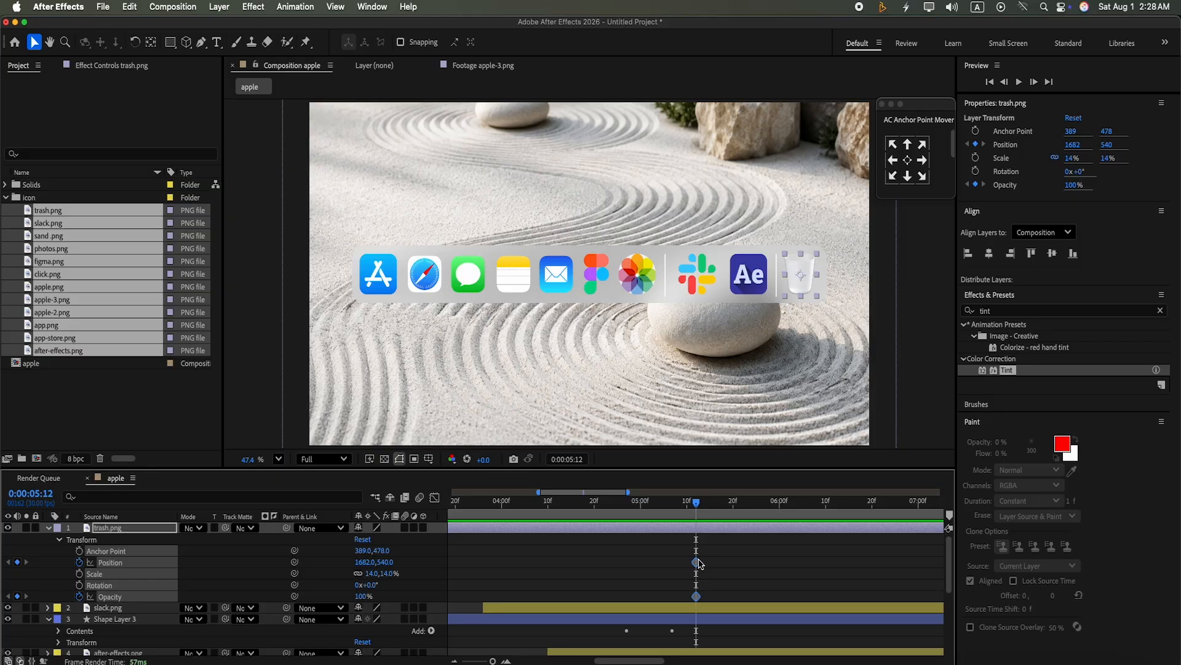
left_click_drag(699, 564, 758, 570)
At 0:00:05:12, set trash.png's Y position to 735 and its opacity to 0%.
left_click_drag(394, 566, 400, 660)
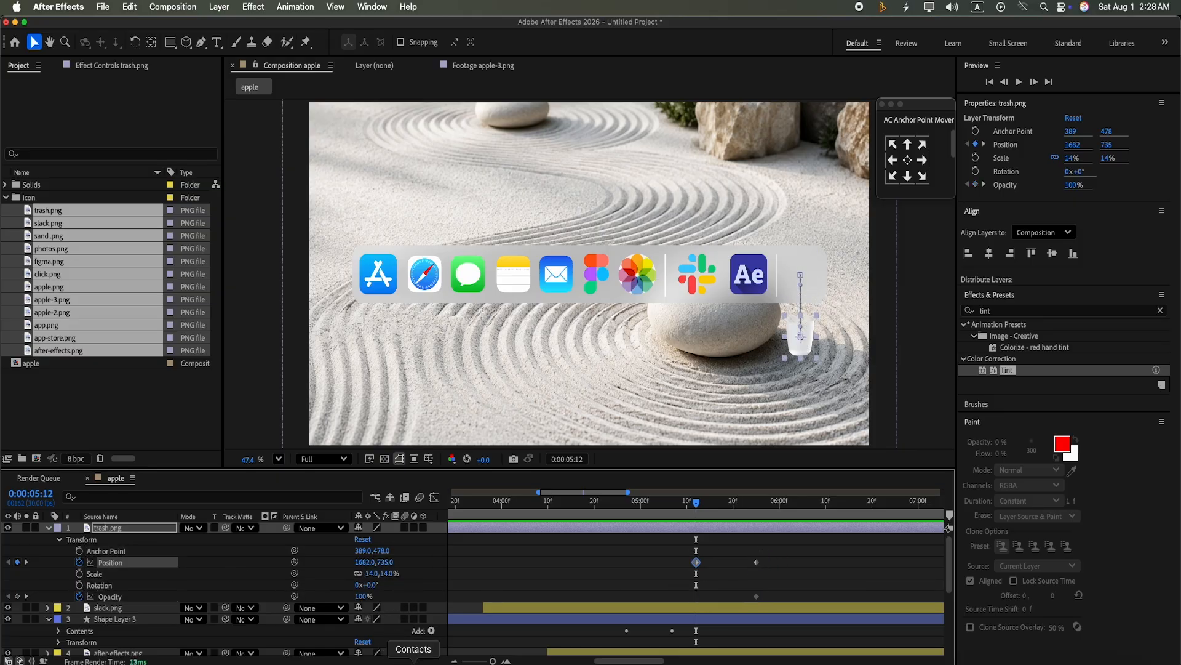
left_click(362, 597)
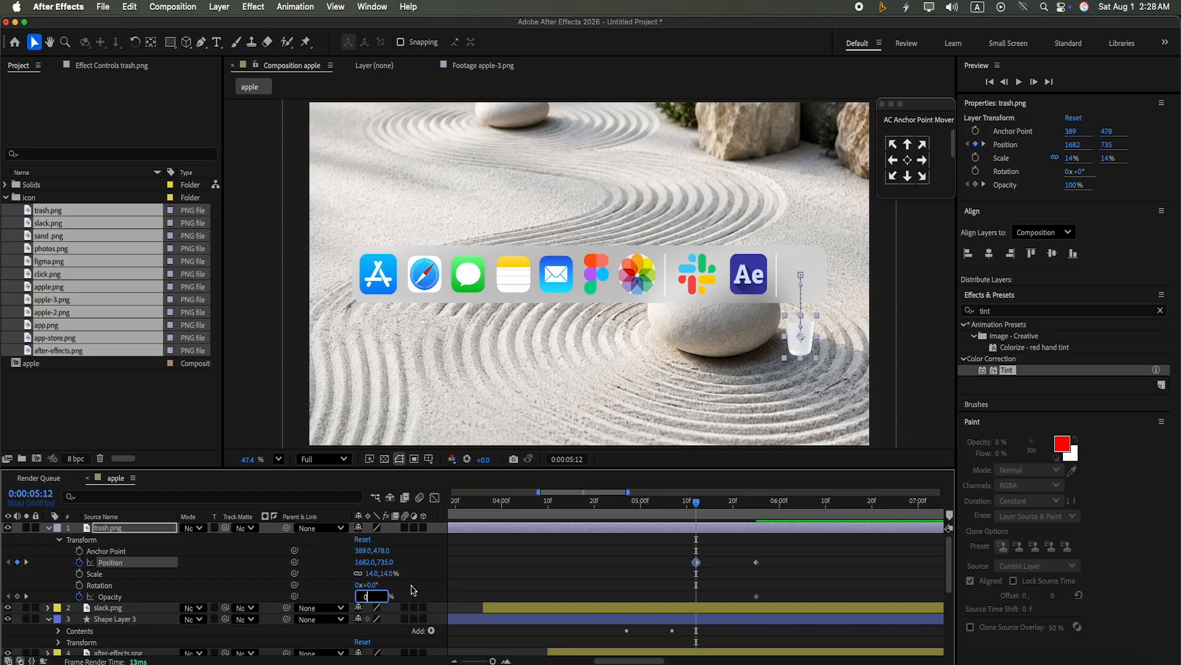
key("Return")
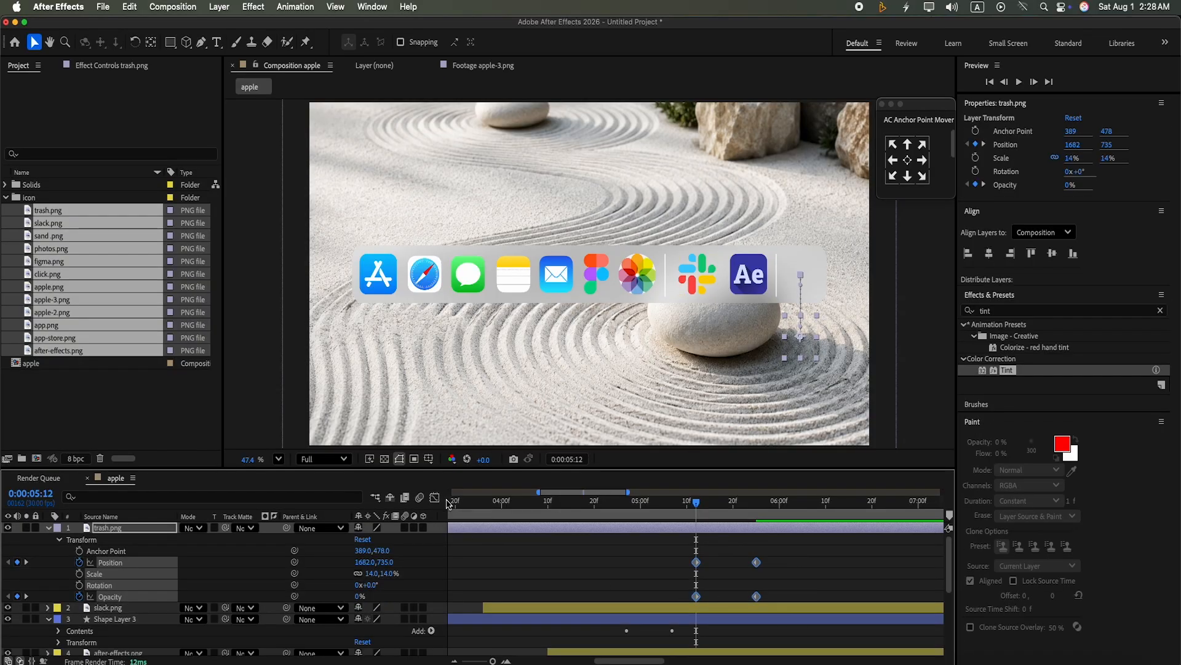
Ease trash.png's Position keyframes by setting both incoming and outgoing velocity influence to 65%.
left_click(753, 564)
left_click_drag(687, 556, 774, 611)
double_click(756, 562)
left_click(490, 330)
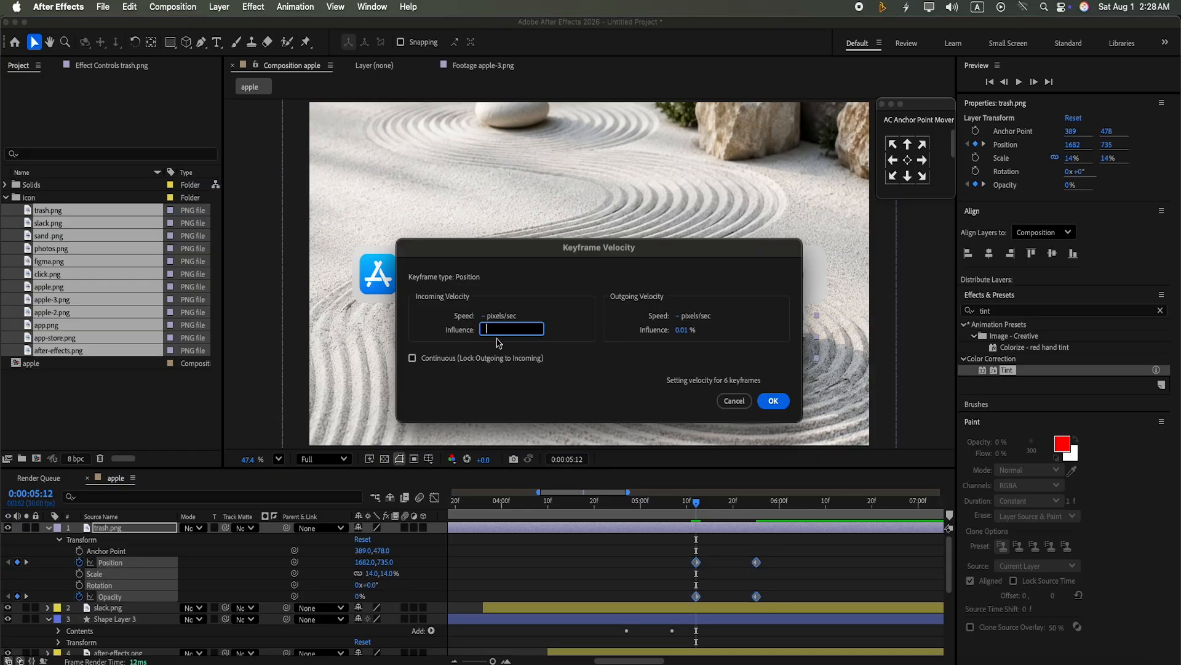
type("65")
left_click(682, 331)
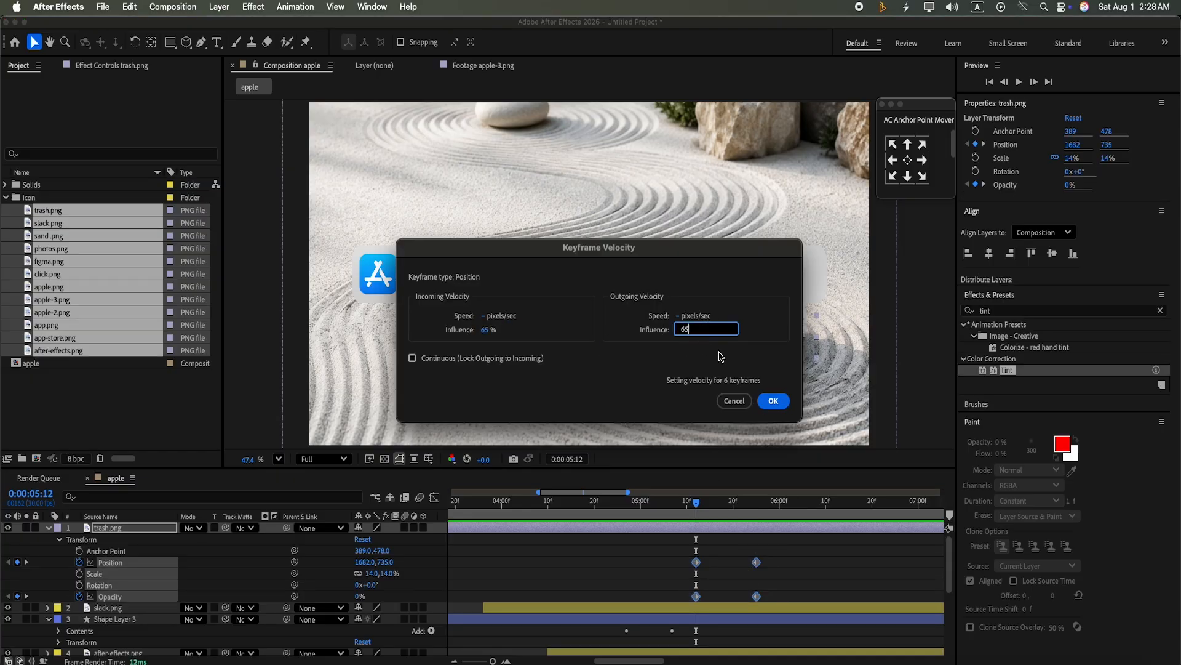
type("65")
left_click(773, 400)
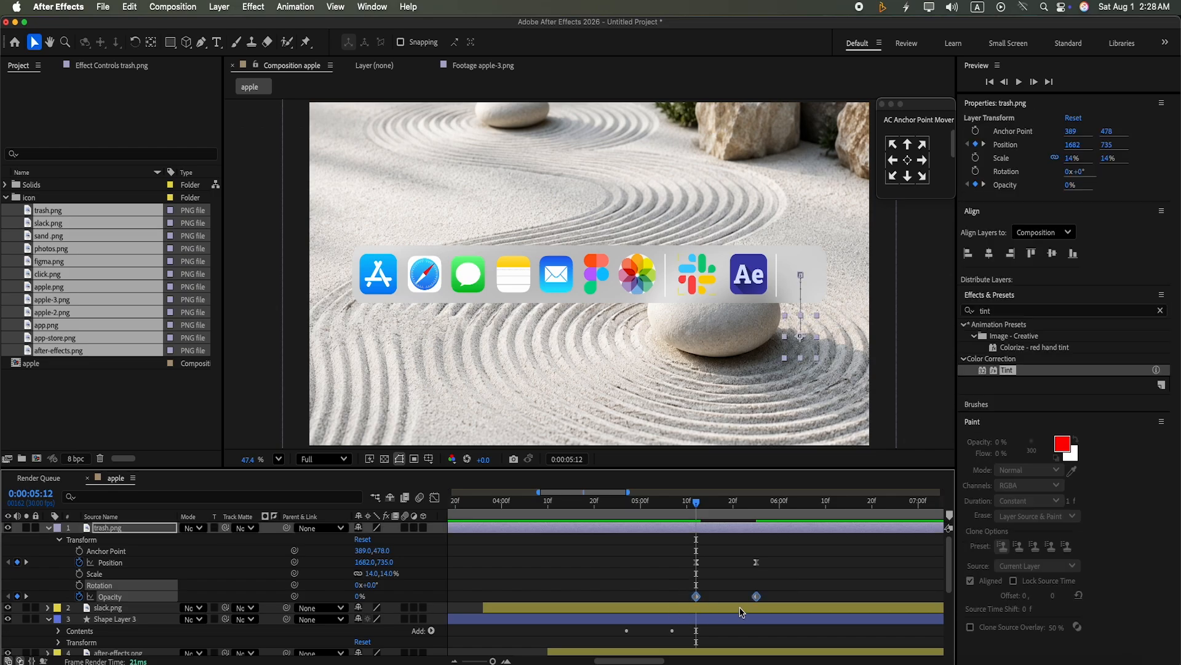
Ease trash.png's Opacity keyframes with 65% incoming and 65% outgoing velocity influence.
key("super+shift+k")
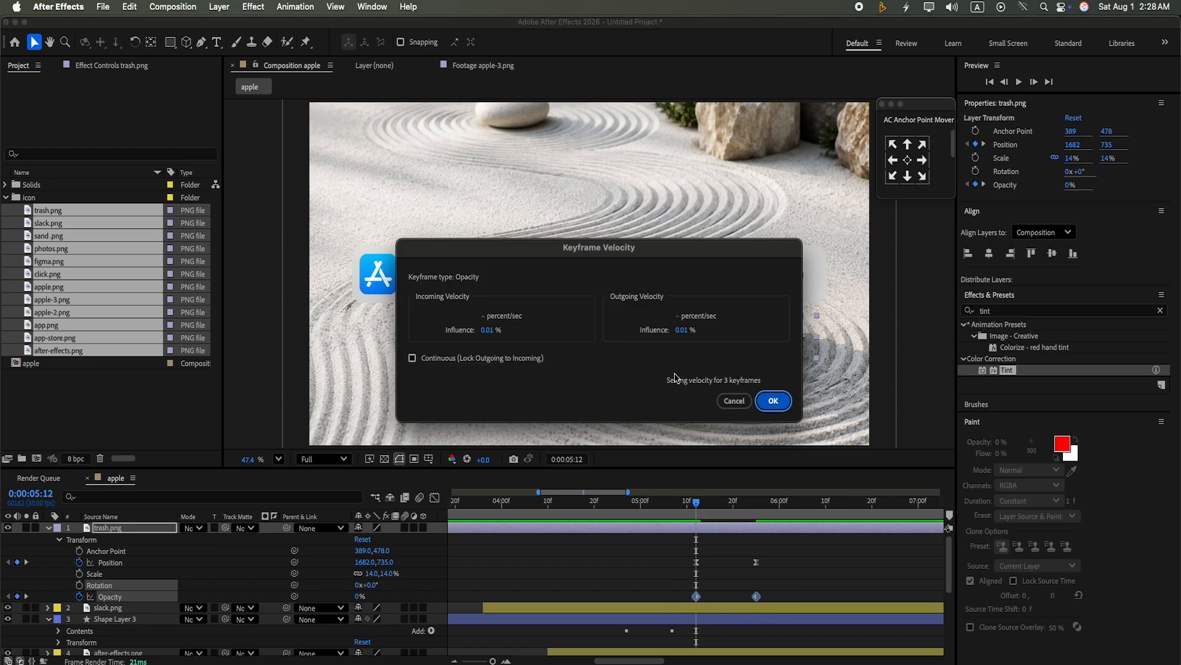
left_click(489, 331)
key("Tab")
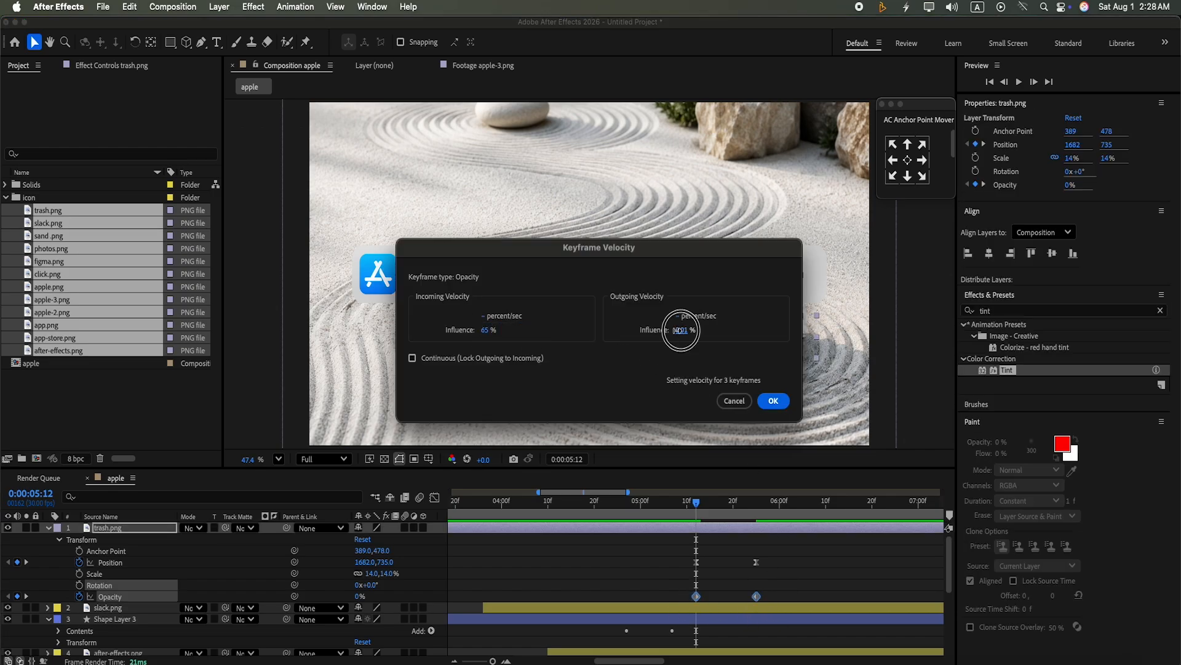
type("65")
left_click(773, 401)
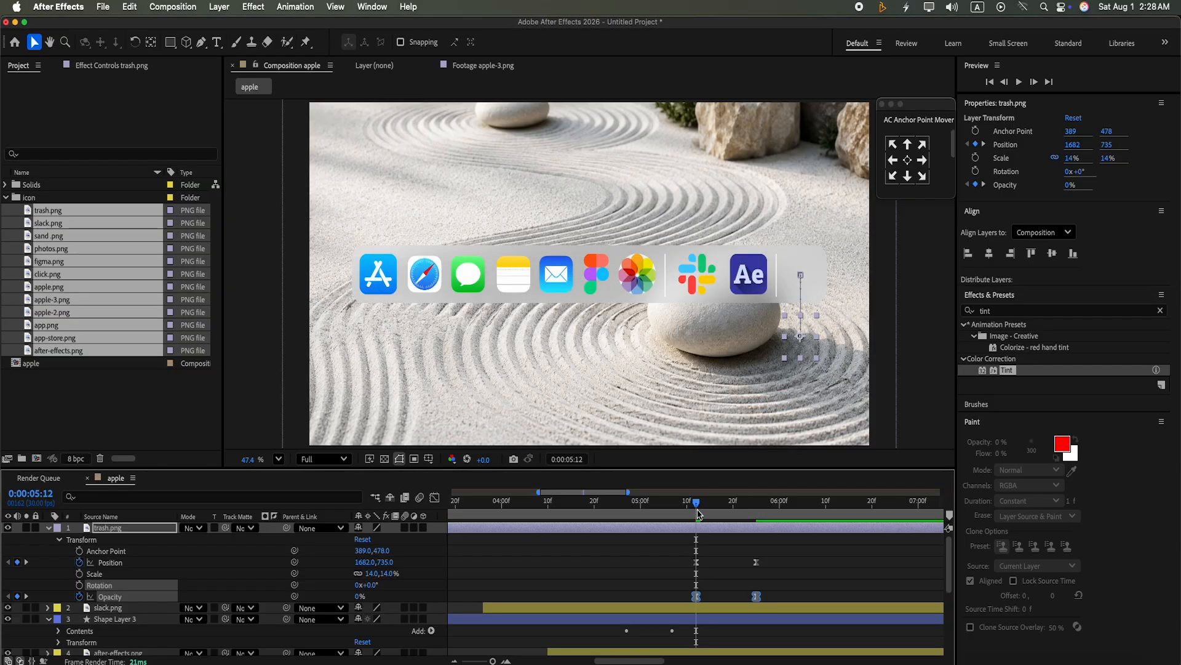
Preview the dock animation from 0:00:00:00 to check the trash icon's entrance.
left_click_drag(694, 505, 304, 533)
left_click(1021, 82)
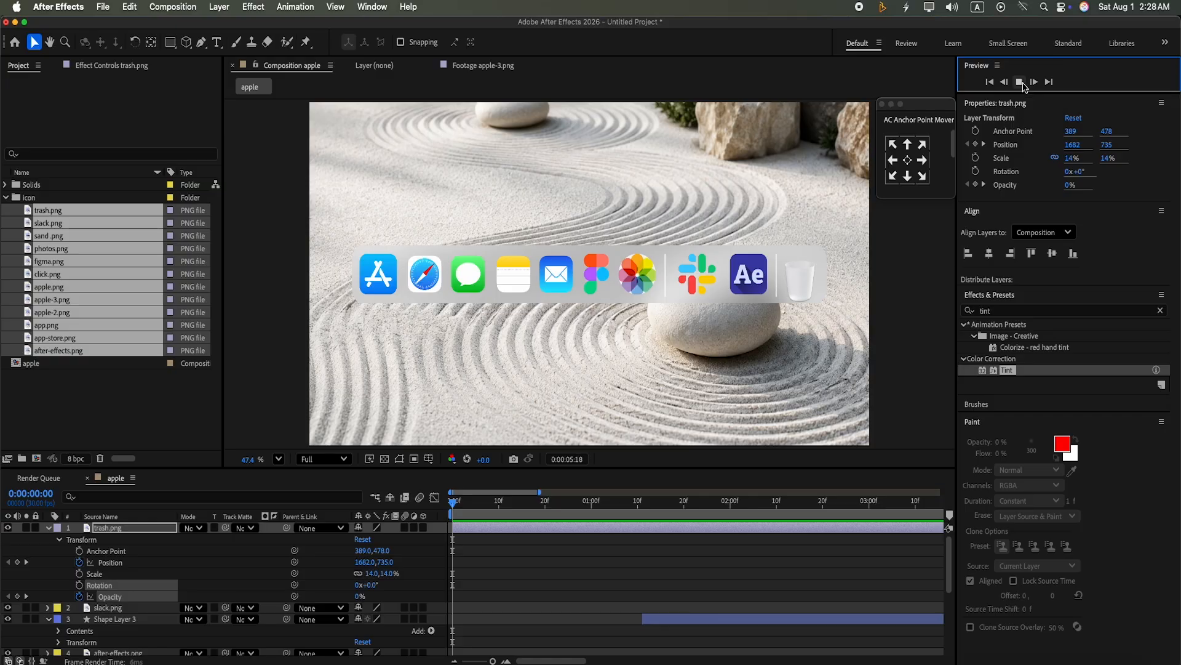
left_click(1020, 82)
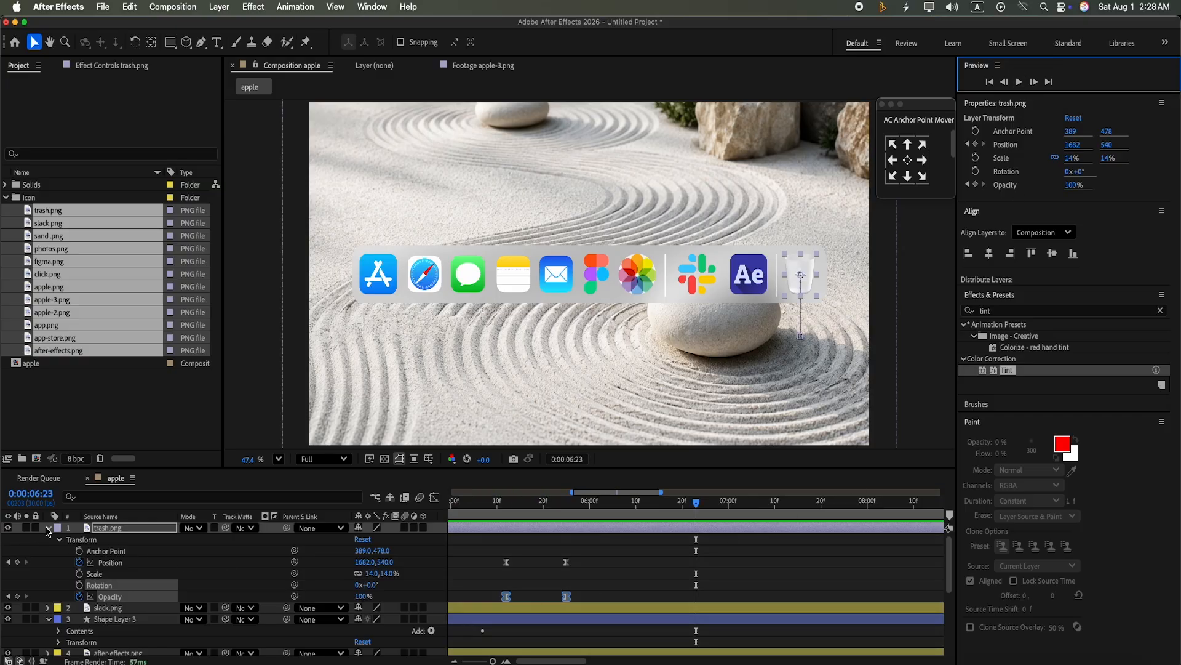
Collapse the expanded properties of trash.png and Shape Layer 3, and add click.png to the composition as the top layer.
left_click(48, 528)
left_click(48, 551)
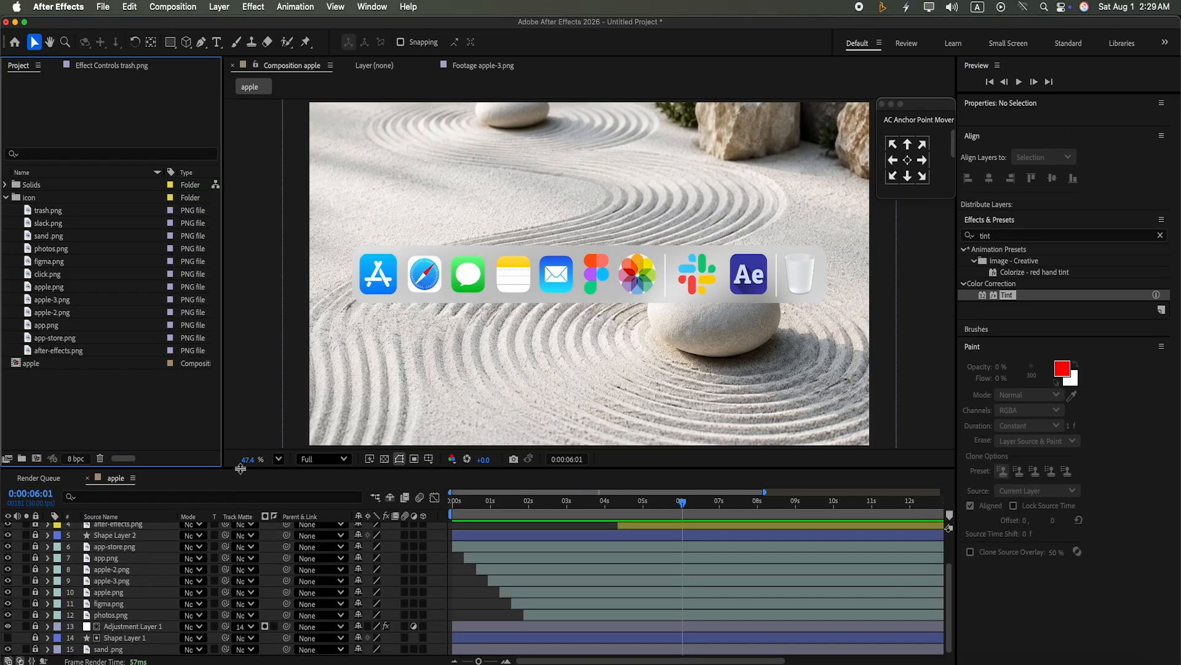
left_click_drag(47, 274, 106, 528)
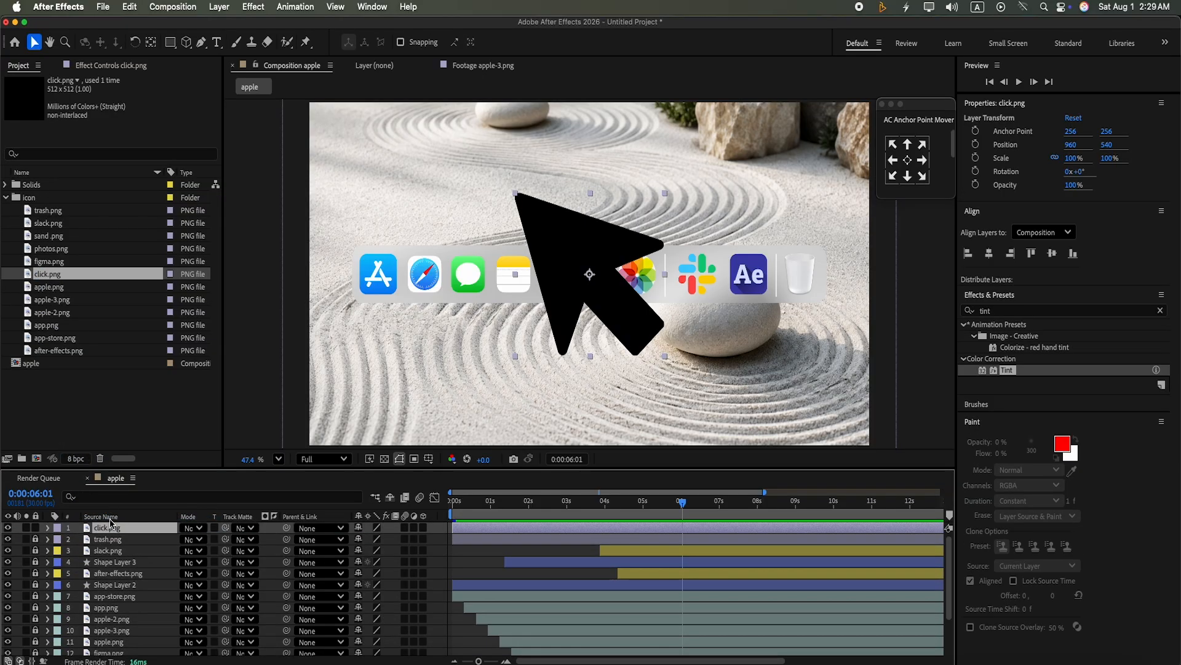
Rotate click.png to 20° and lower it to Y position 643.
left_click(1088, 167)
type("30")
key("Return")
left_click_drag(1084, 173, 1110, 217)
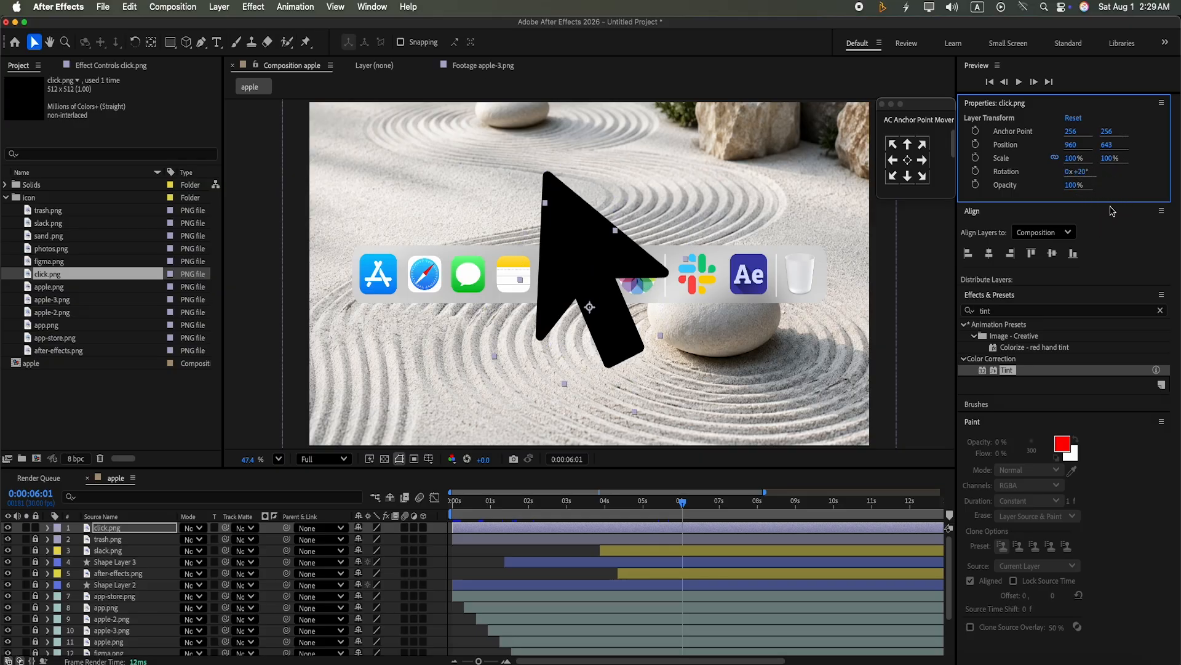
Scale click.png to 13% and move it onto the green Messages icon, at about 544.5, 575.5.
left_click_drag(1108, 160, 1109, 214)
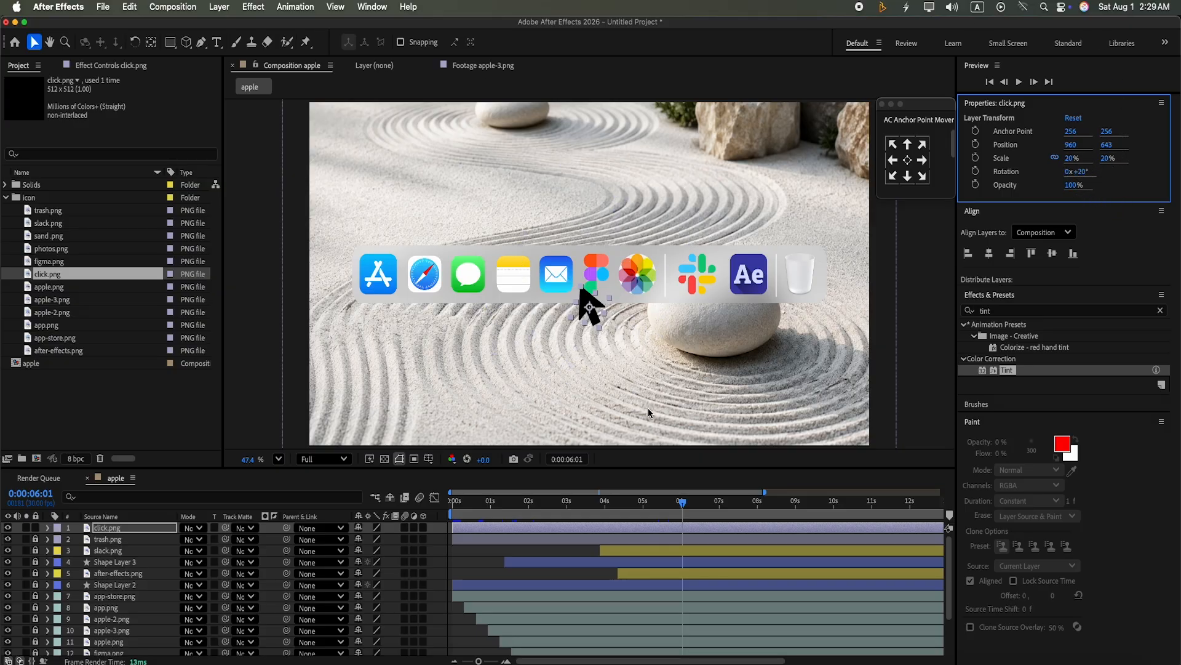
mouse_move(1108, 158)
left_mouse_down()
mouse_move(1107, 174)
mouse_move(1109, 150)
left_mouse_up()
left_click_drag(591, 308, 473, 293)
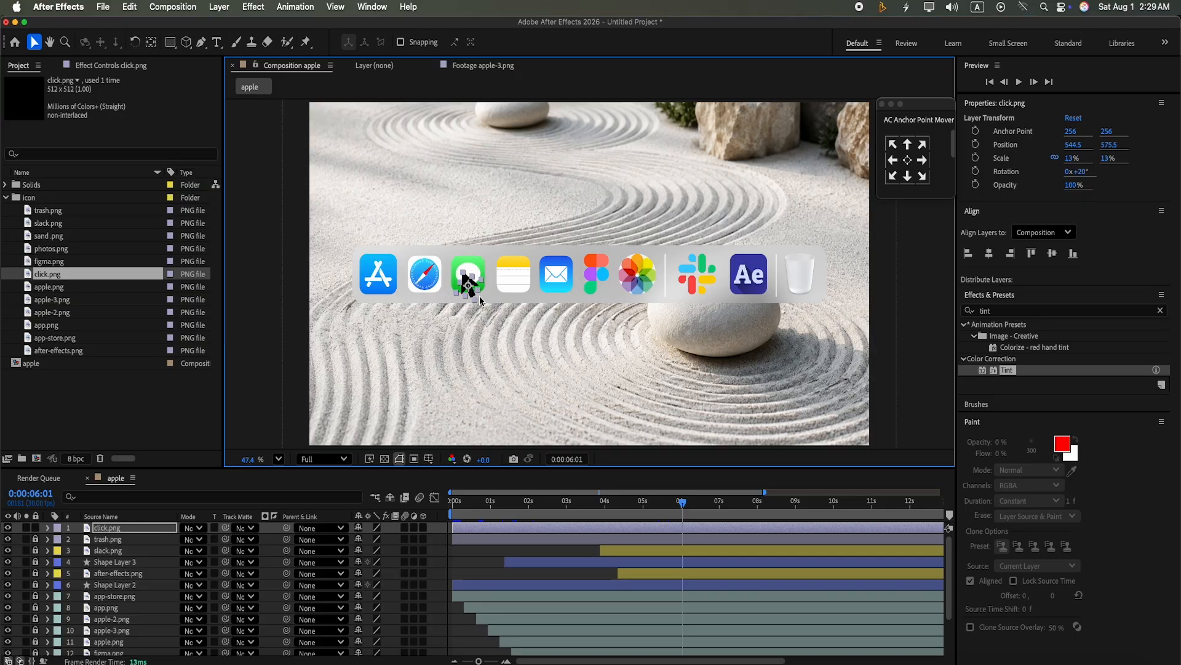
Add a Position keyframe to click.png at 0:00:06:00.
mouse_move(683, 502)
left_mouse_down()
mouse_move(603, 502)
mouse_move(682, 503)
left_mouse_up()
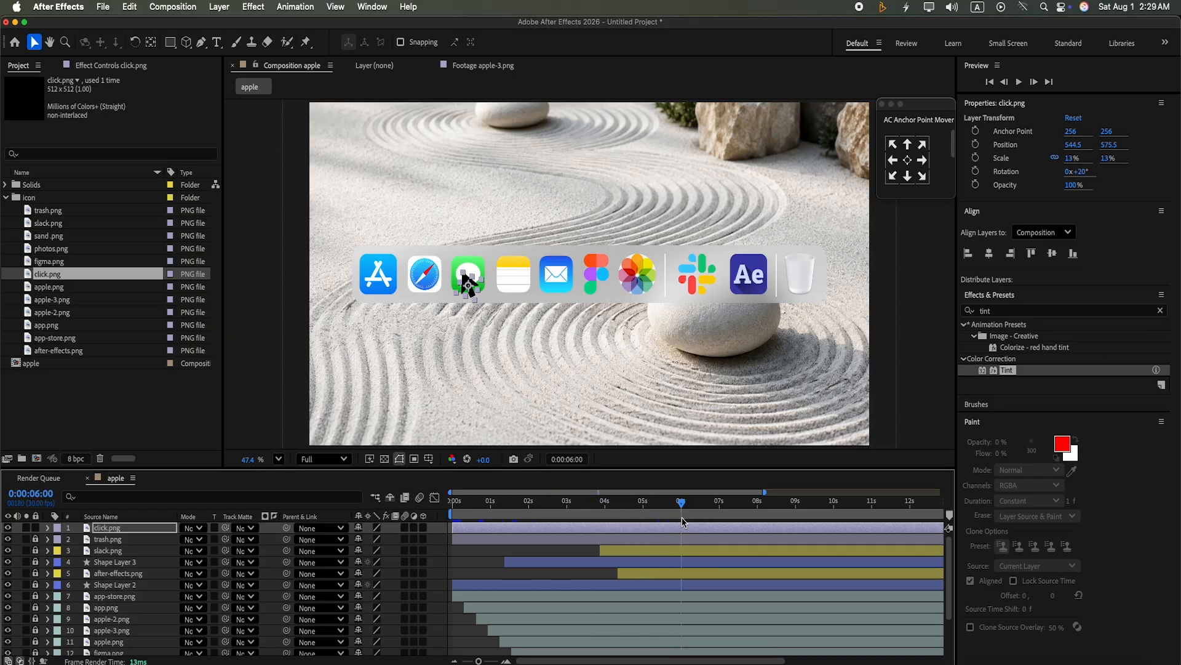
left_click(46, 528)
left_click(59, 540)
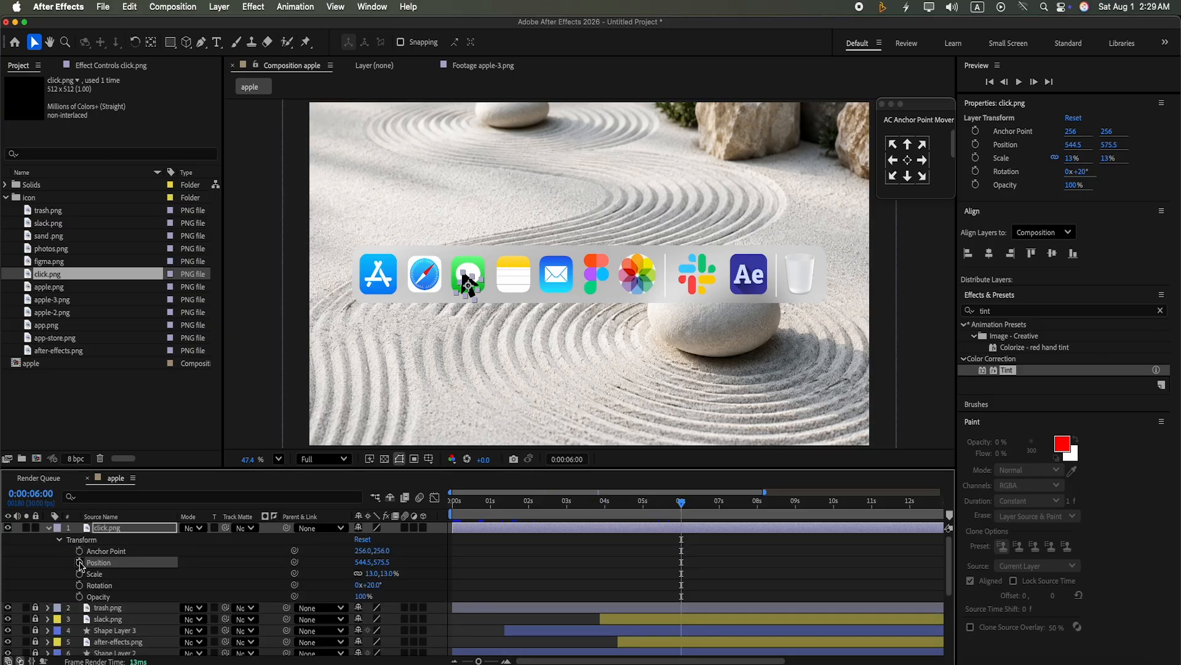
left_click(79, 562)
Shift click.png's Position keyframe to about 0:00:06:15, and at 0:00:06:00 move the cursor below the frame to about 930.5, 1157.7.
left_click_drag(479, 662, 491, 660)
left_click_drag(697, 563, 740, 562)
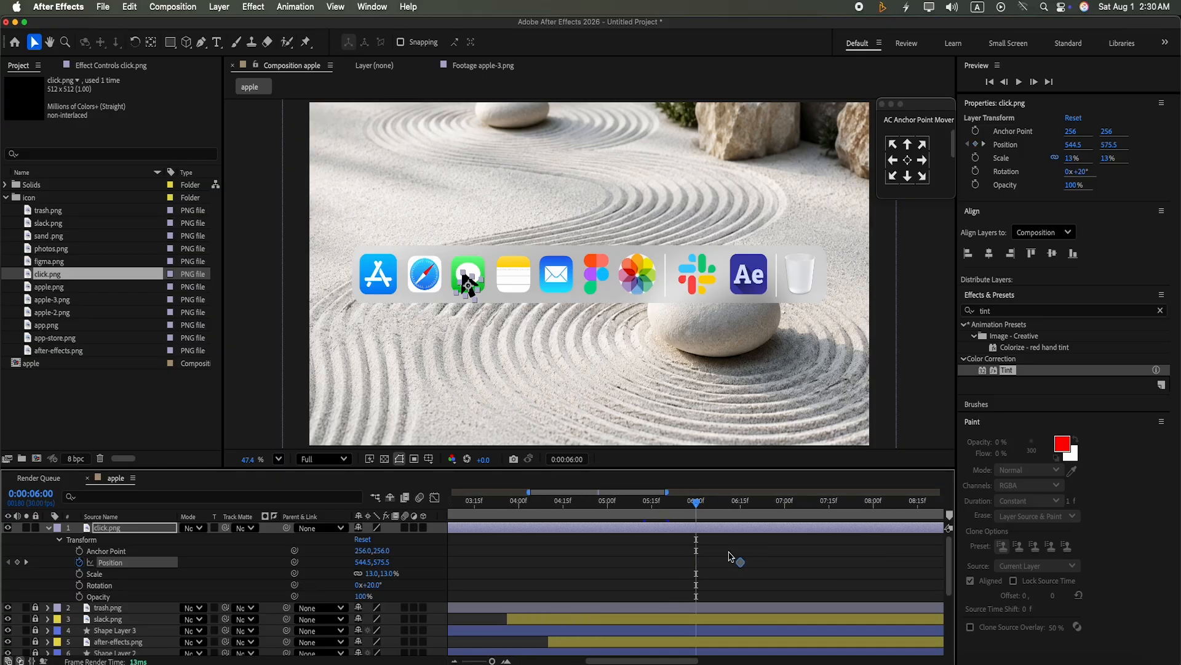
left_click_drag(470, 293, 585, 478)
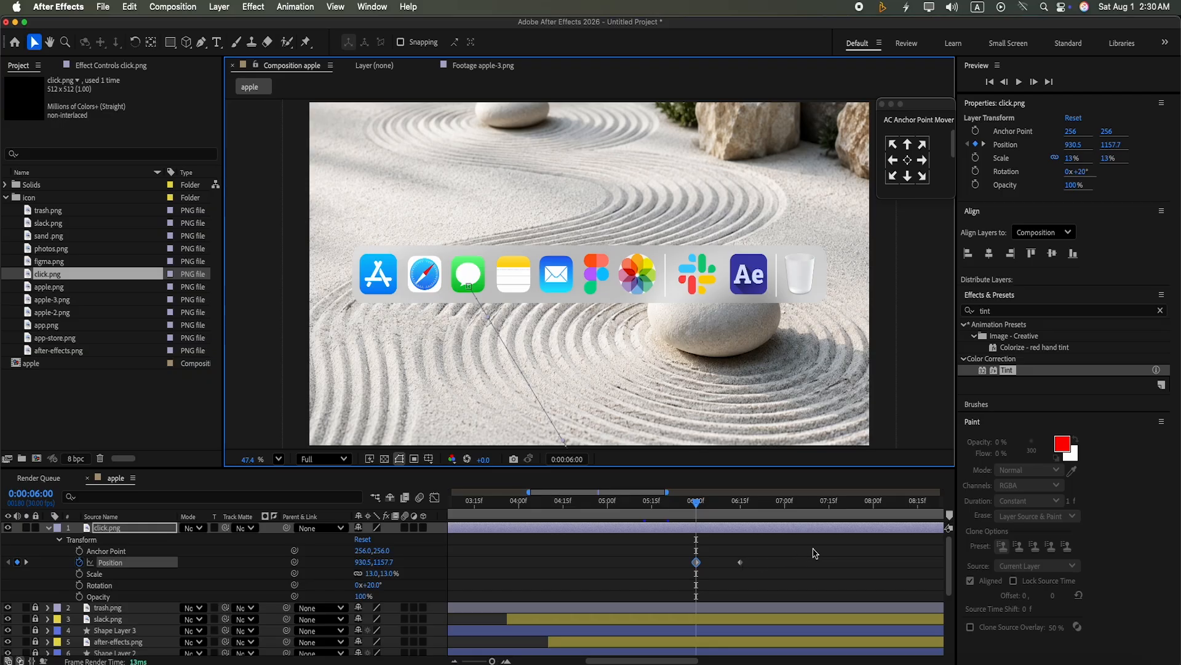
left_click(1022, 81)
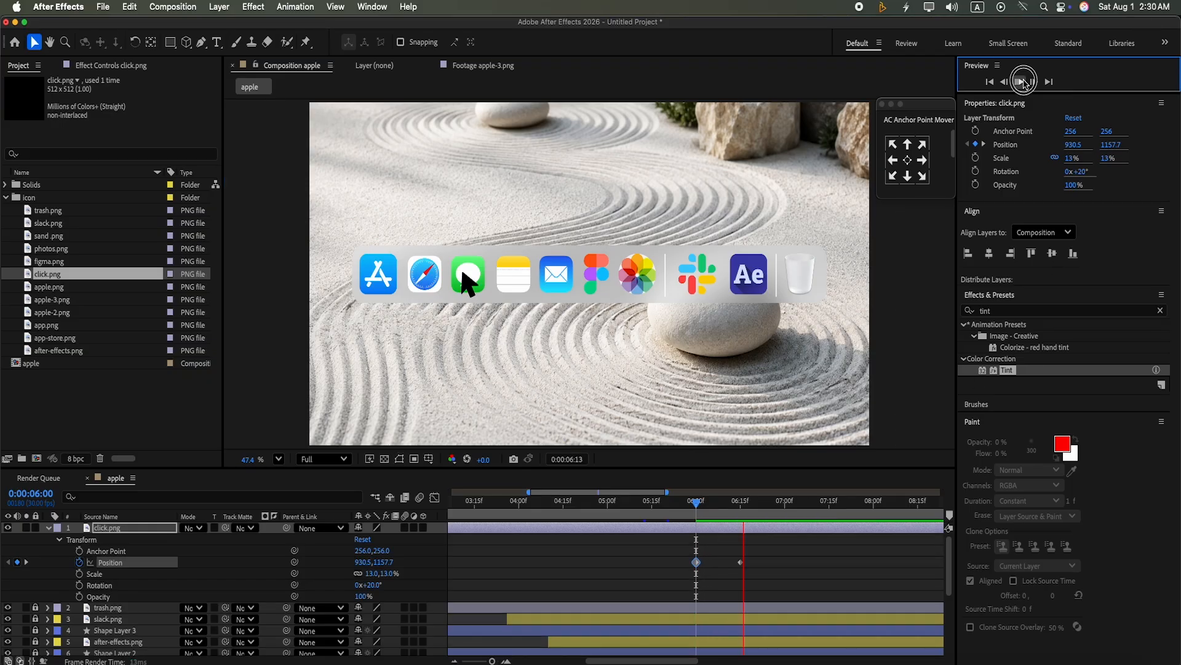
Ease both click.png Position keyframes with 65% incoming and outgoing influence, and preview the cursor's movement from 0:00:06:00.
left_click(765, 564)
left_click_drag(765, 565, 736, 565)
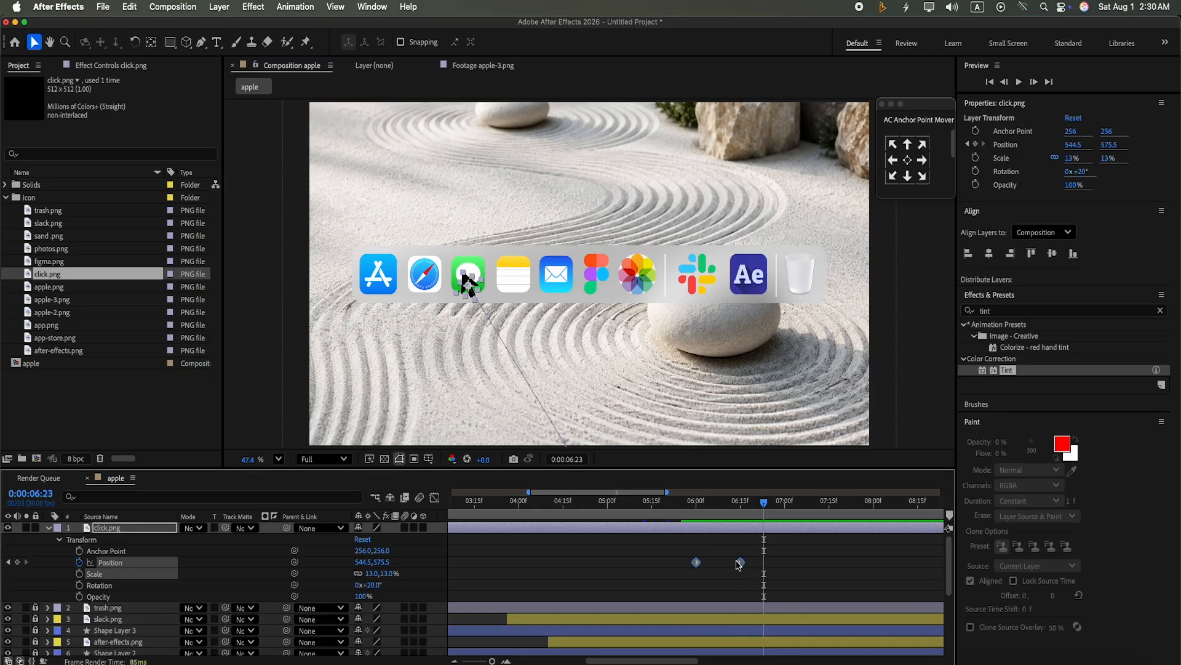
key("super+shift+k")
key("Tab")
type("6")
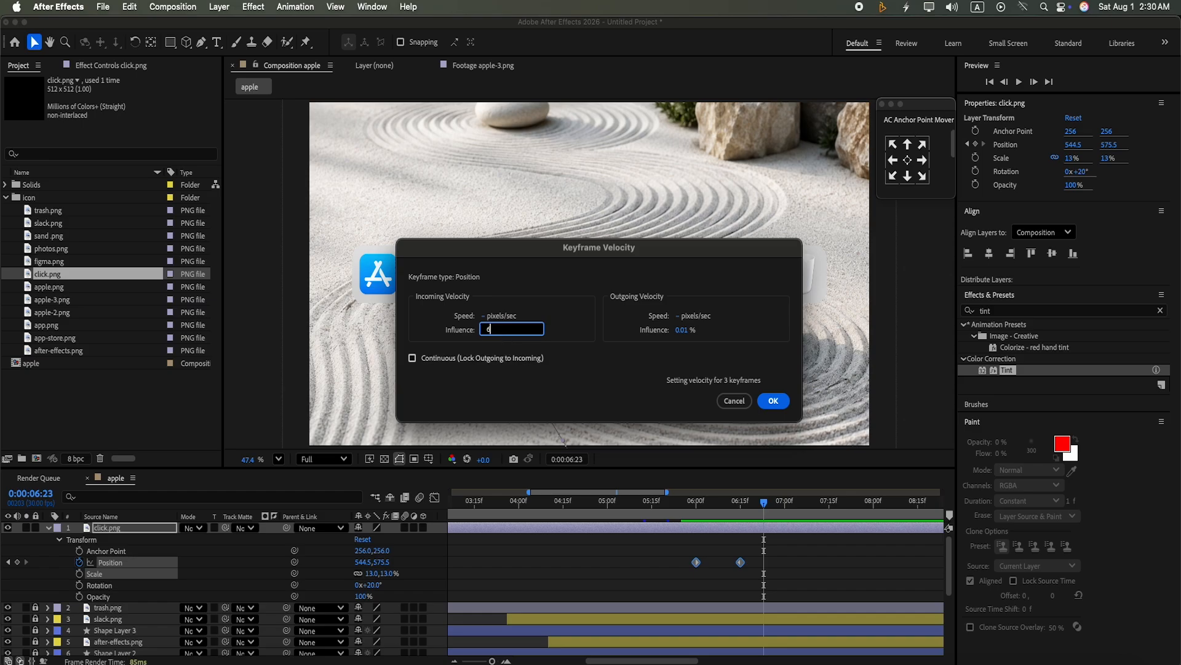
type("5")
left_click(683, 331)
type("65")
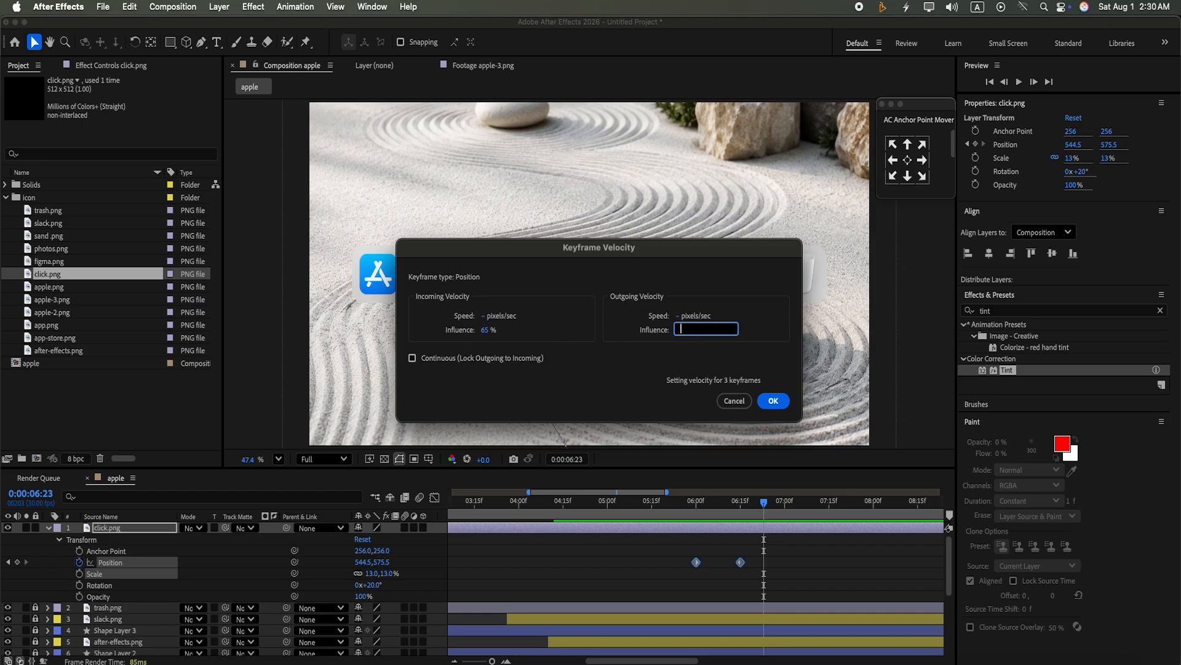
left_click(773, 401)
left_click_drag(781, 515, 696, 509)
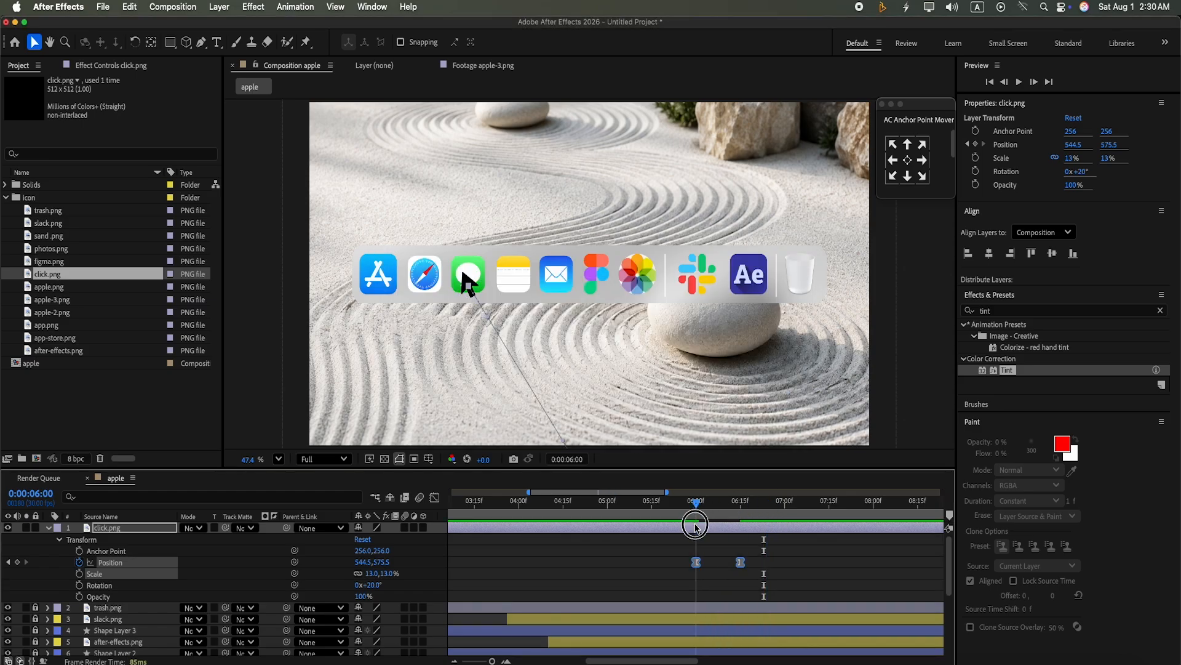
left_click(1019, 82)
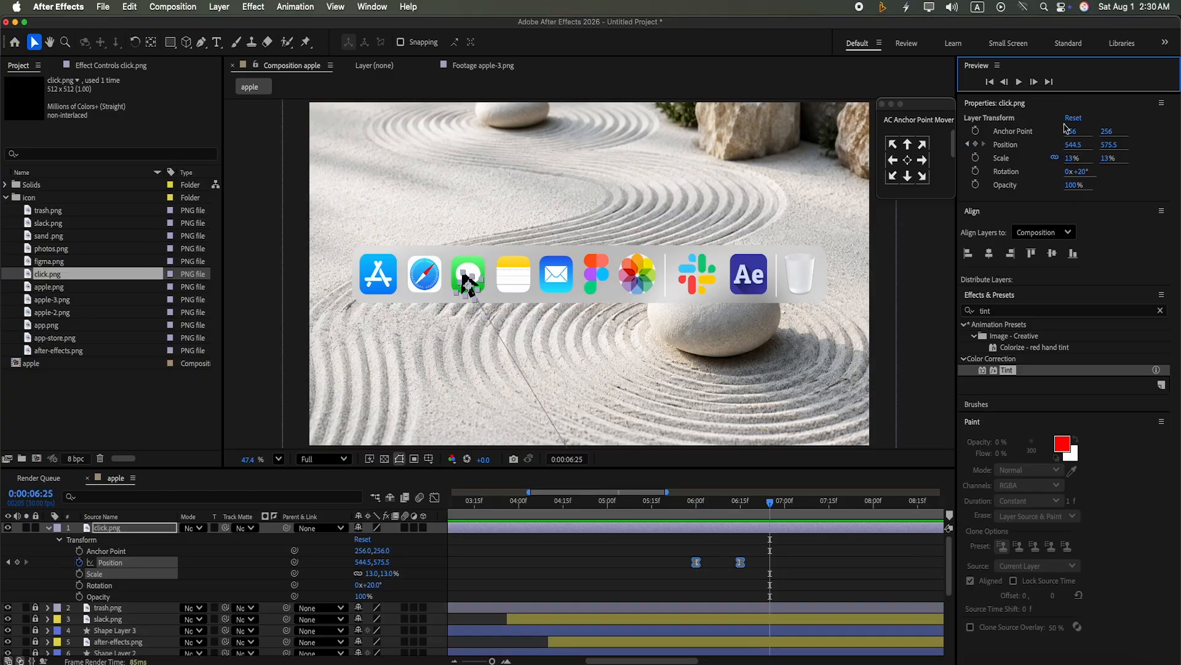
Add a Scale keyframe to click.png and place it at 0:00:06:16, just after the last Position keyframe.
left_click(758, 514)
left_click_drag(757, 516, 753, 515)
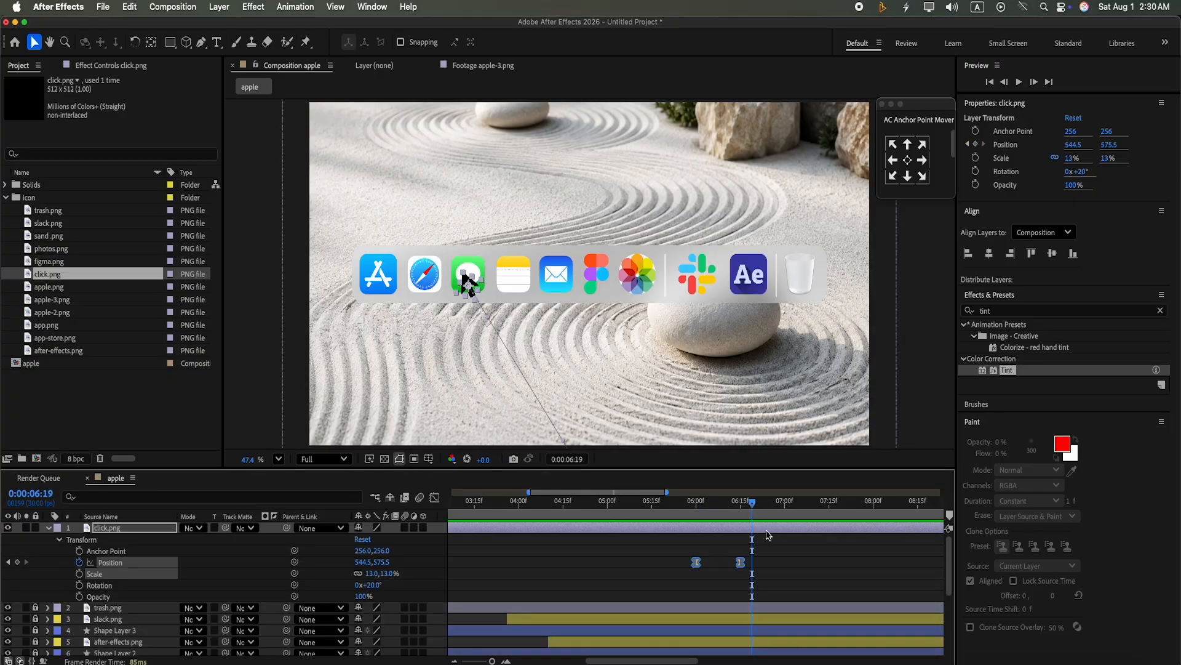
left_click(780, 579)
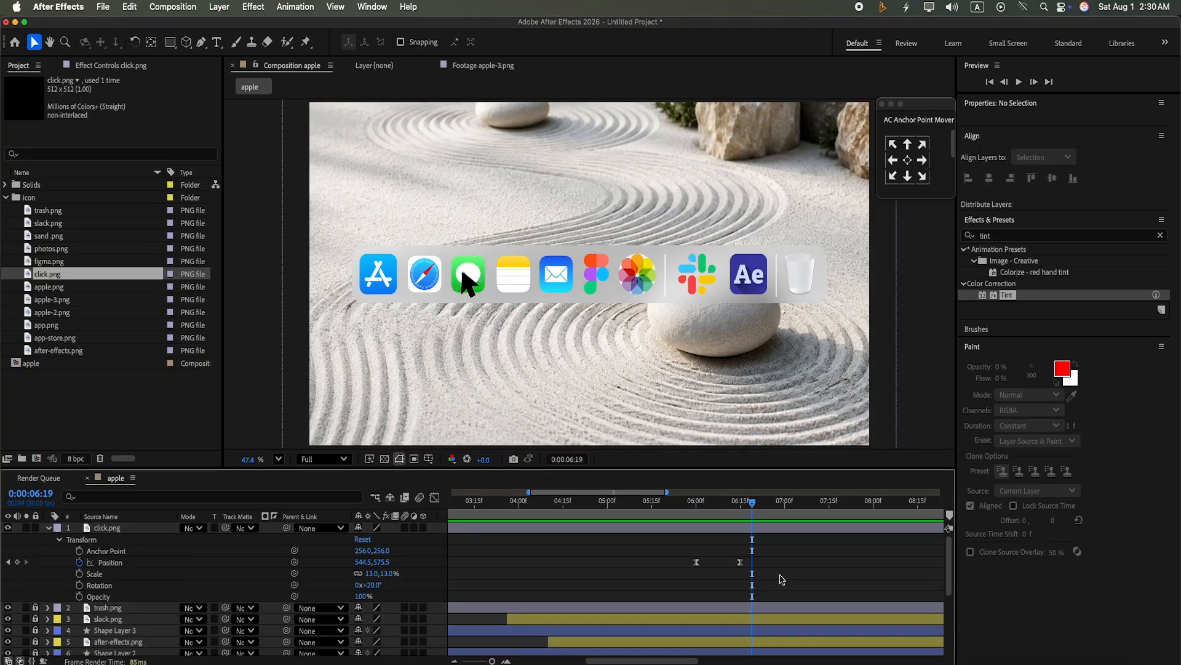
left_click(79, 573)
left_click_drag(749, 502, 763, 514)
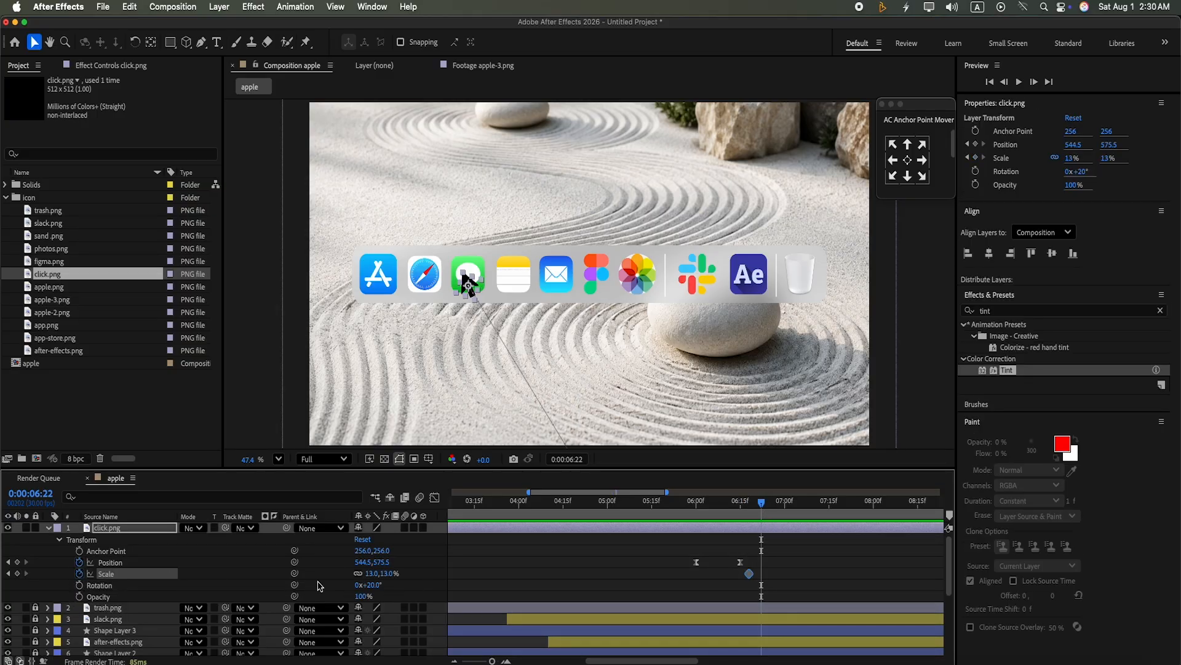
left_click_drag(494, 660, 498, 661)
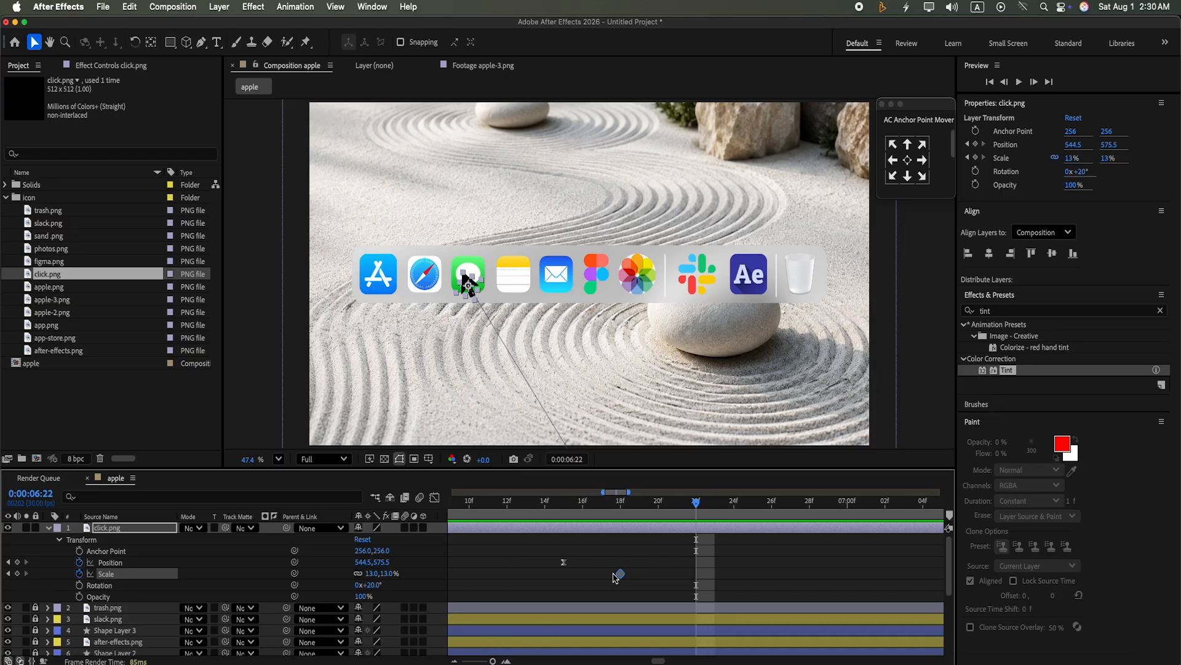
left_click_drag(621, 575, 583, 574)
Set click.png's scale to 15% at 0:00:06:20, and return the playhead to 0:00:06:16.
left_click_drag(696, 533, 657, 533)
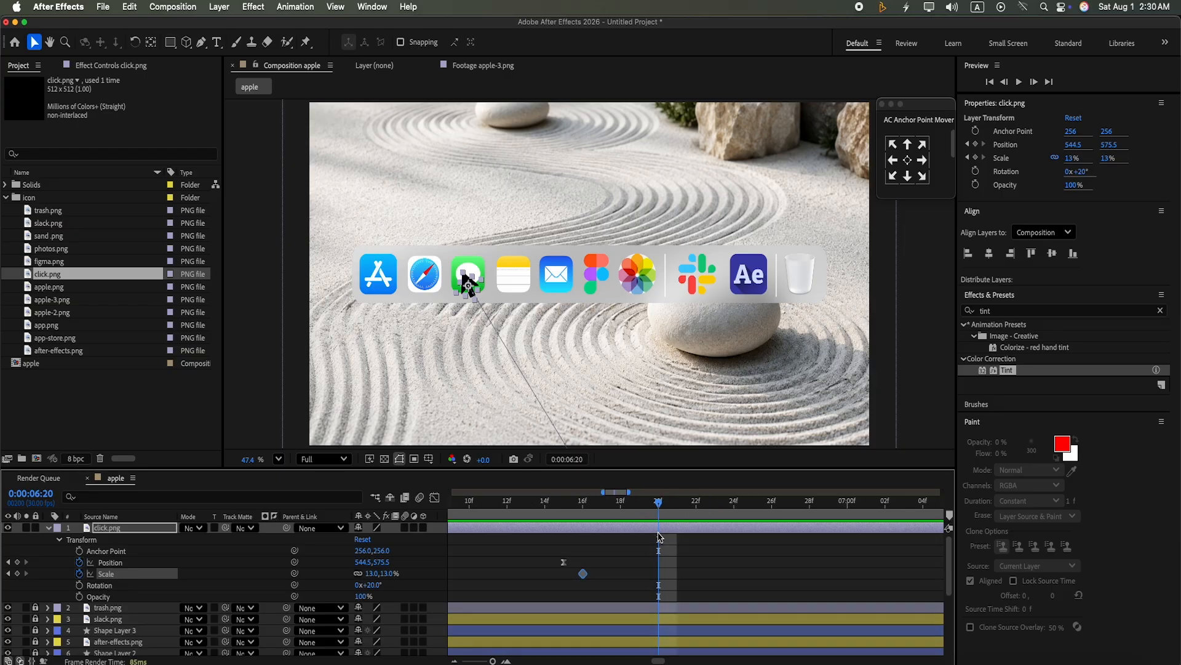
left_click(376, 573)
left_click(413, 587)
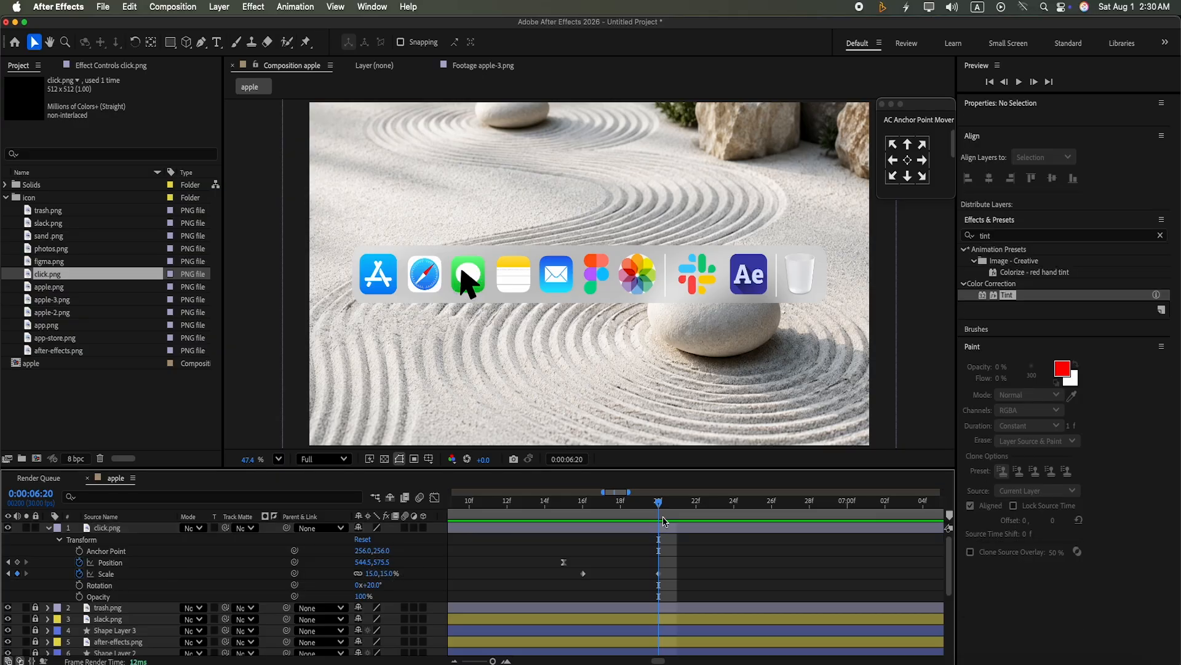
left_click_drag(659, 509, 579, 533)
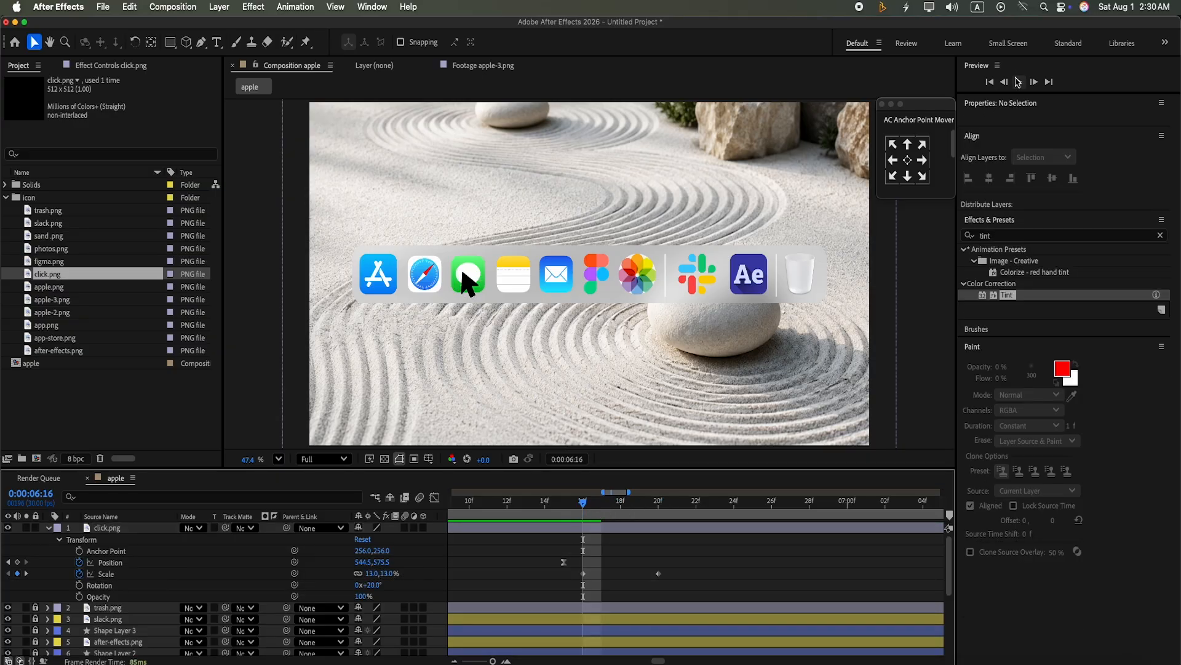
Set click.png's scale back to 13% at 0:00:06:24 to finish the cursor's click pulse.
left_click(1018, 82)
left_click_drag(923, 504, 738, 533)
left_click(371, 573)
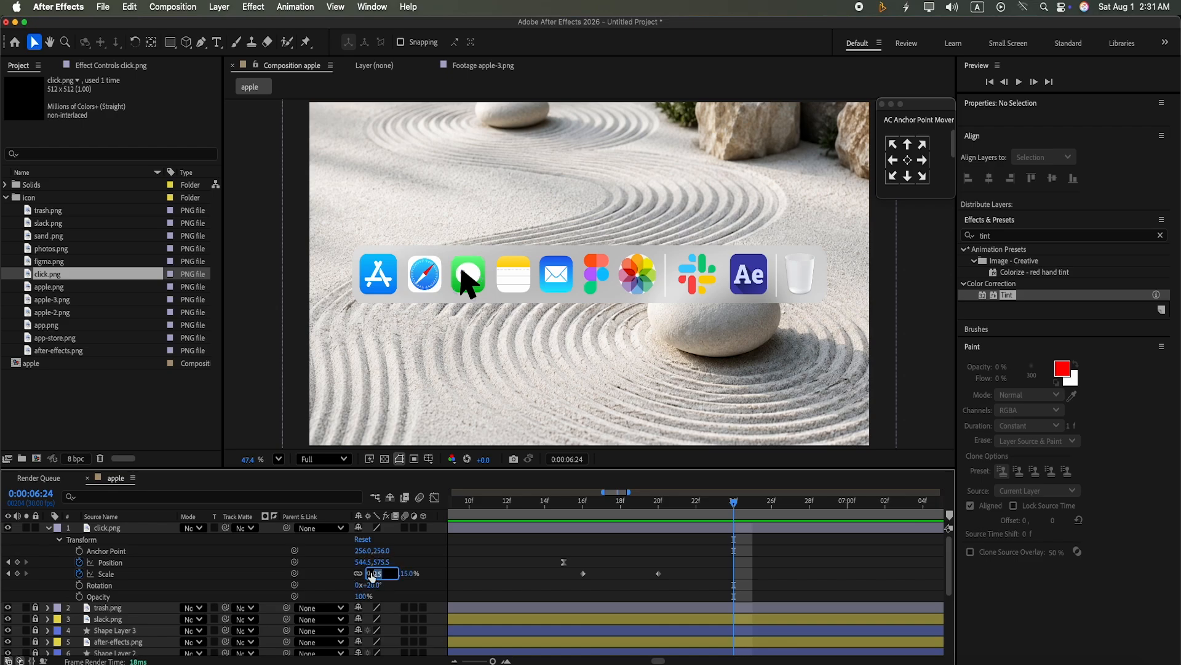
type("13")
key("Return")
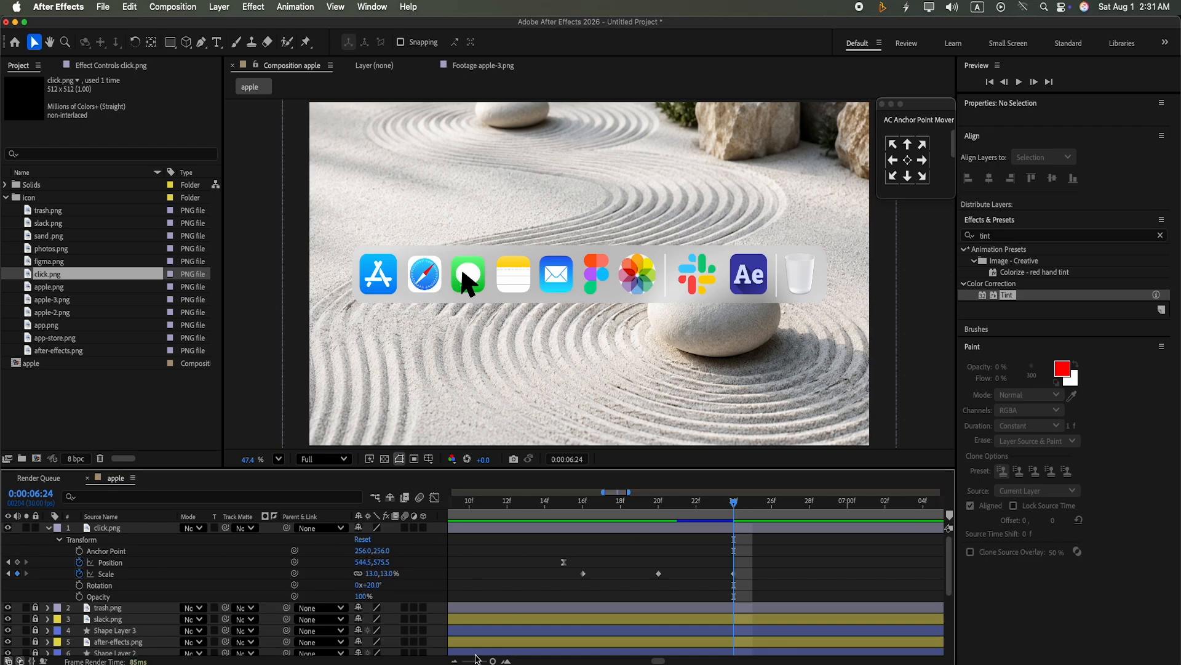
Preview the cursor's slide-in and click pulse from about 0:00:06:01.
left_click_drag(492, 661, 491, 660)
left_click_drag(696, 506, 635, 523)
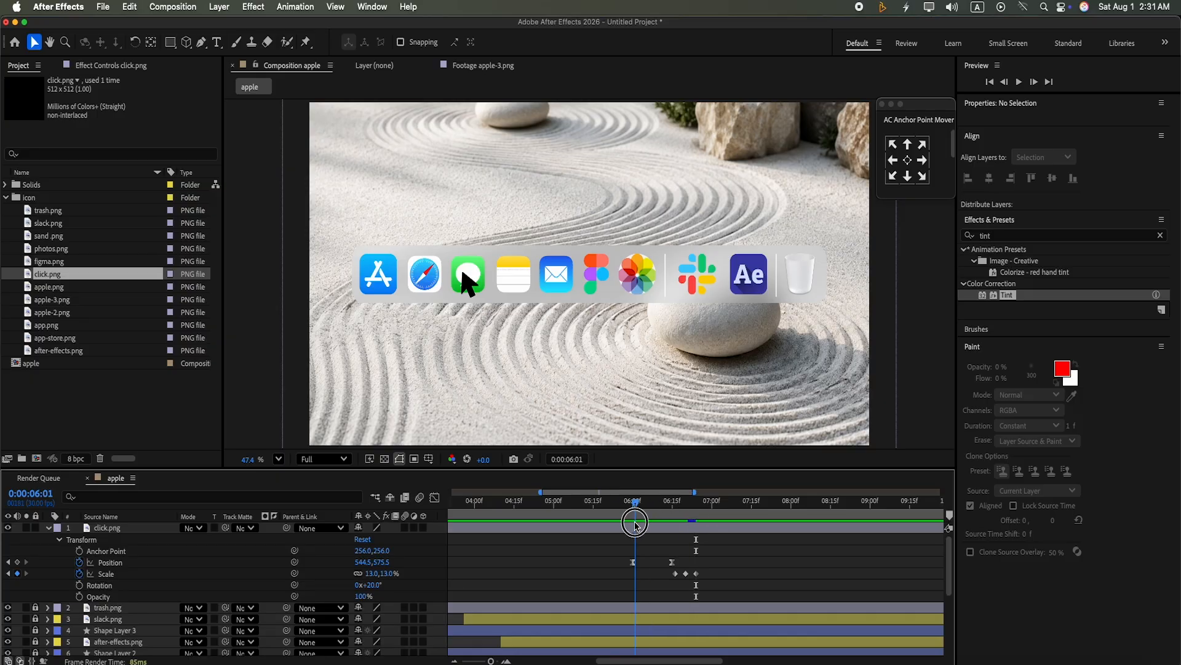
left_click(1018, 81)
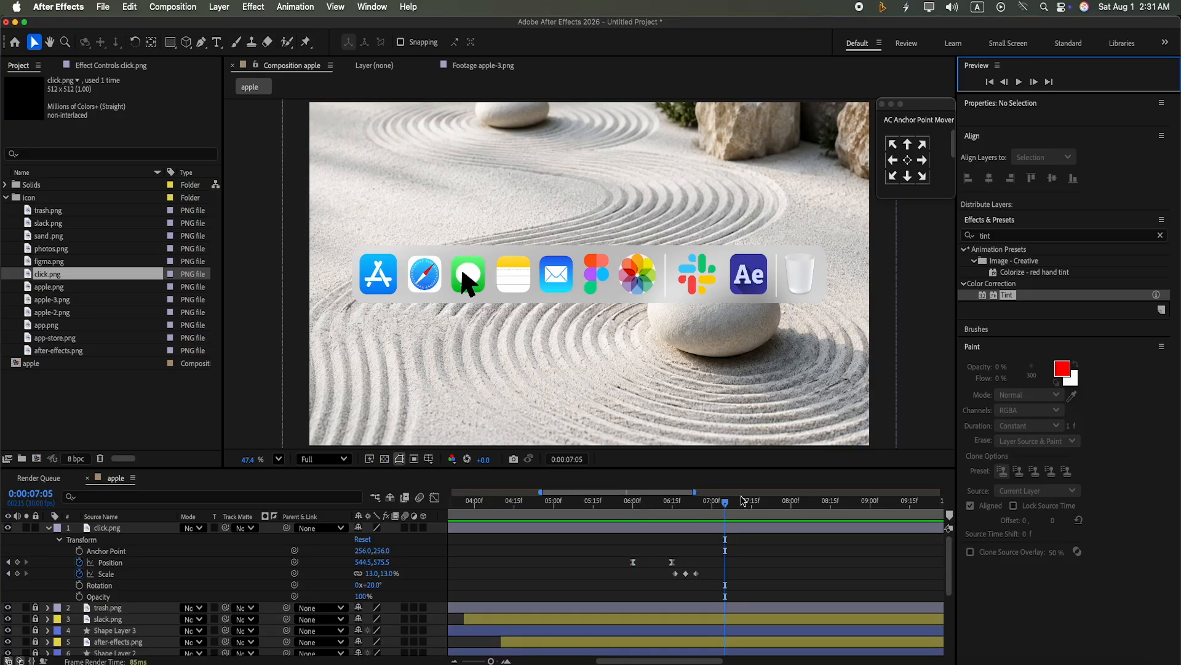
Add a Position keyframe to apple-2.png, the Messages icon, at 0:00:06:24, where the cursor's click ends.
left_click_drag(726, 503, 696, 526)
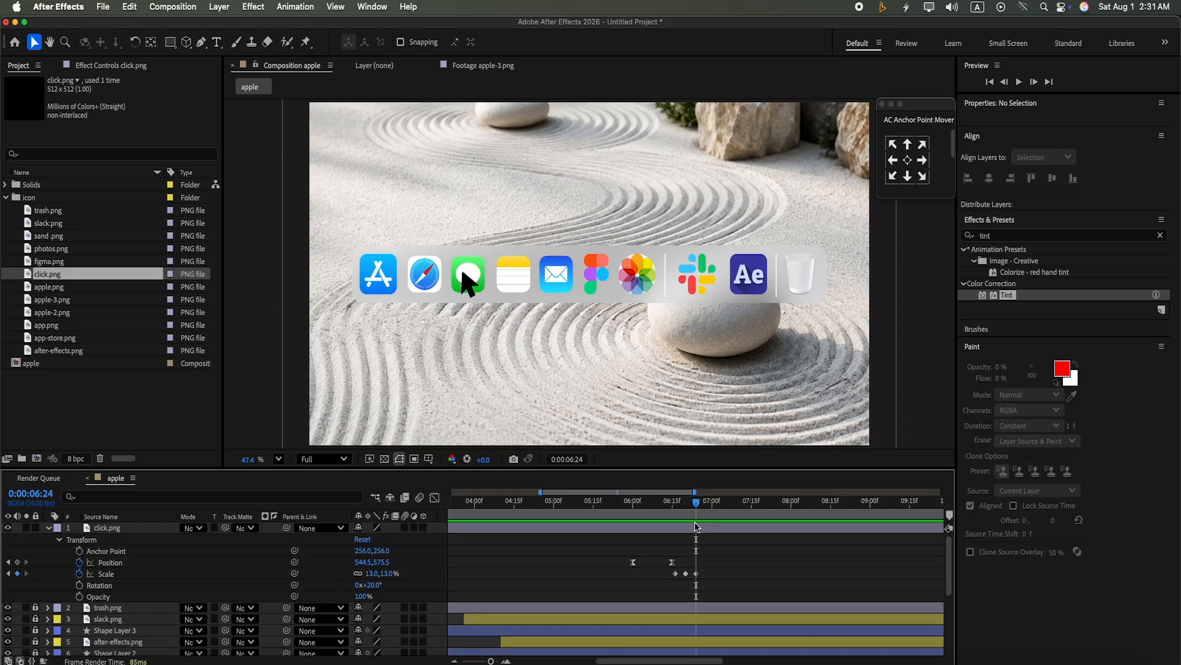
scroll(949, 548, "down", 5)
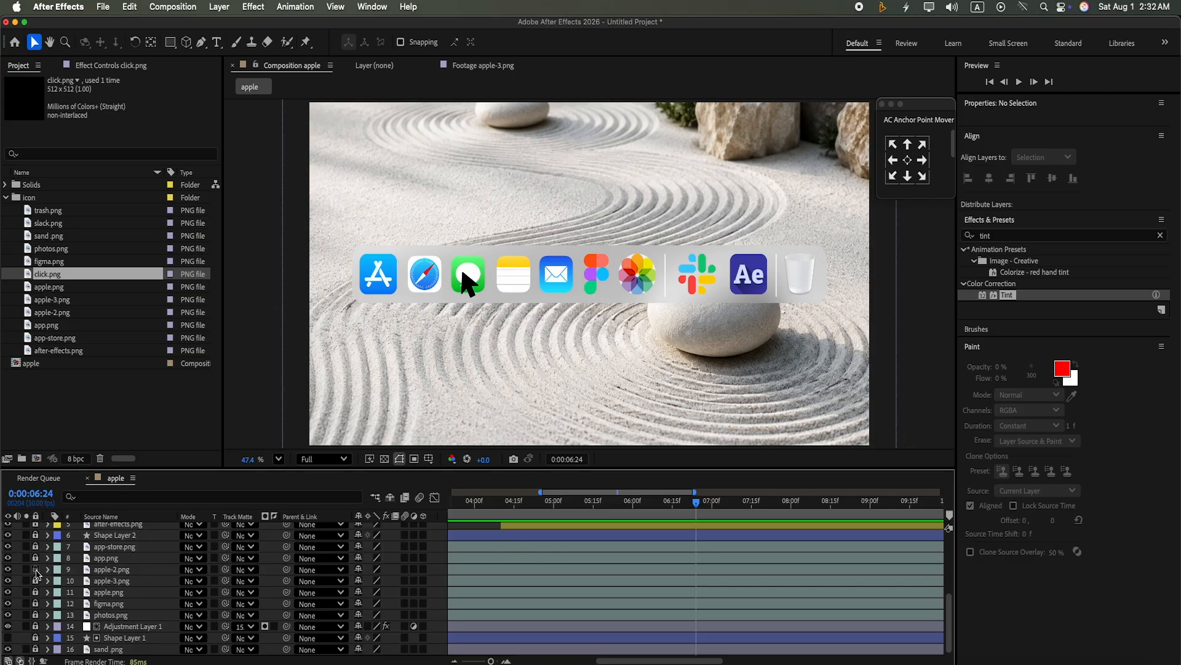
left_click(126, 570)
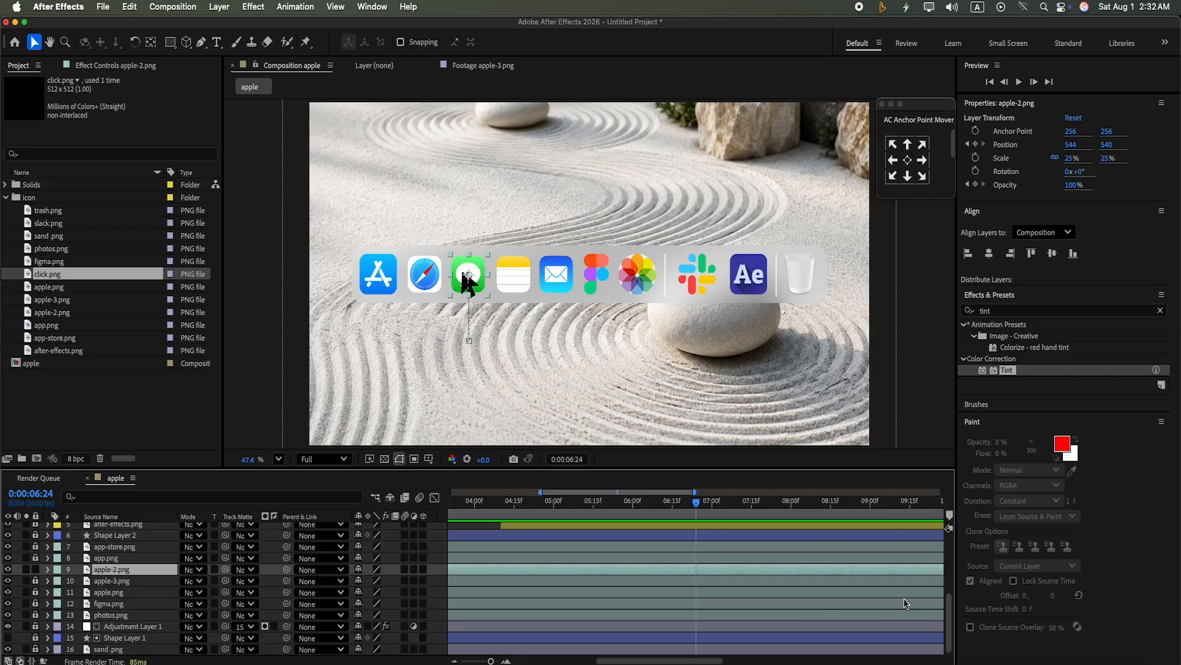
mouse_move(951, 610)
left_mouse_down()
mouse_move(955, 553)
mouse_move(949, 601)
left_mouse_up()
left_click(46, 592)
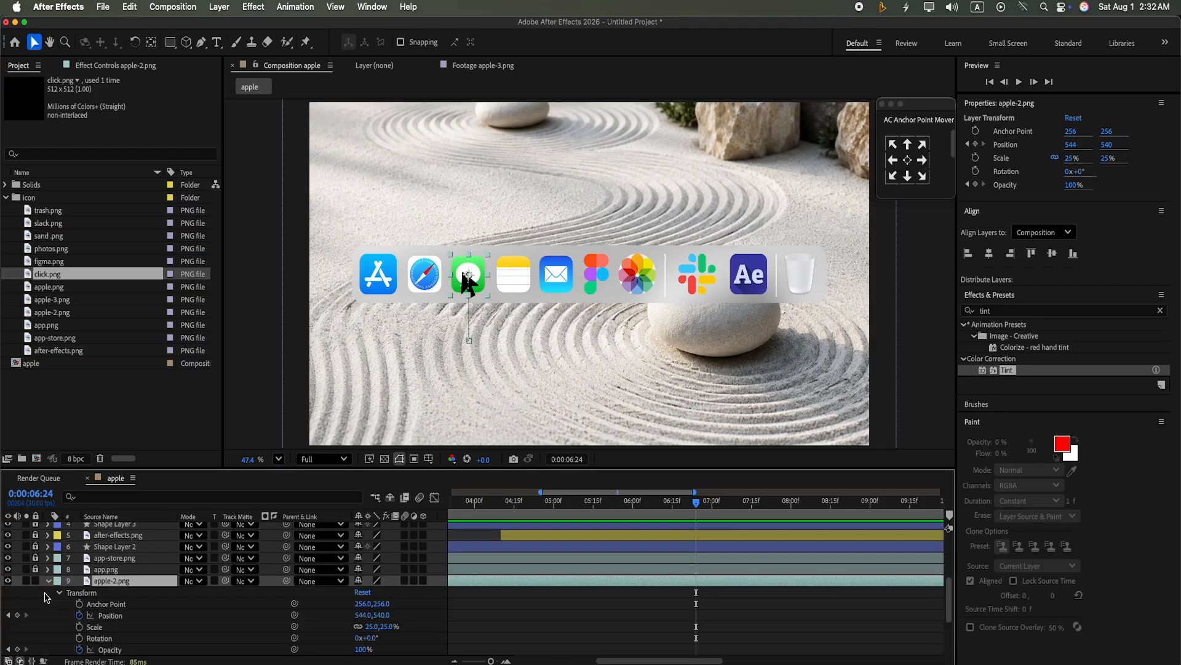
left_click(17, 614)
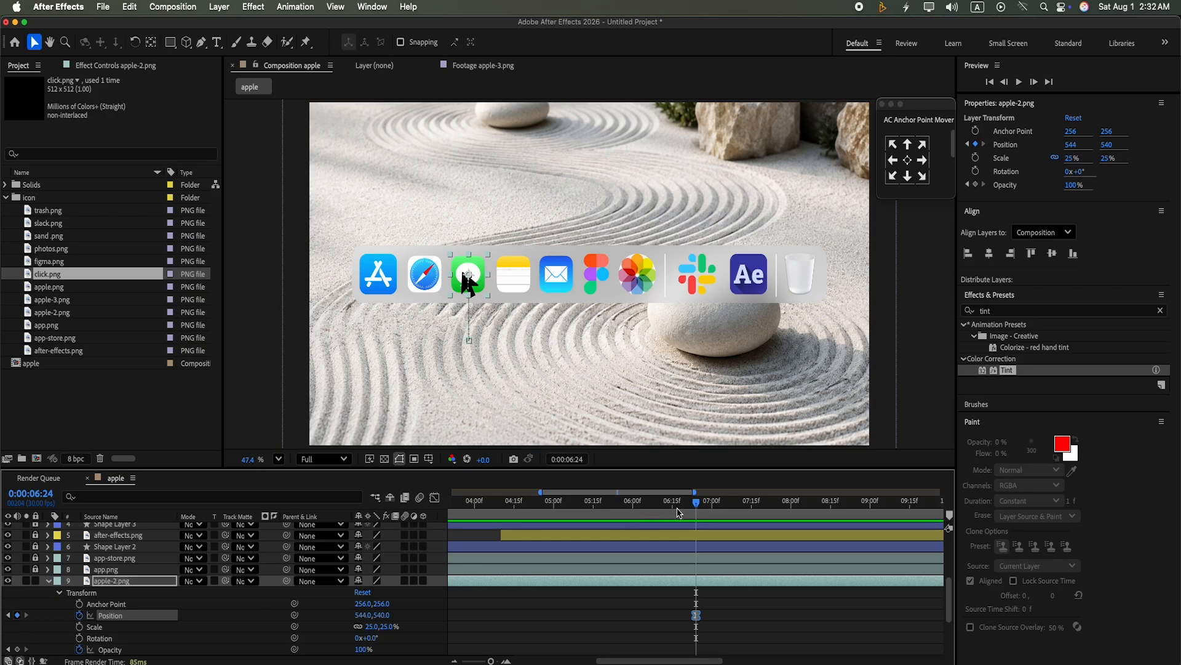
Raise the Messages icon to about 546.1, 434.5 at 0:00:07:00, and lower it to about 544, 533.7 at 0:00:07:05.
left_click_drag(696, 502, 712, 514)
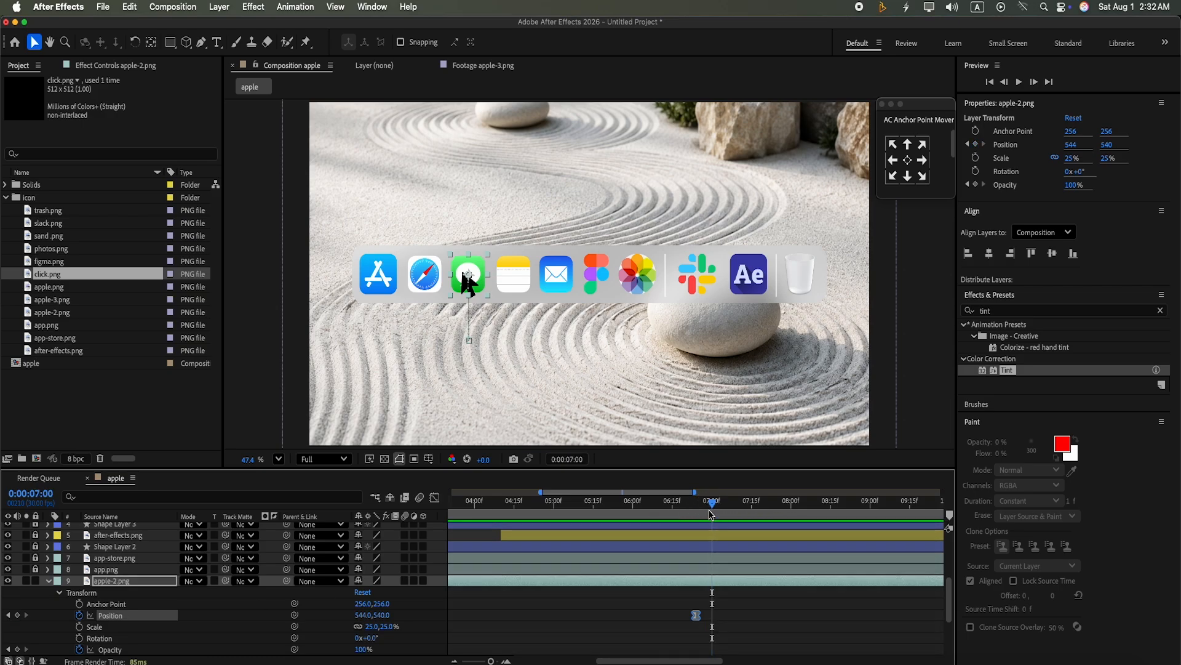
left_click_drag(473, 275, 472, 239)
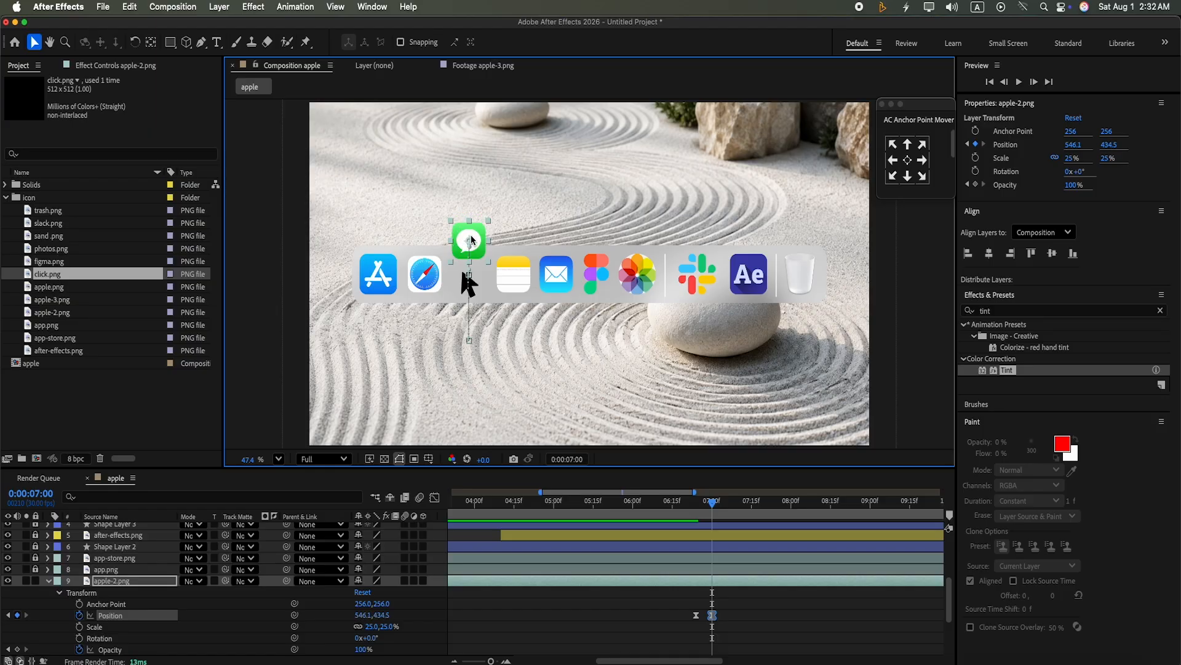
left_click(725, 510)
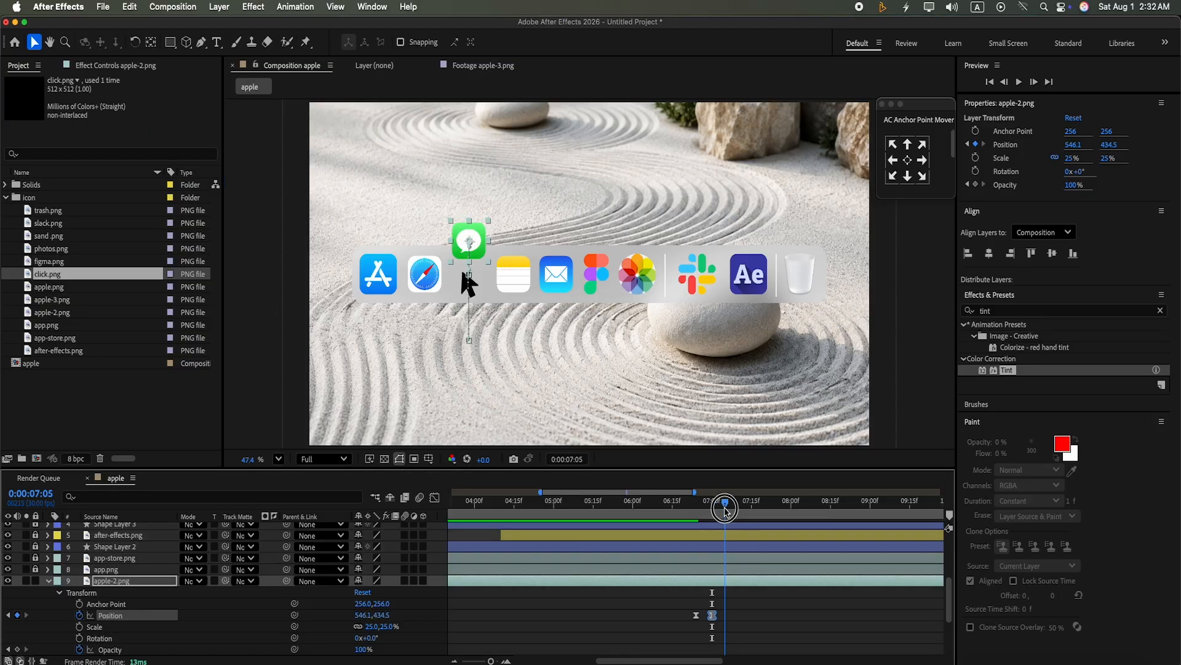
left_click_drag(470, 242, 469, 275)
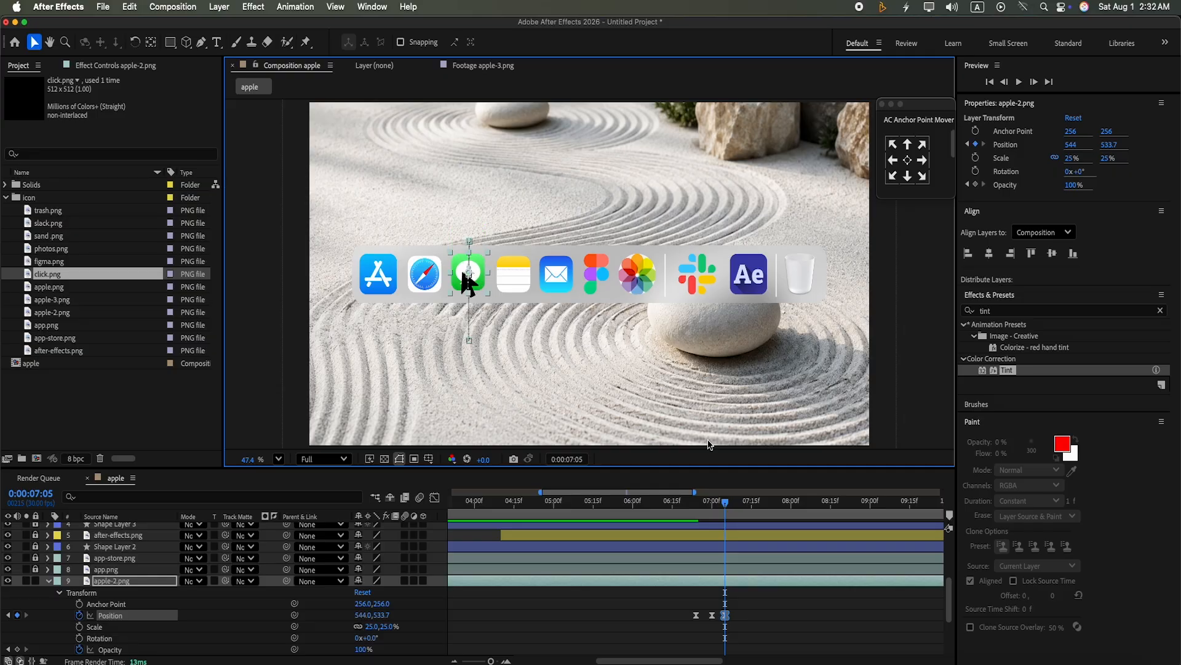
Add a smaller bounce to the Messages icon, slightly up at 0:00:07:10 and down to about 541.9, 535.8 at about 0:00:07:14, and preview it.
left_click_drag(729, 510, 738, 506)
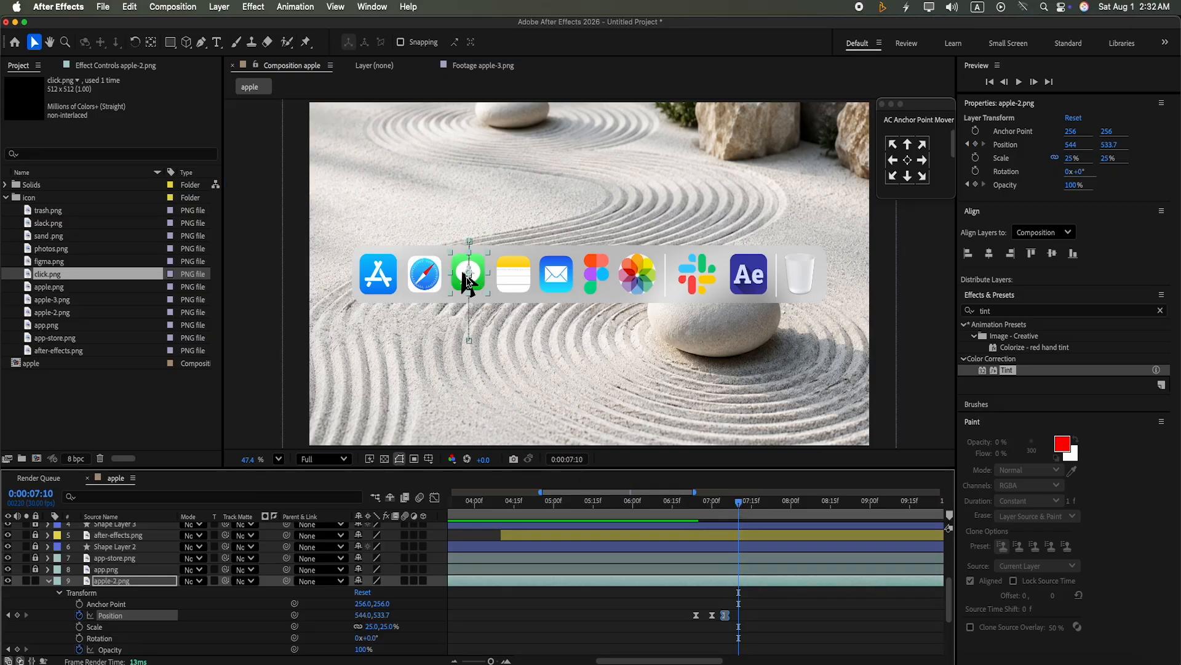
left_click_drag(464, 276, 467, 268)
left_click_drag(739, 501, 749, 502)
left_click_drag(471, 263, 469, 273)
left_click_drag(746, 508, 692, 517)
left_click(1018, 82)
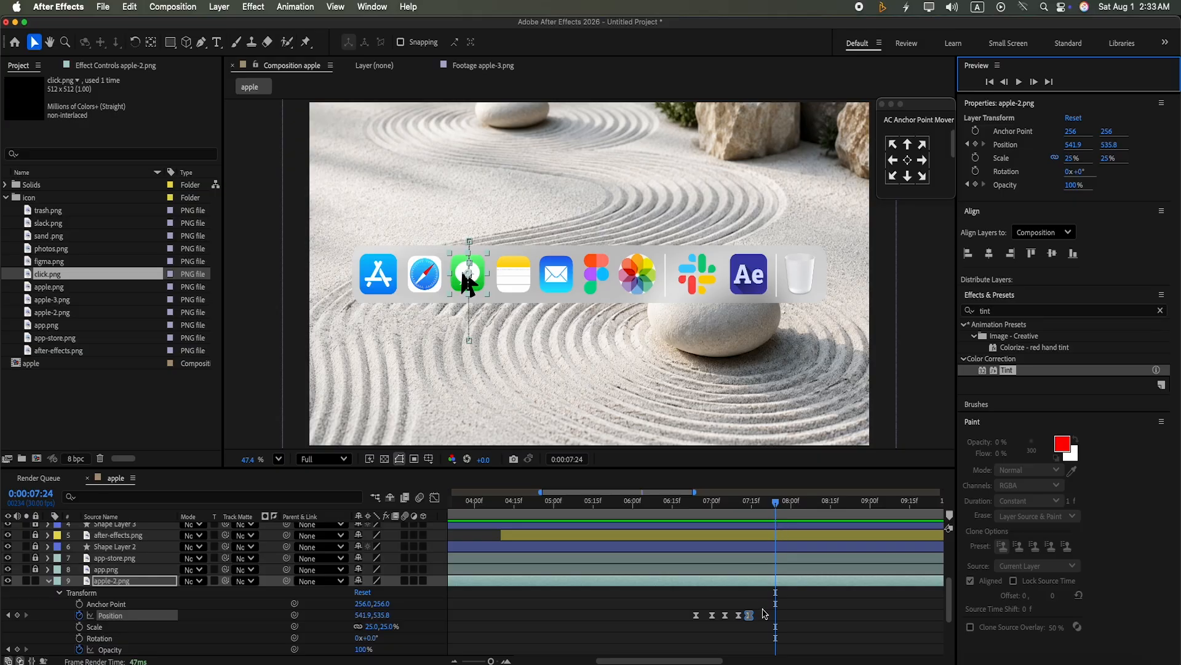
Spread apple-2.png's bounce Position keyframes further apart so the last falls just before 0:00:08:00, and preview the slower bounce.
left_click_drag(705, 522, 716, 523)
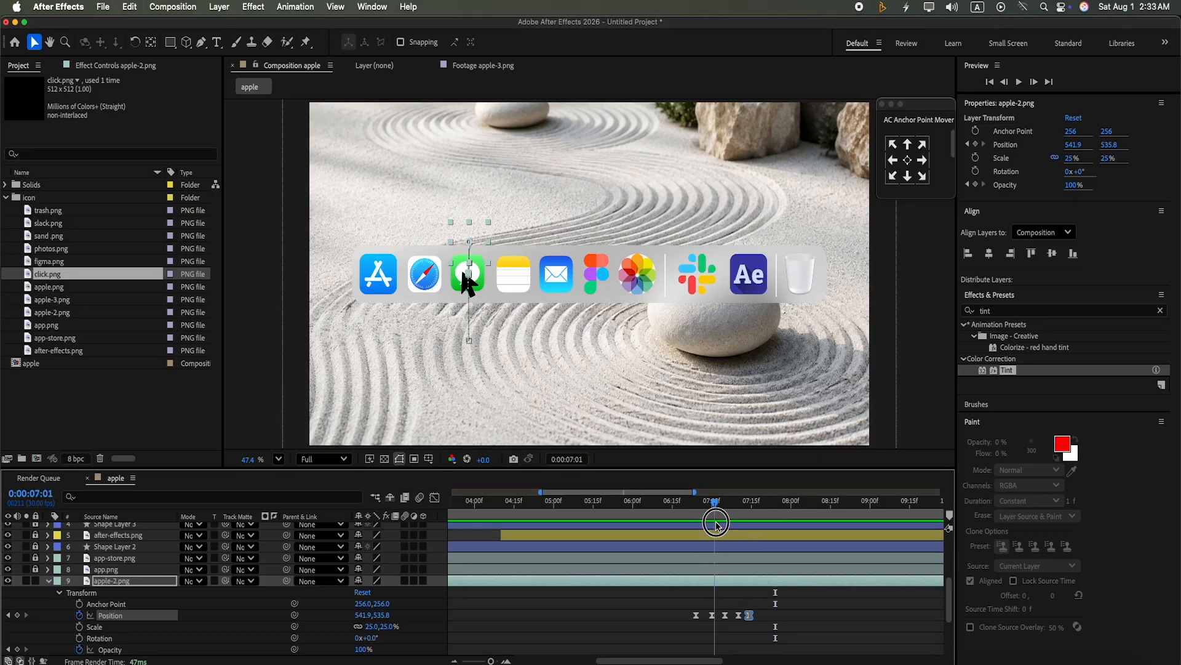
mouse_move(749, 615)
left_mouse_down()
mouse_move(785, 617)
mouse_move(721, 615)
mouse_move(763, 616)
left_mouse_up()
left_click(767, 619)
left_click(762, 618)
left_click_drag(712, 499, 674, 518)
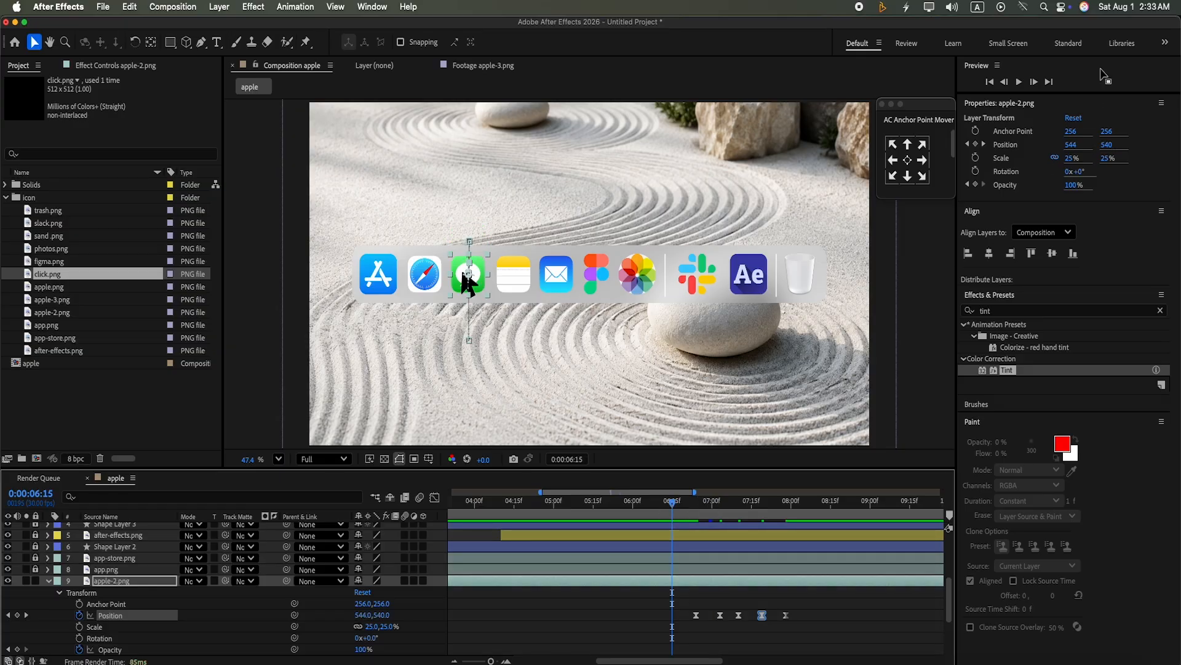
left_click(1019, 82)
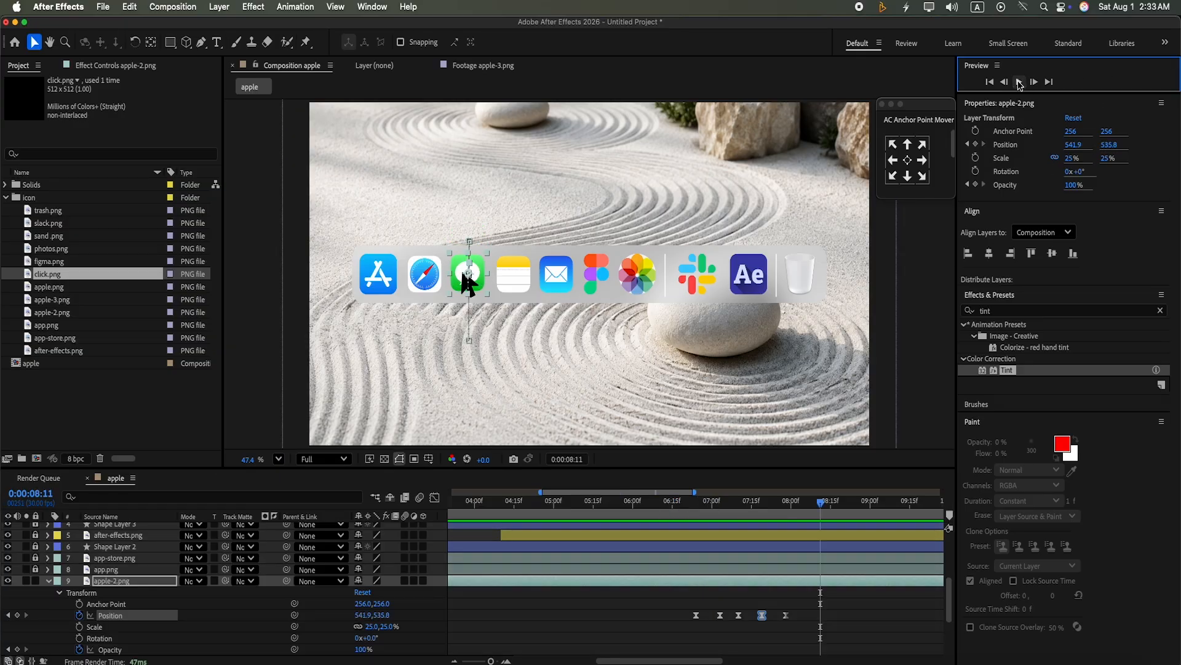
left_click_drag(821, 502, 696, 552)
left_click(1018, 82)
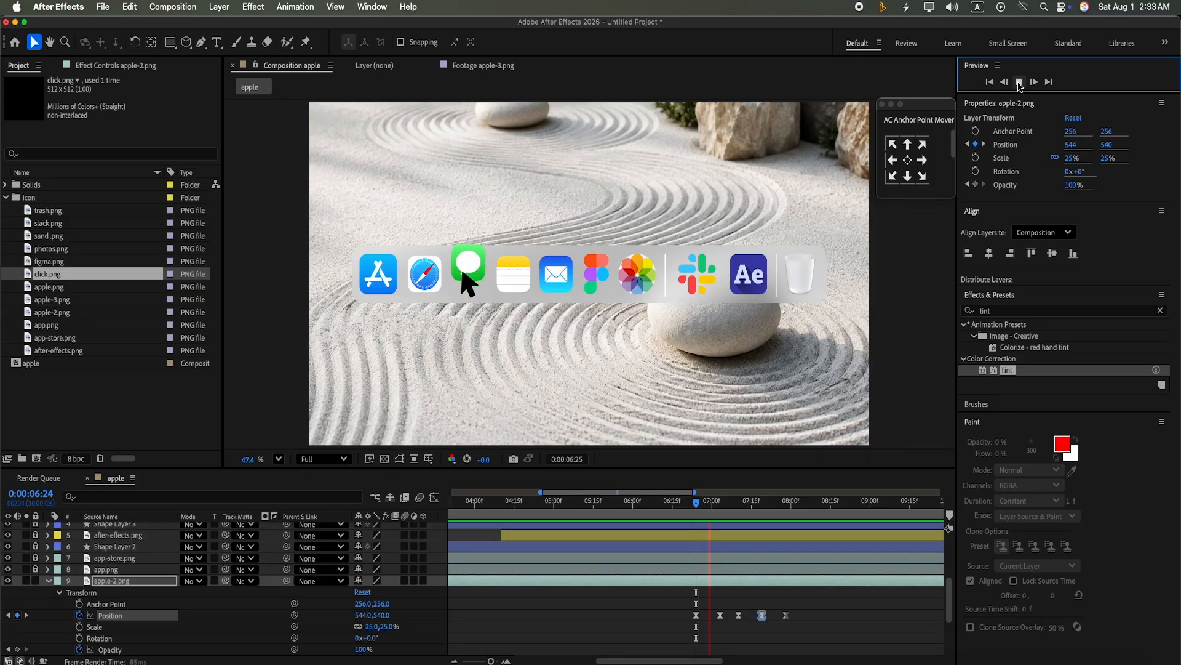
Ease all of apple-2.png's bounce Position keyframes with 50% incoming and outgoing influence.
left_click(809, 606)
left_click_drag(810, 604, 685, 643)
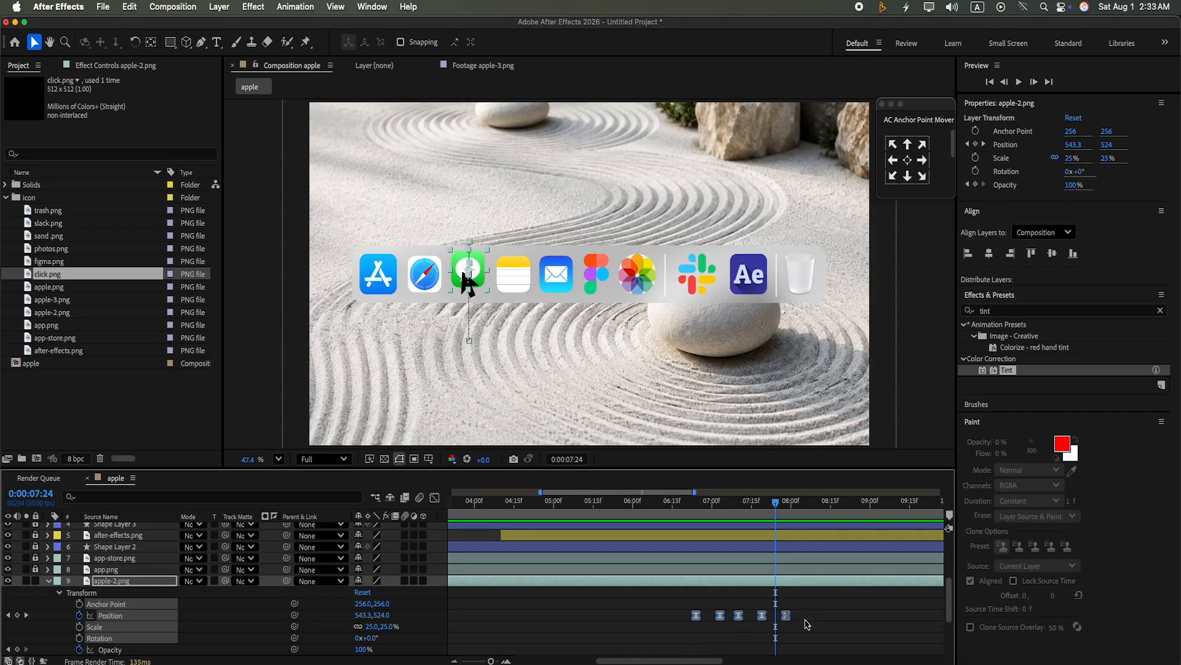
key("super+shift+k")
left_click(487, 331)
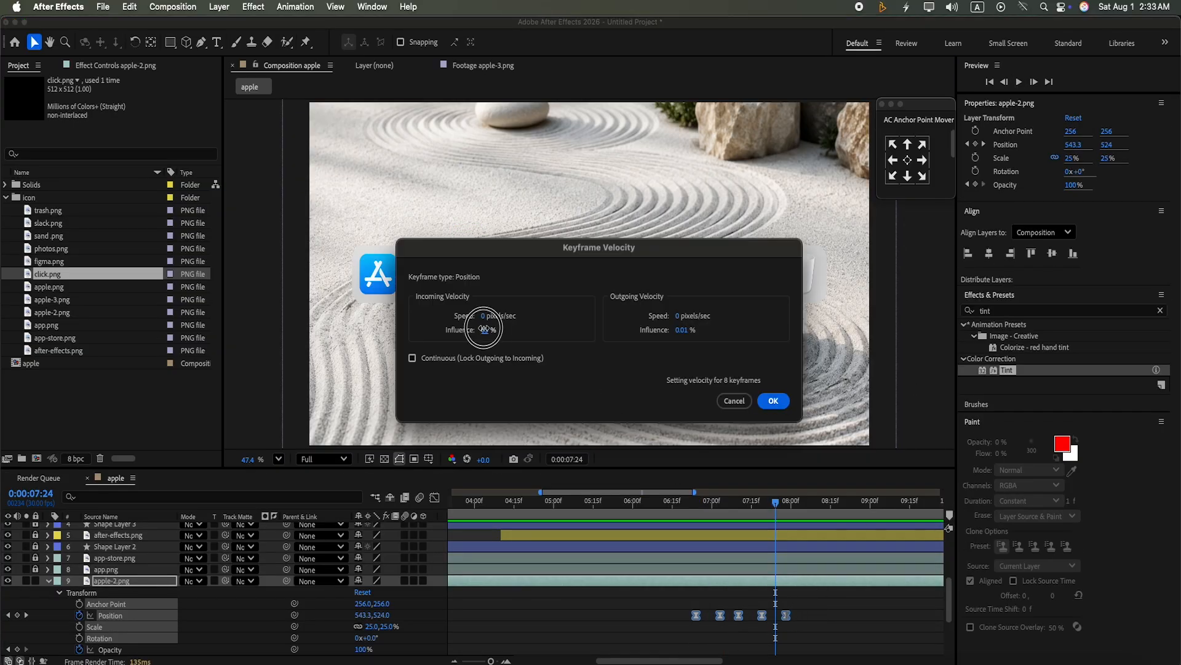
key("BackSpace")
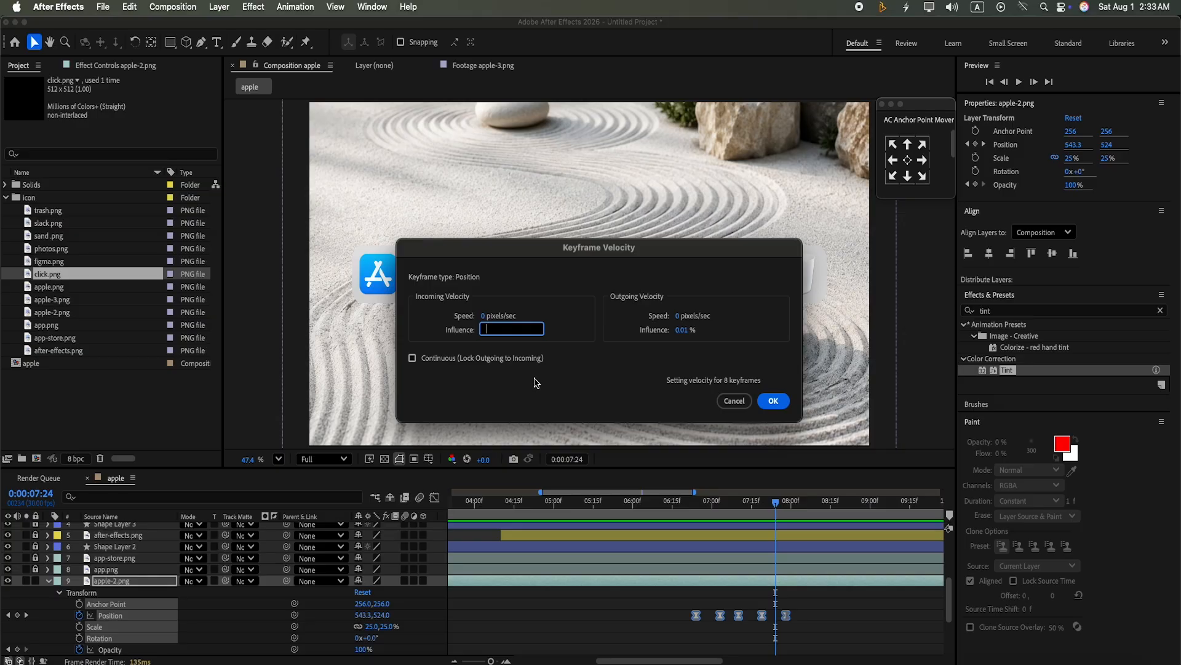
left_click(682, 331)
type("5.0")
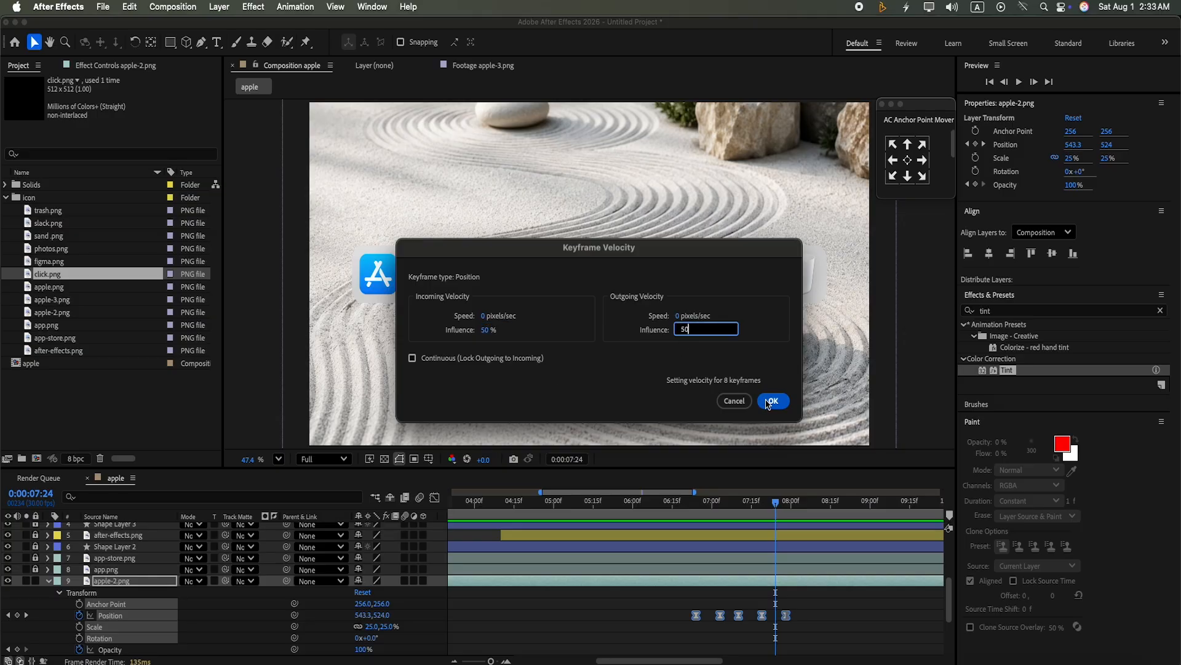
left_click(773, 401)
Preview the eased Messages icon bounce from 0:00:06:24, and play the whole dock animation from the start.
left_click_drag(777, 514, 697, 520)
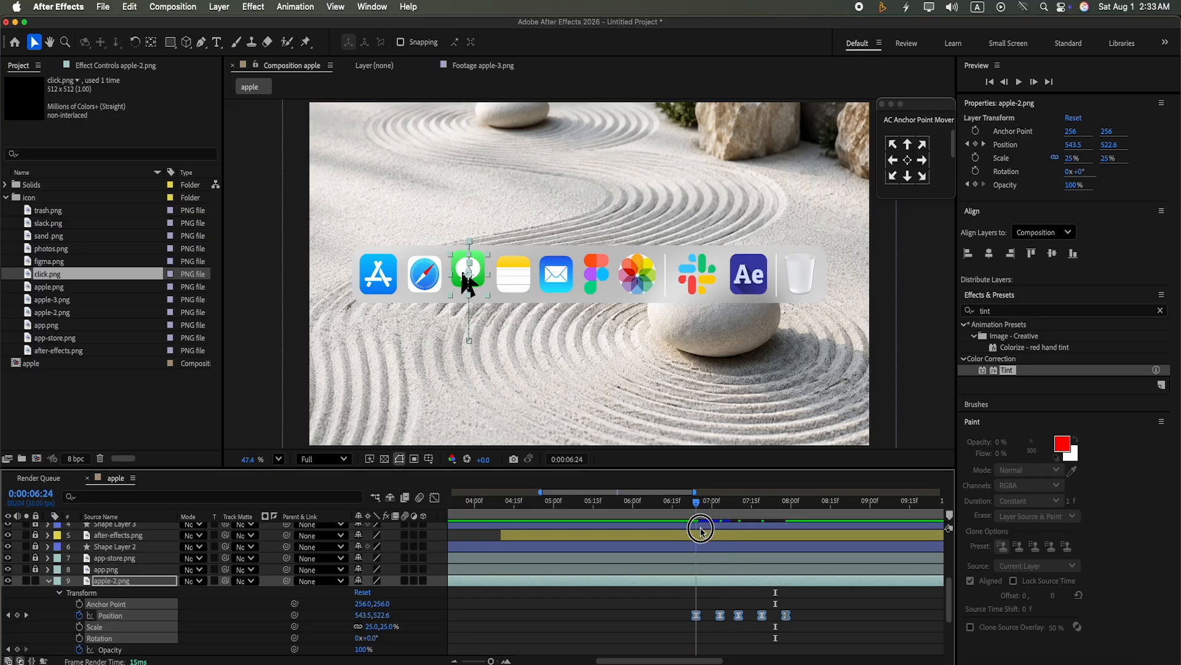
left_click(1019, 82)
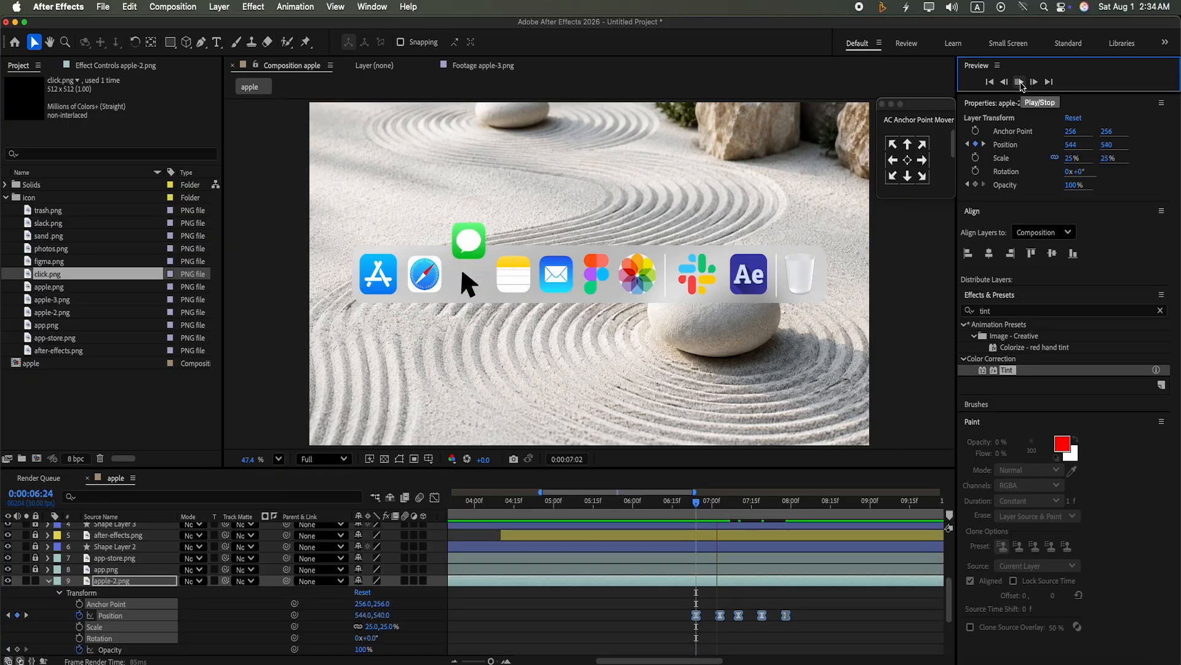
left_click(1019, 82)
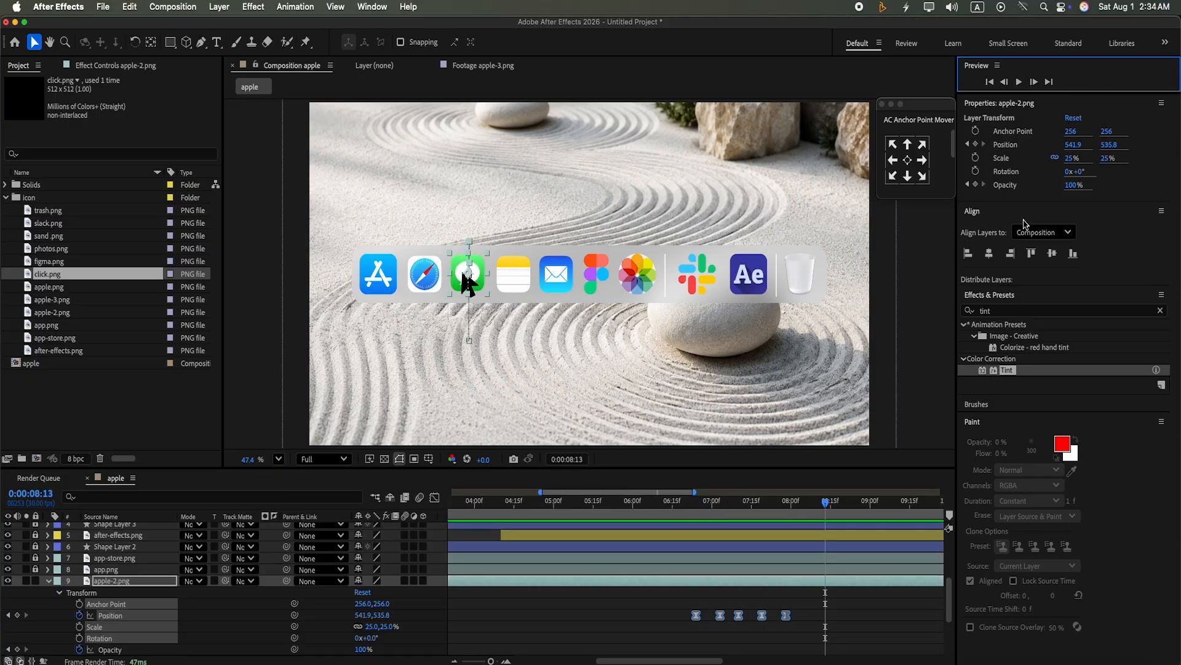
left_click(47, 579)
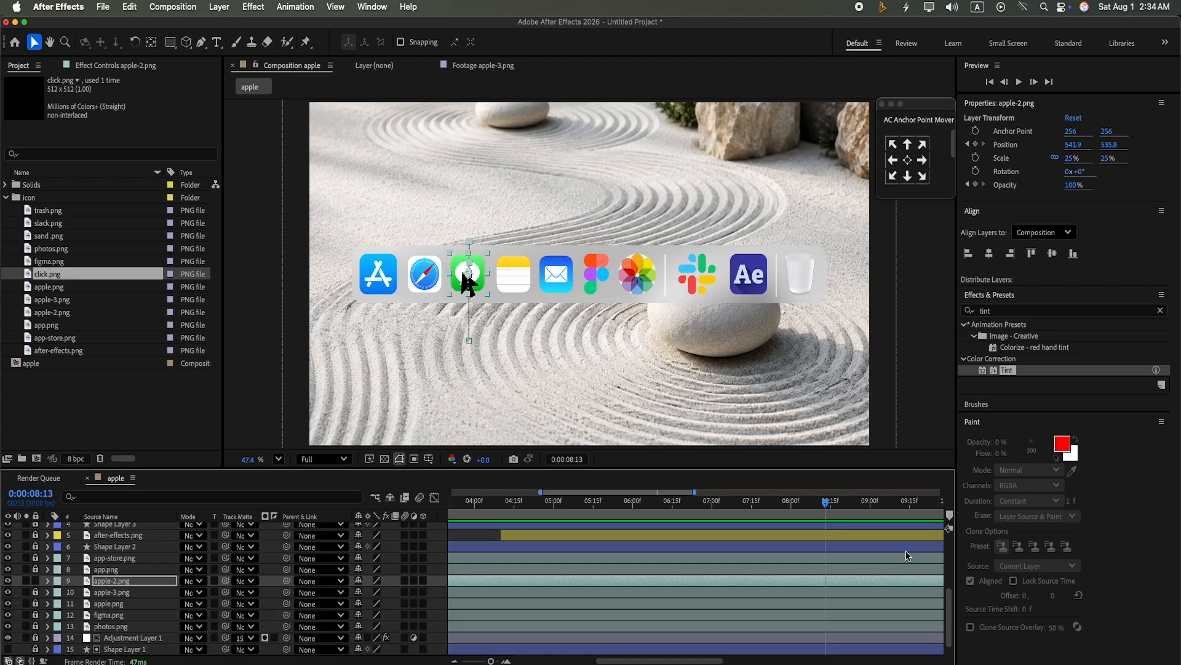
key("Home")
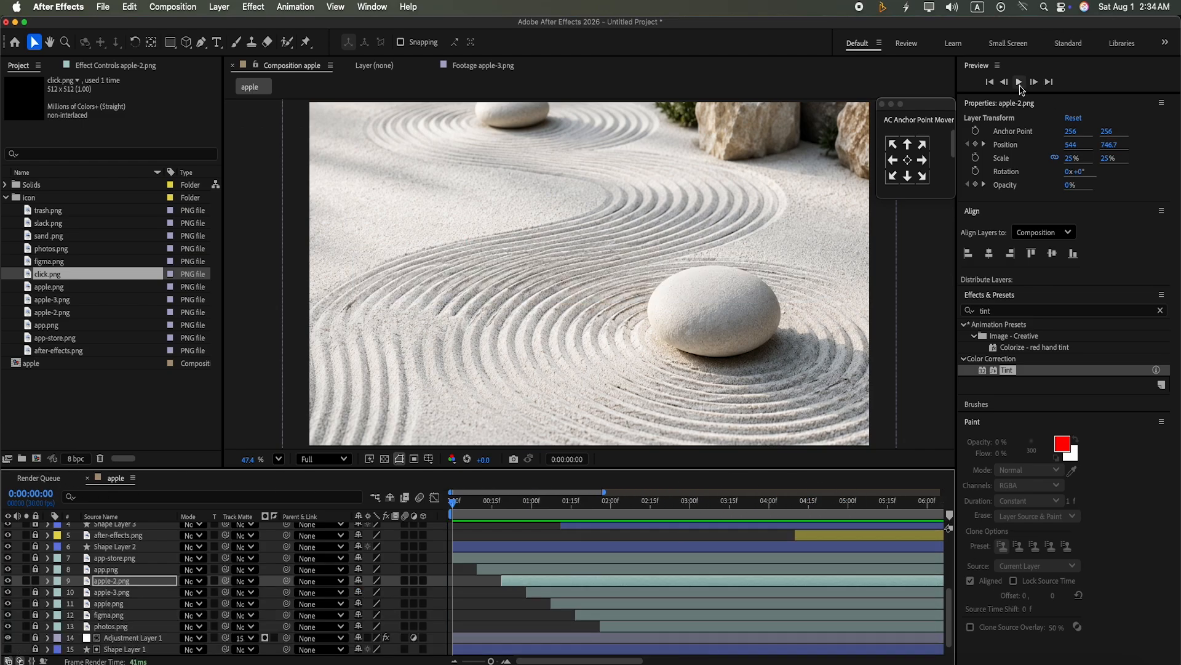
left_click(1020, 86)
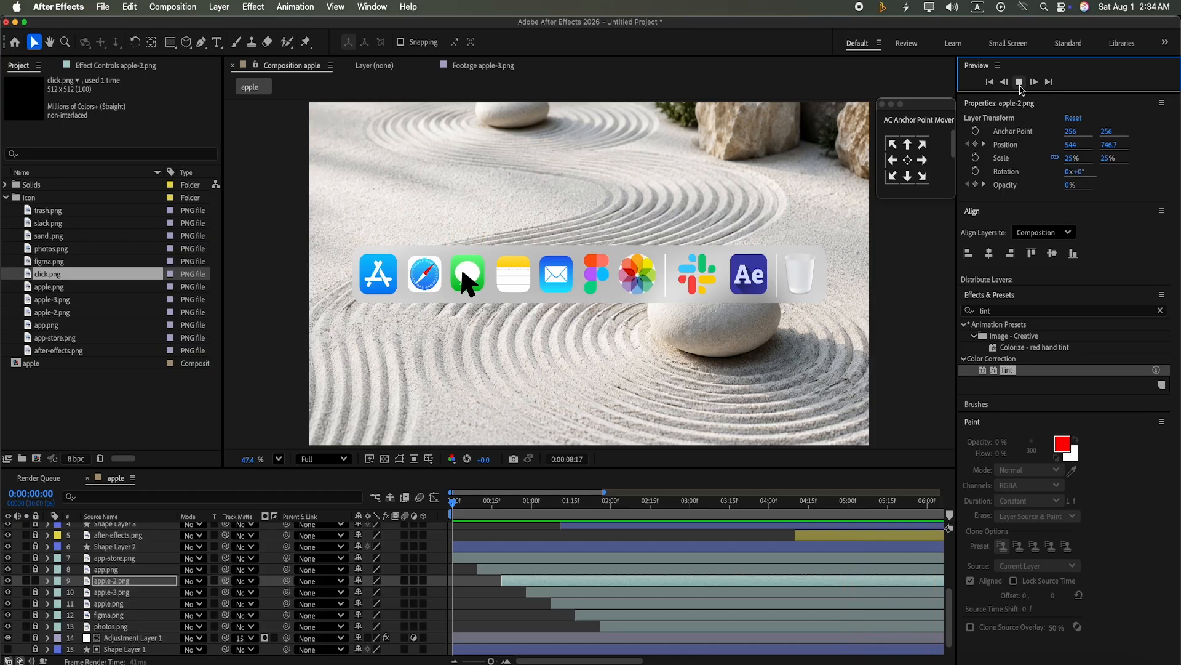
left_click(1018, 83)
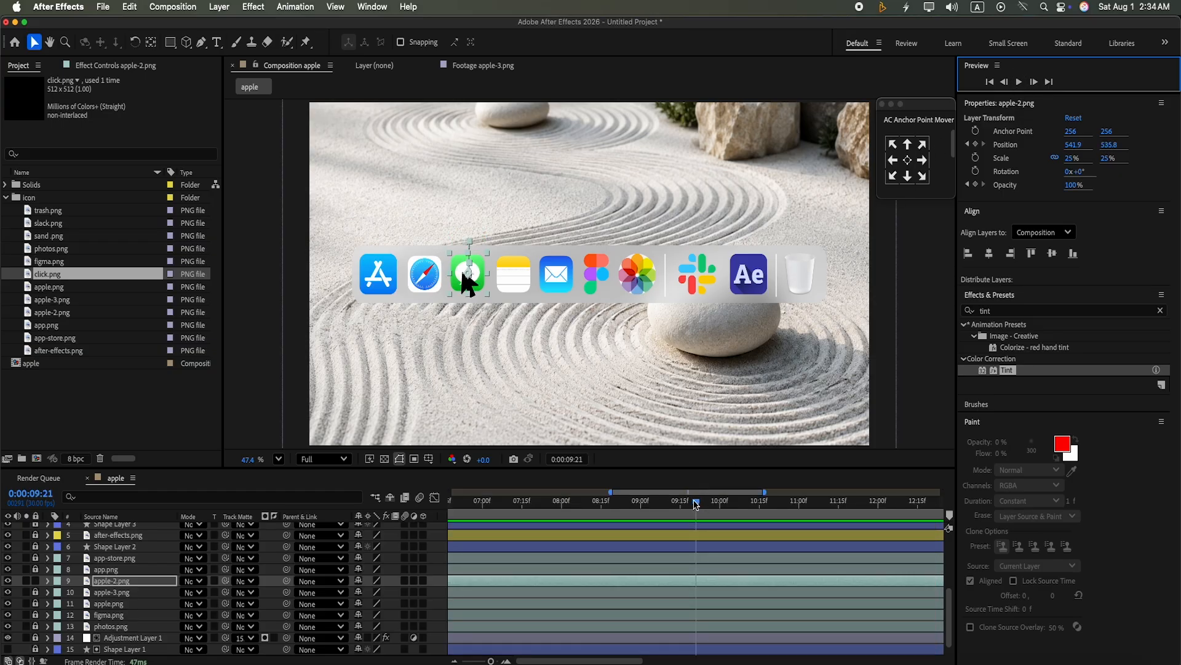
Add a Position keyframe to click.png at 0:00:08:08, and at 0:00:08:23 move the cursor onto the Slack icon at about 1305.9, 609.2.
left_click_drag(950, 614, 966, 521)
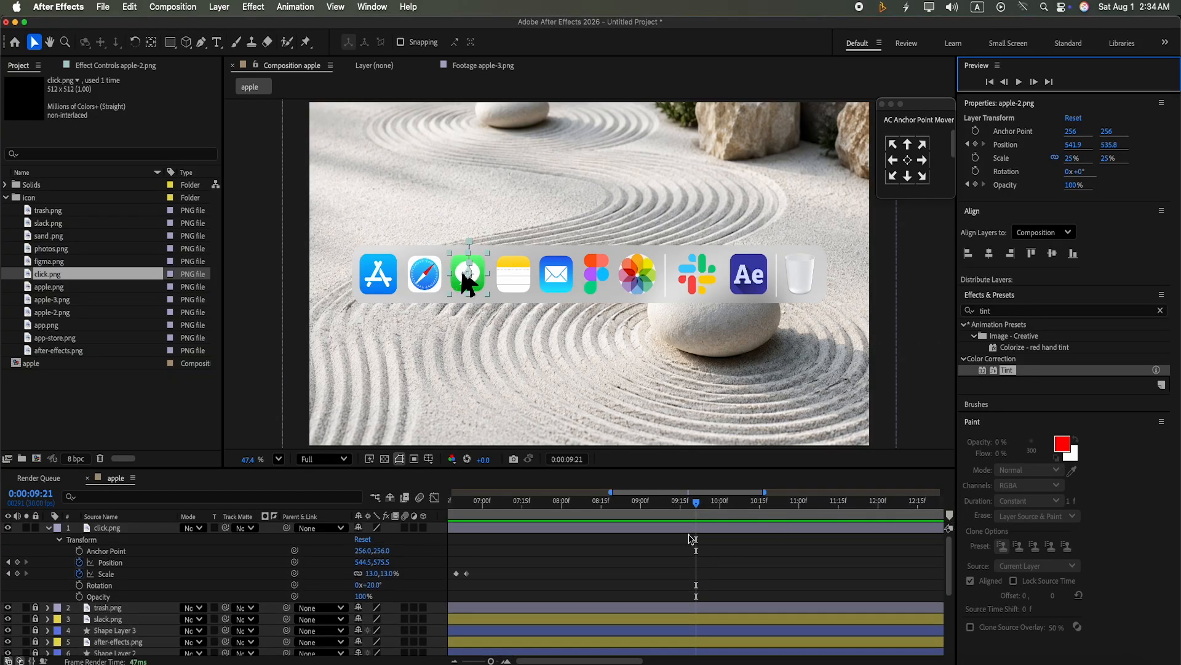
left_click_drag(698, 506, 485, 502)
left_click(1019, 82)
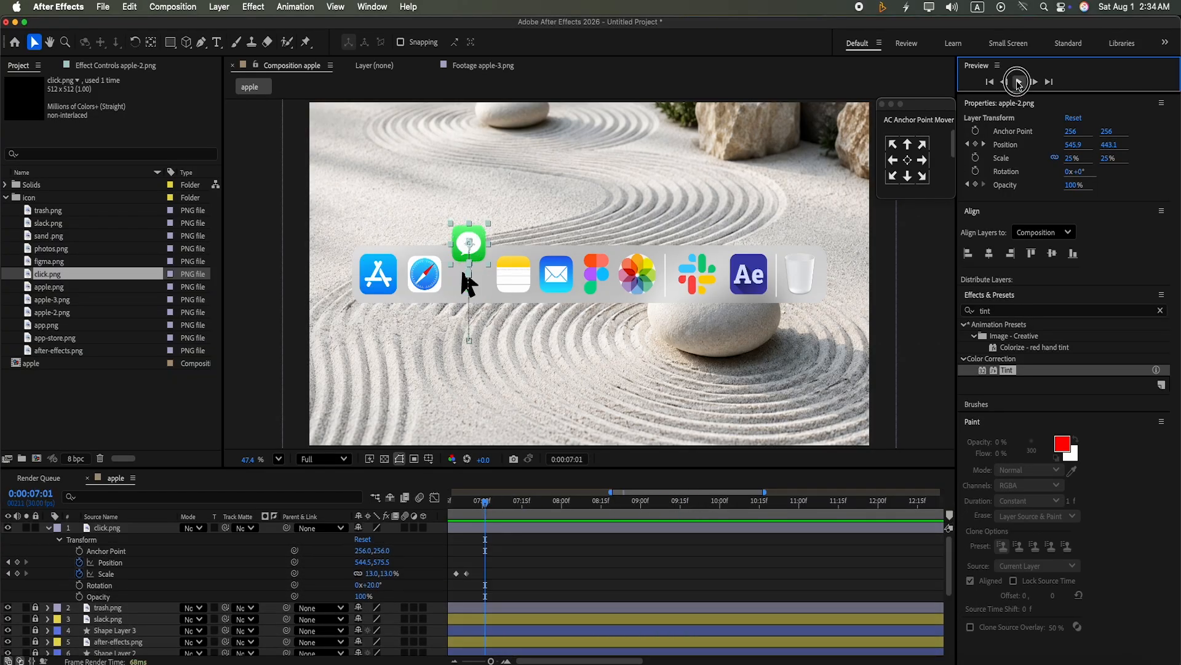
left_click(1019, 83)
left_click(585, 503)
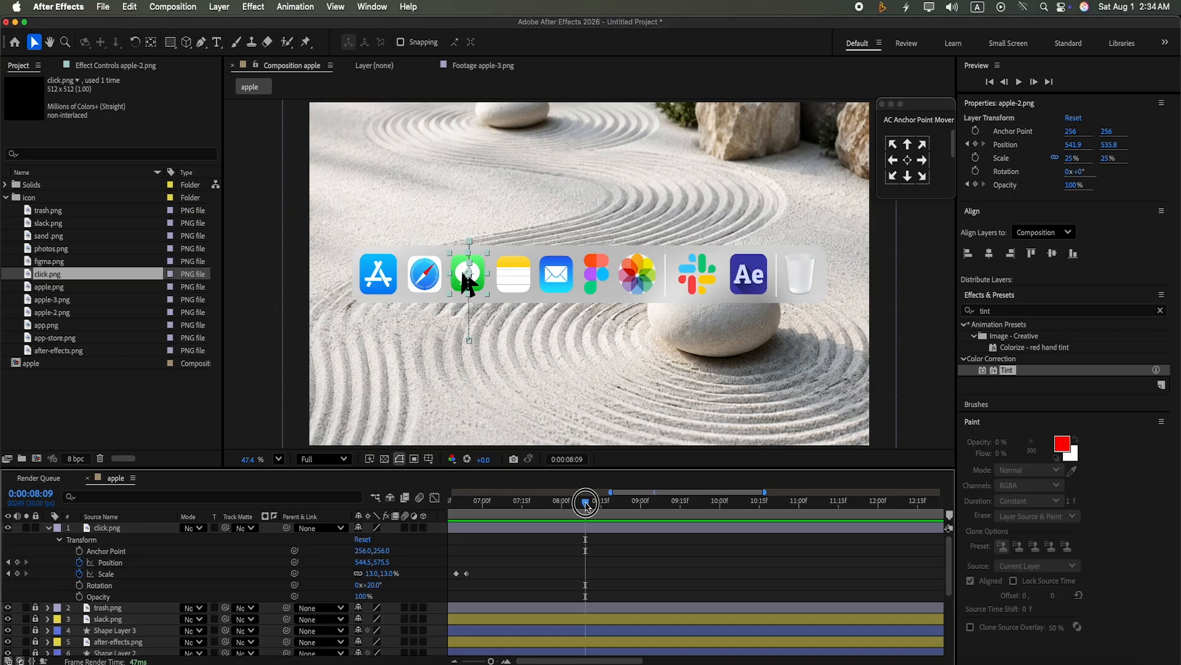
left_click(17, 562)
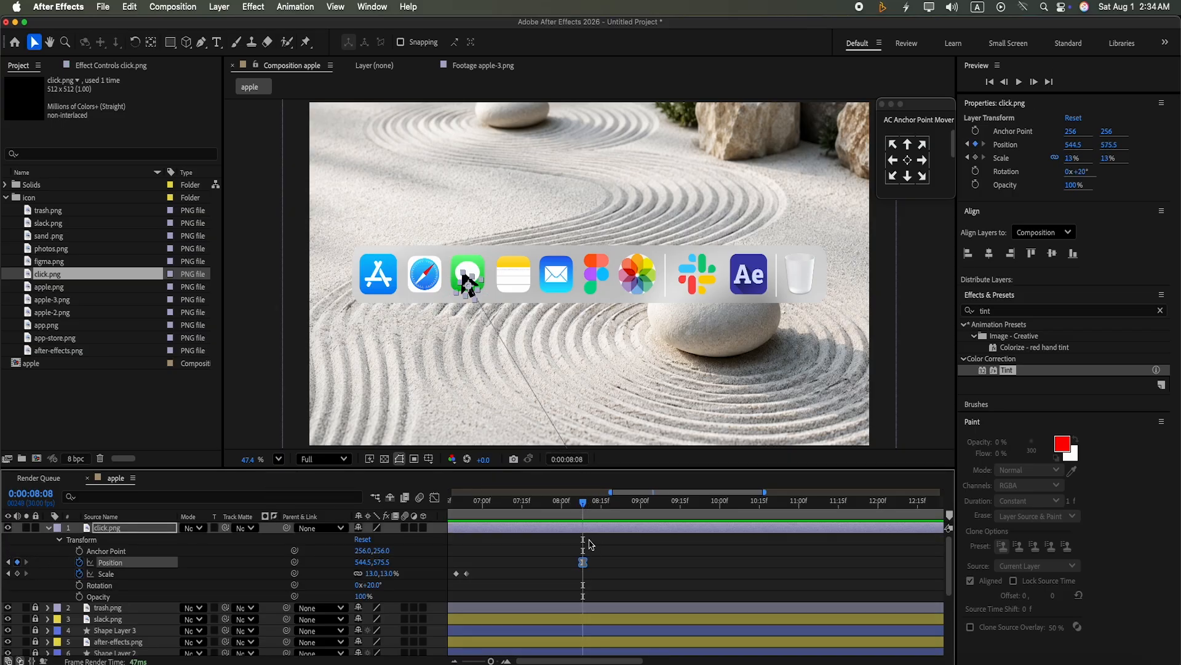
left_click_drag(586, 508, 626, 515)
left_click_drag(468, 292, 690, 296)
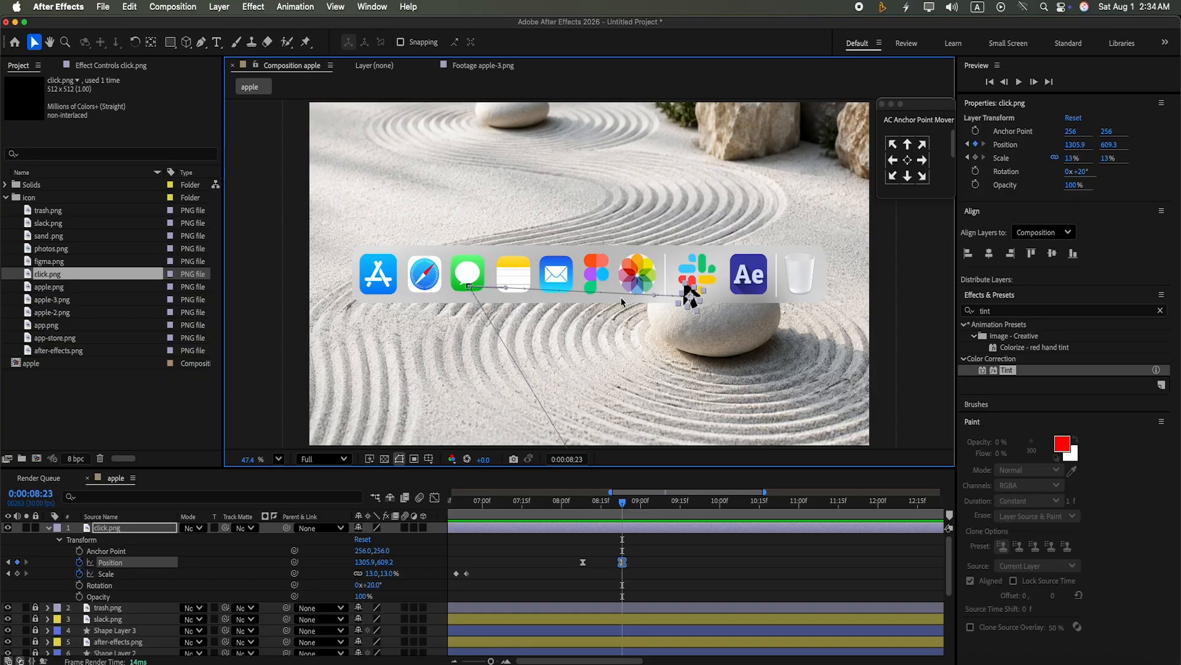
Add a Pen tool point midway along click.png's motion path between Messages and Slack, bend the path downward, and preview the curved move.
left_click(571, 290)
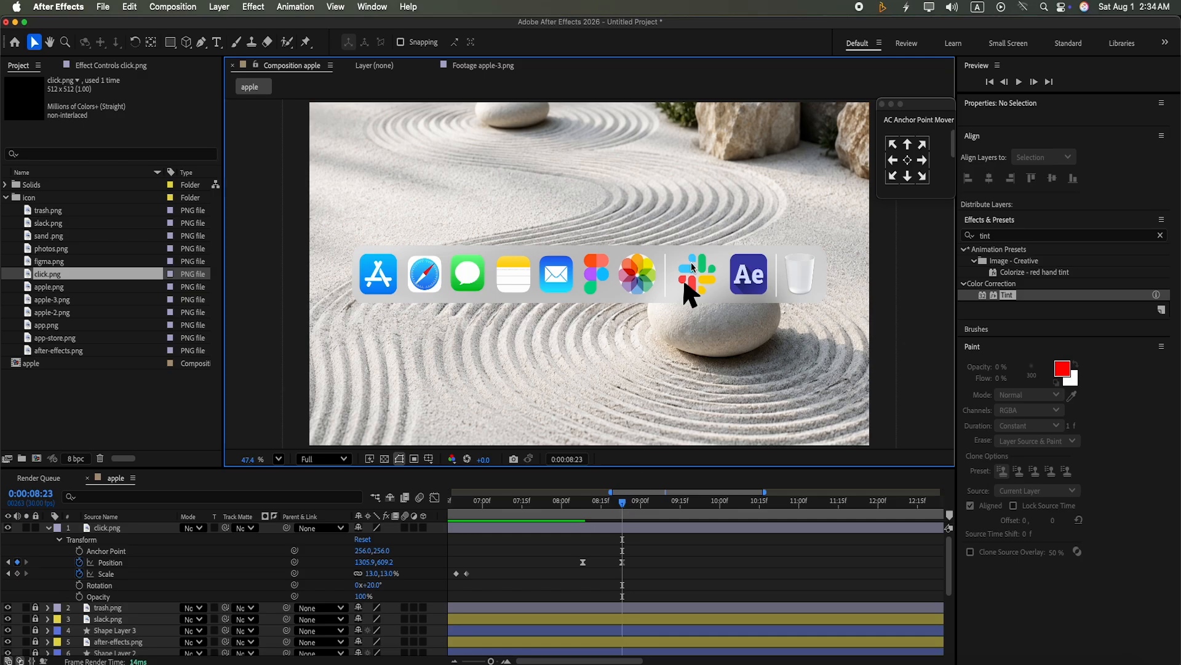
left_click(598, 529)
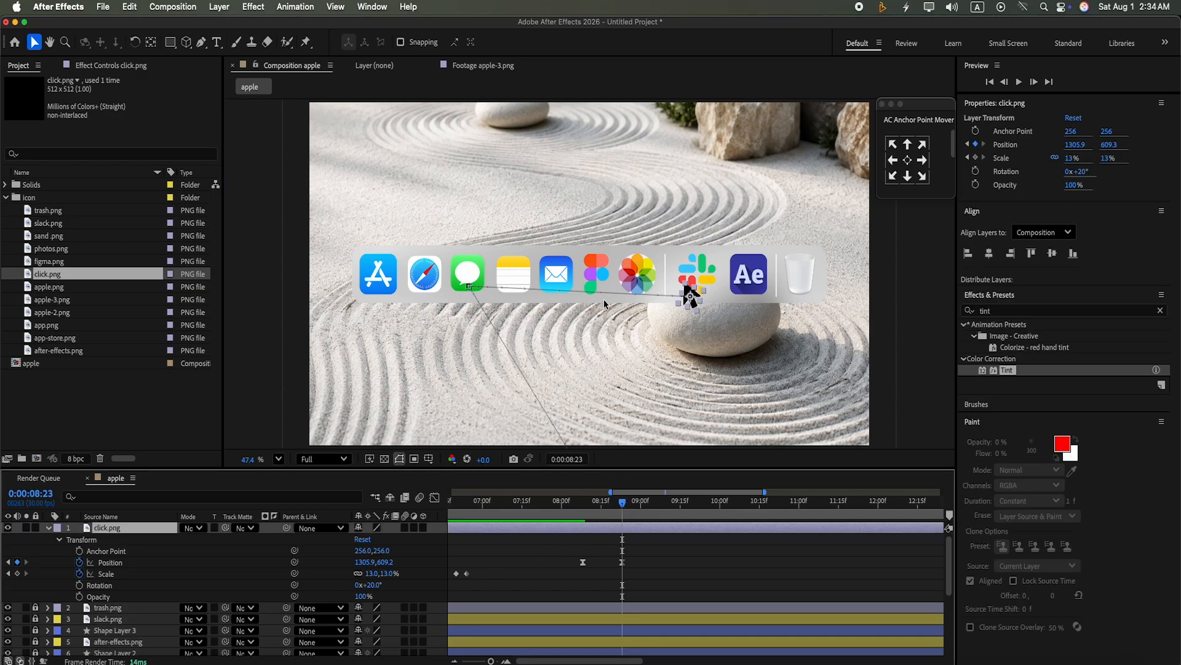
left_click(601, 299)
left_click(595, 515)
left_click(201, 42)
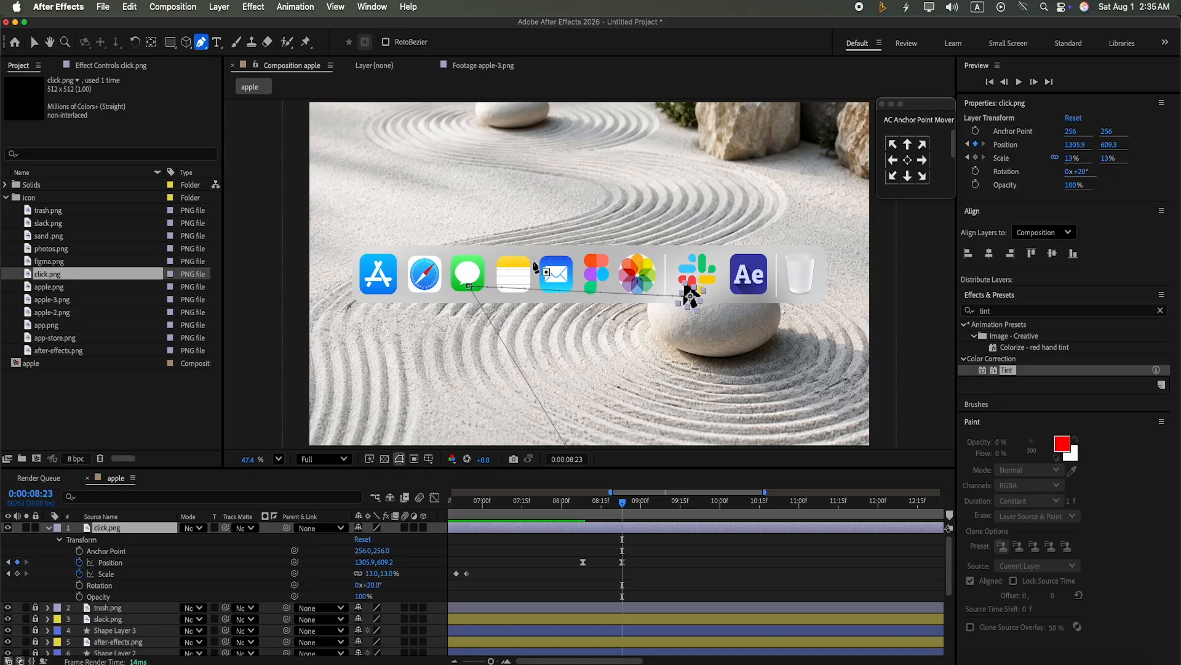
left_click(602, 295)
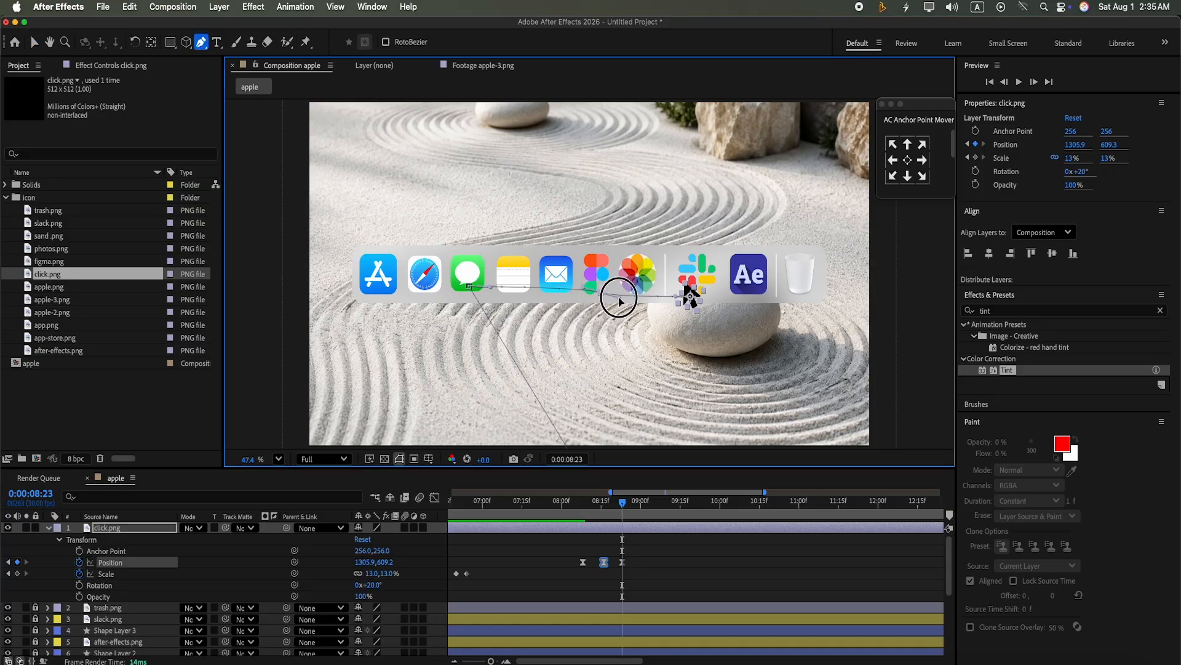
left_click(33, 42)
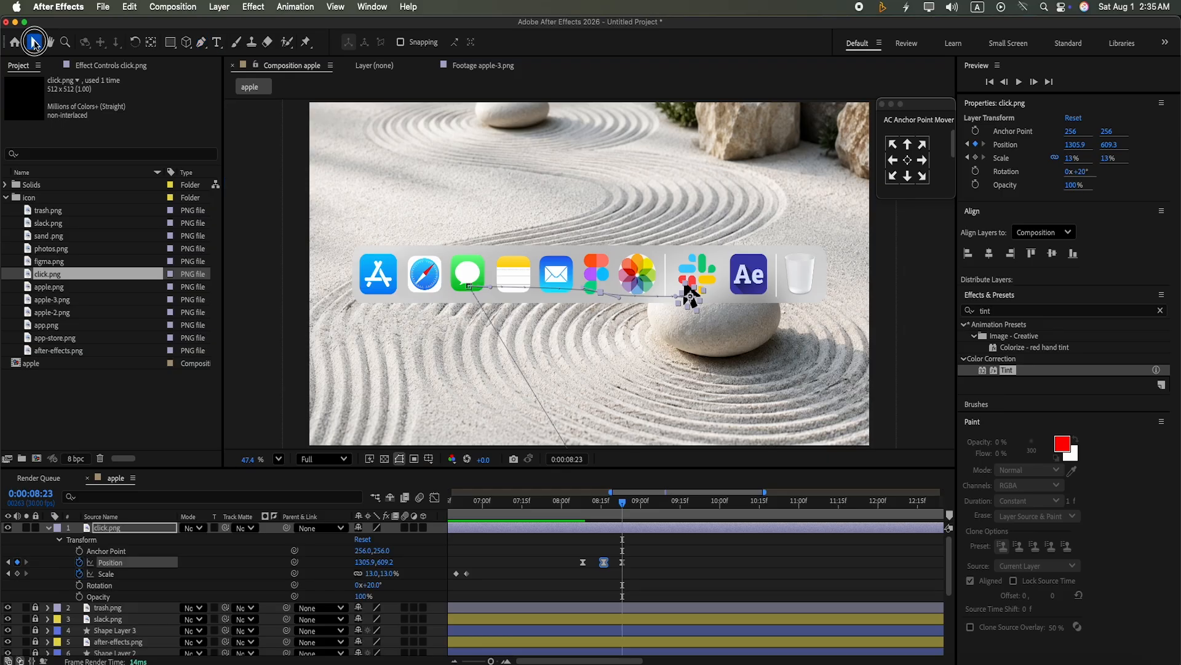
left_click_drag(602, 293, 670, 337)
left_click_drag(622, 501, 583, 501)
left_click(1020, 82)
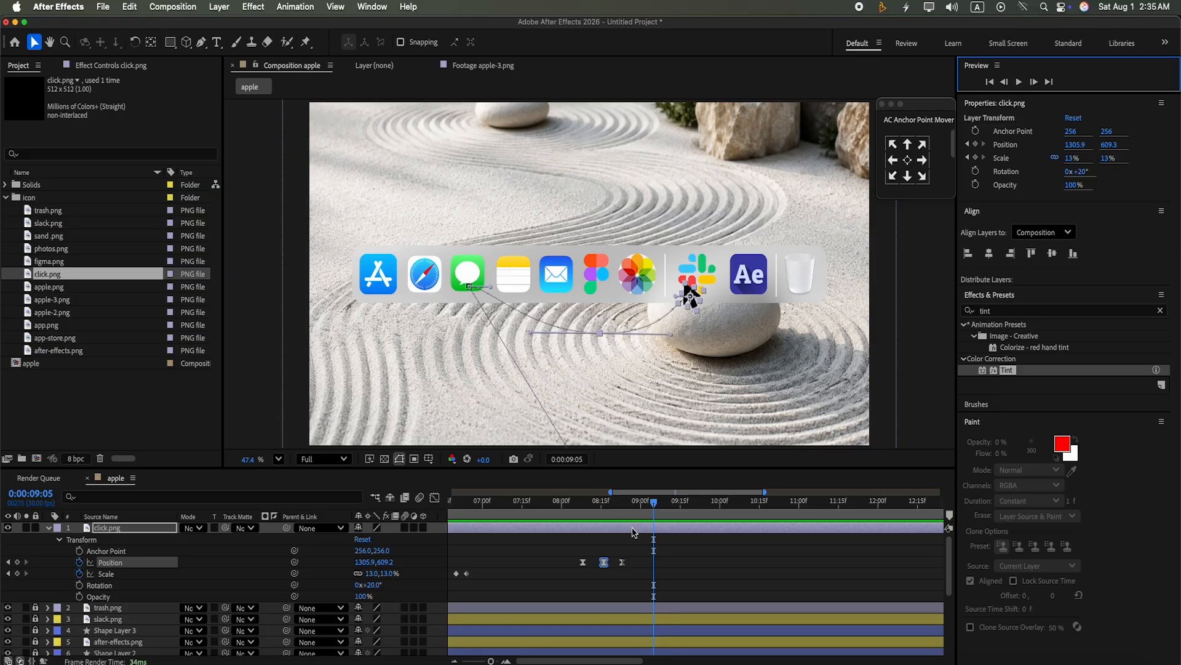
Shift click.png's middle Position keyframe to 0:00:08:23 and the last to 0:00:09:06, and preview the slower cursor move from 0:00:08:08.
mouse_move(623, 563)
left_mouse_down()
mouse_move(658, 568)
mouse_move(603, 563)
mouse_move(622, 566)
left_mouse_up()
left_click_drag(654, 501, 580, 501)
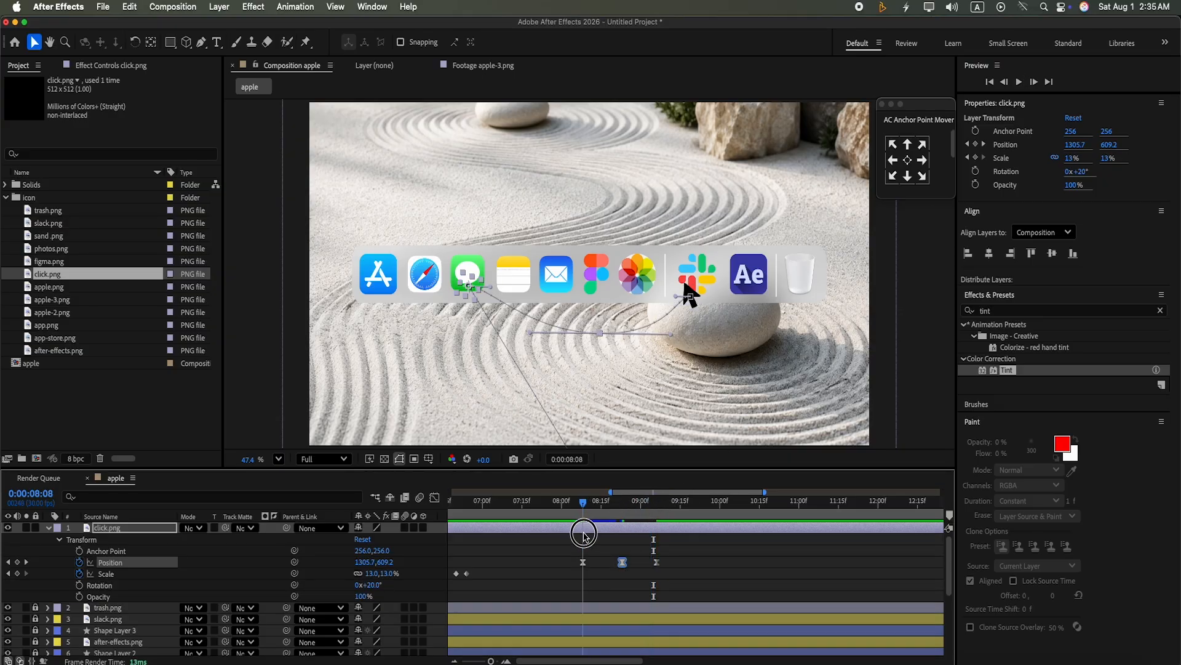
left_click(1019, 82)
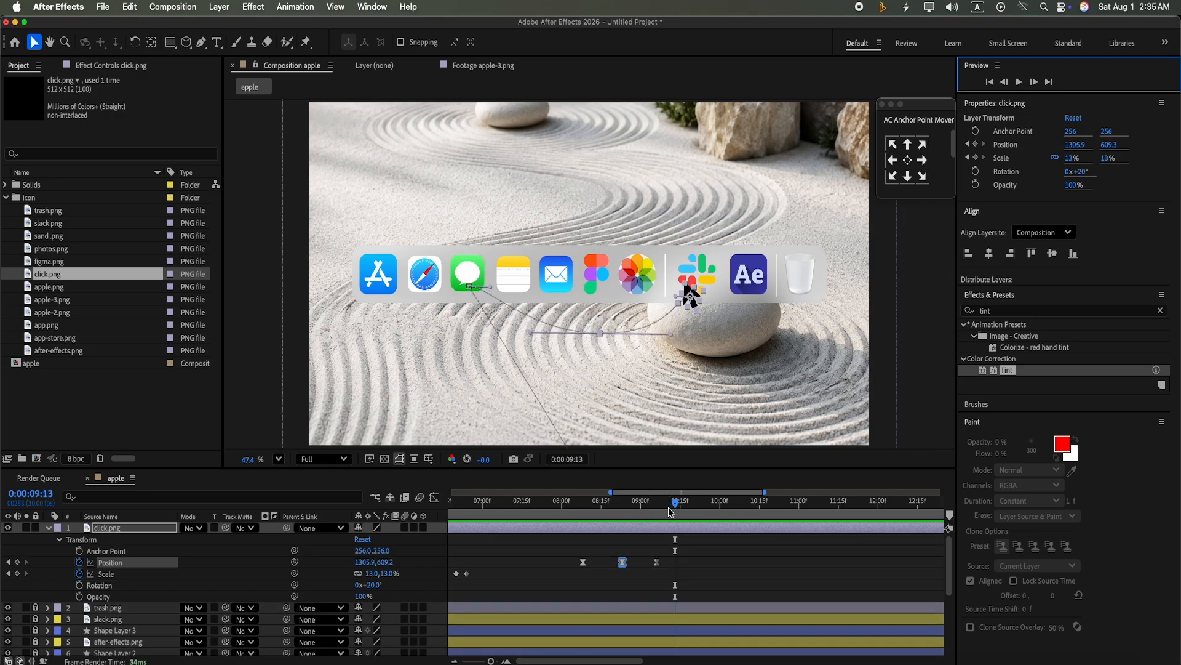
left_click_drag(671, 512, 582, 507)
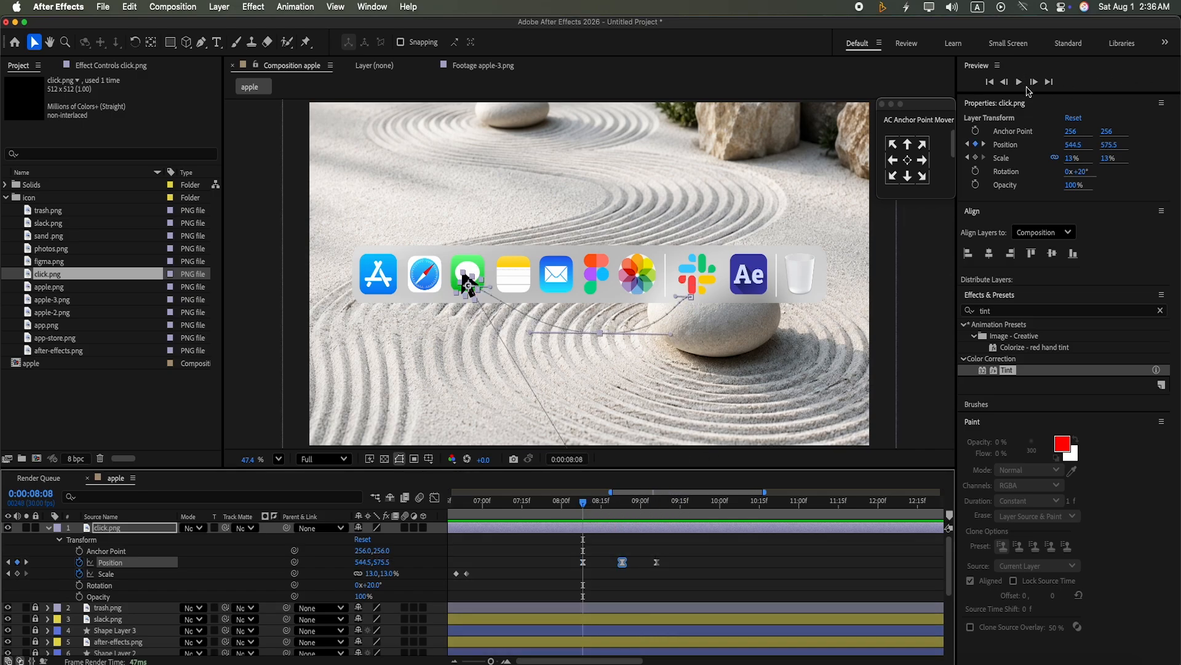
left_click(1020, 84)
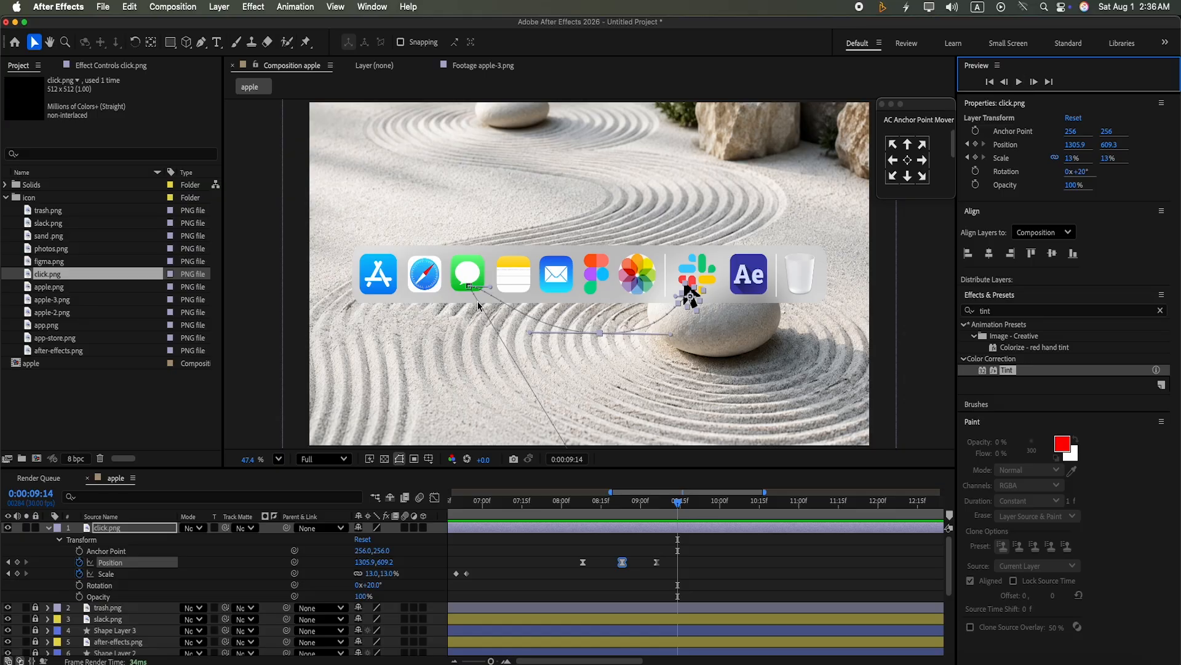
left_click_drag(679, 520, 580, 509)
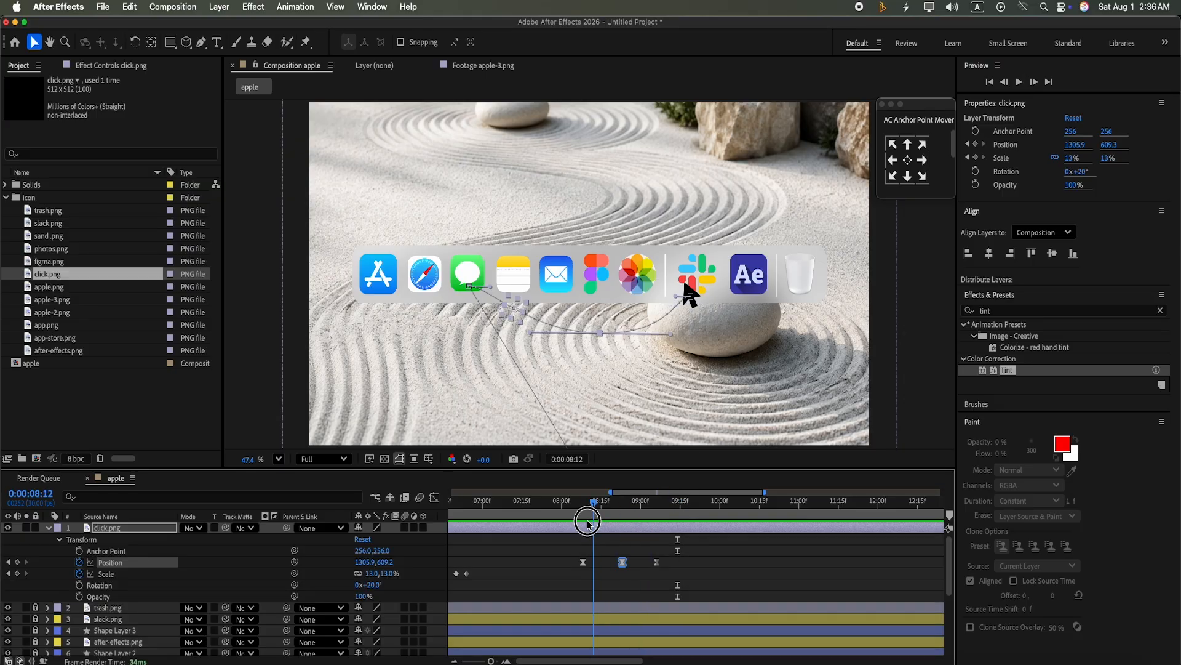
left_click(1019, 82)
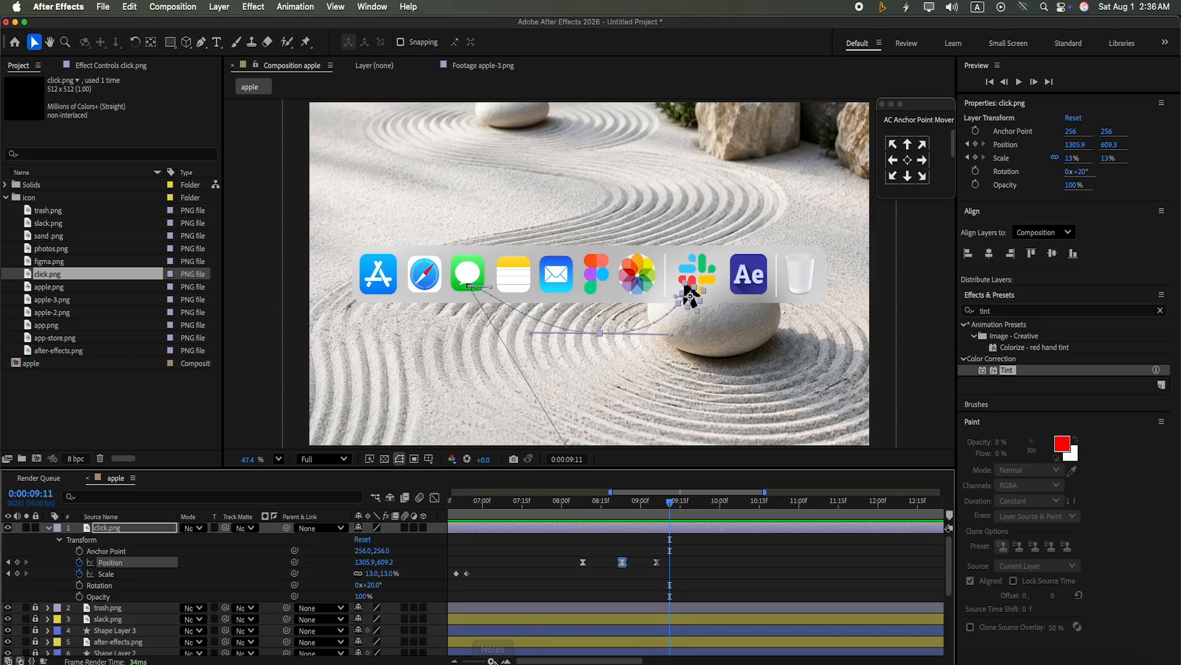
Copy click.png's three click Scale keyframes near 0:00:06:15 and paste them at 0:00:09:10.
left_click_drag(491, 661, 490, 661)
left_click_drag(516, 581, 479, 567)
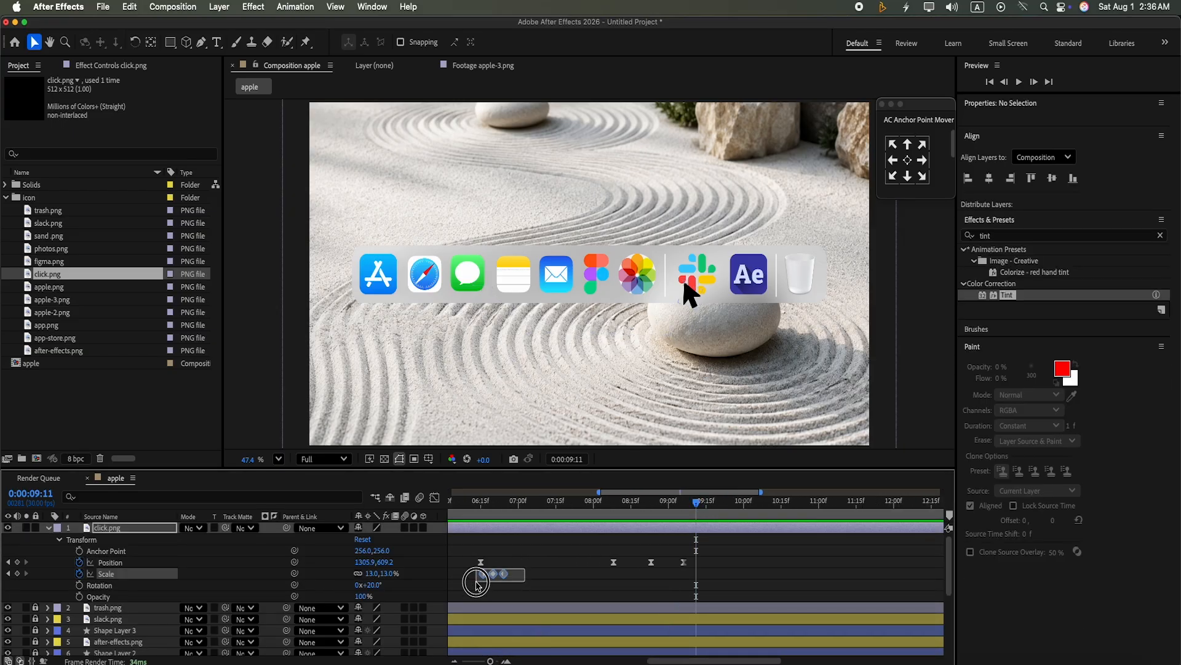
left_click(535, 583)
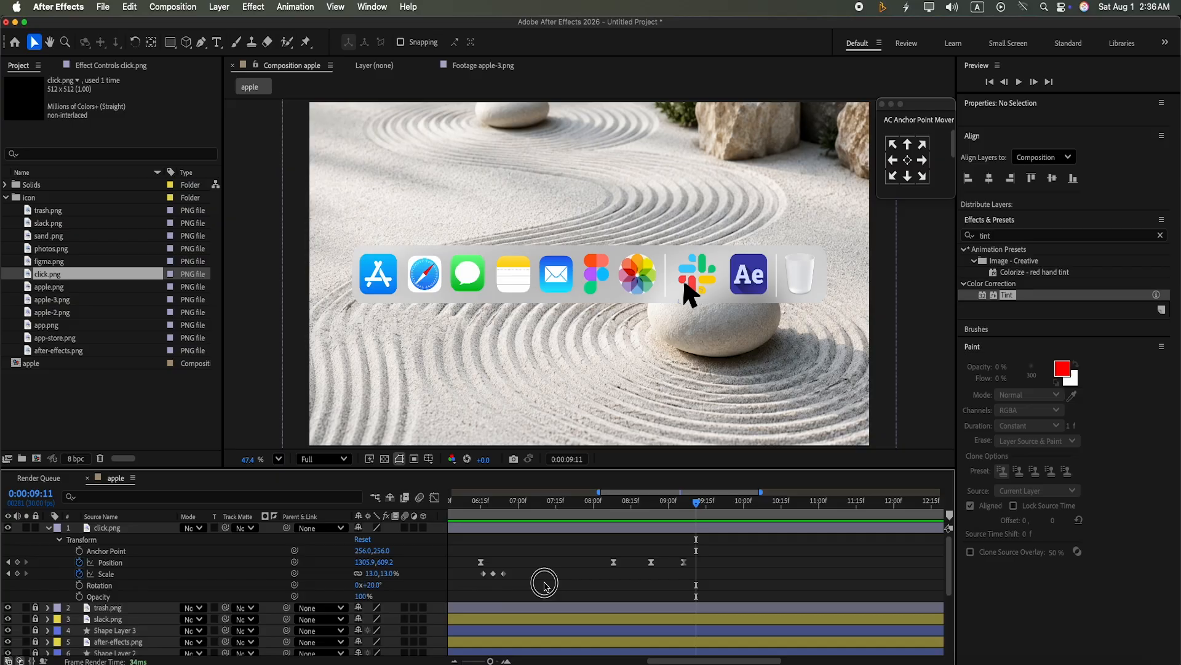
left_click(701, 527)
left_click(693, 513)
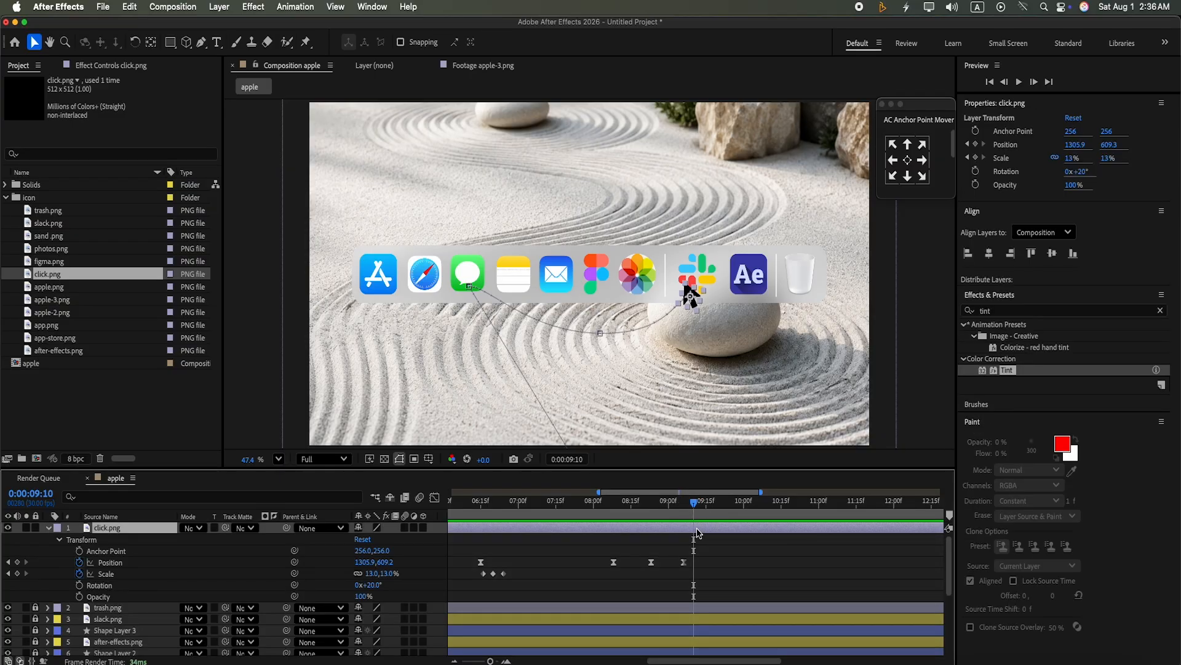
key("cmd+v")
Preview the cursor moving from Messages to Slack and clicking, starting from 0:00:08:04.
left_click(1019, 82)
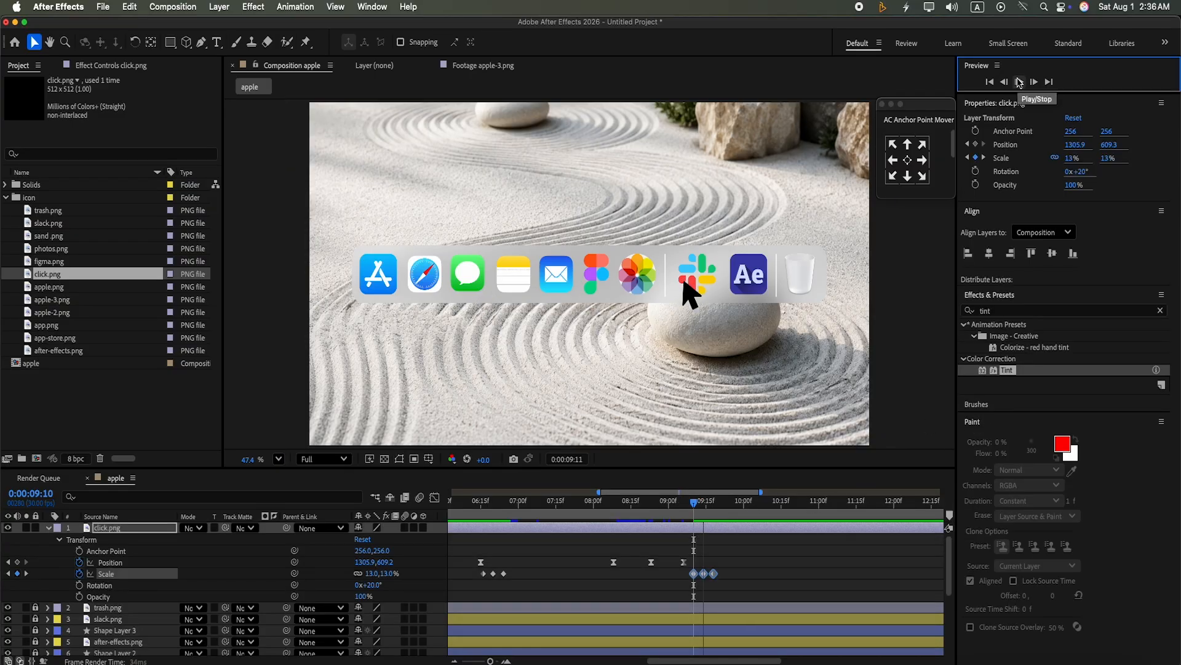
left_click(1019, 83)
left_click(688, 514)
left_click_drag(688, 535, 603, 535)
left_click(1019, 83)
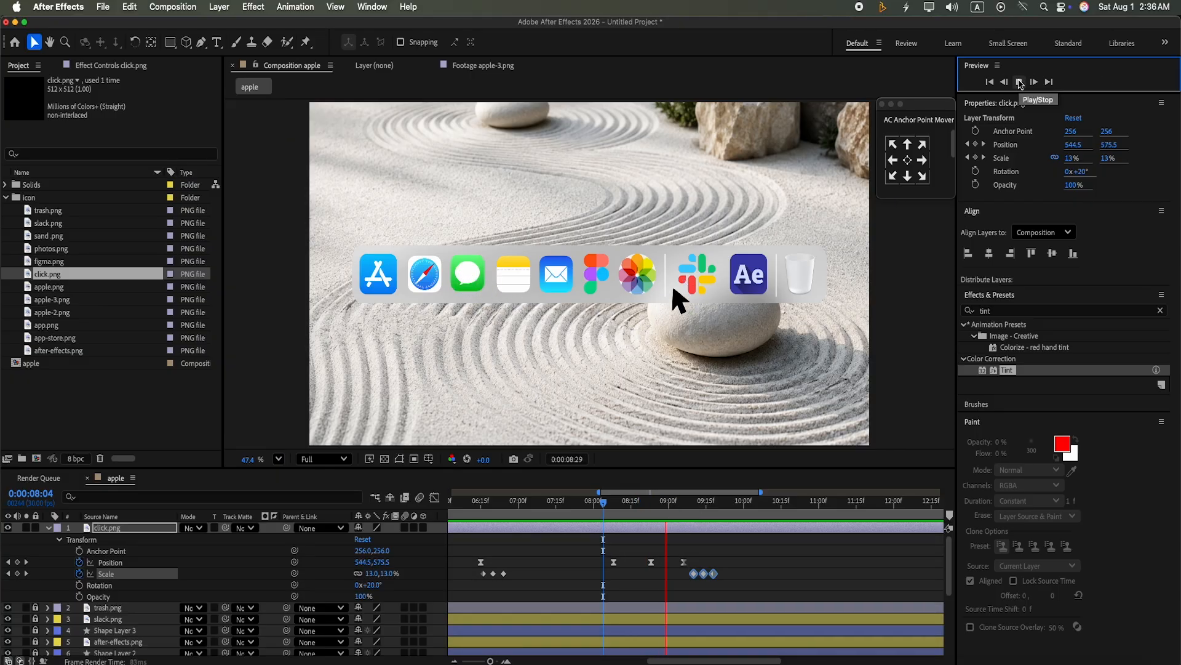
left_click(1020, 82)
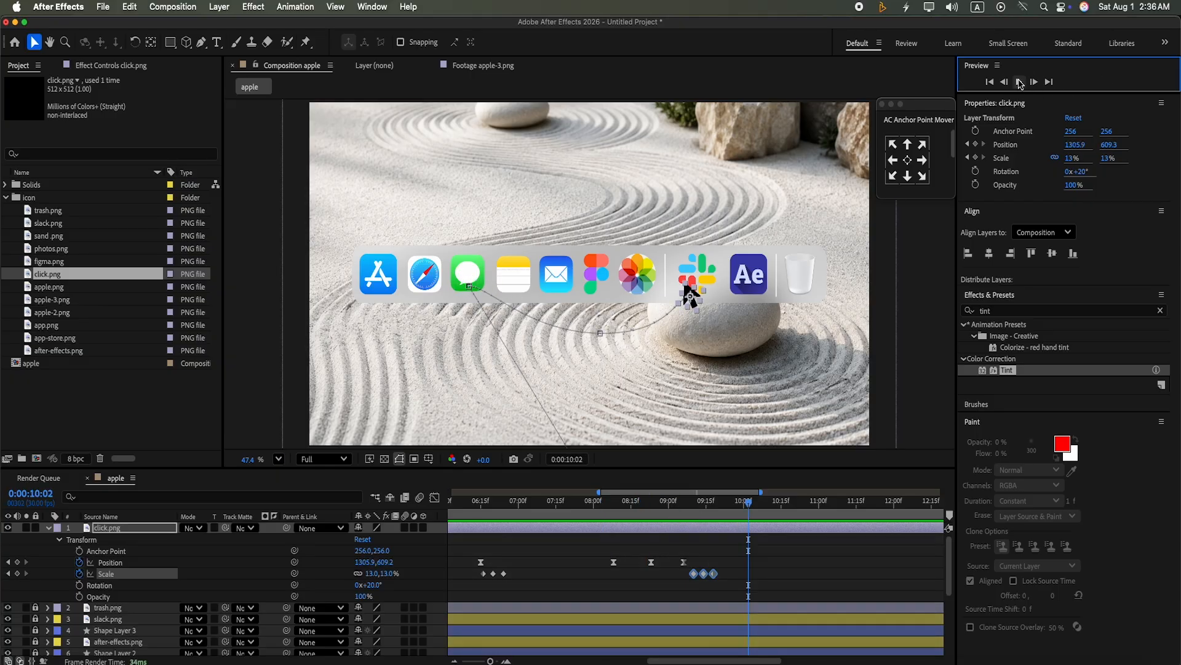
At click.png's last Position keyframe, 0:00:09:06, move the cursor further onto the Slack icon at about 1329.1, 562.8, and preview the click.
left_click(684, 562)
left_click_drag(748, 503, 683, 536)
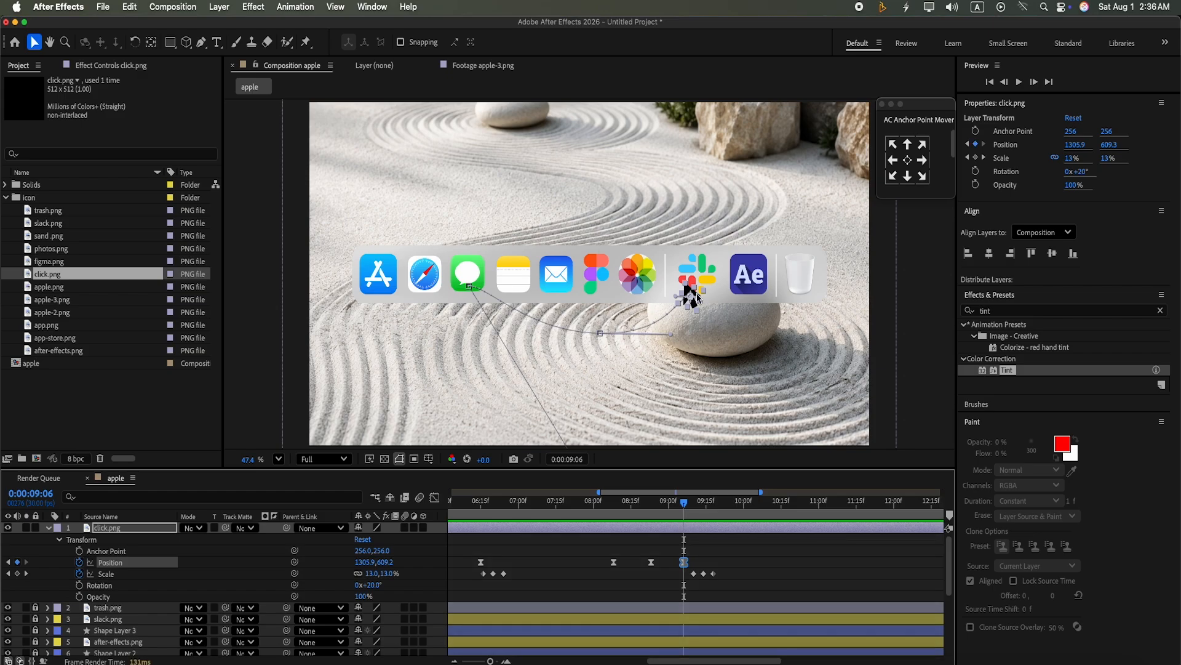
left_click_drag(696, 296, 702, 283)
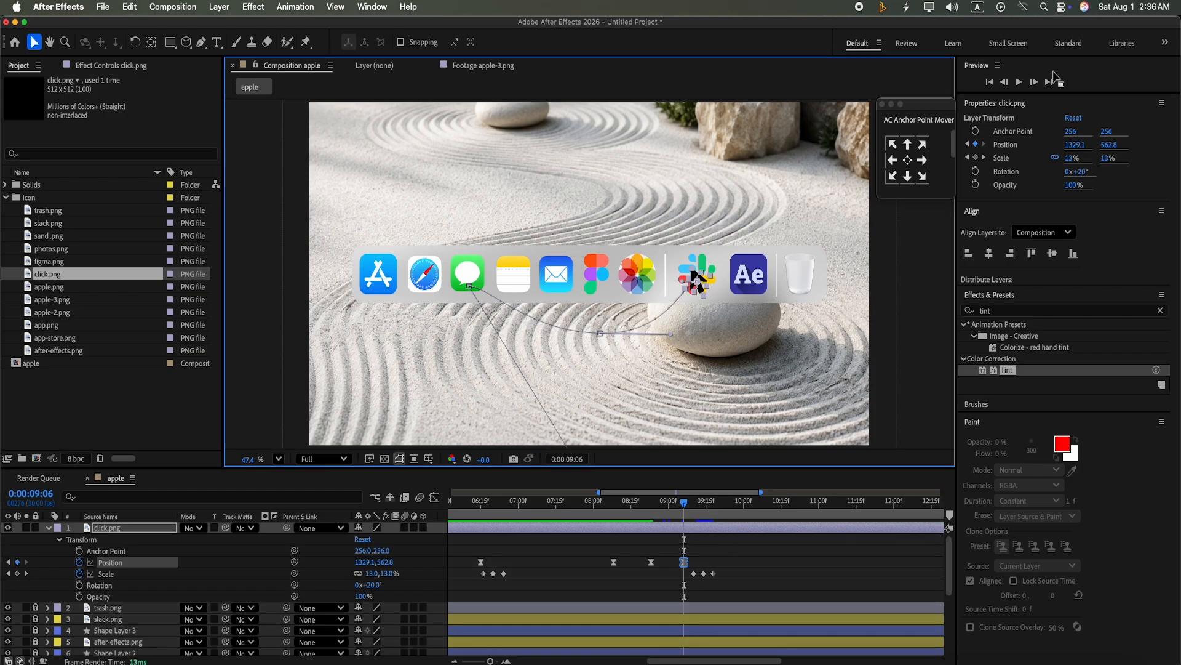
left_click(1018, 82)
left_click(1018, 82)
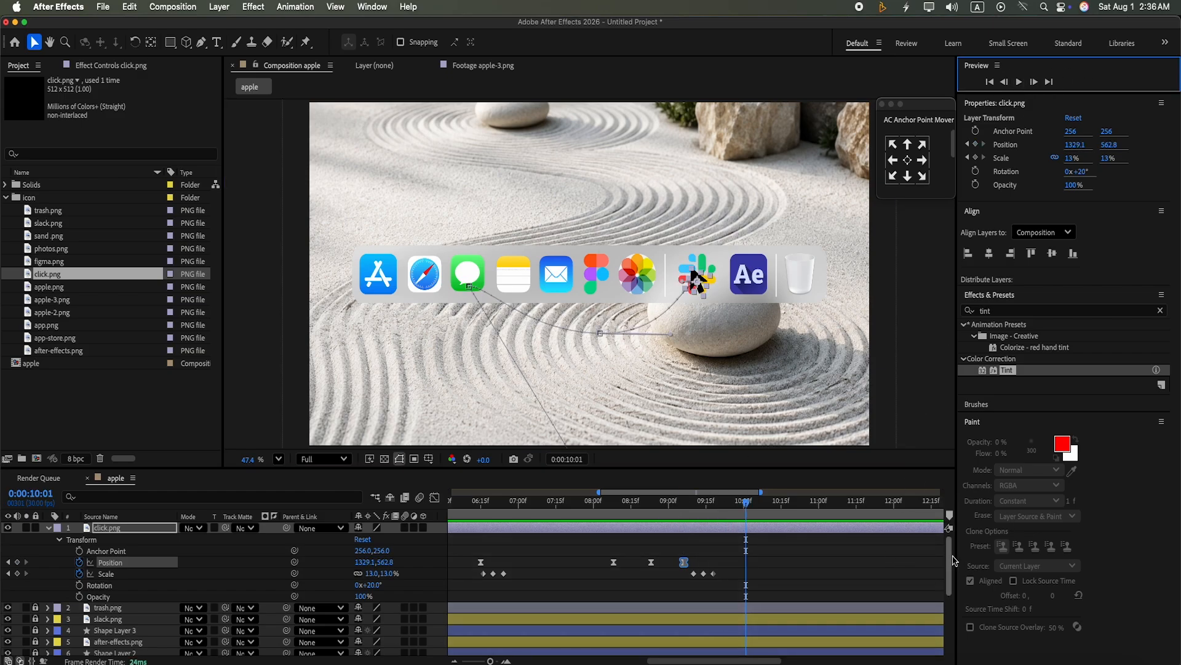
Unlock slack.png, reveal its Transform properties, and add a Position keyframe at 0:00:09:29.
left_click_drag(951, 560, 942, 591)
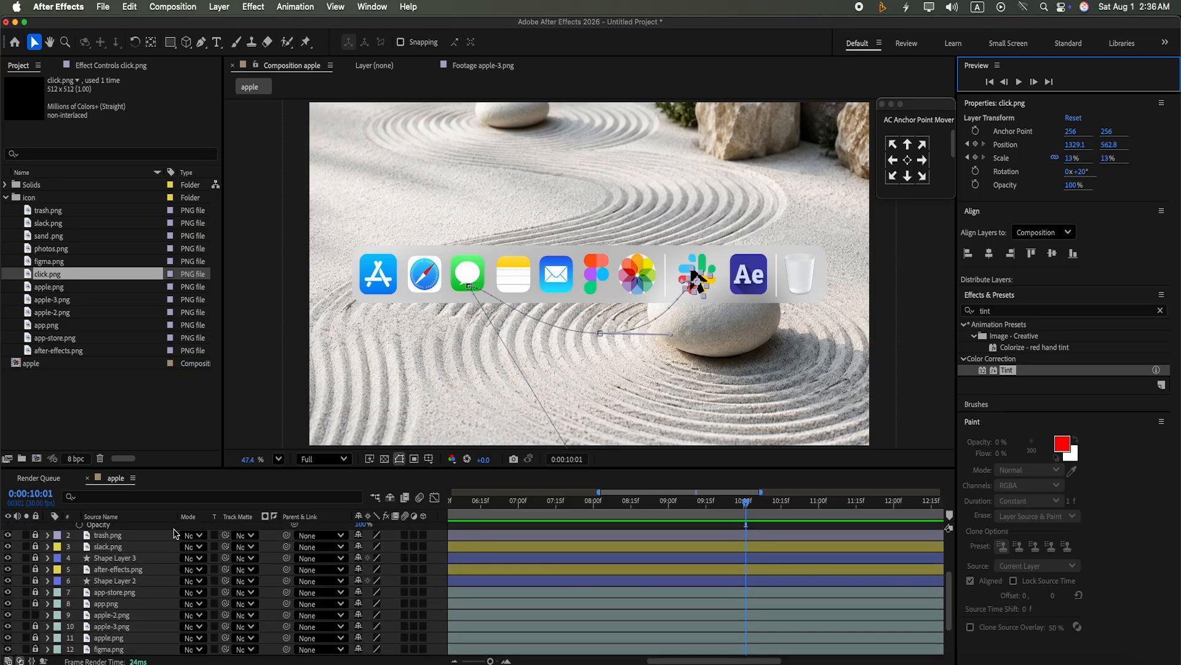
left_click(35, 547)
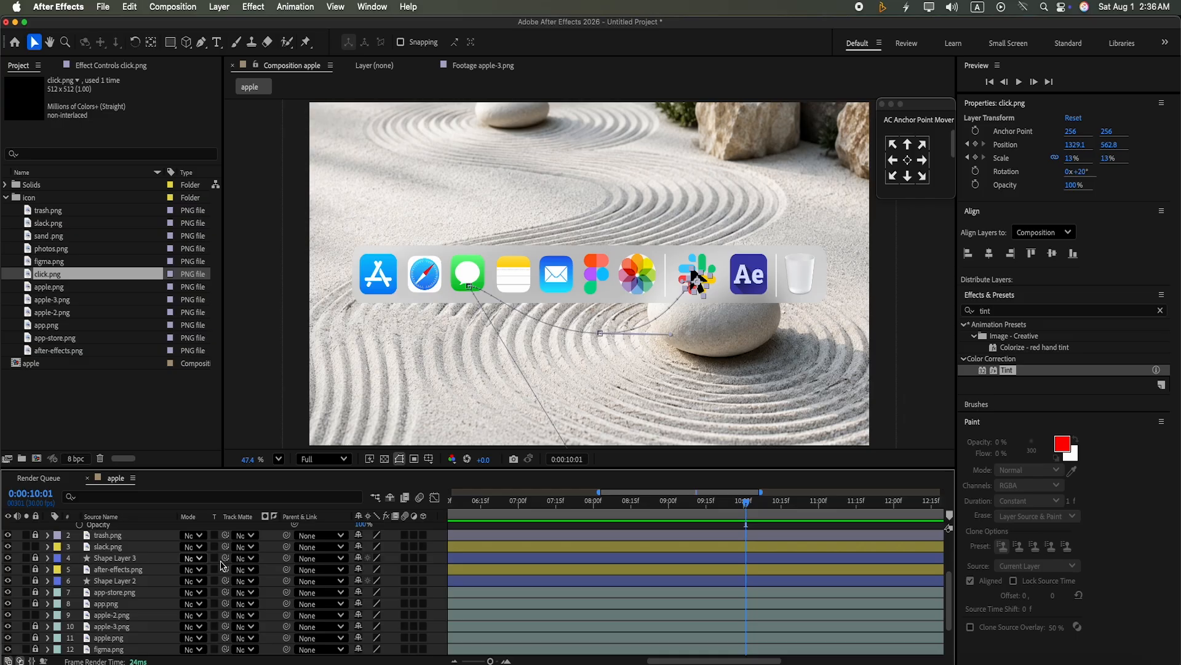
left_click(514, 547)
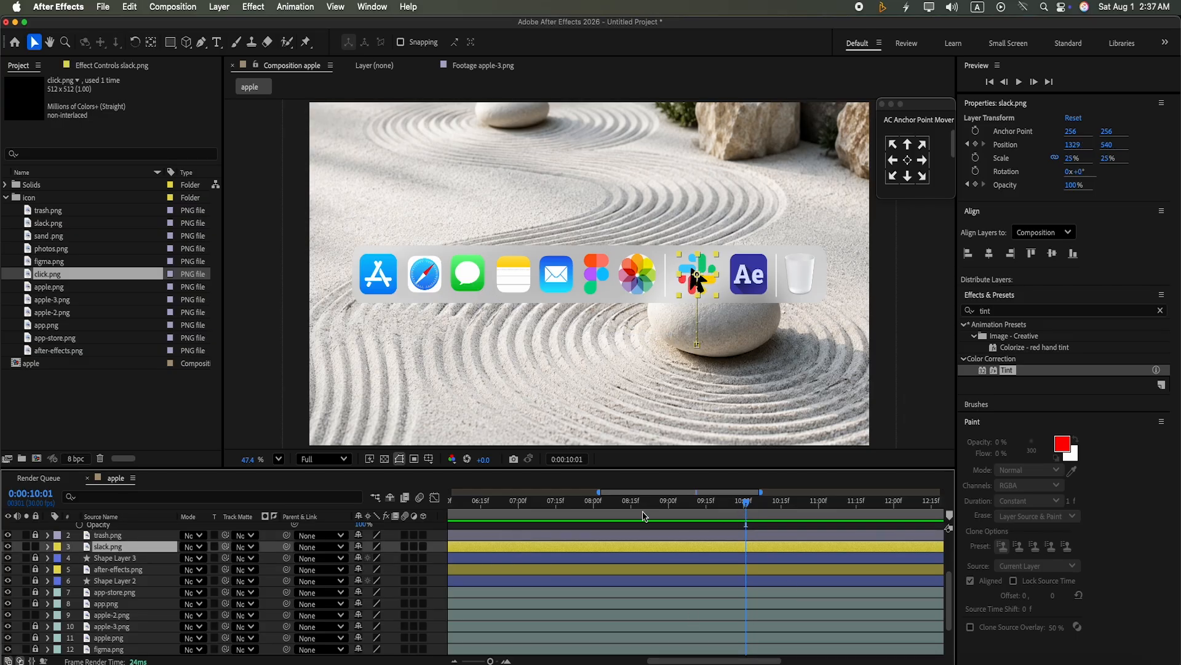
left_click(48, 547)
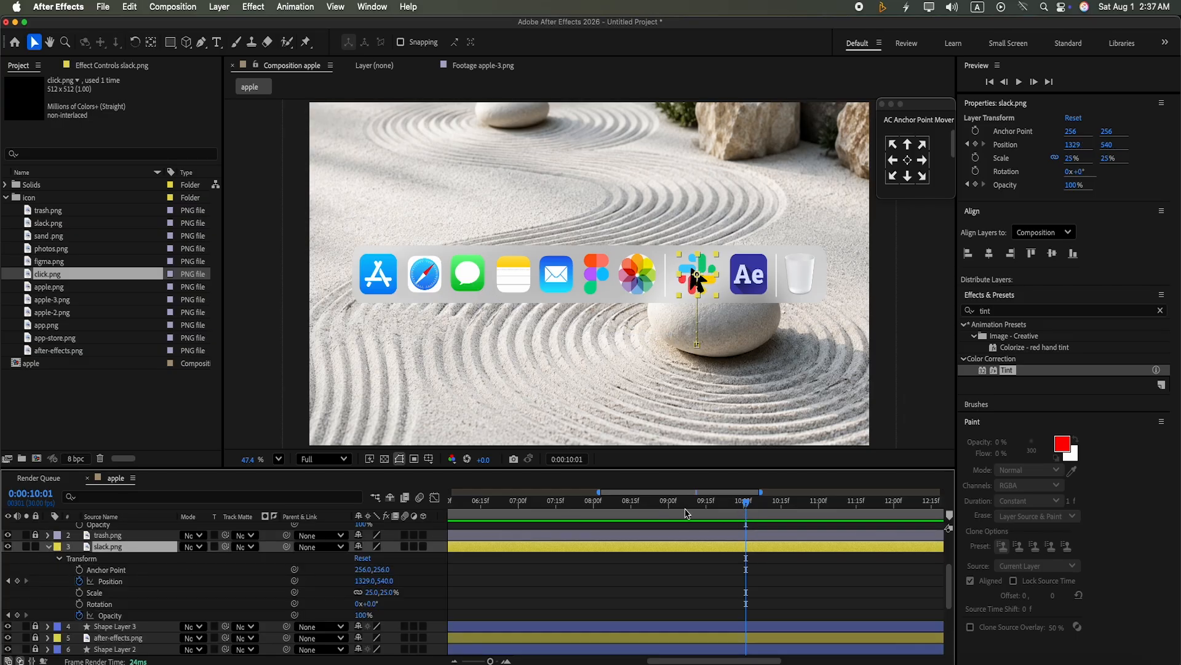
left_click(706, 501)
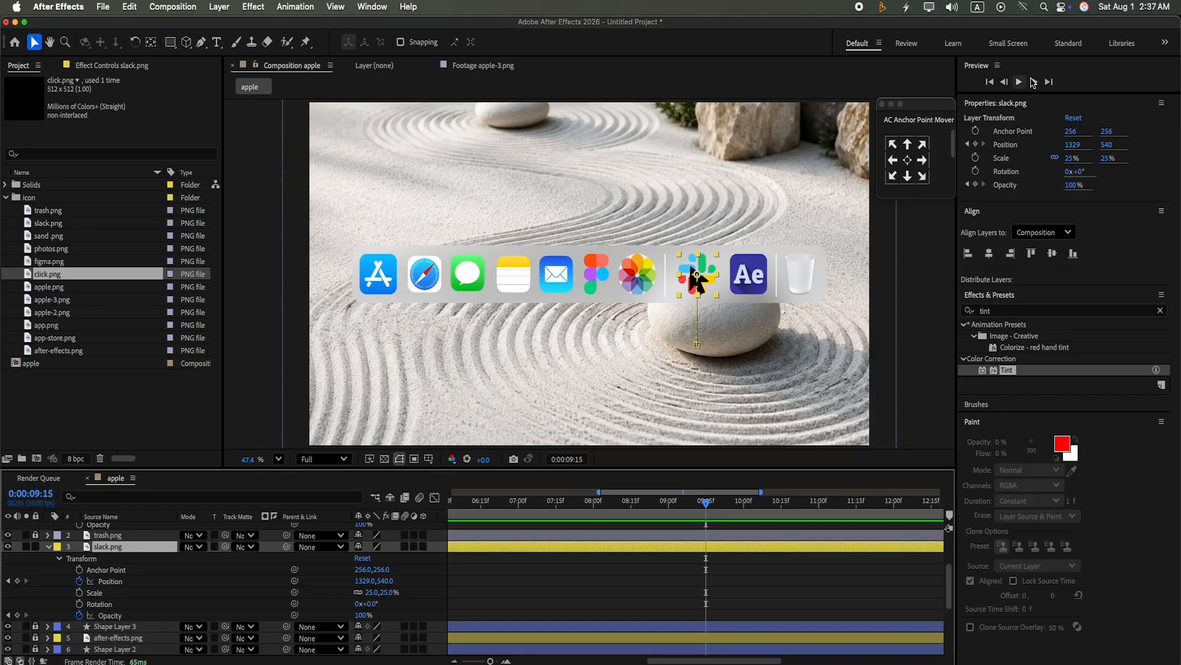
left_click(1034, 82)
left_click(742, 501)
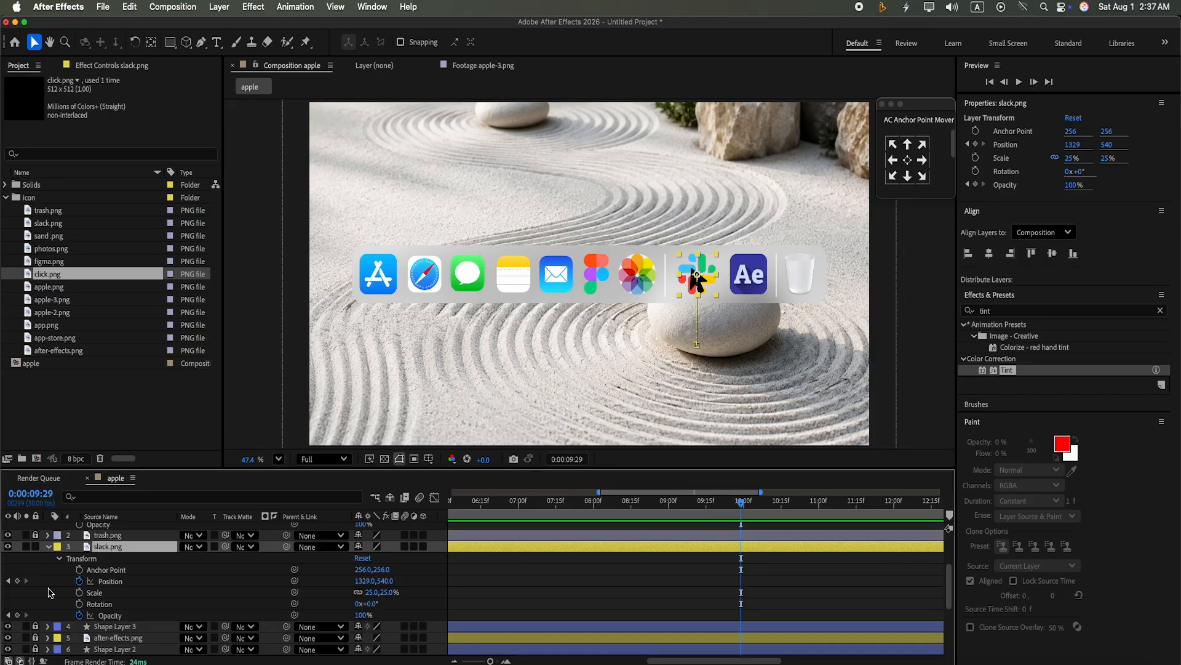
left_click(18, 581)
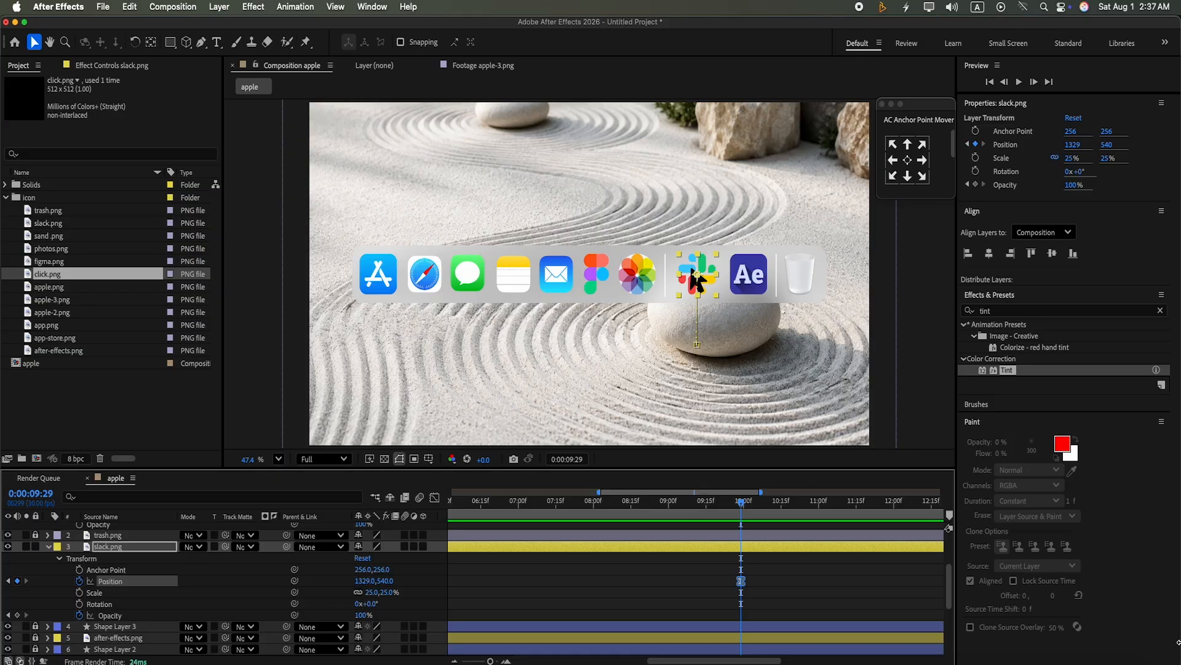
Raise the Slack icon partly above the dock at 0:00:10:15, and lower it back to about 1333.2, 531.6 at 0:00:10:28.
left_click_drag(743, 507, 781, 505)
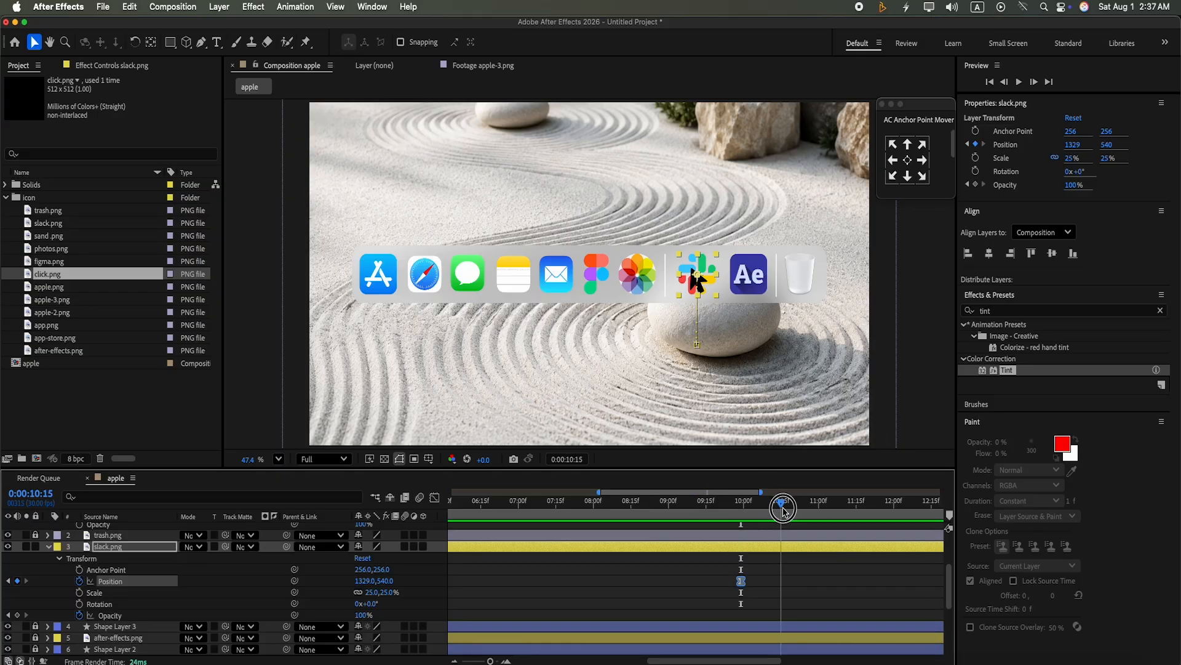
left_click_drag(706, 275, 708, 232)
left_click_drag(792, 509, 813, 506)
left_click_drag(705, 251, 703, 293)
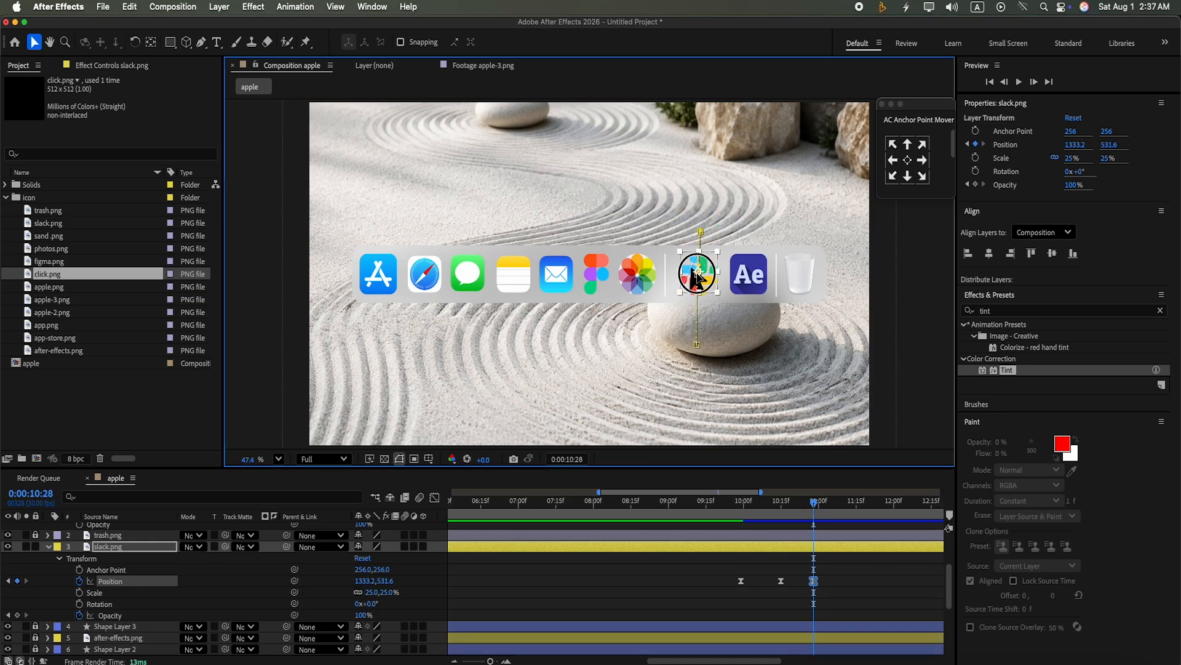
Raise the Slack icon to about 1337.4, 436.6 at 0:00:11:08, and lower it to about 1341.7, 540 at 0:00:11:17.
left_click_drag(815, 506, 839, 506)
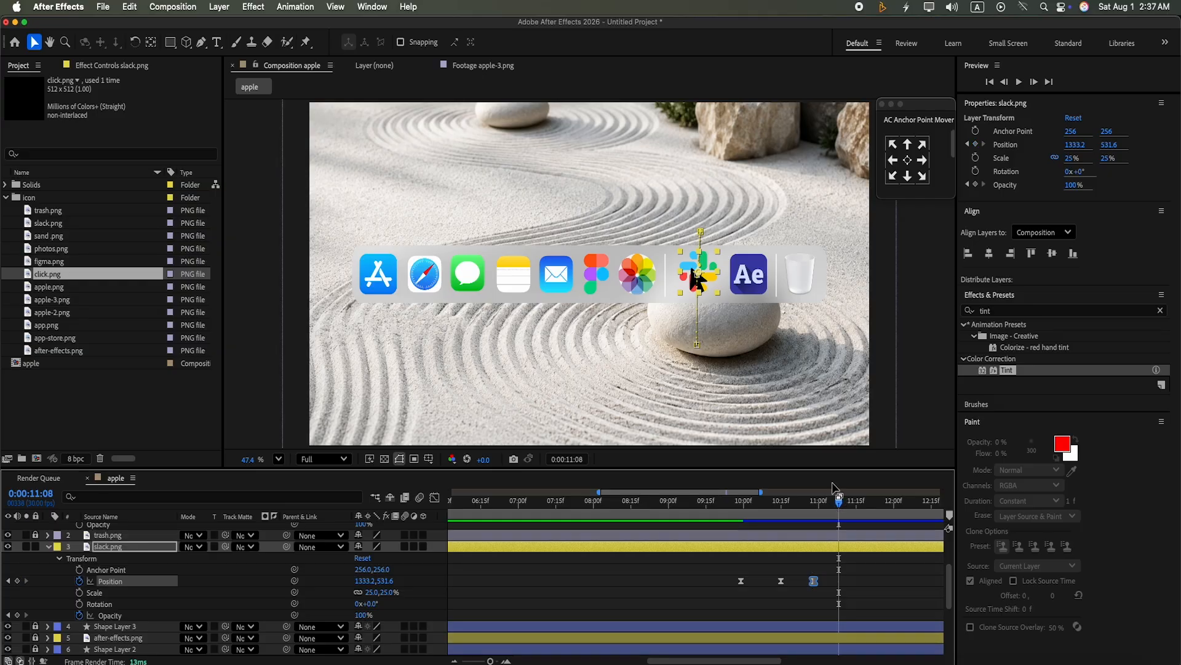
left_click(703, 252)
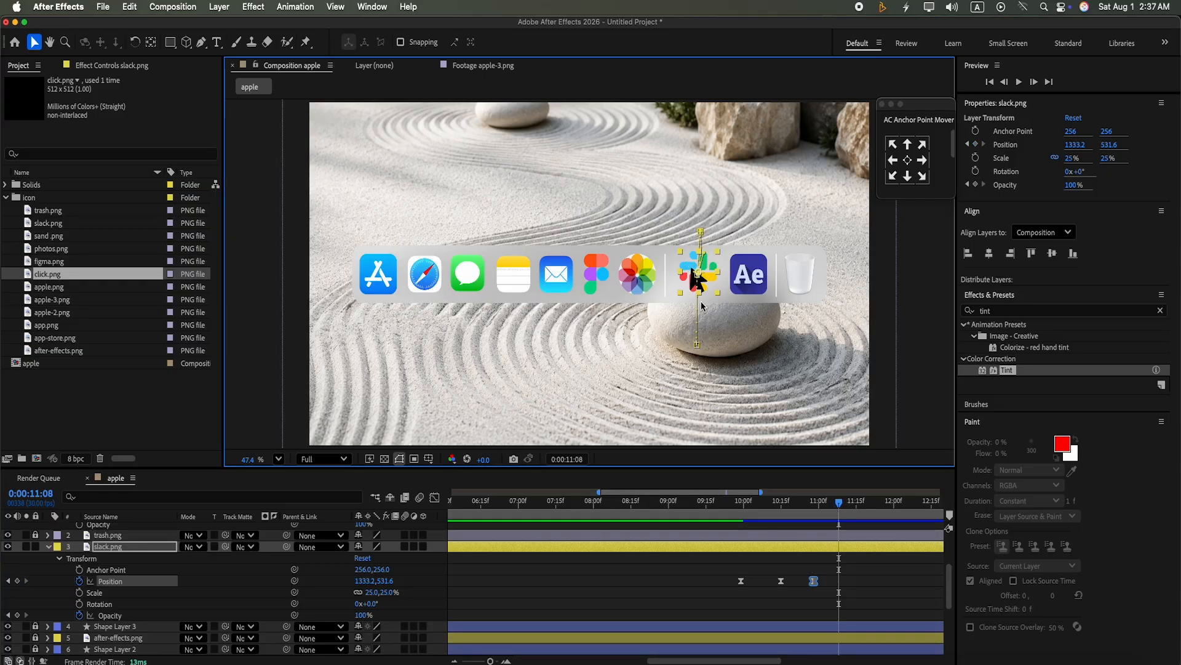
left_click_drag(702, 282, 705, 257)
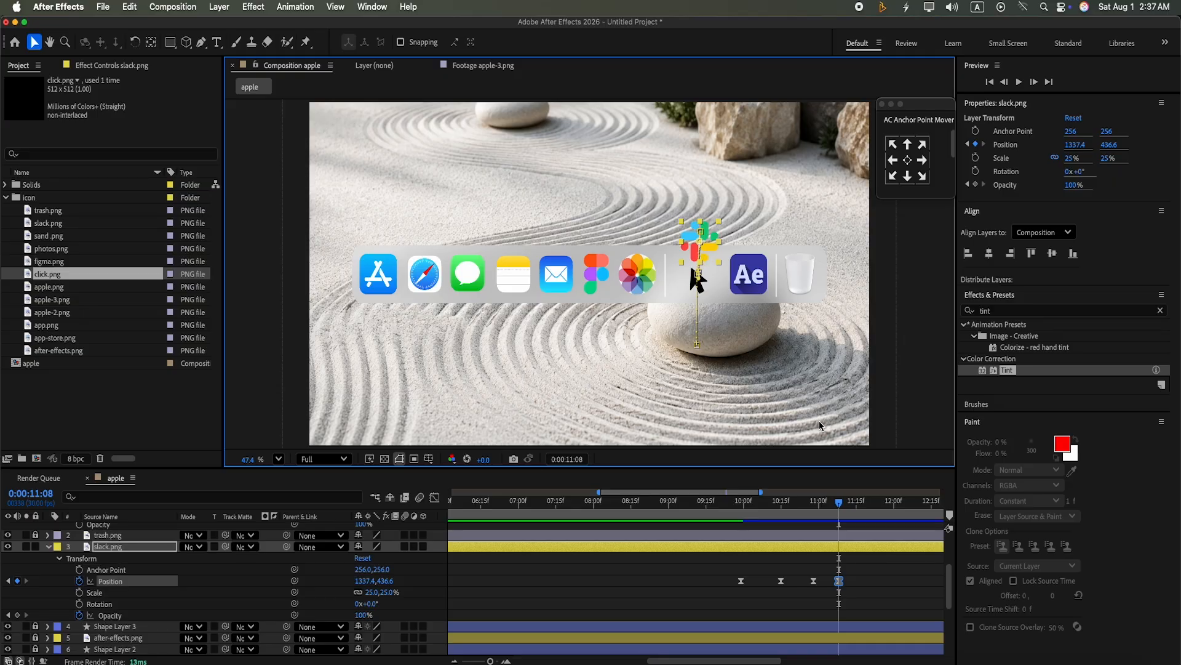
left_click_drag(839, 504, 860, 503)
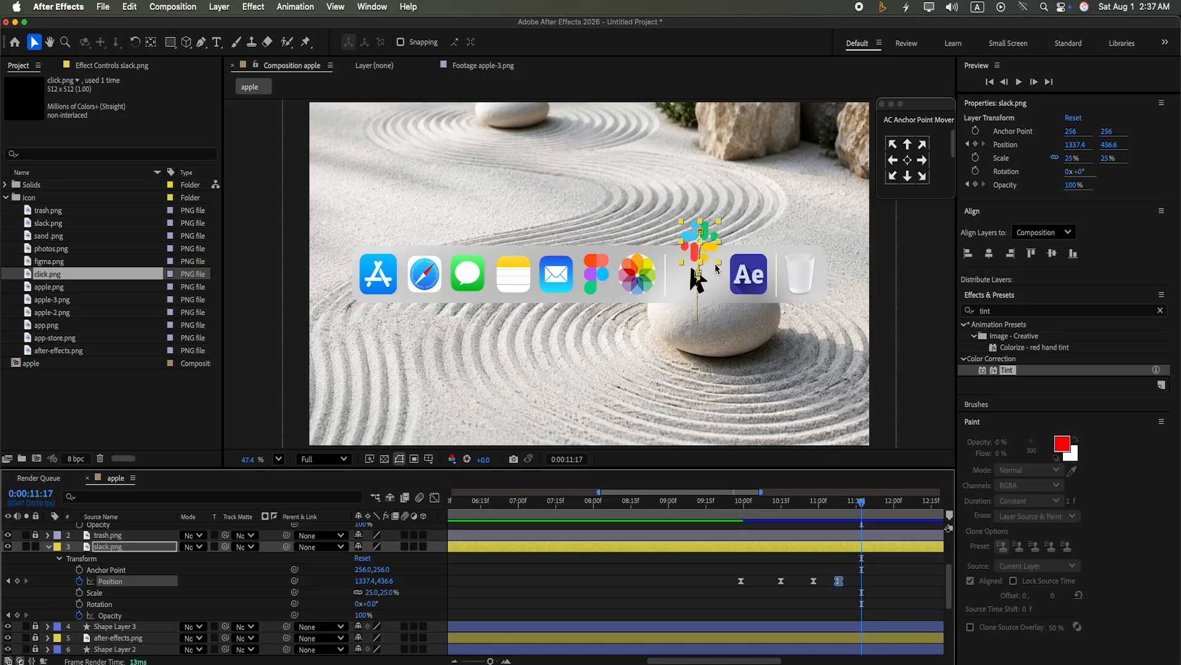
left_click_drag(705, 245, 703, 277)
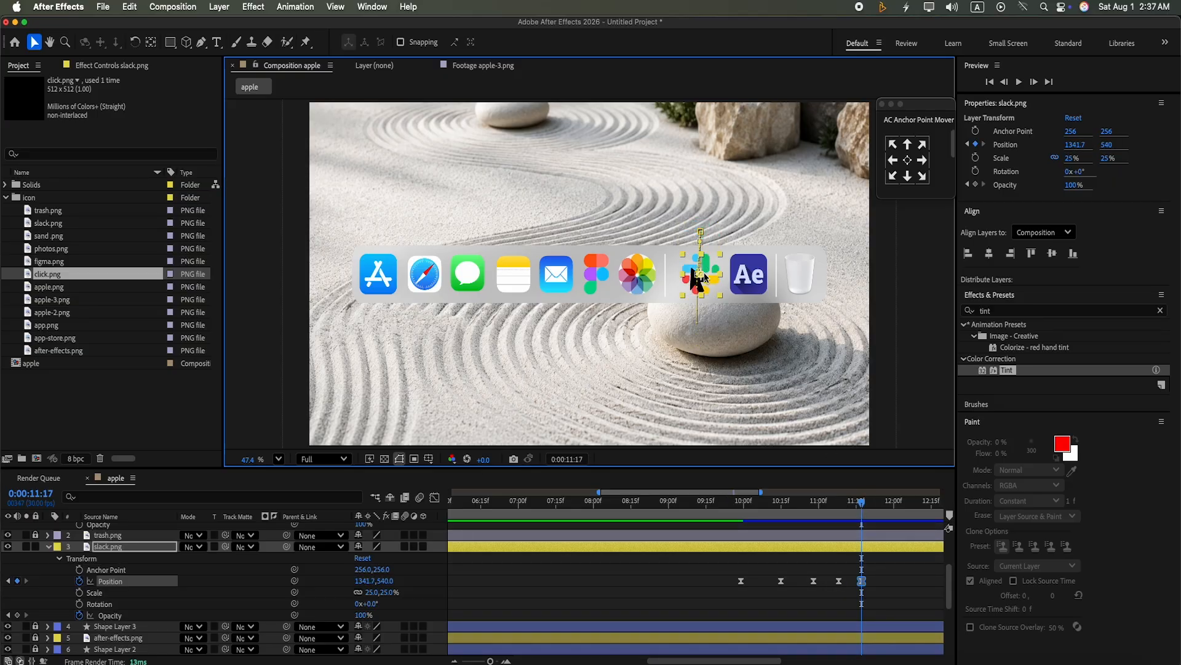
Add a smaller rise of the Slack icon after 0:00:11:17, and lower it to about 1333.2, 537.9 at 0:00:12:05.
left_click_drag(864, 525, 888, 520)
left_click_drag(701, 257, 702, 238)
left_click_drag(886, 507, 906, 502)
left_click_drag(705, 251, 702, 269)
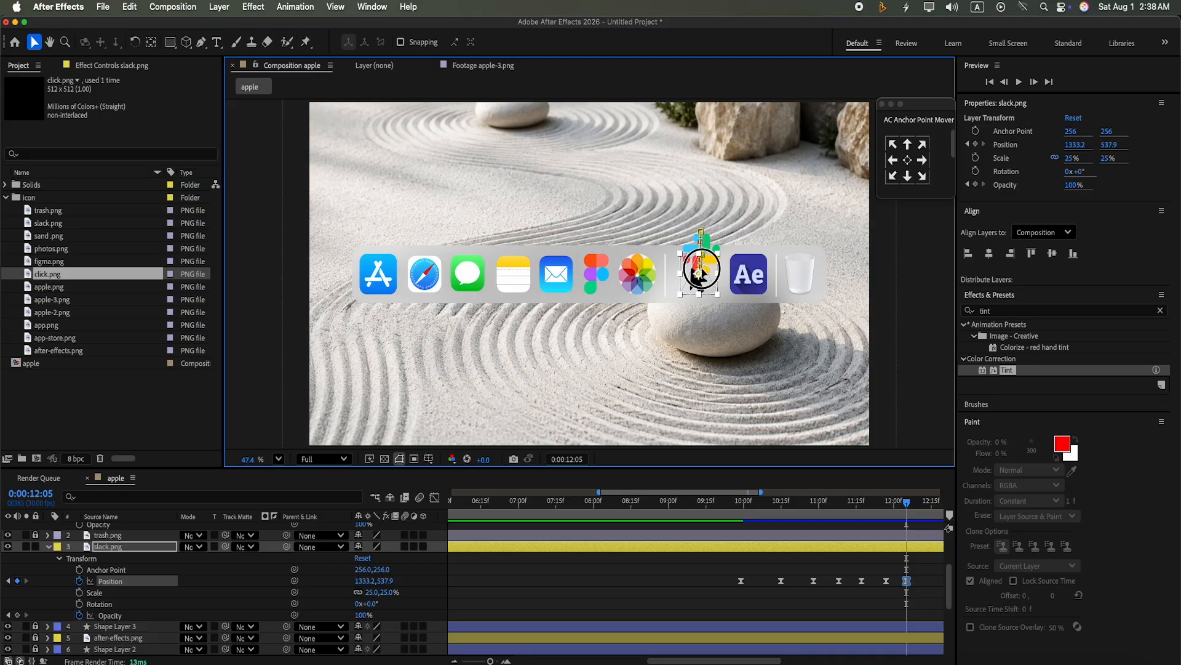
left_click(699, 268)
Set the incoming and outgoing velocity influence of slack.png's first six Position keyframes to 50%, and preview the bounce from 0:00:09:28.
left_click_drag(677, 572, 896, 614)
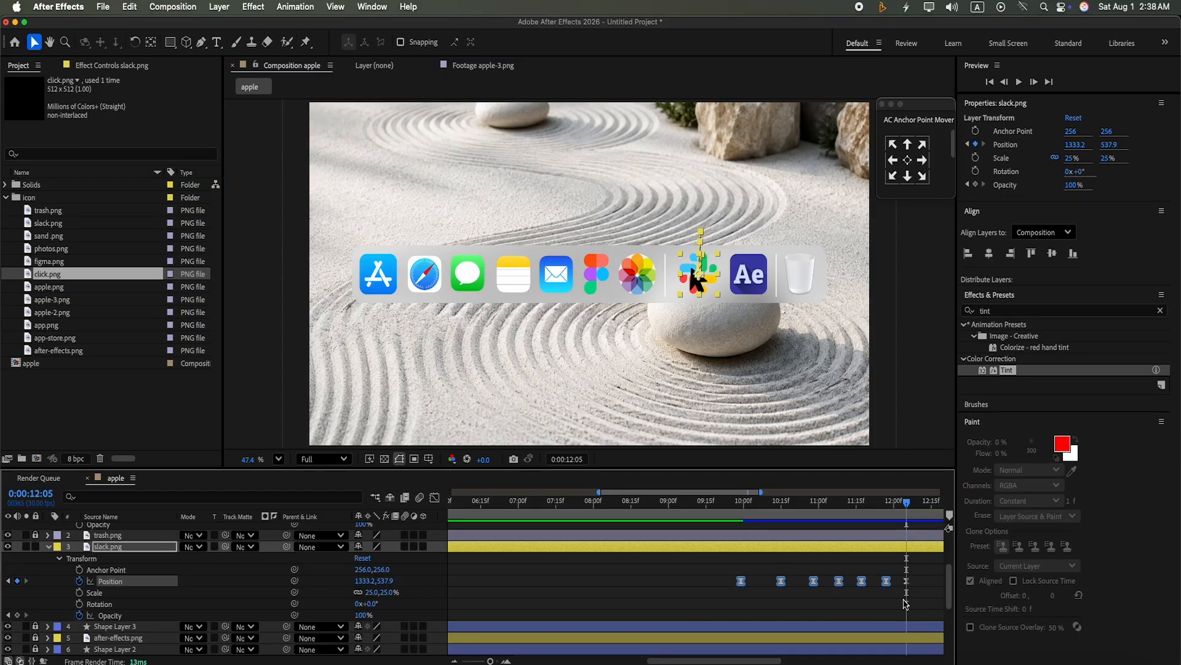
key("super+shift+k")
left_click(484, 330)
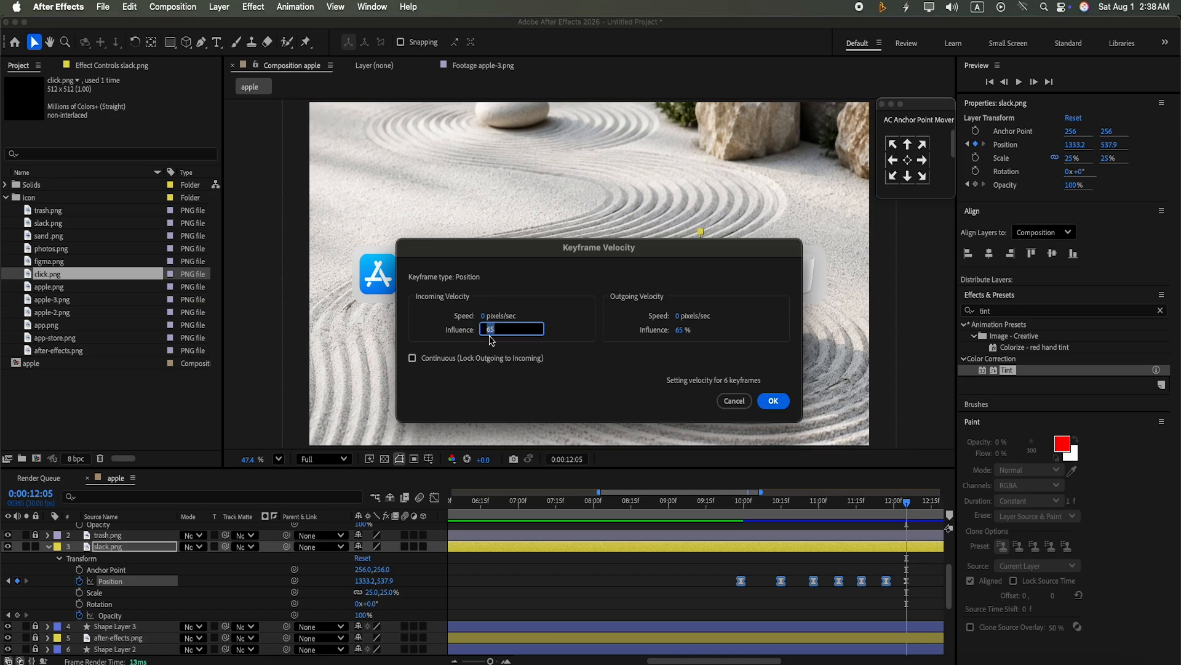
type("50")
left_click(680, 331)
type("50")
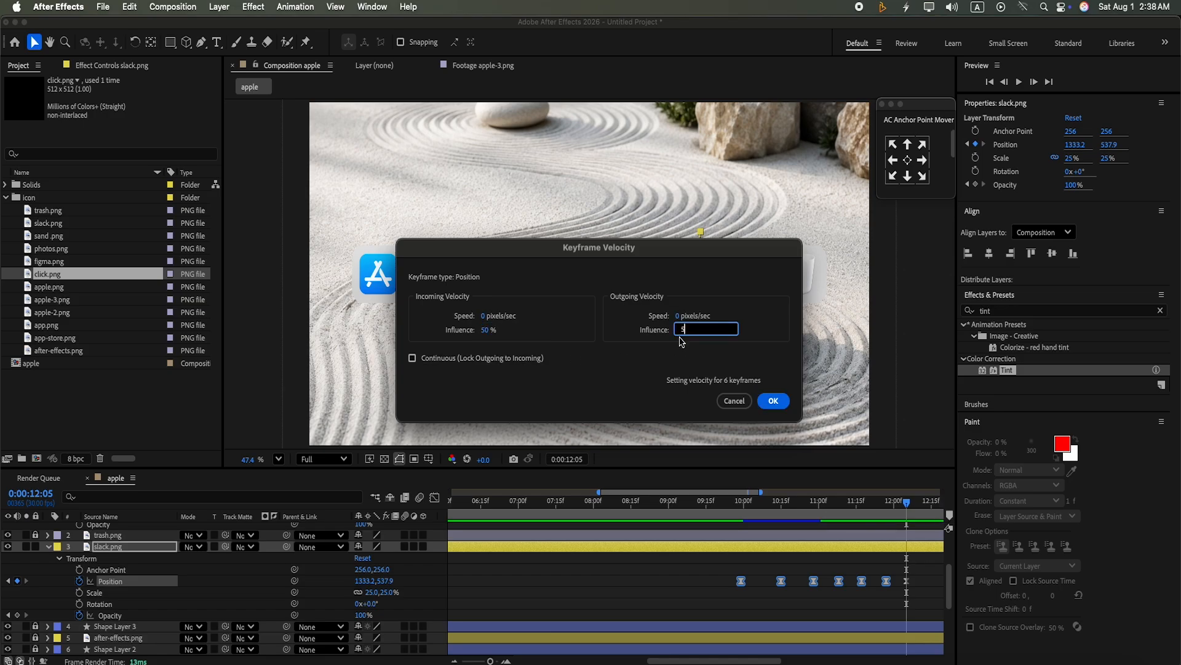
left_click(773, 401)
left_click_drag(911, 509, 739, 545)
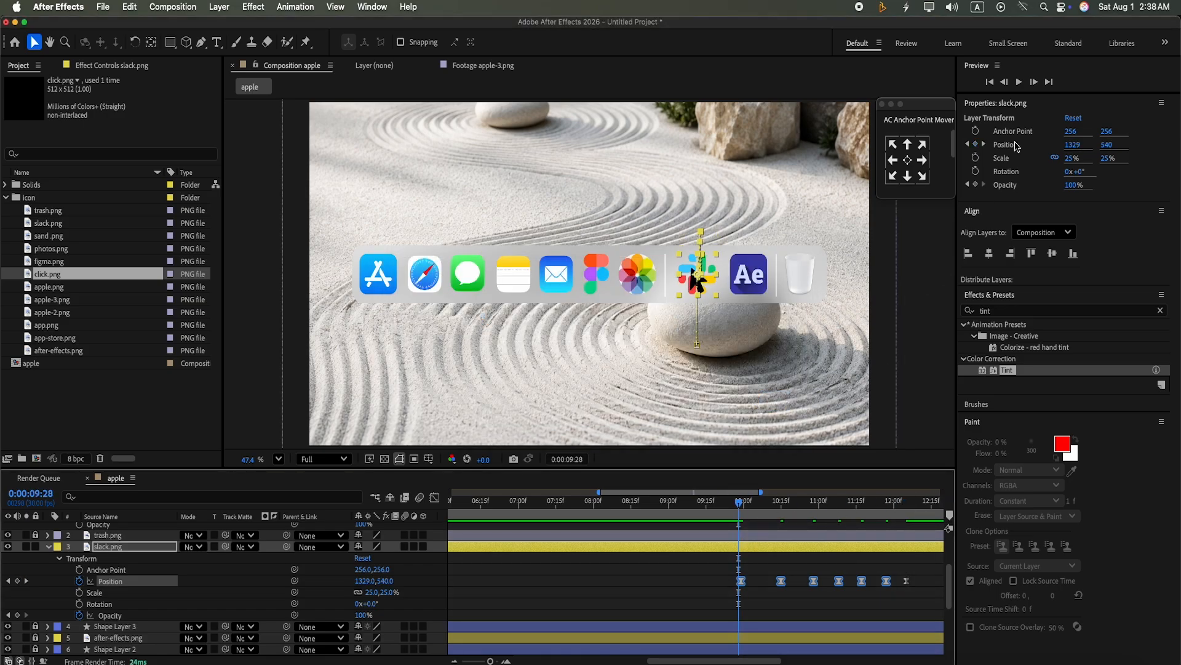
left_click(1018, 82)
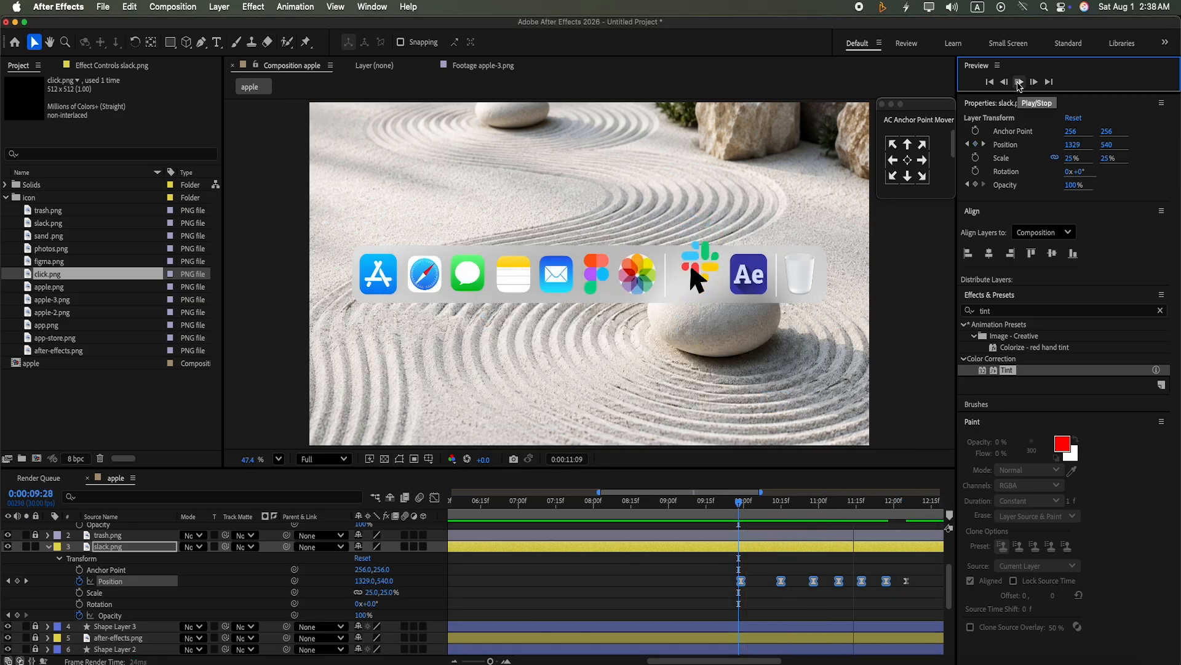